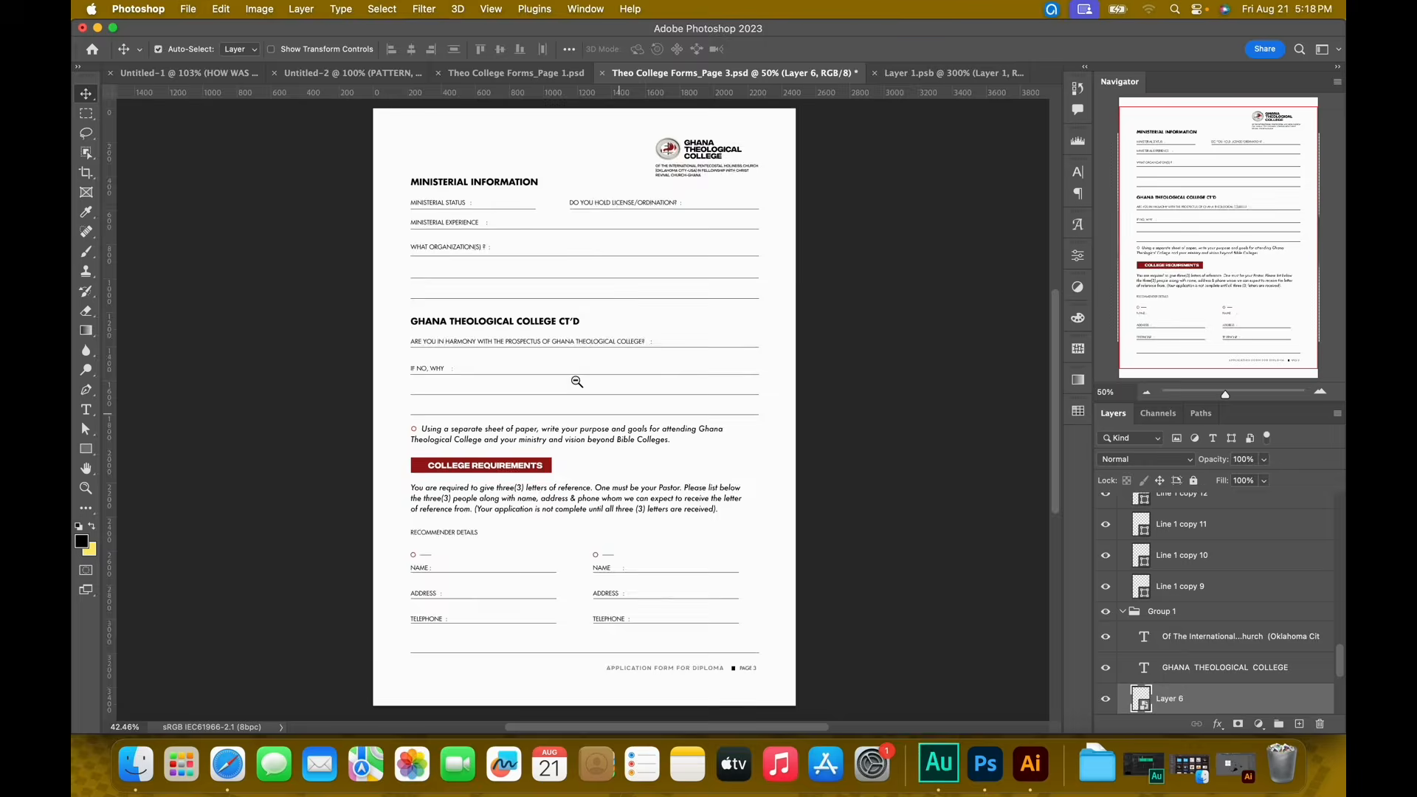
# Create a new 5 × 5 inch RGB document at 300 pixels/inch with a white background
pyautogui.click(540, 77)
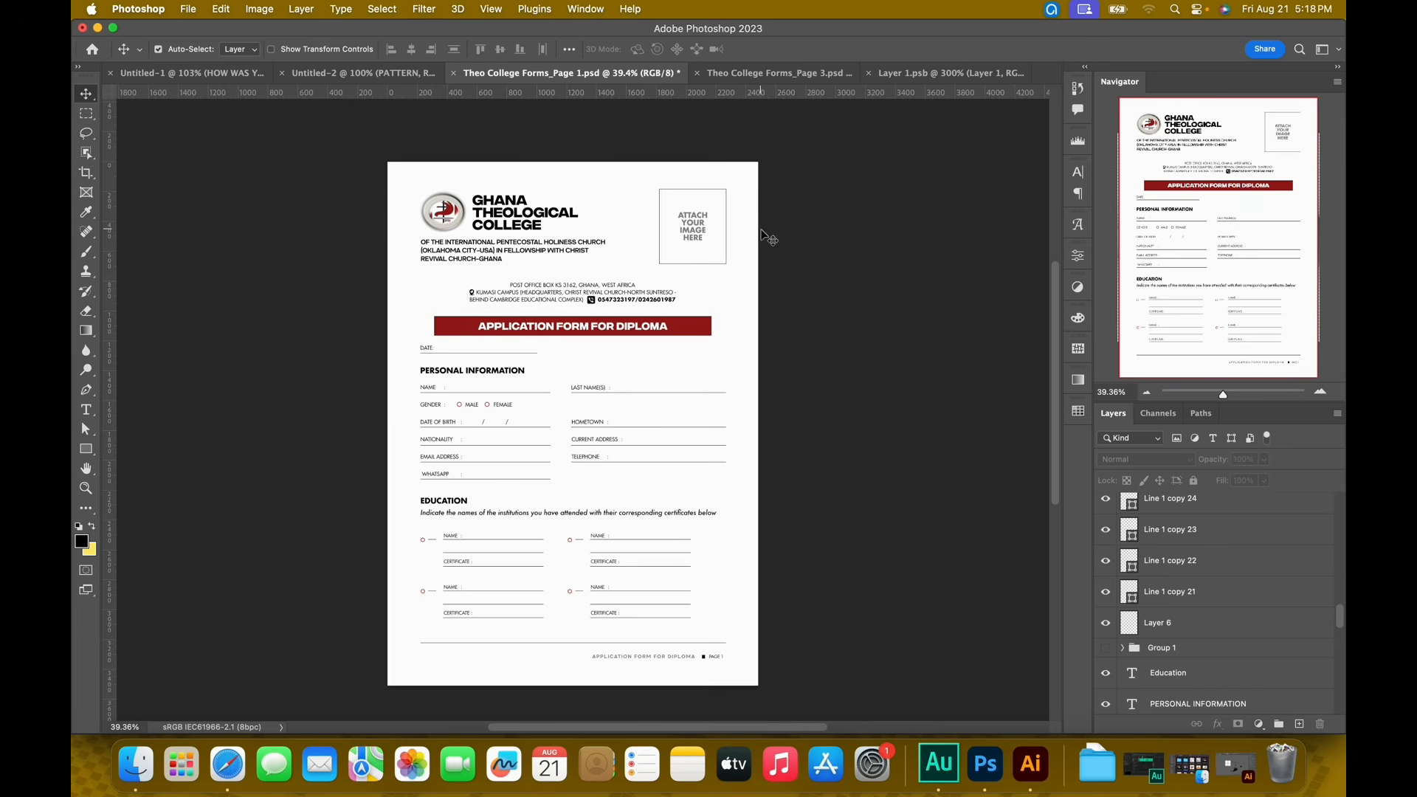
pyautogui.click(915, 77)
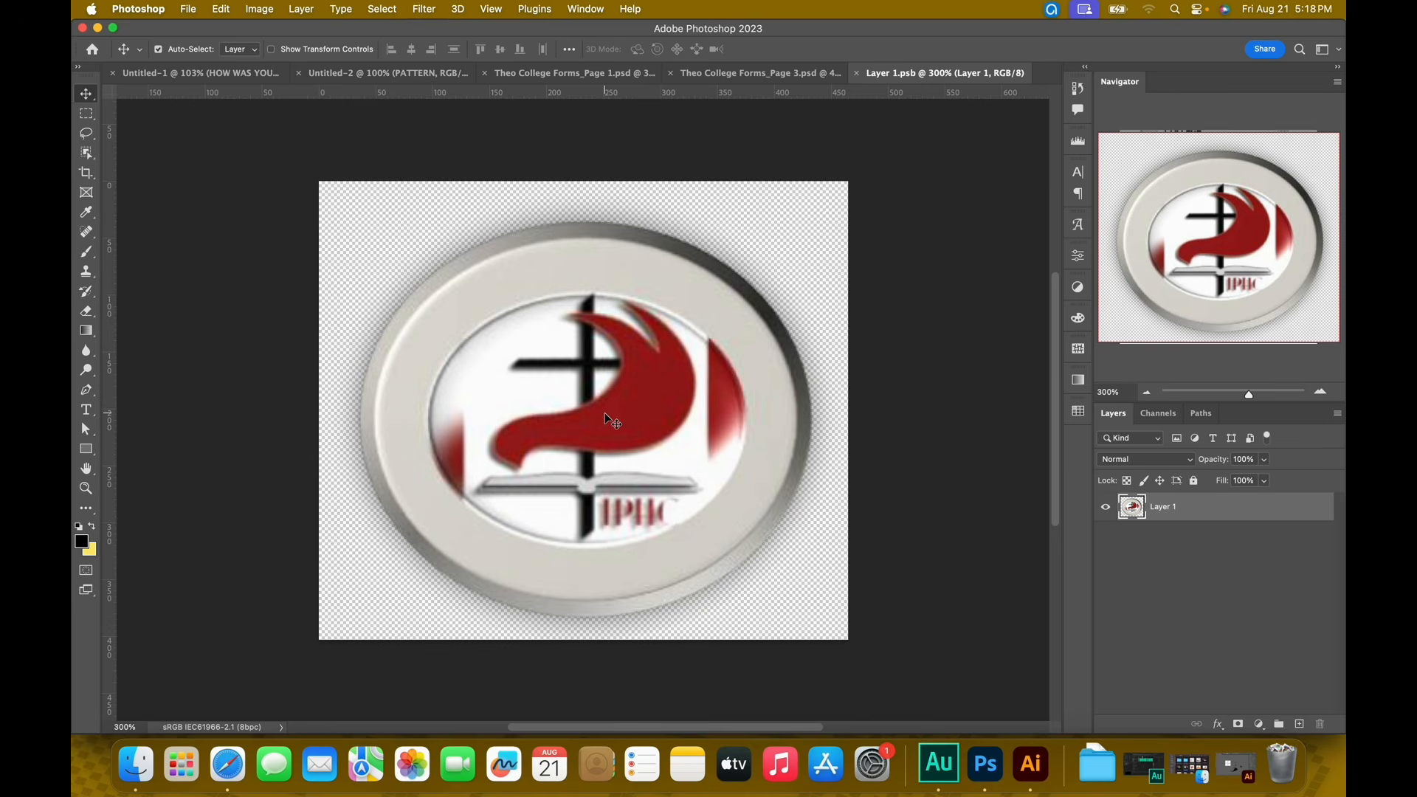
pyautogui.press('super+n')
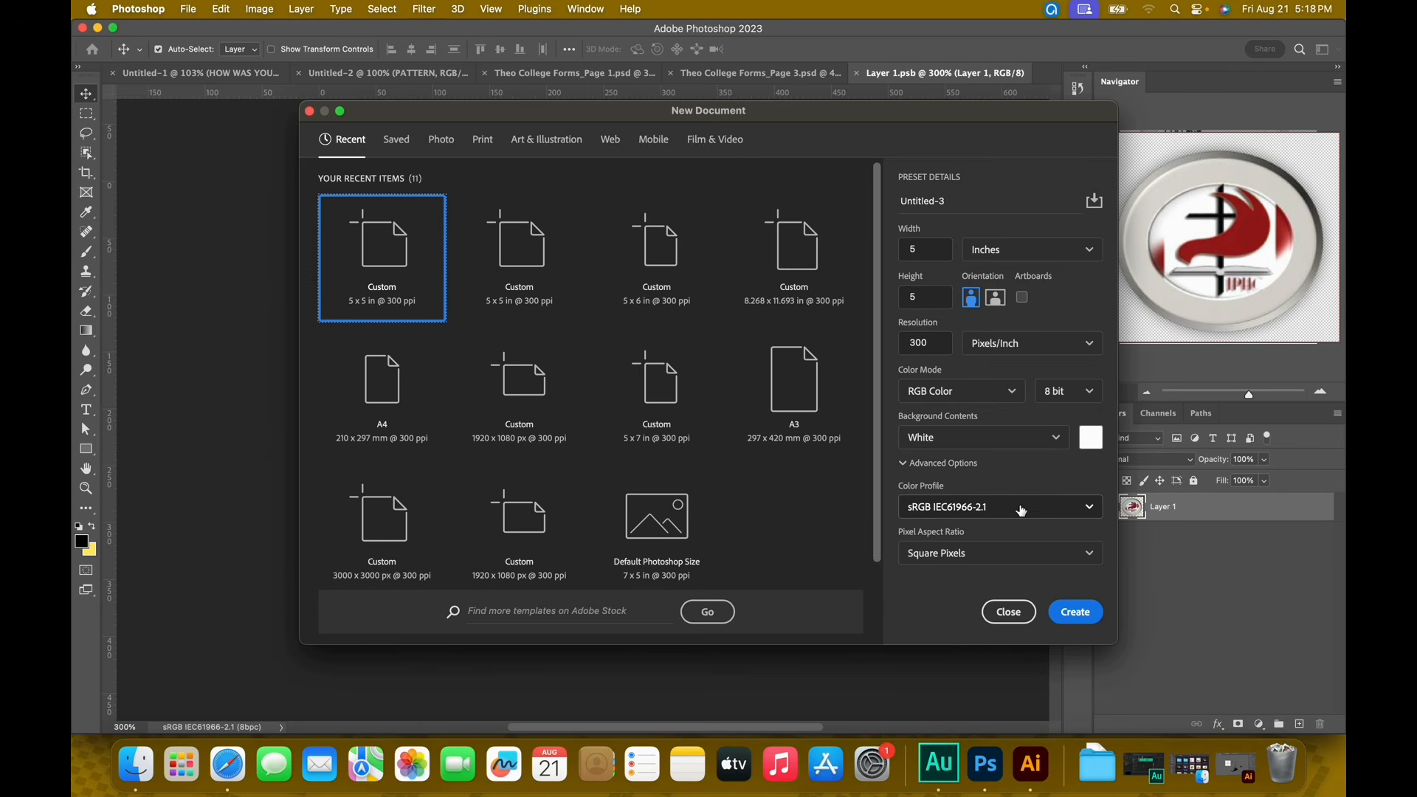
pyautogui.click(1085, 617)
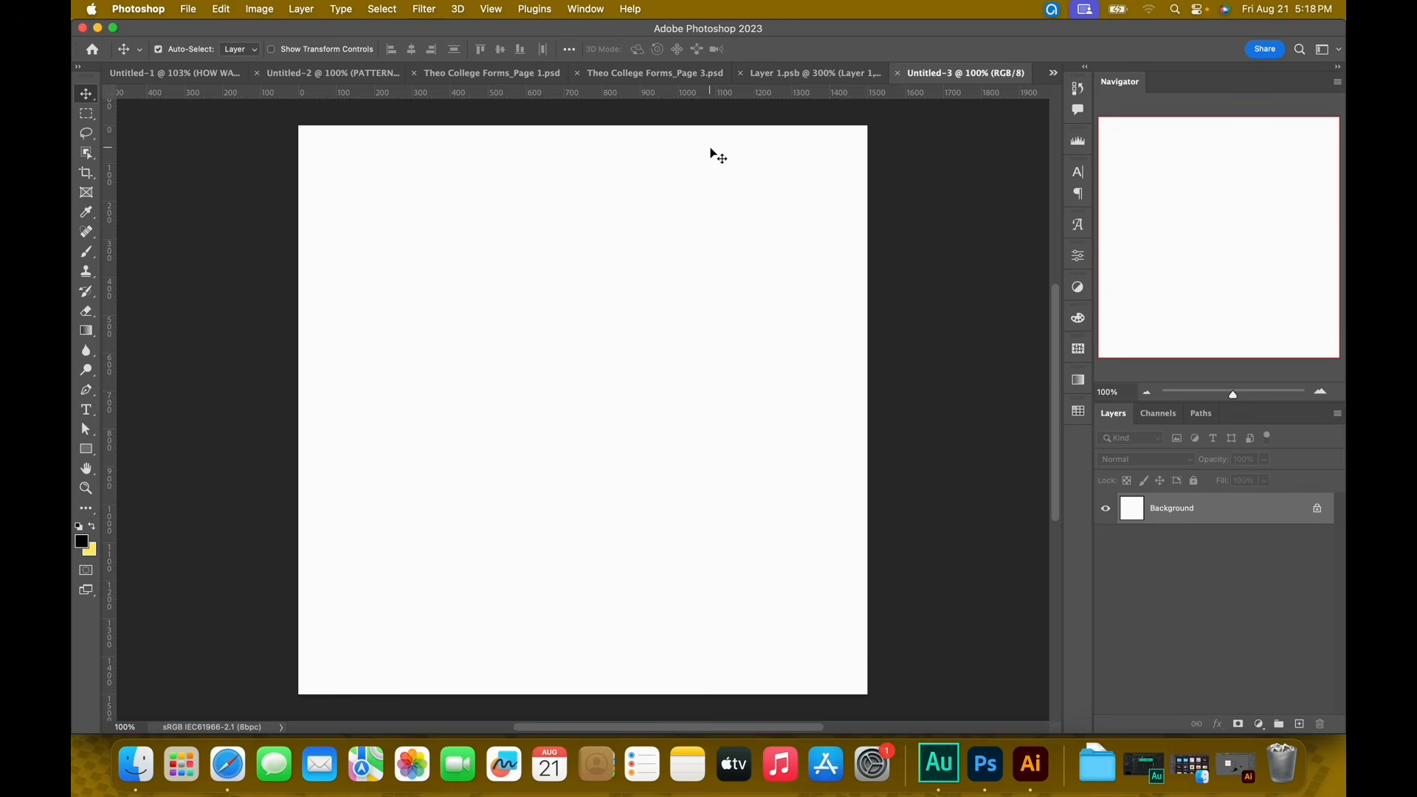
# Copy the logo from Layer 1.psb into the centre of the new document and enlarge it to nearly fill the canvas
pyautogui.click(797, 74)
pyautogui.moveTo(646, 380); pyautogui.dragTo(698, 330)
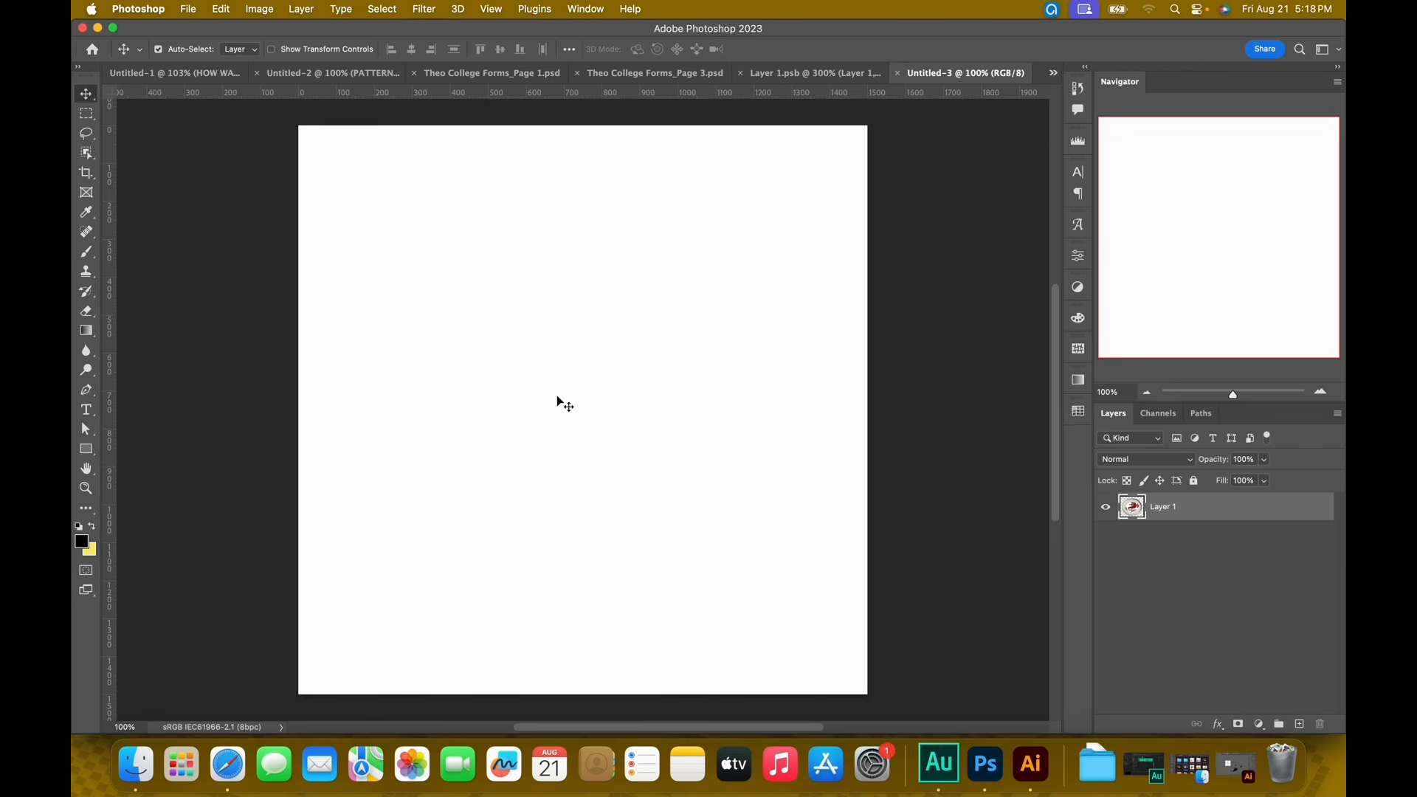
pyautogui.moveTo(556, 396); pyautogui.dragTo(558, 397)
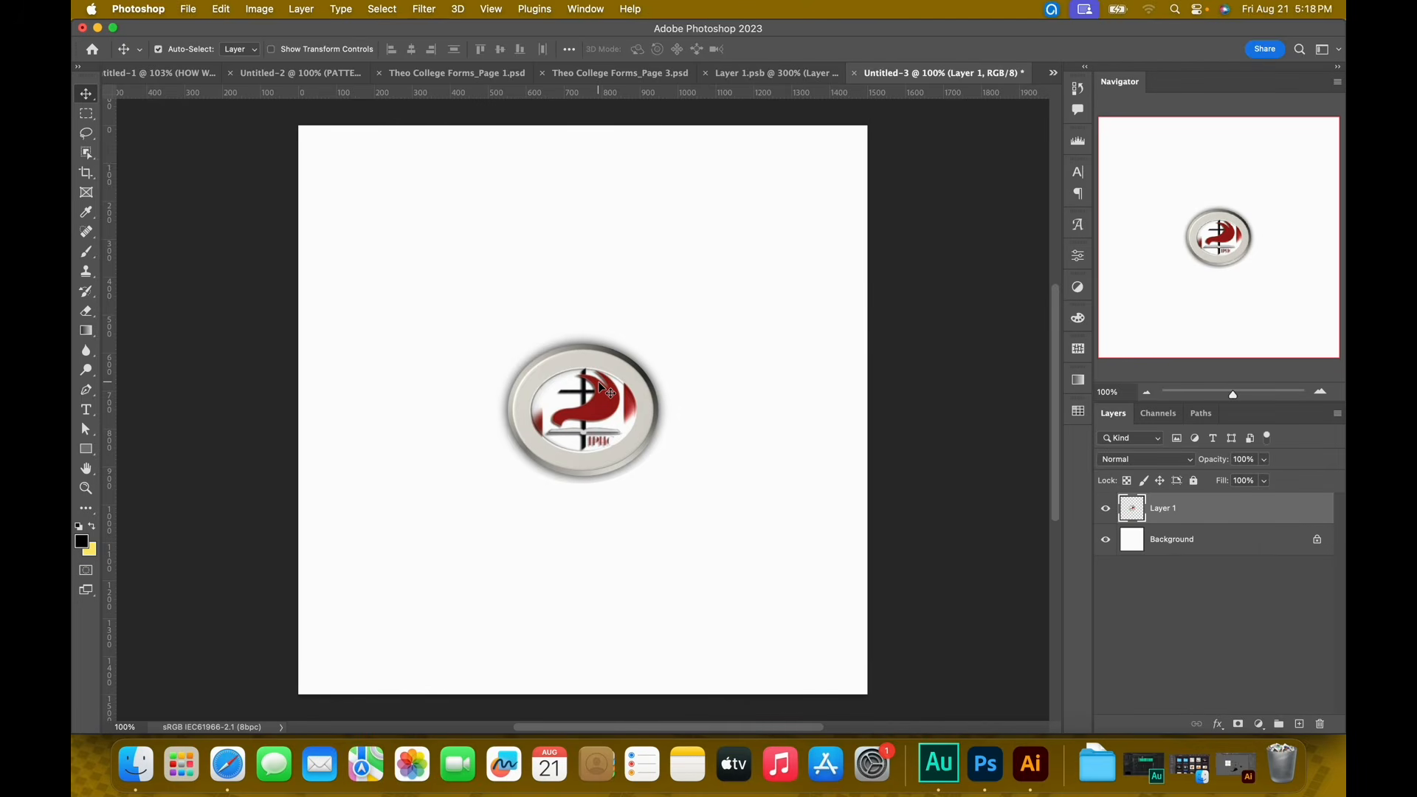
pyautogui.press('super+t')
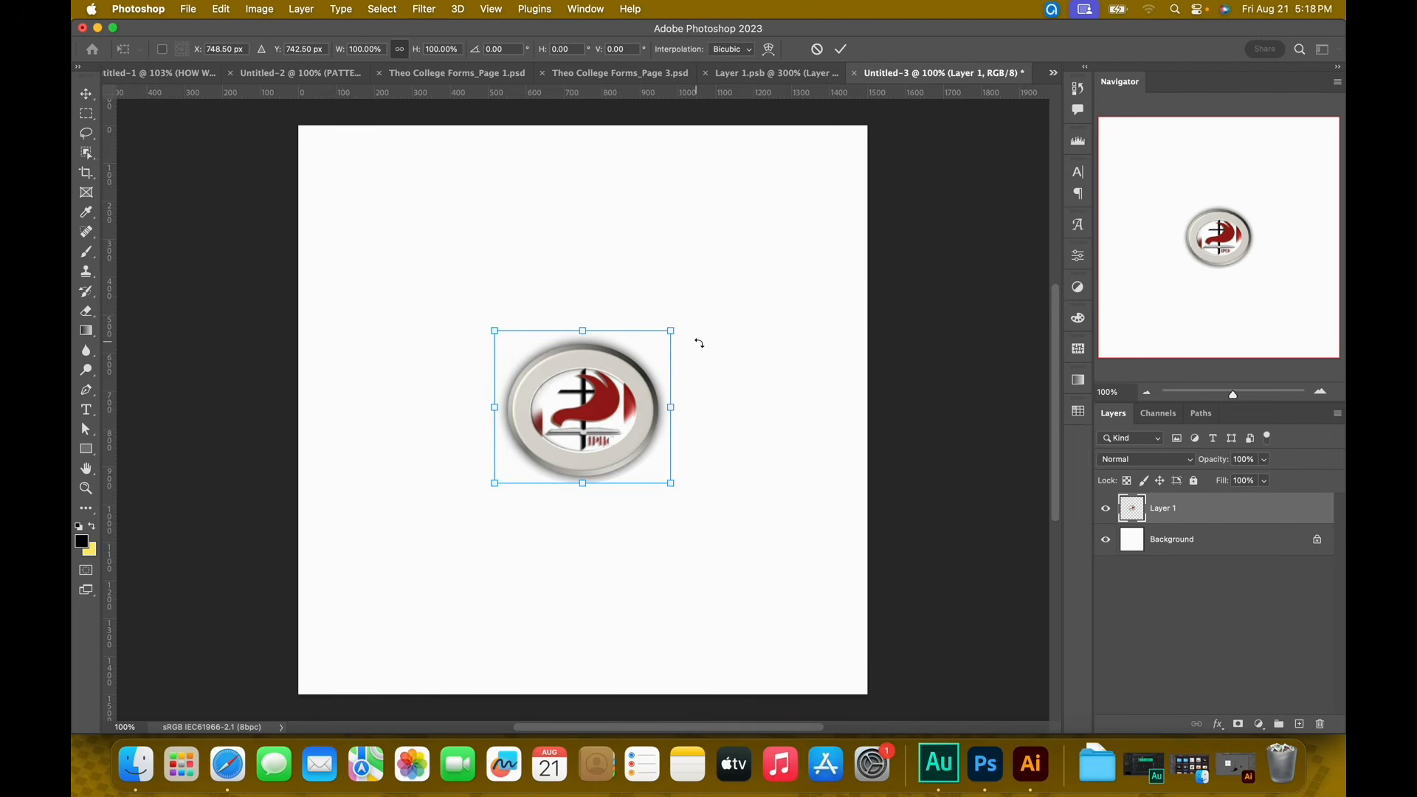
pyautogui.moveTo(673, 327); pyautogui.dragTo(918, 212)
pyautogui.click(840, 49)
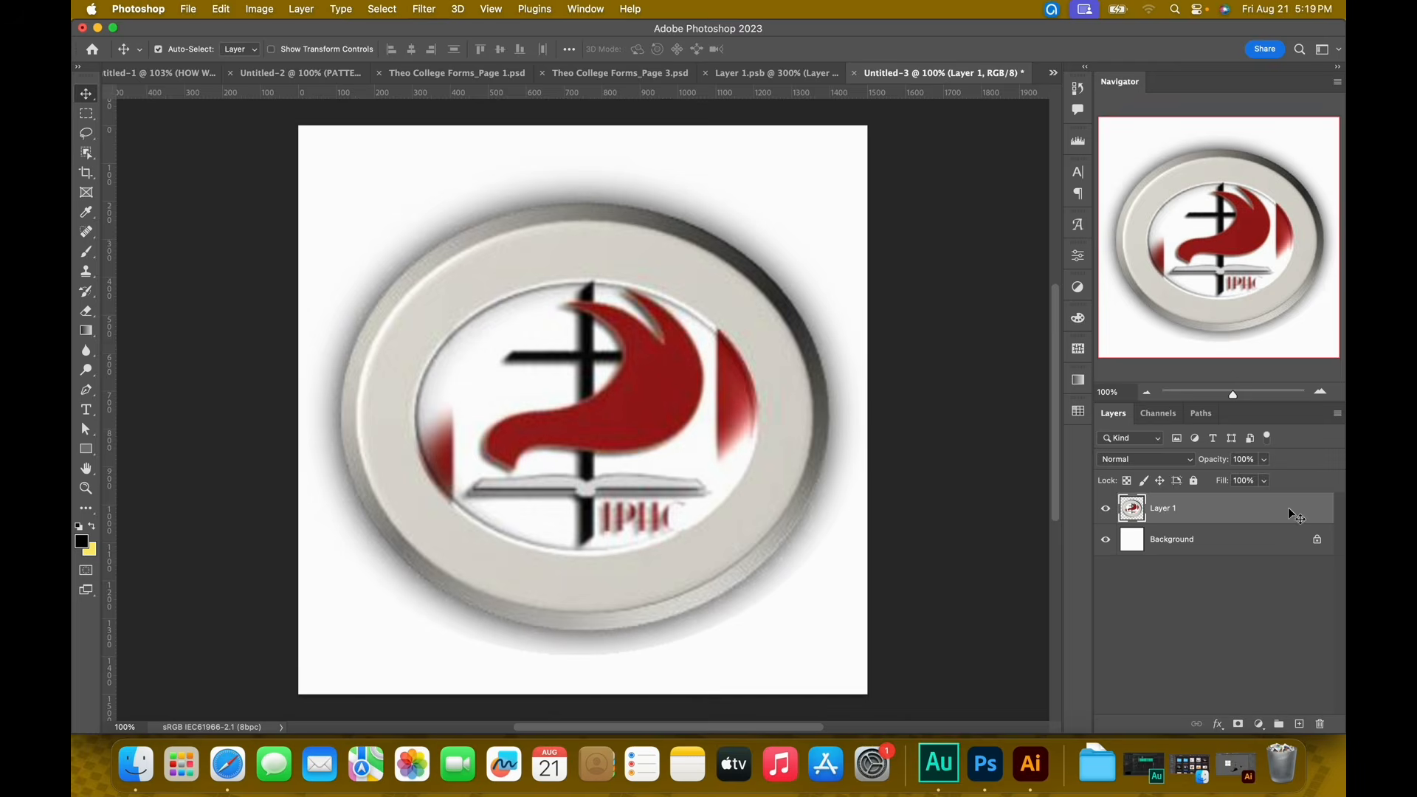
# Convert the white Background into a regular layer and delete it, leaving only the logo on transparency
pyautogui.doubleClick(1287, 543)
pyautogui.press('Return')
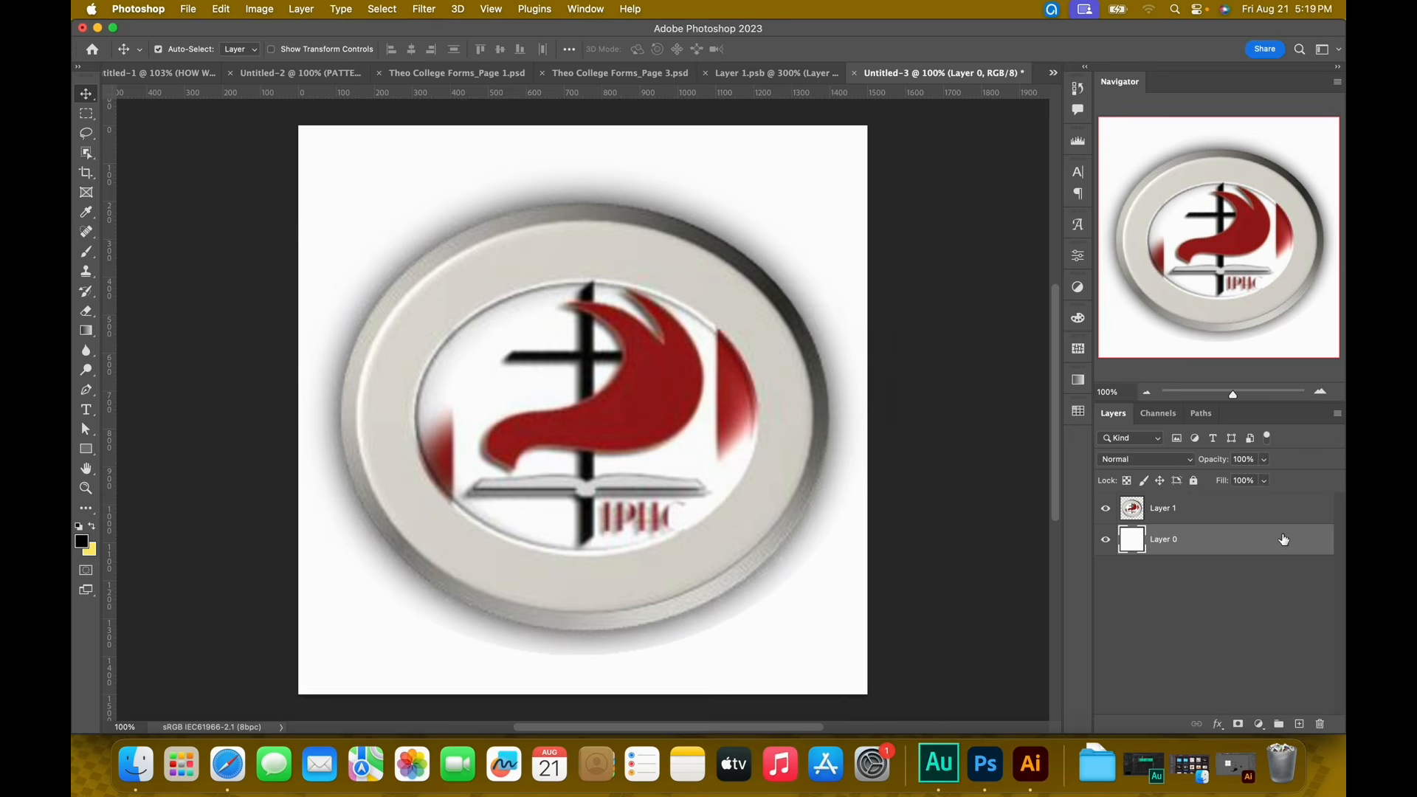
pyautogui.press('Delete')
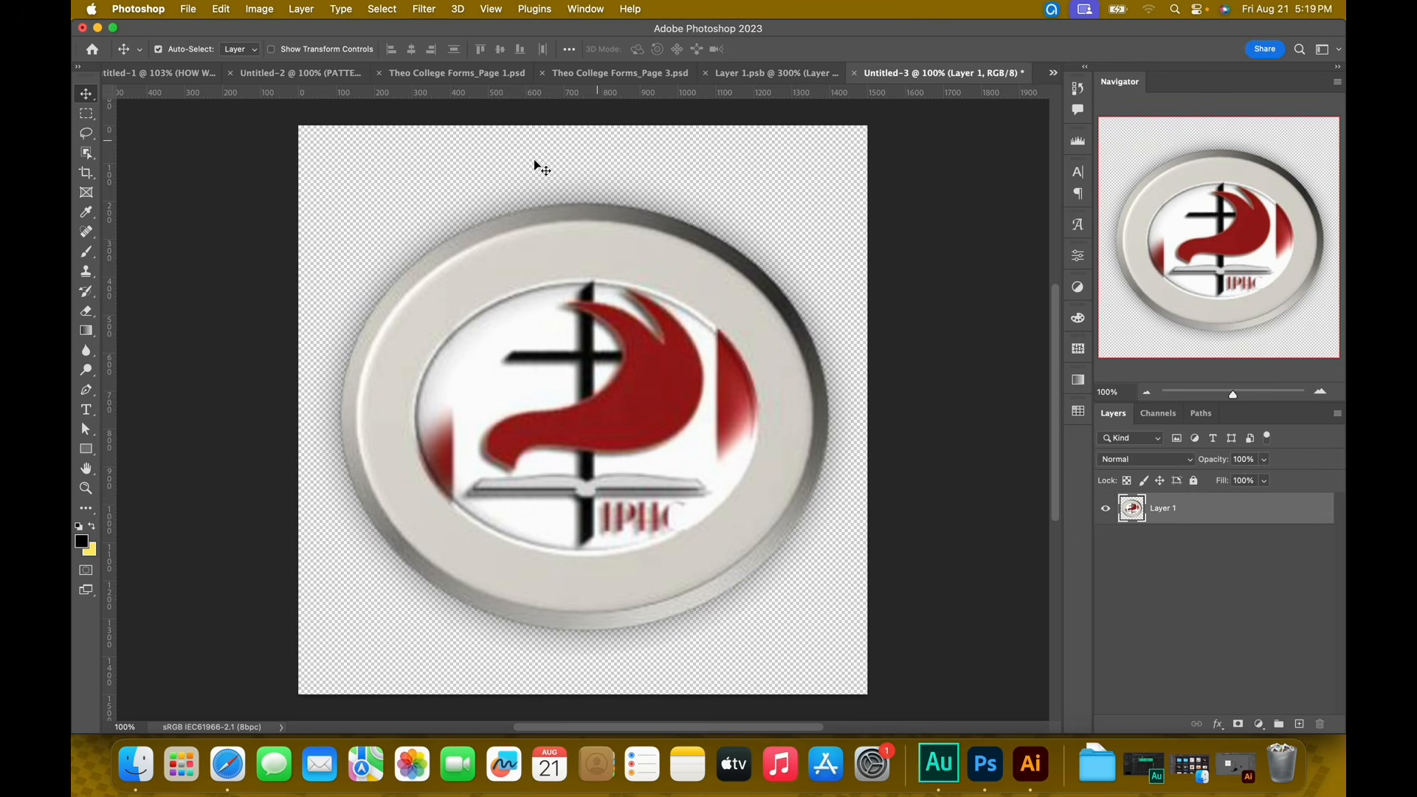
# Define the logo artwork as a pattern named TCH_logo_PAT
pyautogui.click(222, 9)
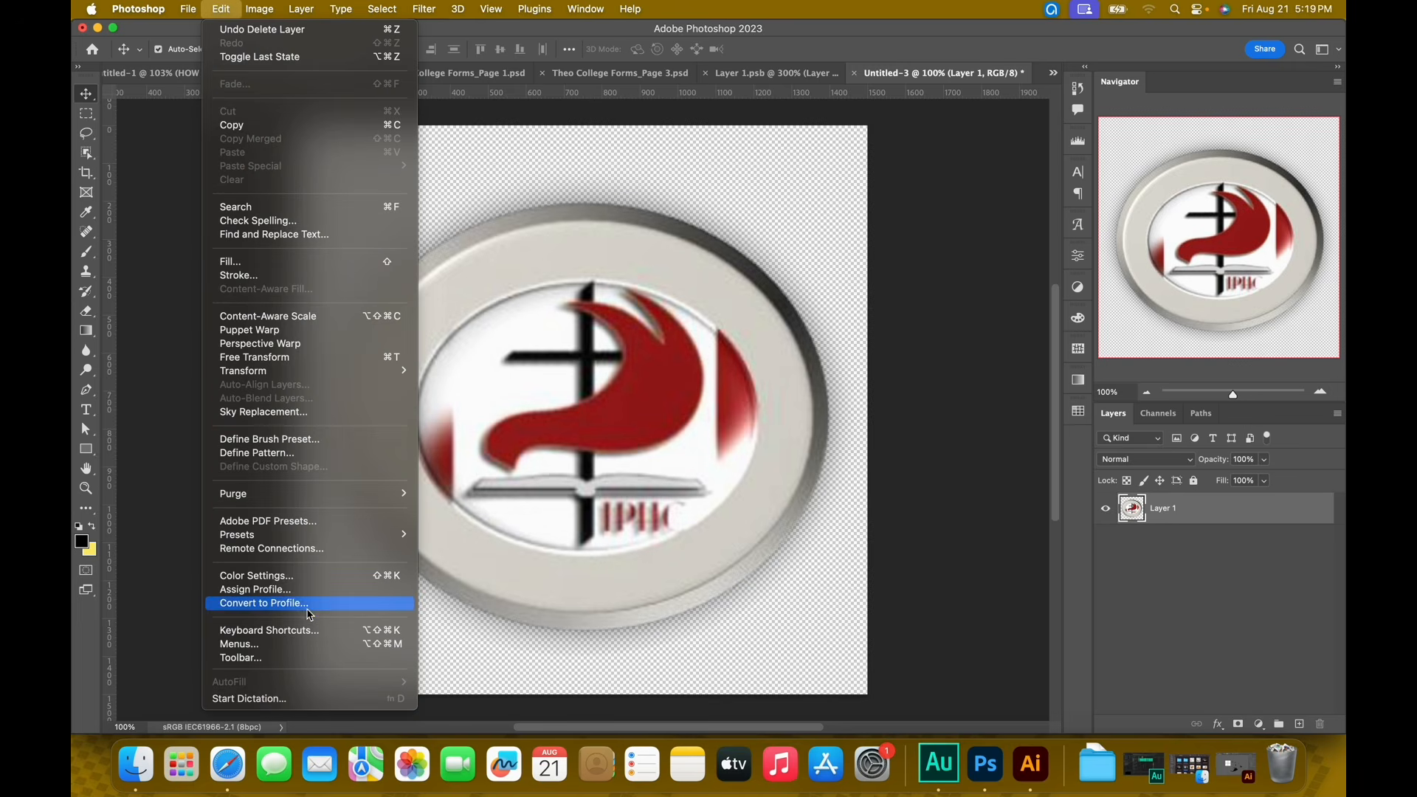
pyautogui.click(250, 453)
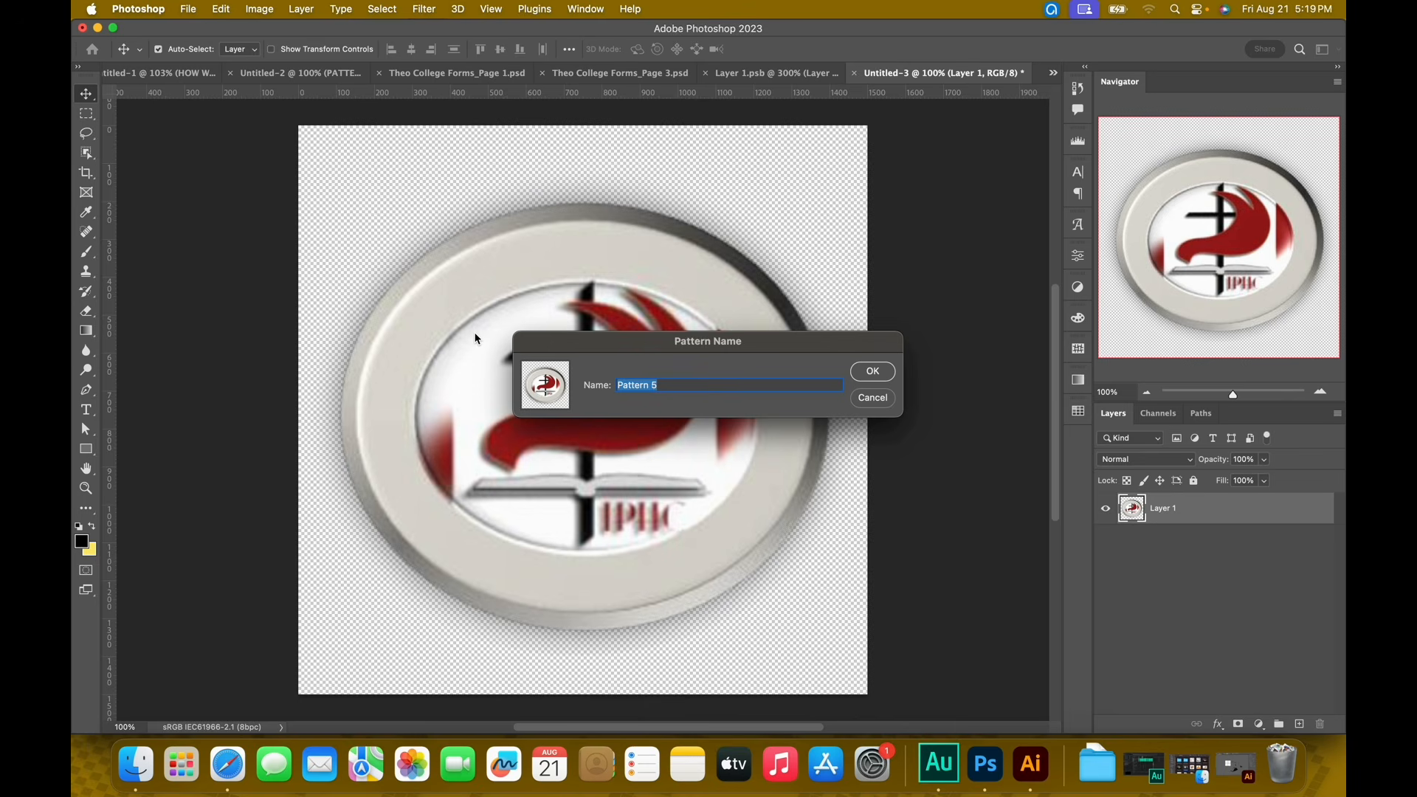
pyautogui.write('TCH_logo_PAT')
pyautogui.press('Return')
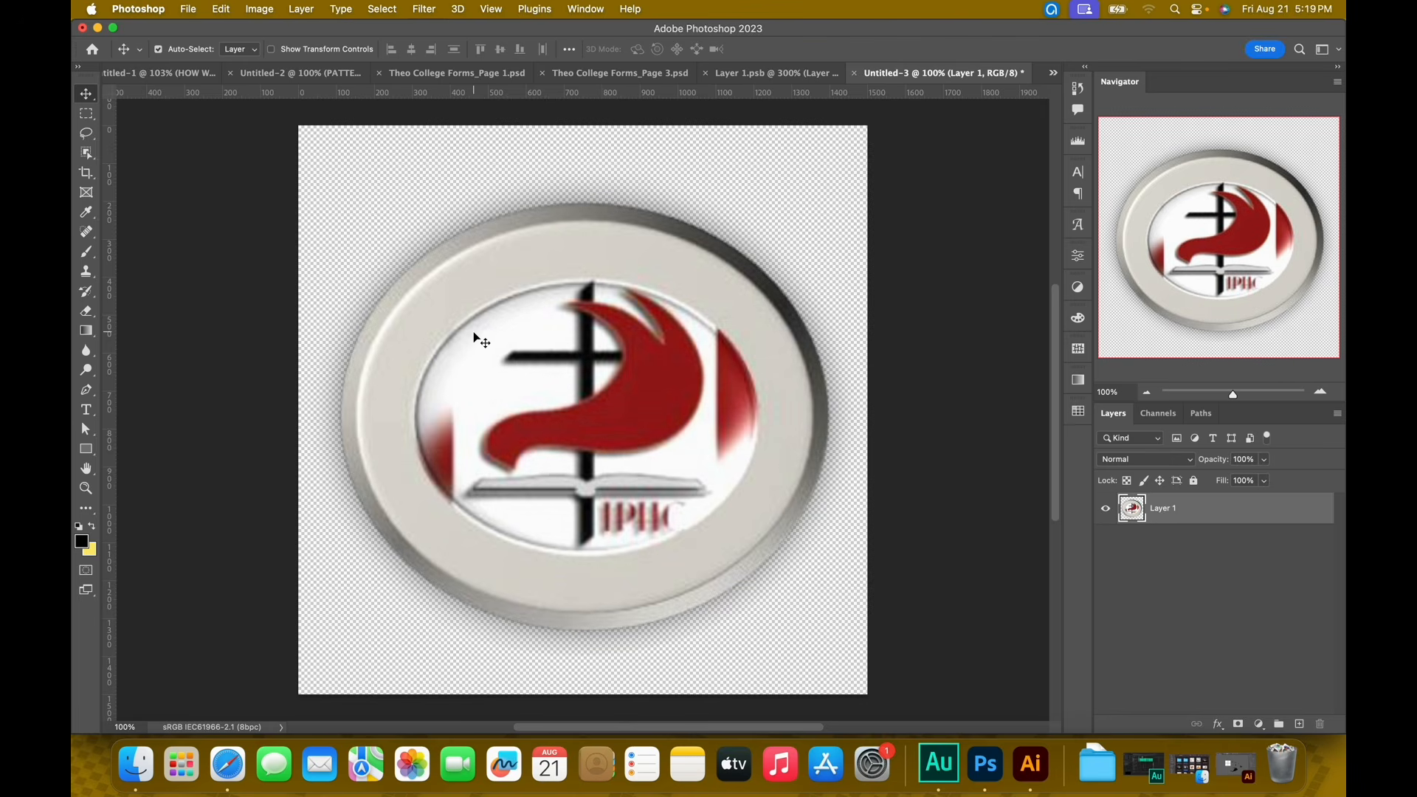
# In Theo College Forms_Page 1.psd, add a layer named PATTERN above the Background in Overlay mode, filled with 50% gray
pyautogui.click(476, 74)
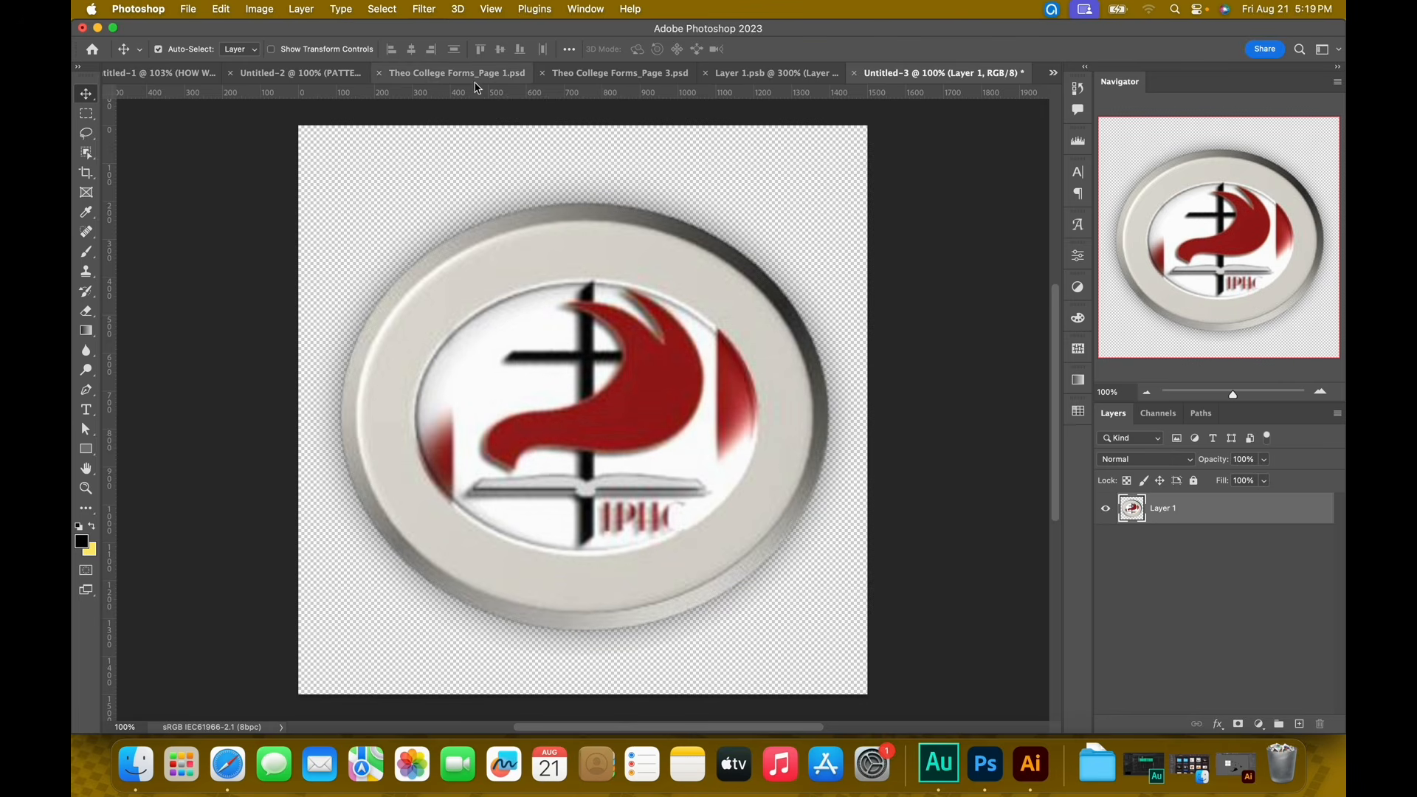
pyautogui.scroll(-10, 1254, 588)
pyautogui.scroll(-5, 1246, 589)
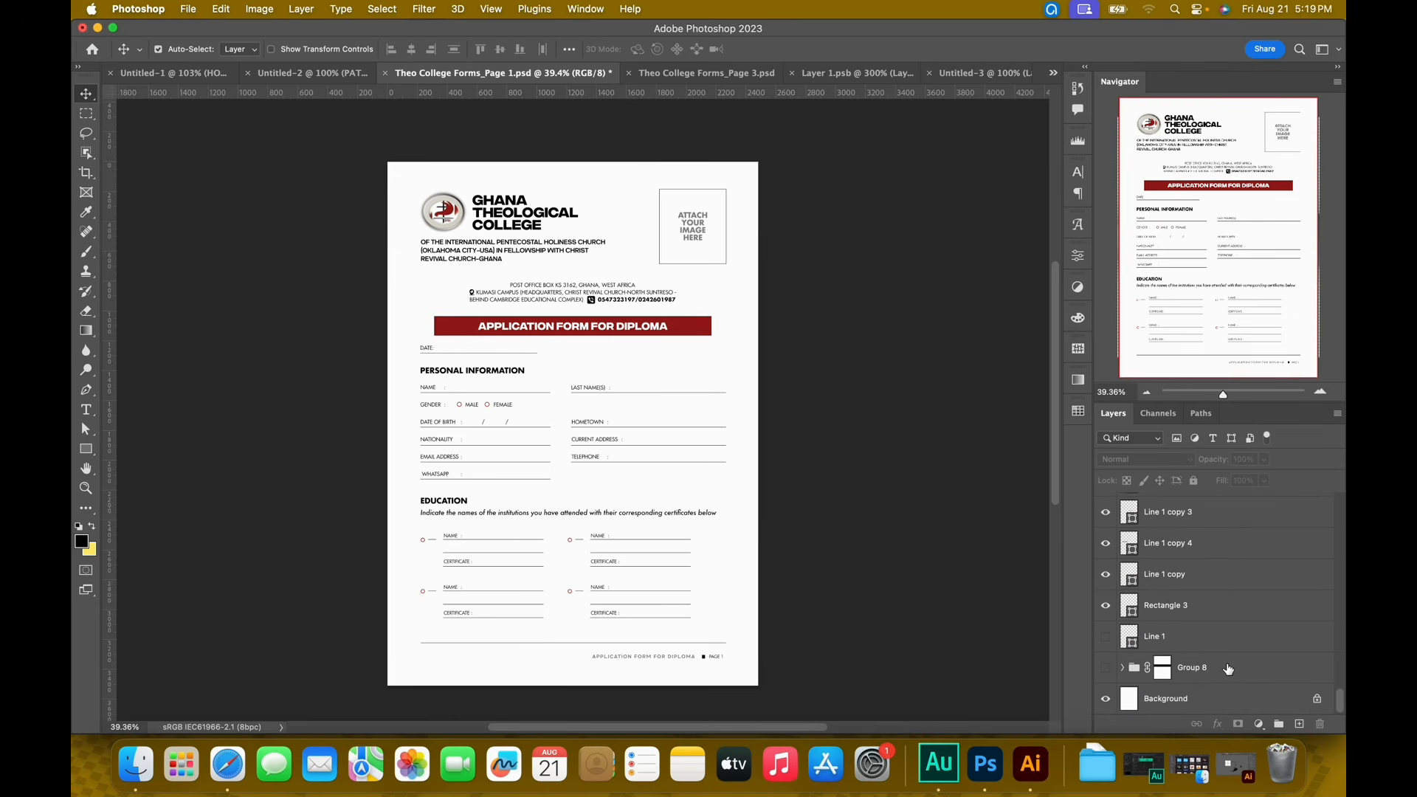
pyautogui.click(1222, 699)
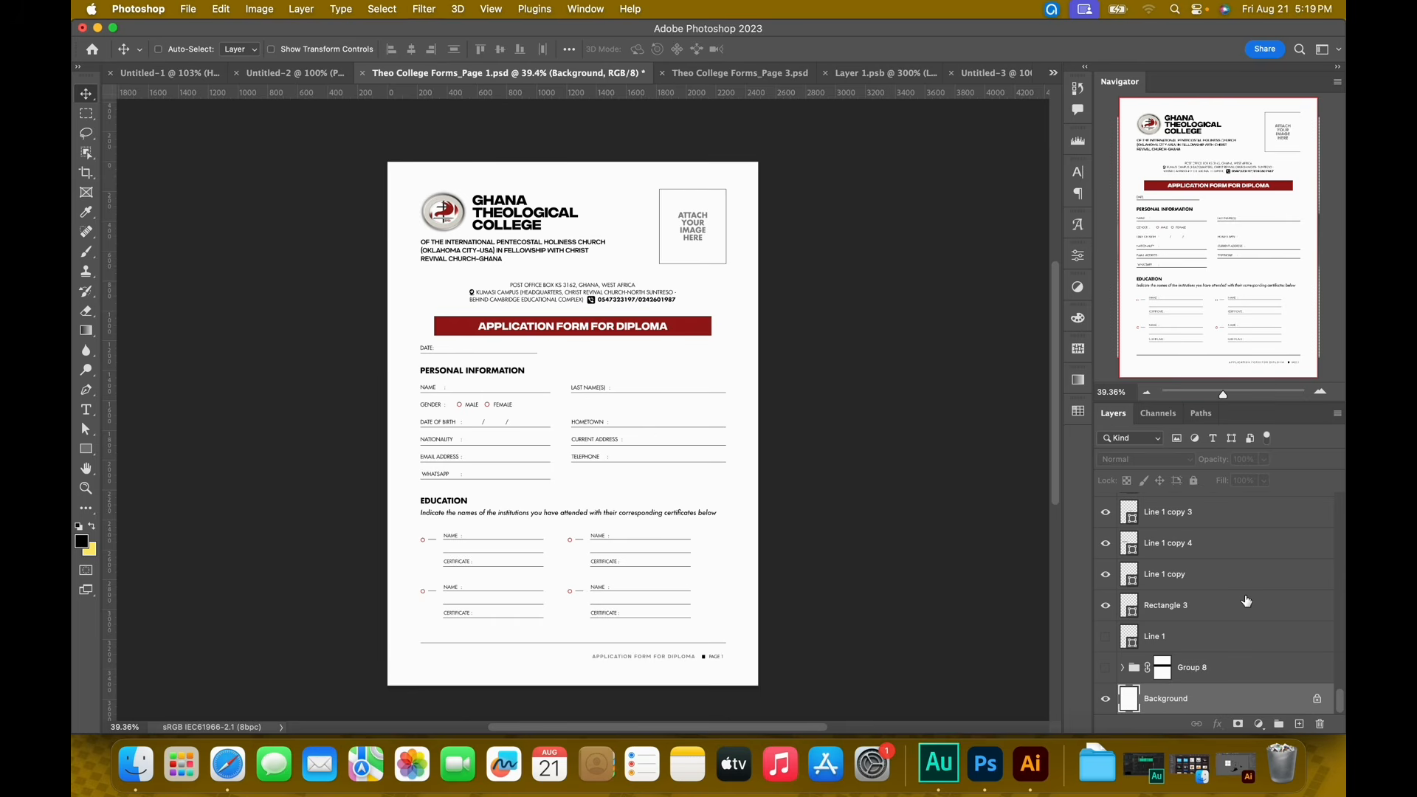
pyautogui.press('super+shift+n')
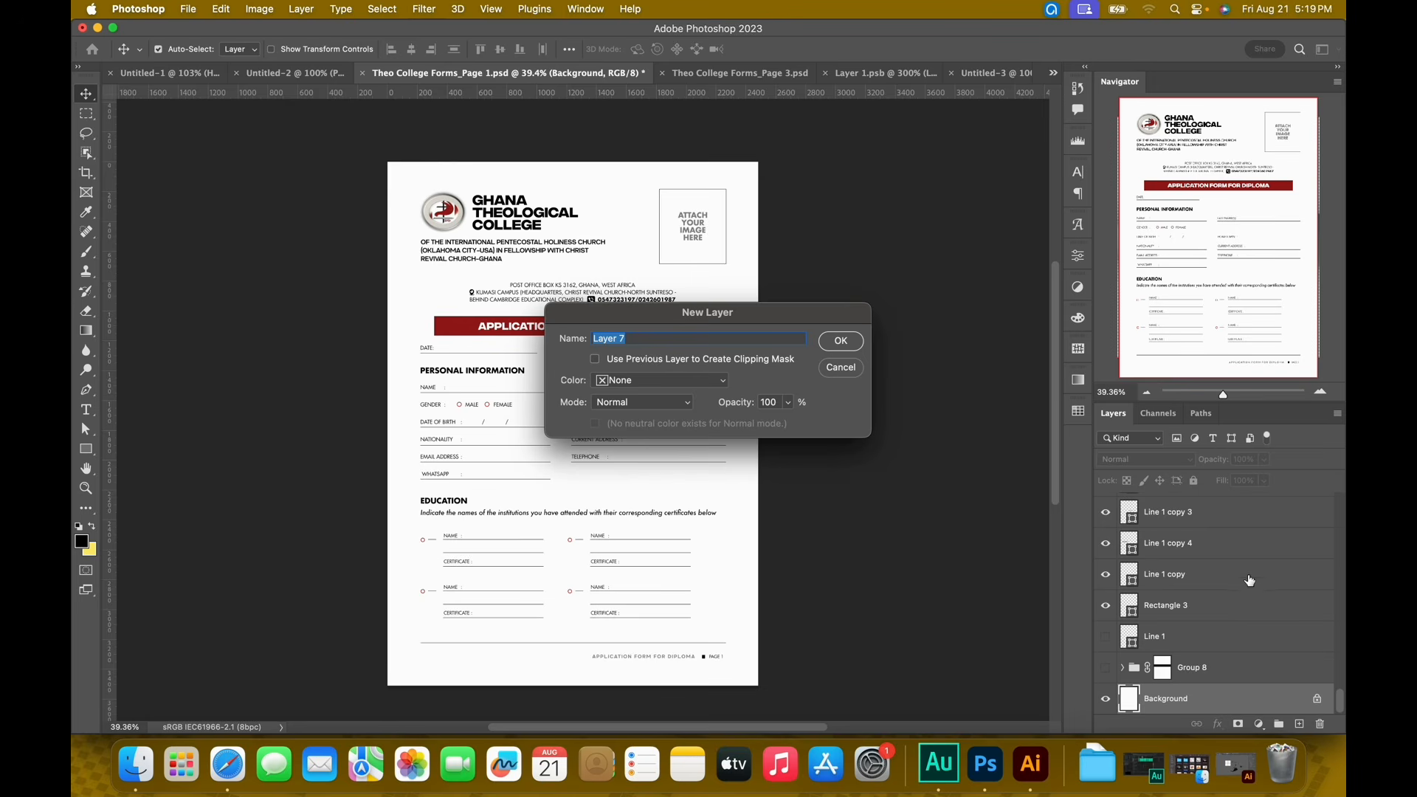
pyautogui.write('PATTERN')
pyautogui.click(661, 402)
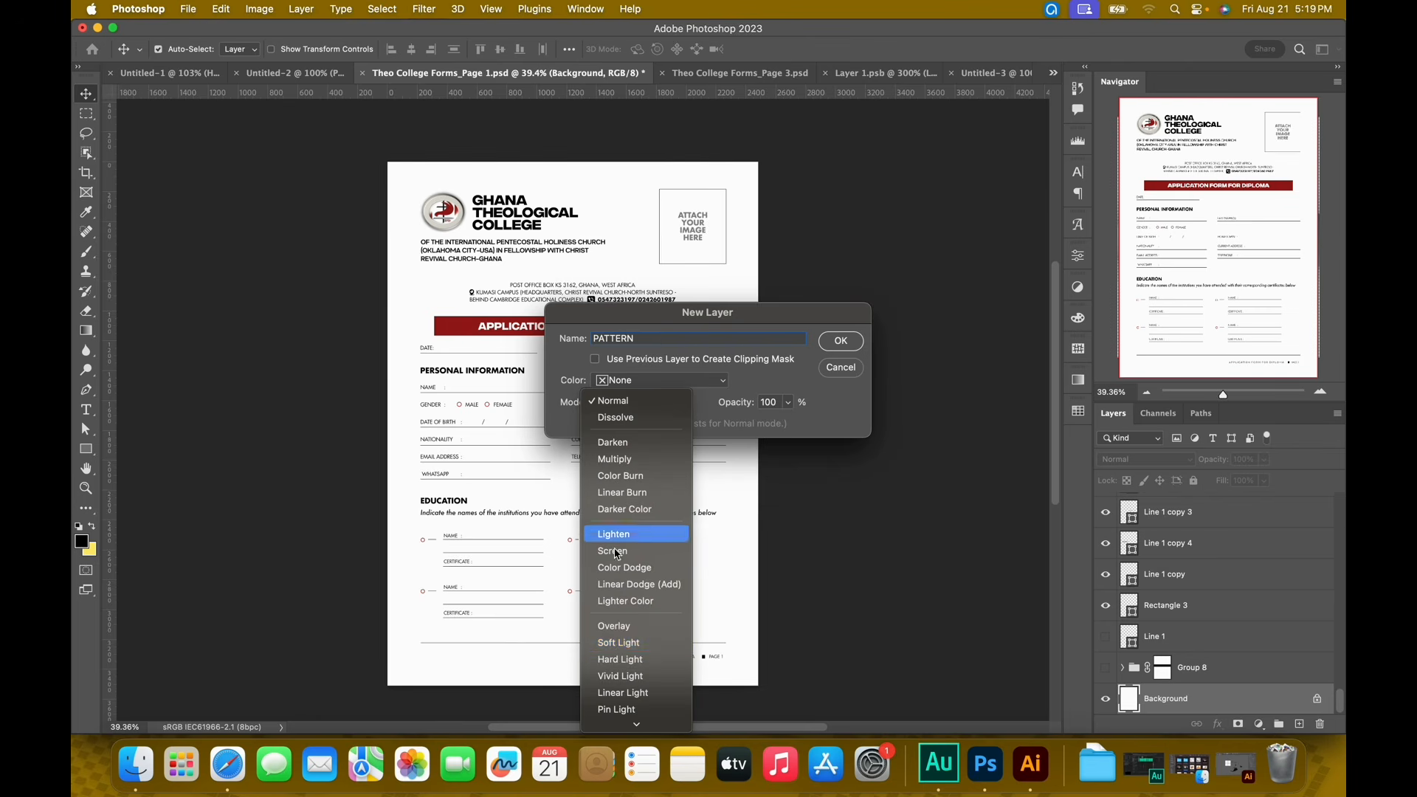
pyautogui.click(628, 633)
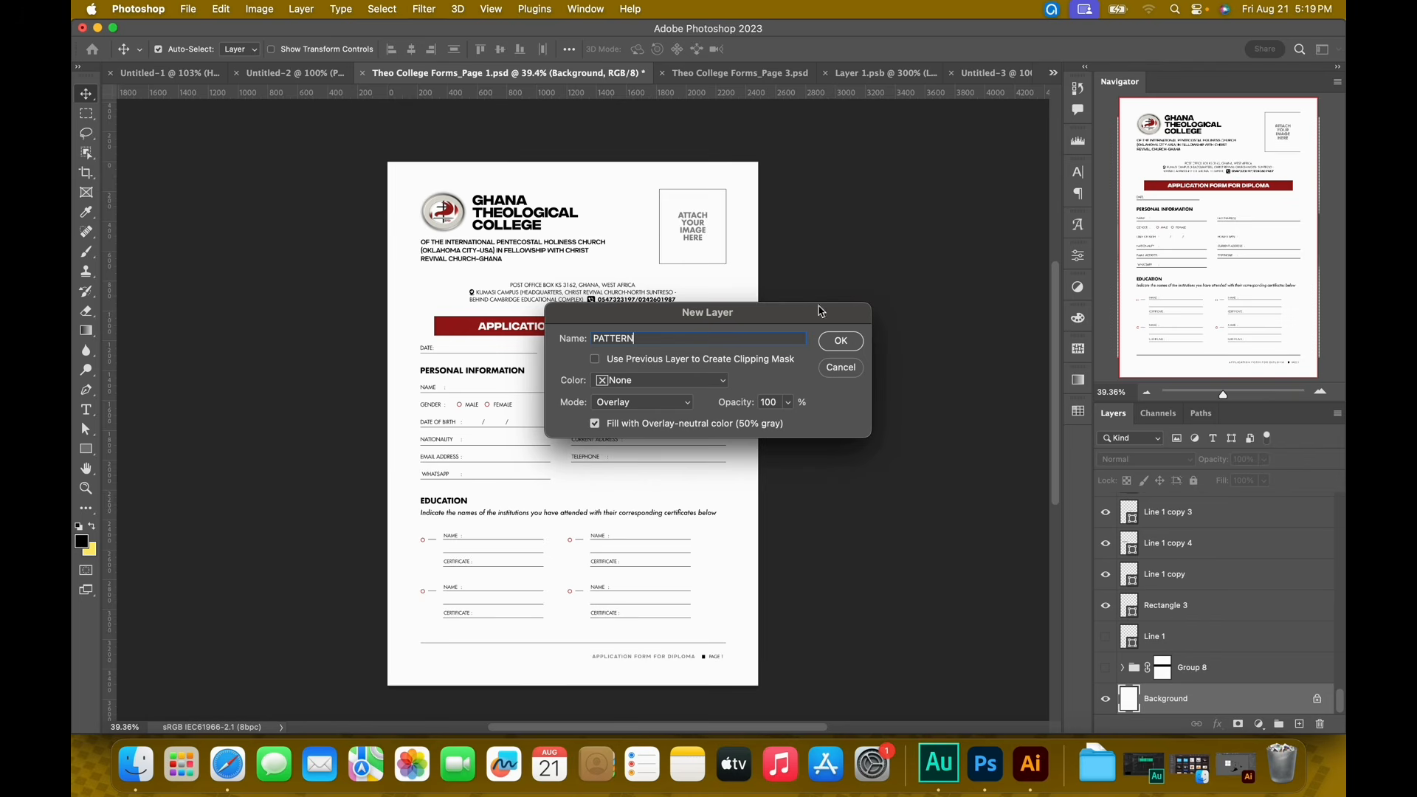
pyautogui.click(846, 340)
pyautogui.scroll(-1, 1252, 693)
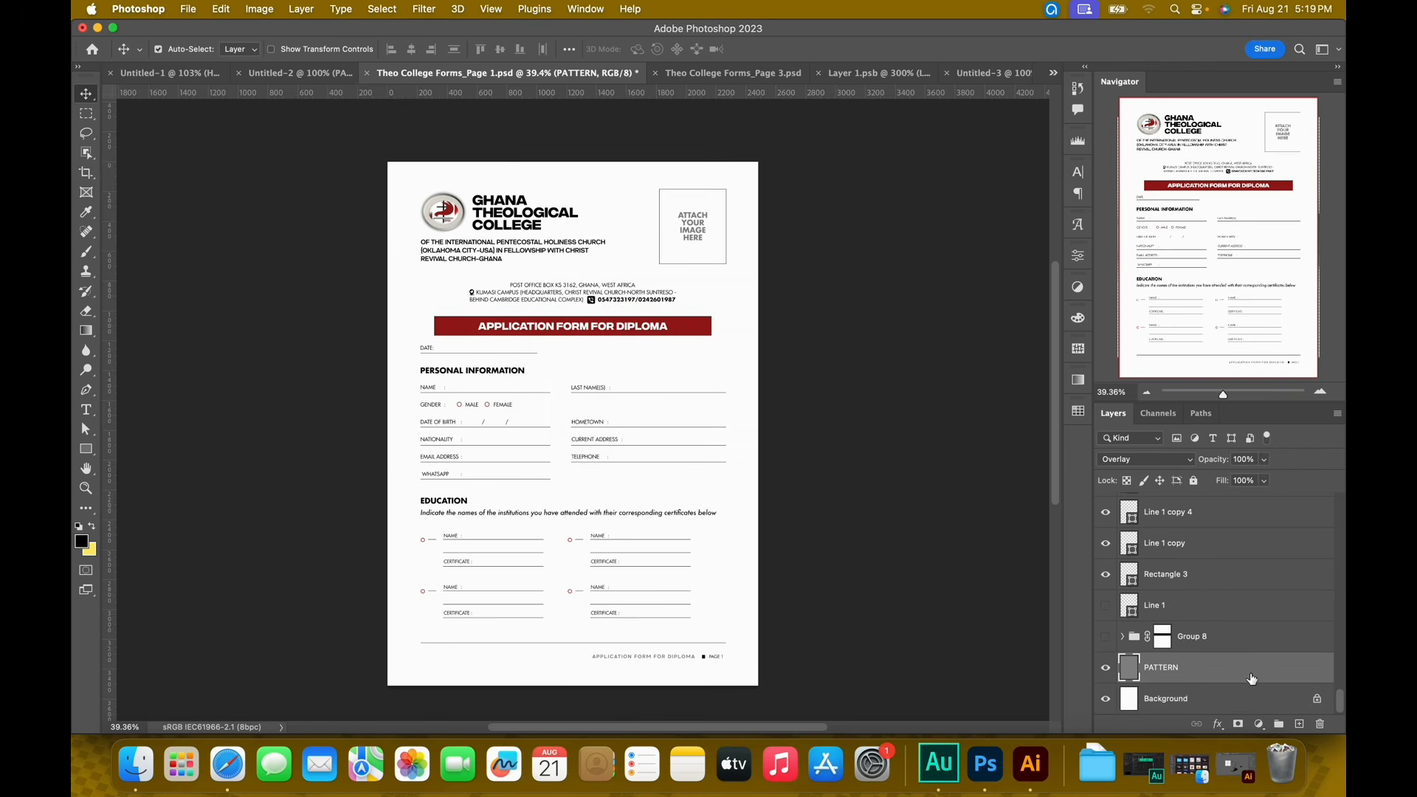
# Add a Pattern Overlay effect to the PATTERN layer using the newly defined logo pattern
pyautogui.doubleClick(1253, 678)
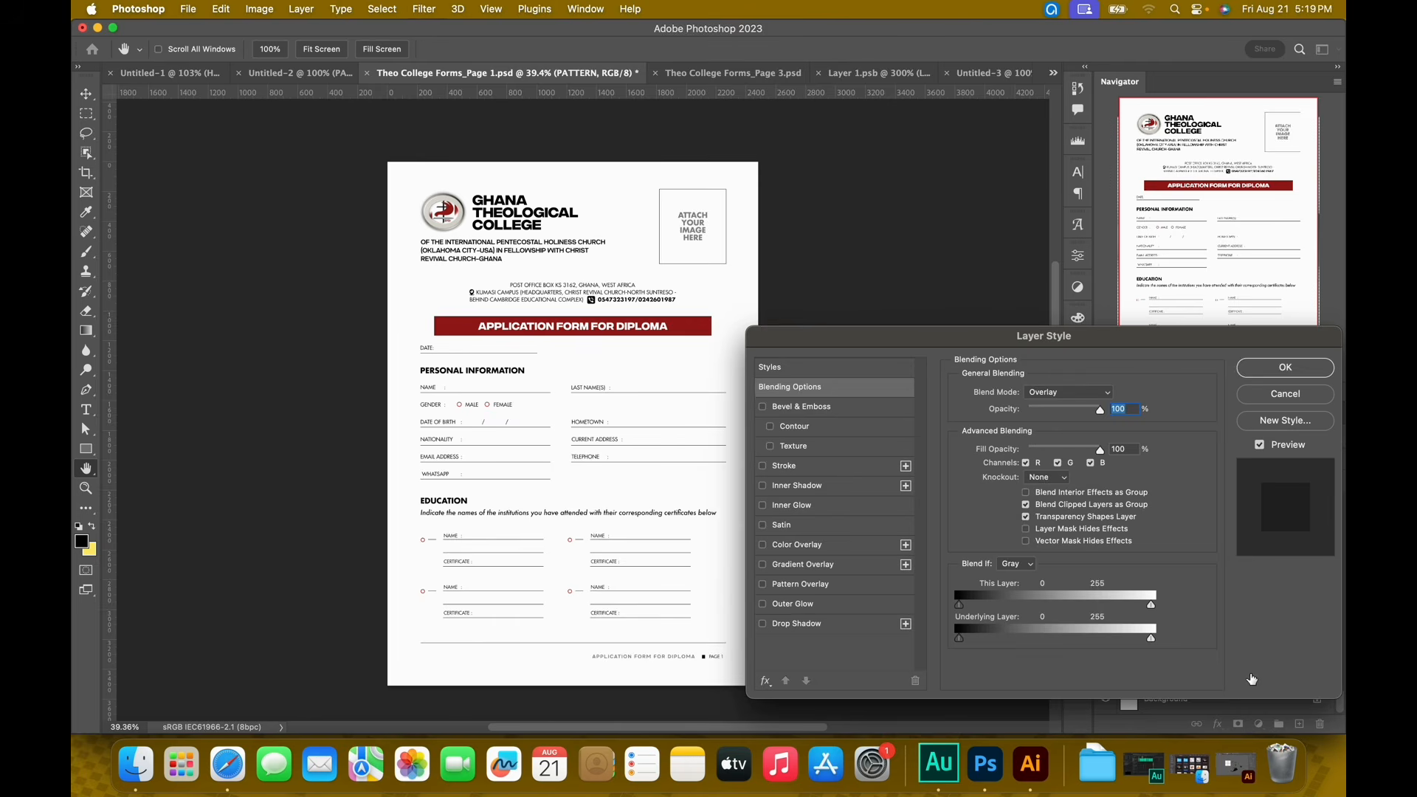
pyautogui.click(839, 588)
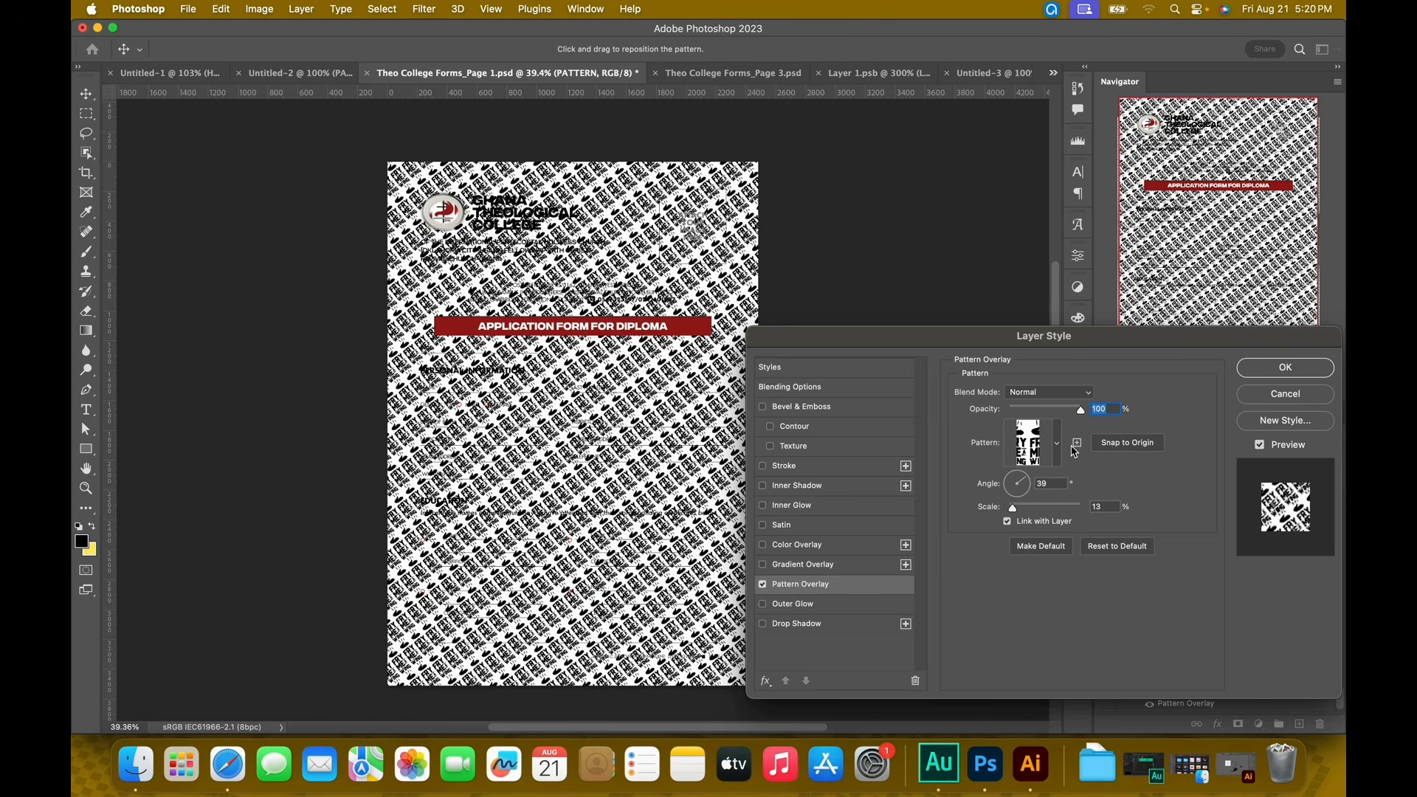
pyautogui.click(1060, 447)
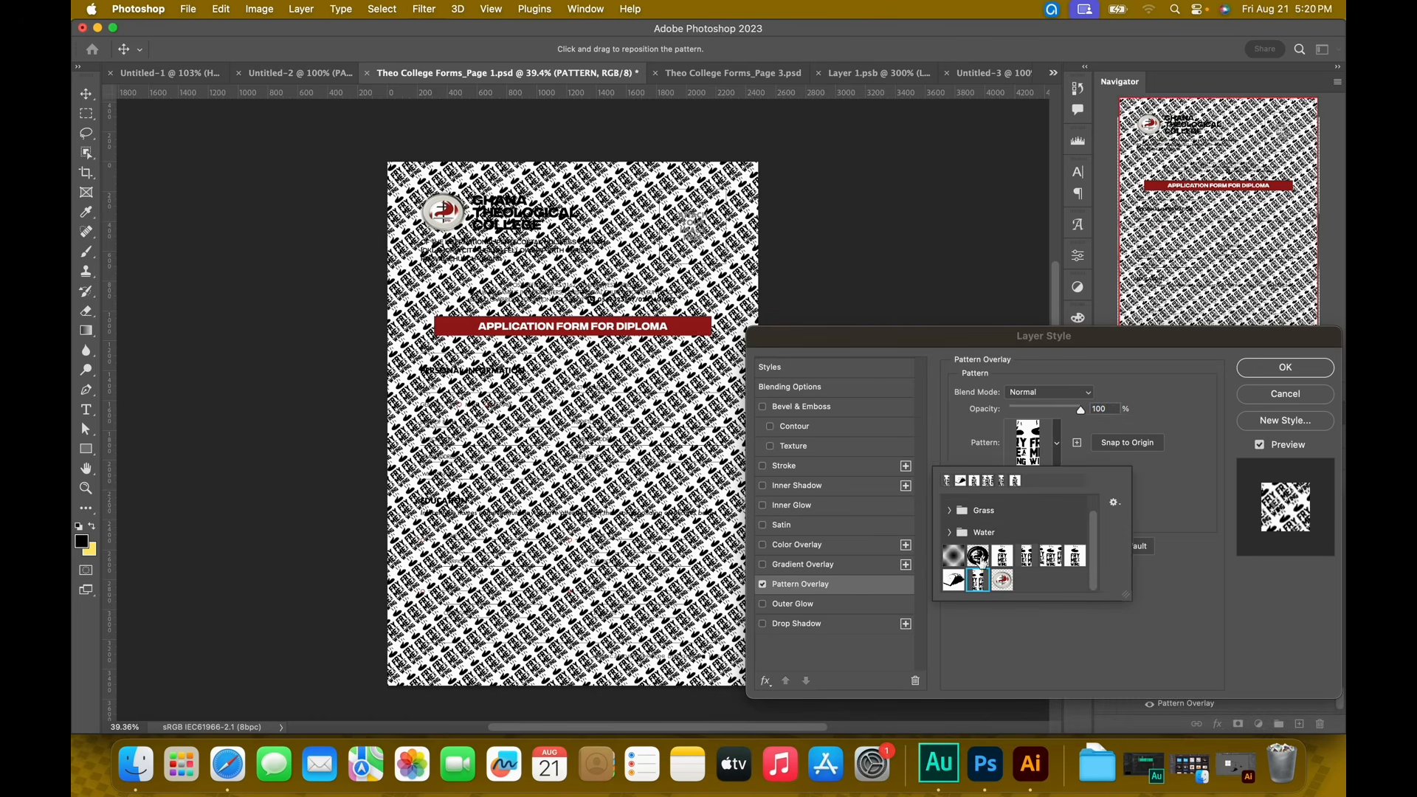
pyautogui.click(1002, 580)
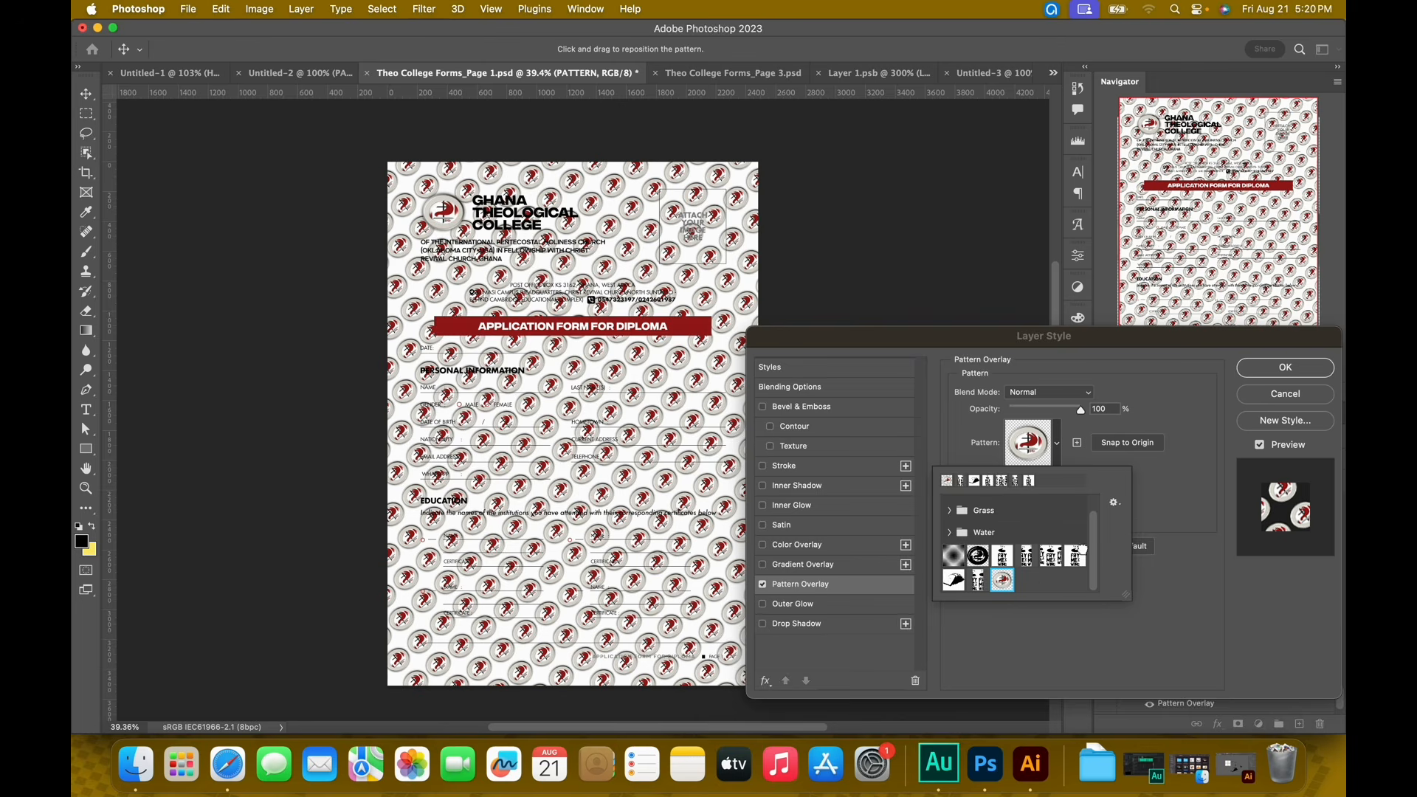
pyautogui.click(1165, 496)
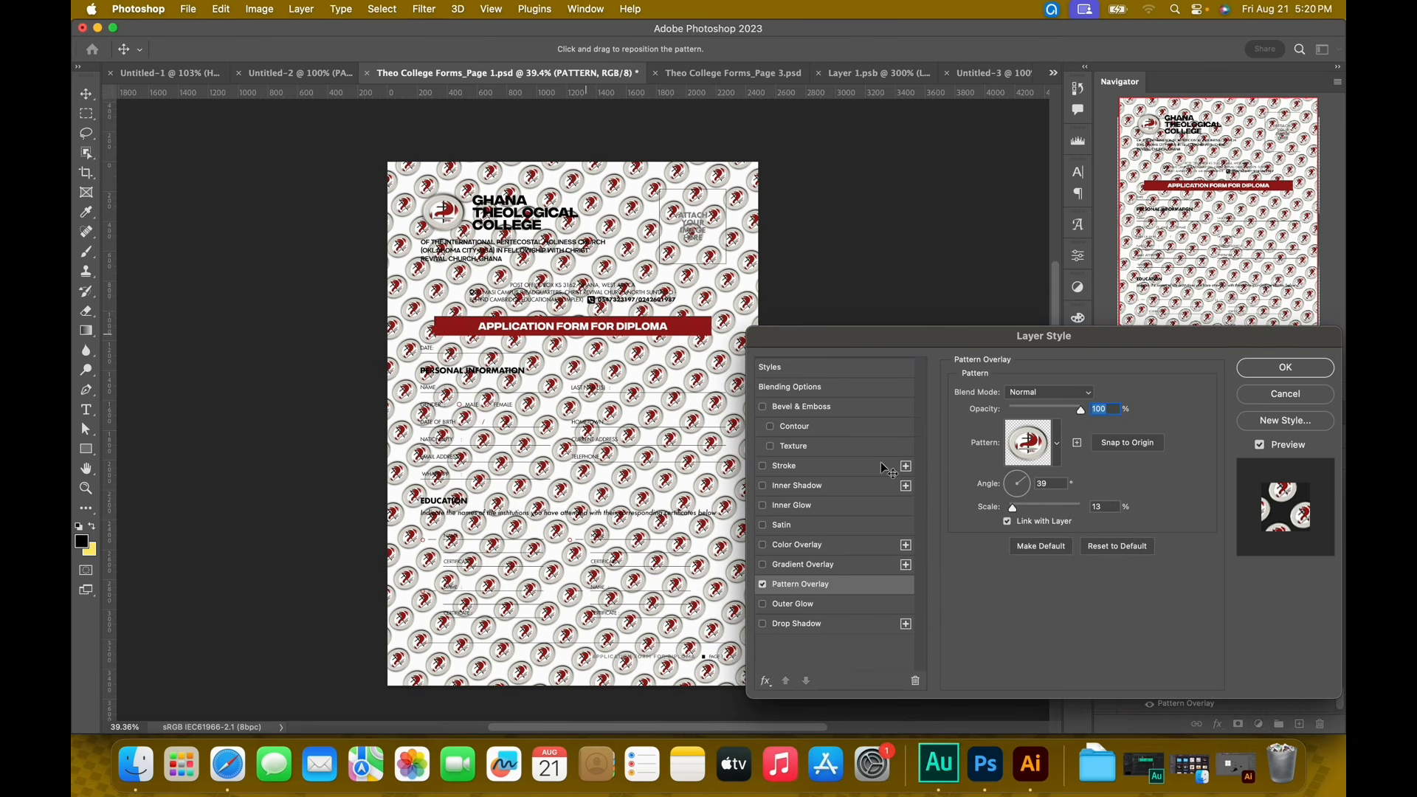
# Set the angle of the logo pattern overlay to 44°
pyautogui.click(1033, 490)
pyautogui.write('43')
pyautogui.press('Return')
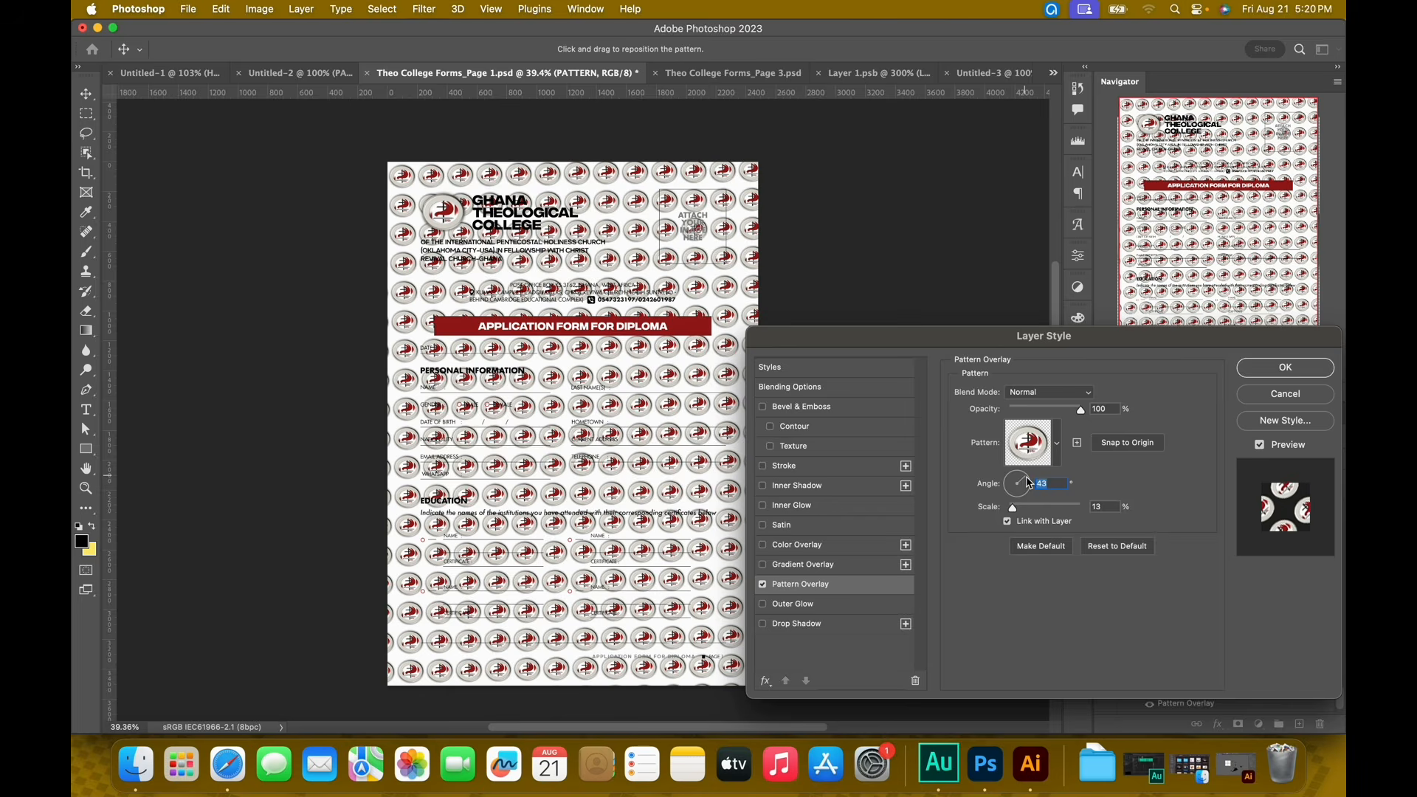
pyautogui.click(1015, 475)
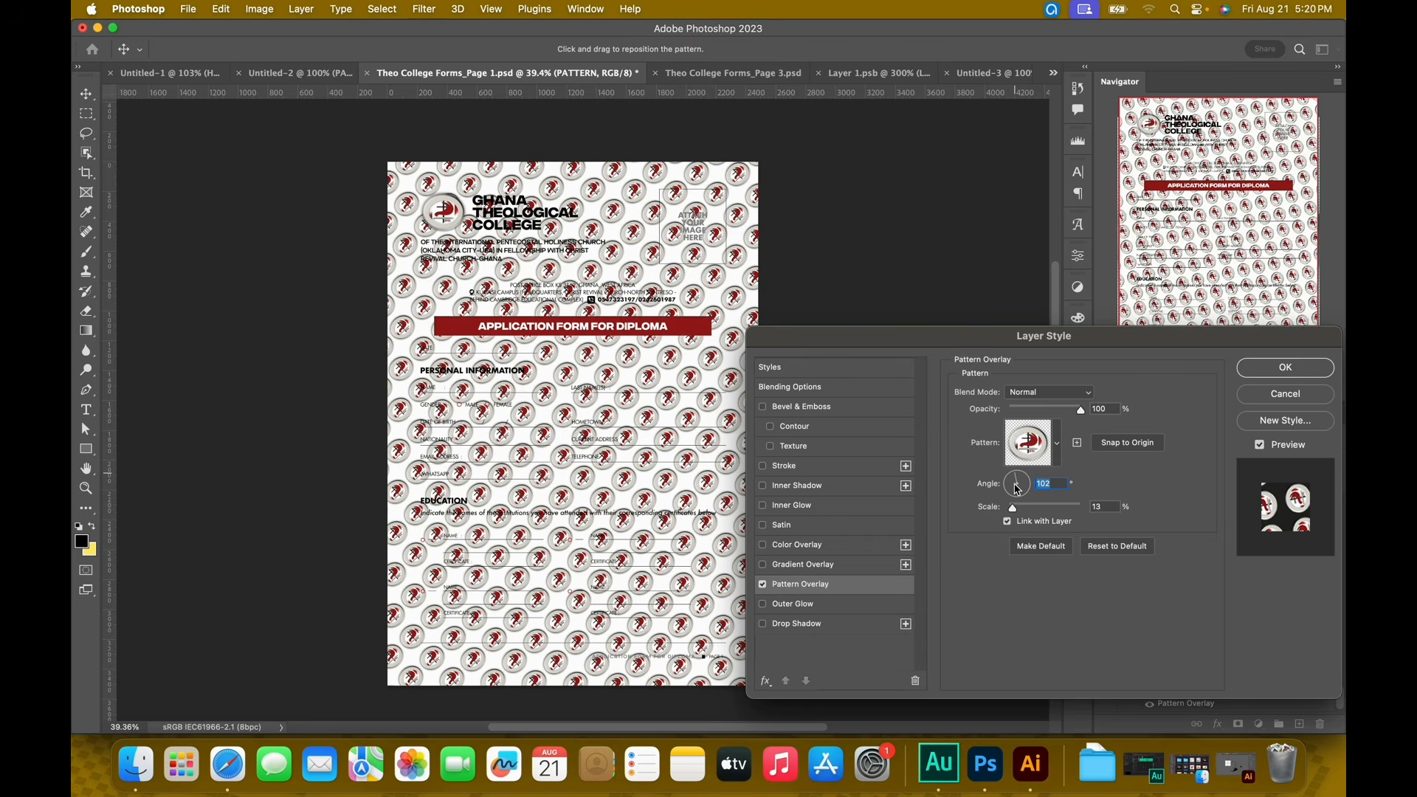
pyautogui.press('super+z')
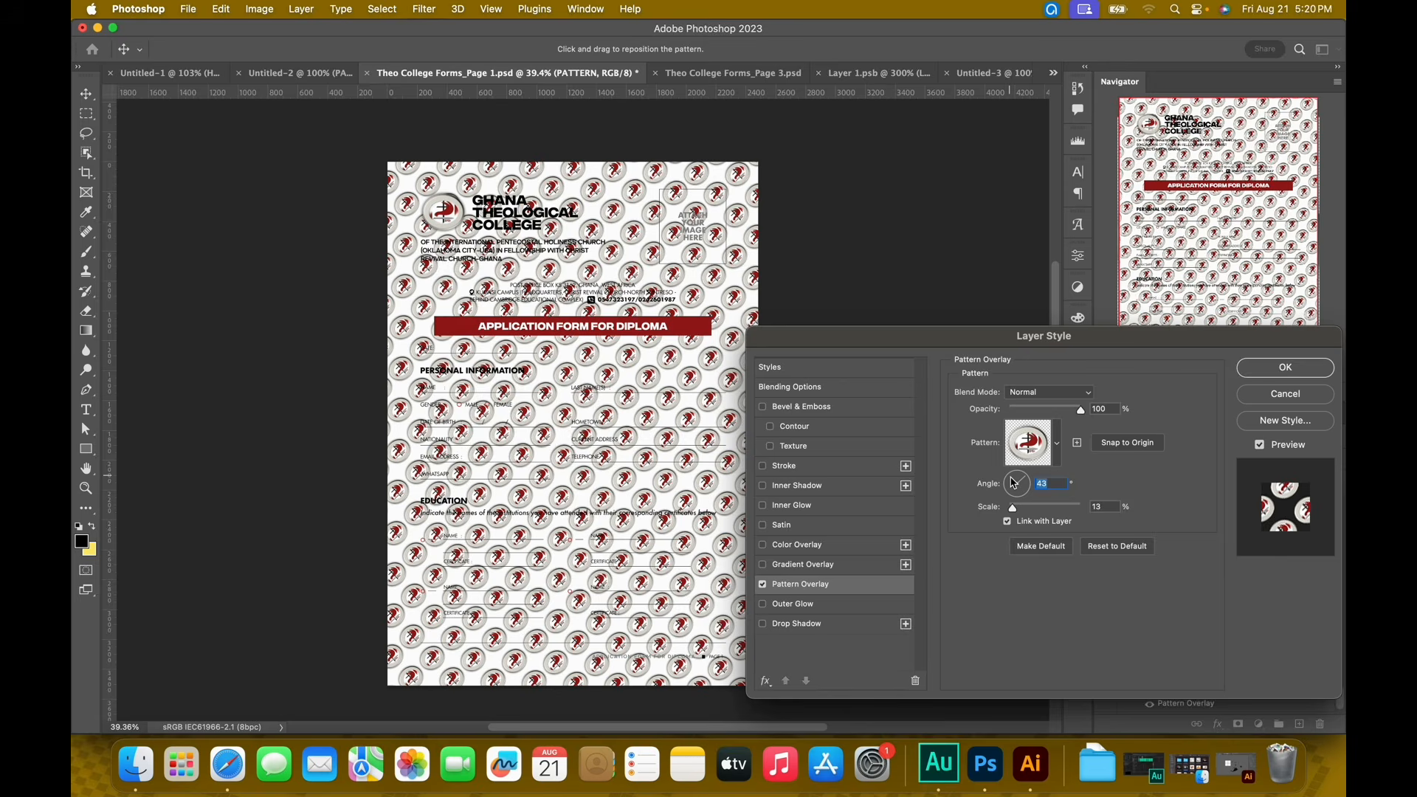
pyautogui.click(1015, 482)
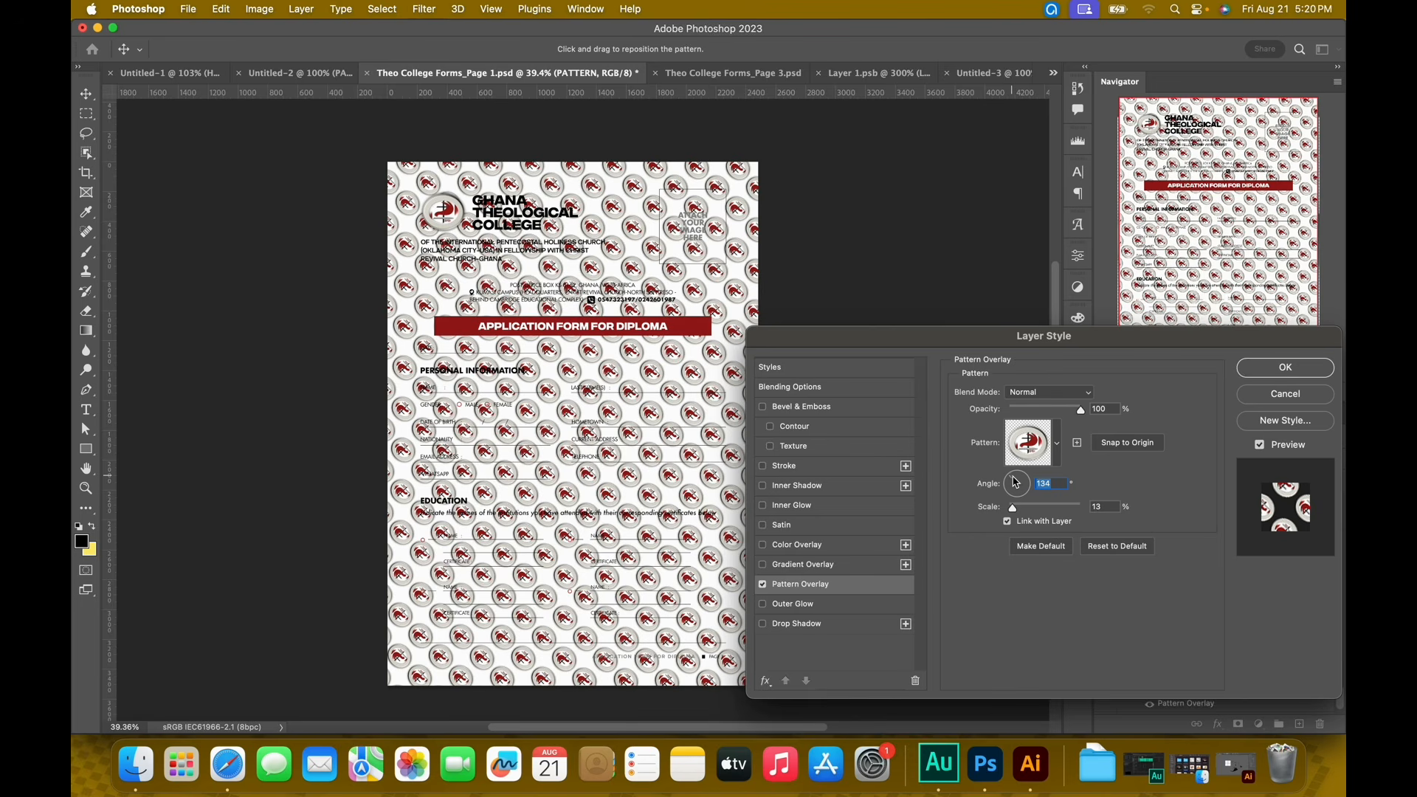
pyautogui.click(1025, 477)
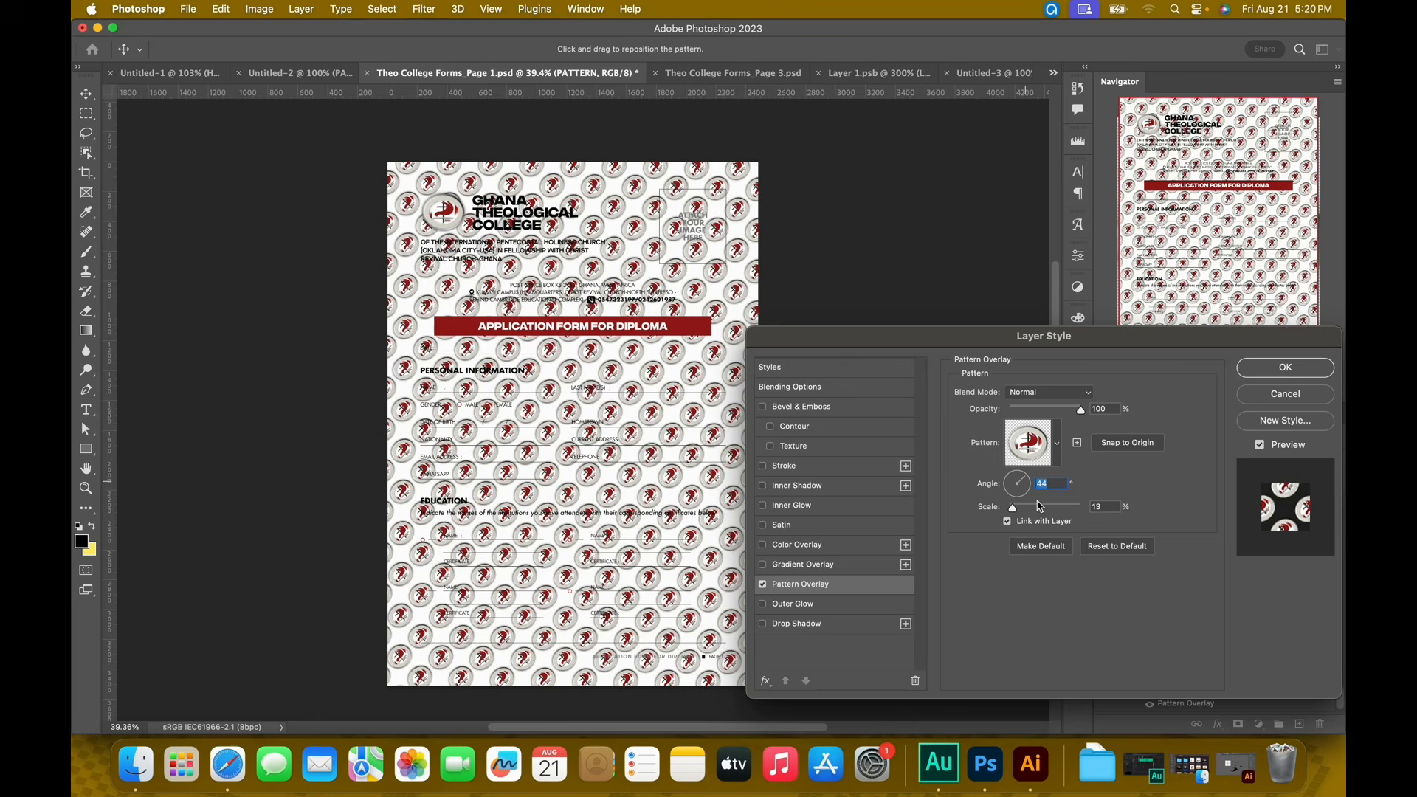
# Reduce the pattern overlay's opacity to 15% and apply the layer style
pyautogui.click(1034, 411)
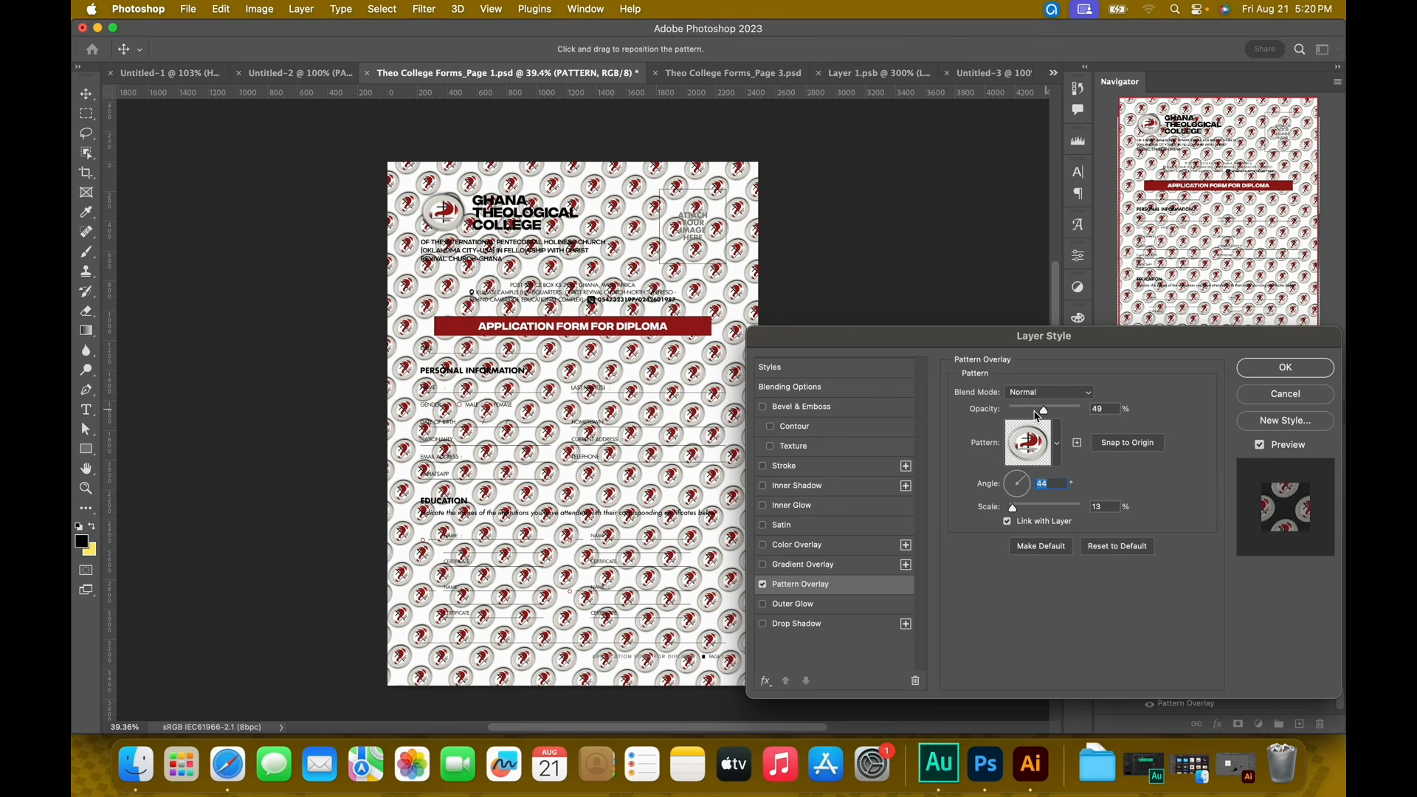
pyautogui.click(1025, 410)
pyautogui.moveTo(1024, 410); pyautogui.dragTo(1020, 410)
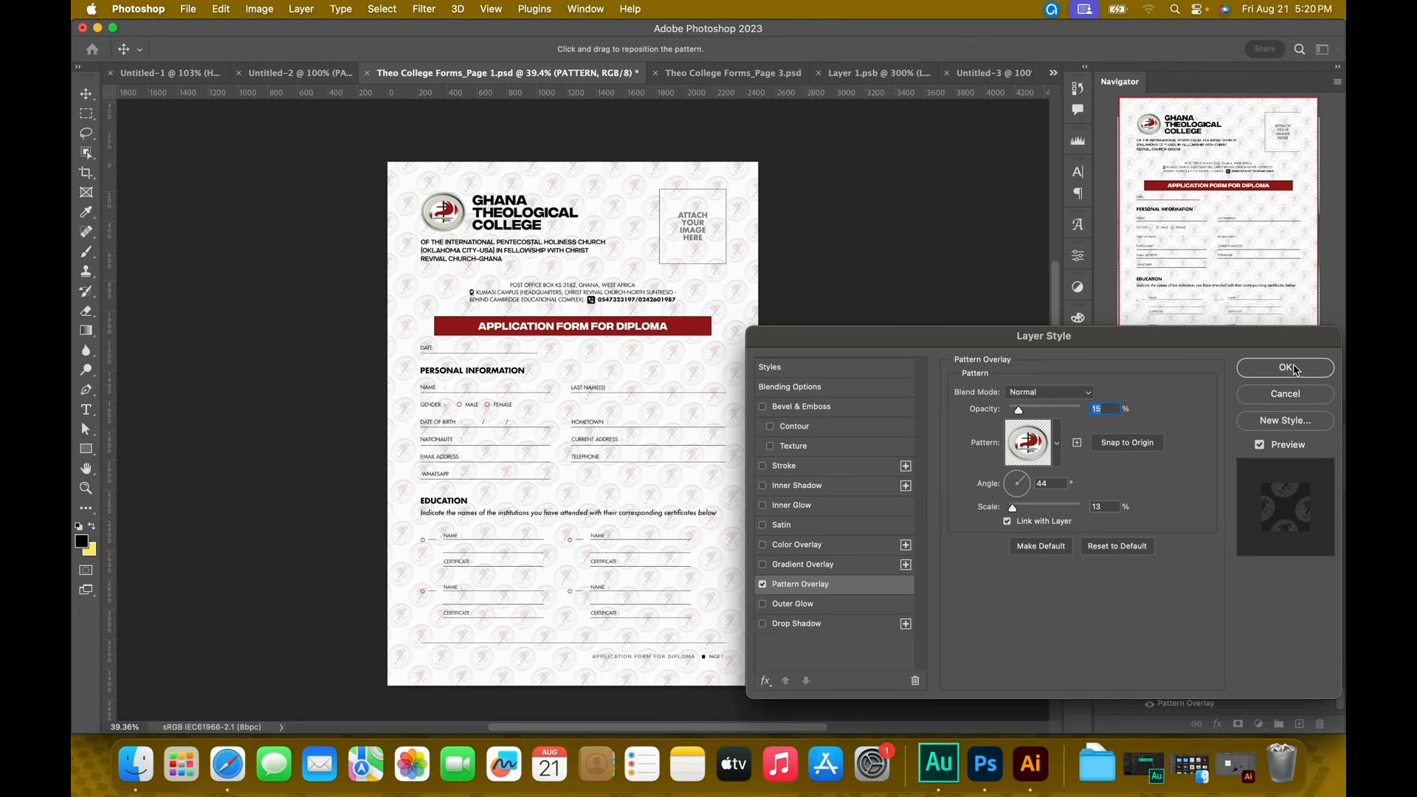
pyautogui.press('Return')
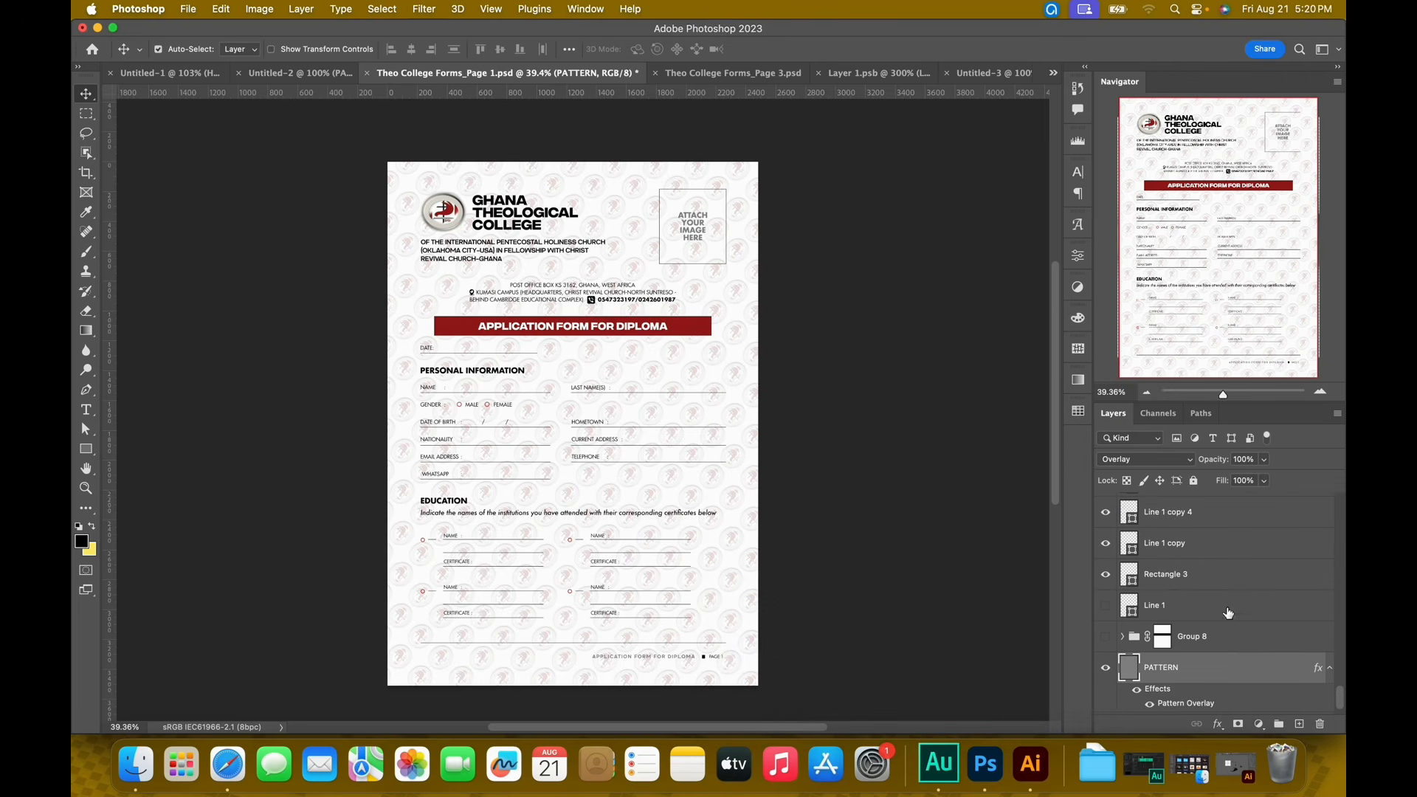
# Place the PATTERN layer in its own layer group
pyautogui.scroll(-1, 1210, 642)
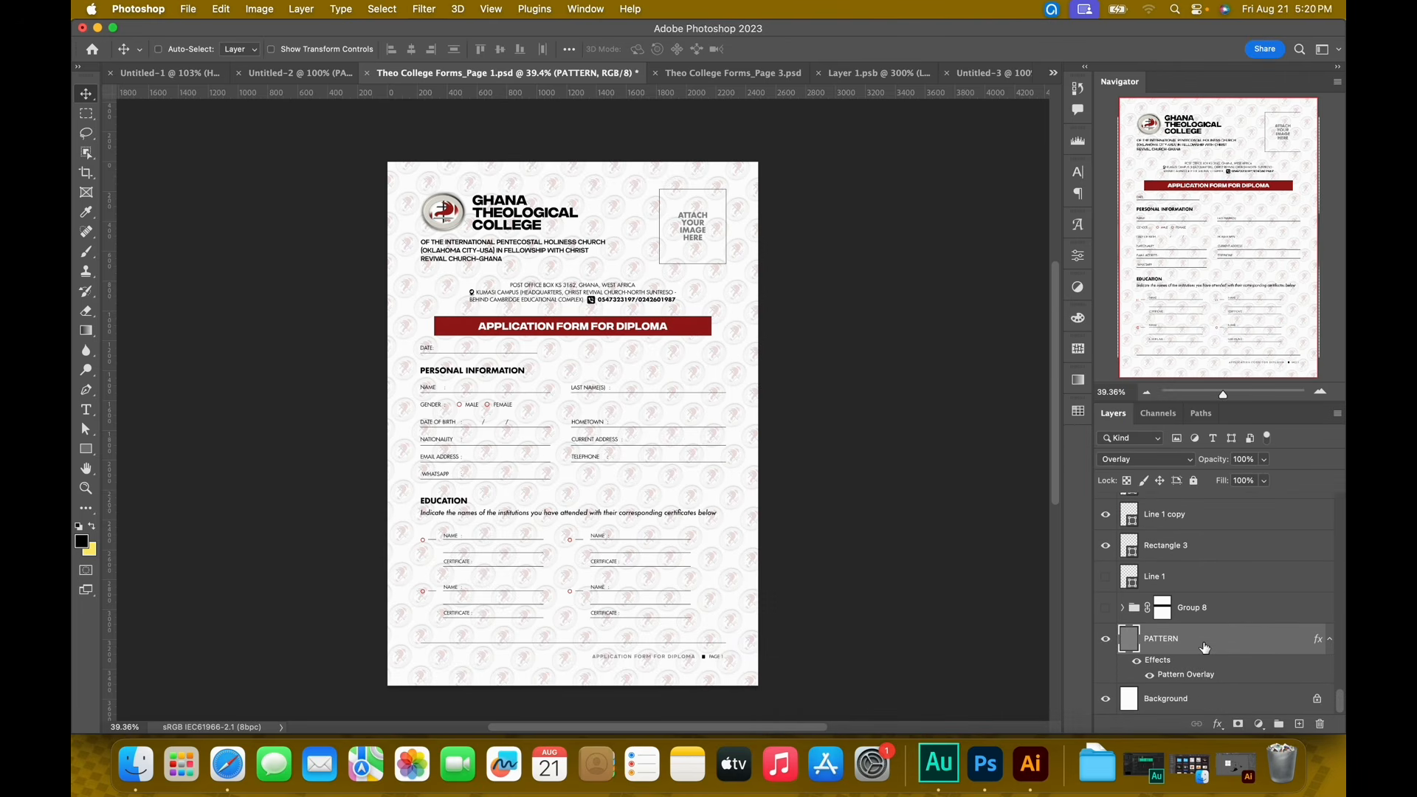
pyautogui.press('super+g')
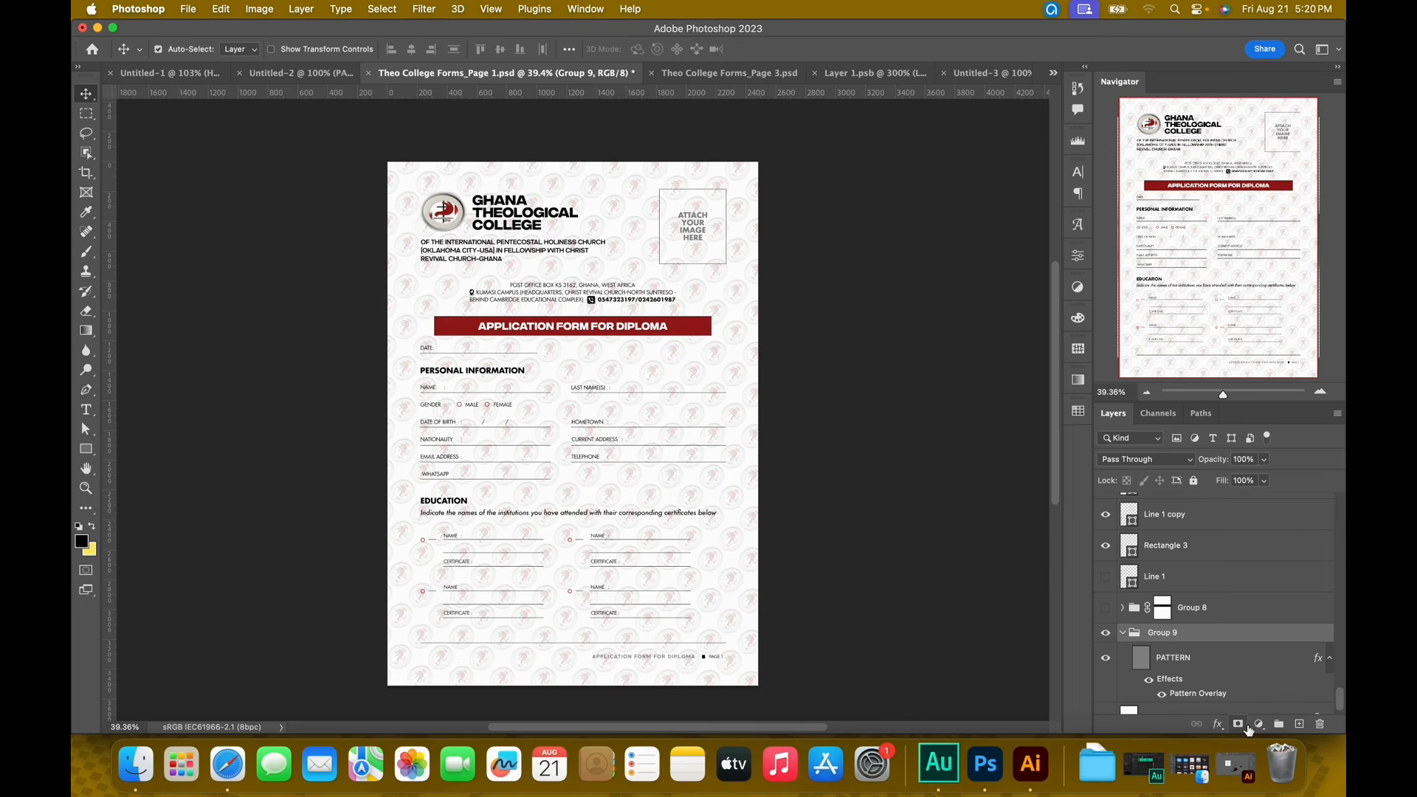
# Add a layer mask to the group that holds the PATTERN layer
pyautogui.scroll(-4, 1218, 723)
pyautogui.scroll(1, 1216, 722)
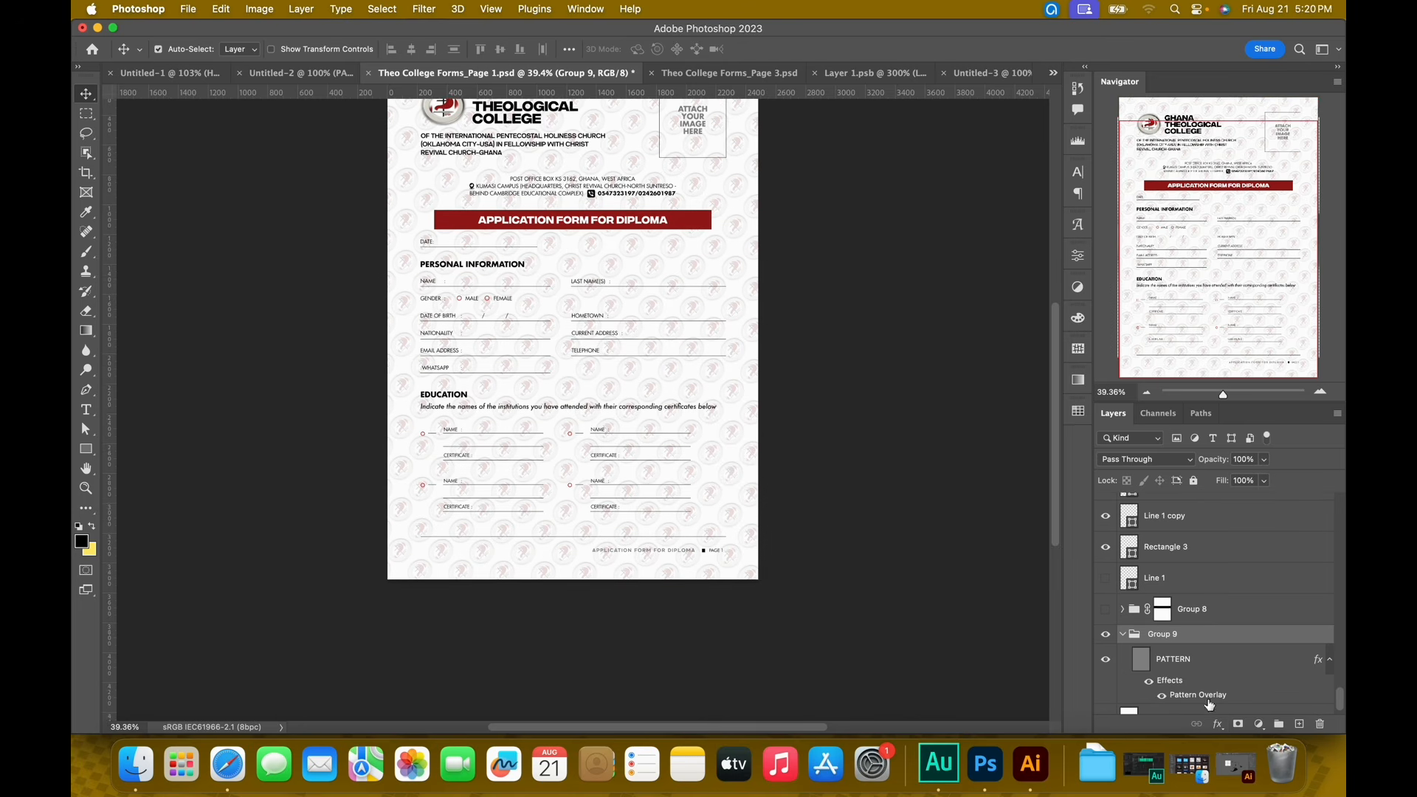
pyautogui.click(1240, 725)
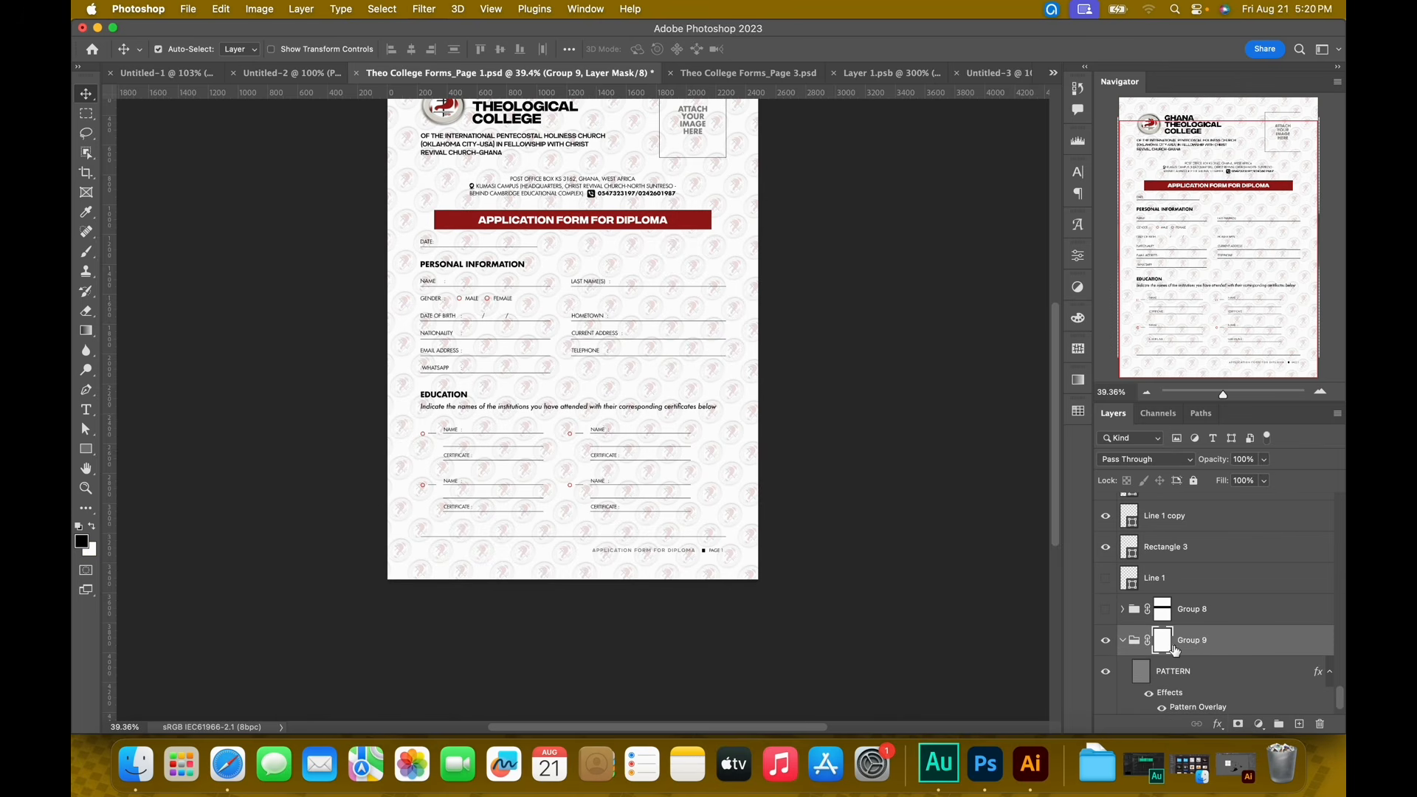
# With the Rectangular Marquee tool, select the full page width from just below the APPLICATION FORM FOR DIPLOMA banner down to the page end
pyautogui.scroll(1, 963, 605)
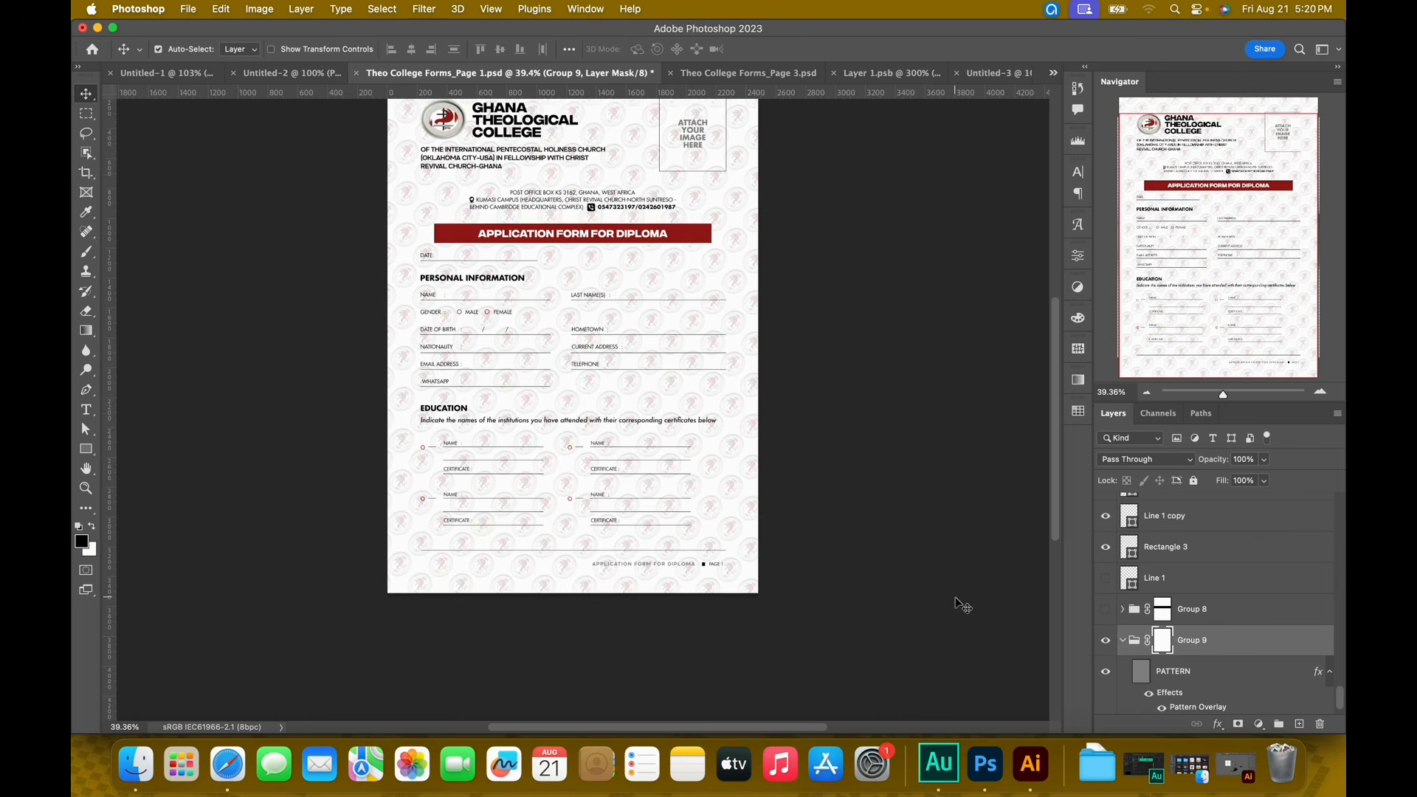
pyautogui.scroll(3, 958, 597)
pyautogui.scroll(-1, 955, 592)
pyautogui.press('m')
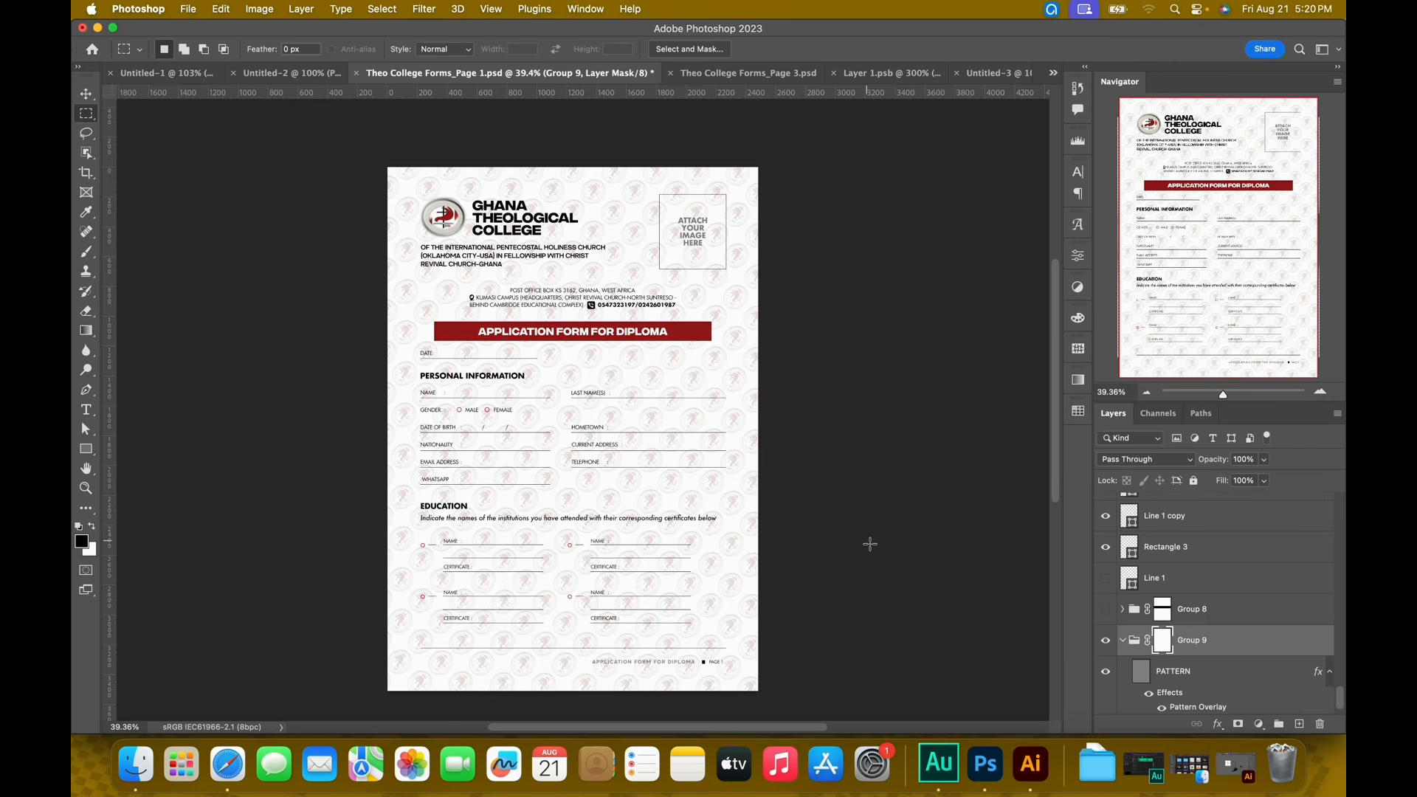
pyautogui.rightClick(83, 115)
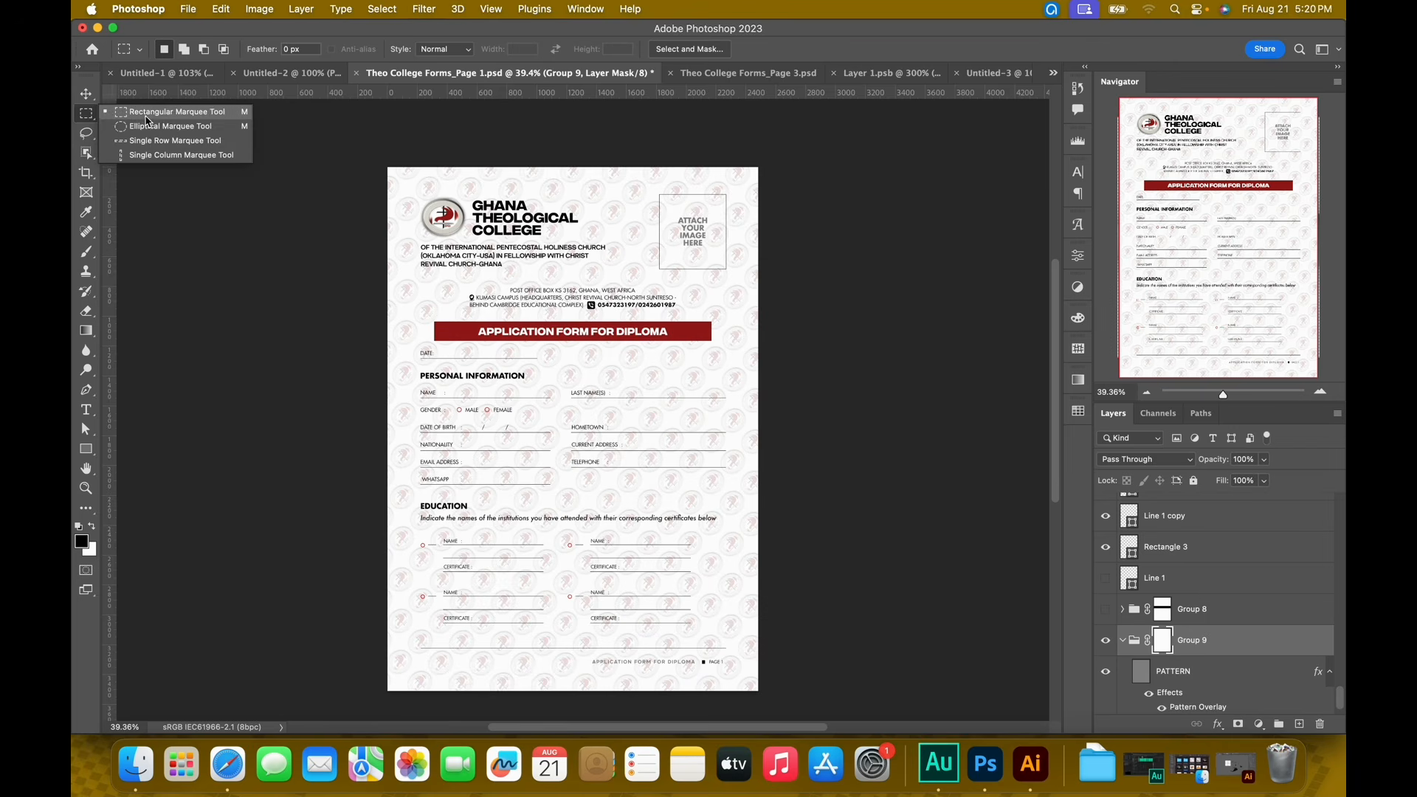
pyautogui.click(147, 117)
pyautogui.rightClick(86, 115)
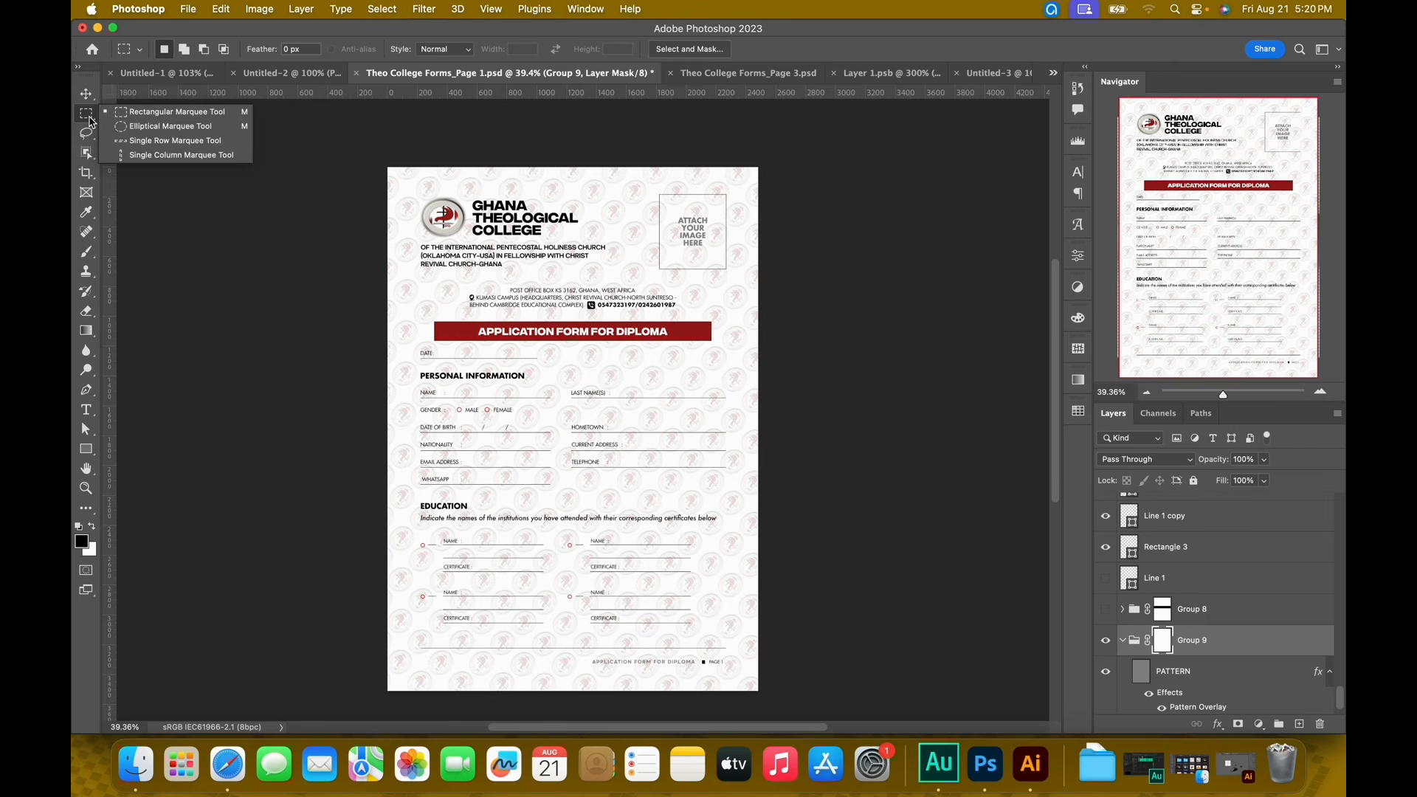
pyautogui.click(143, 119)
pyautogui.scroll(-1, 336, 386)
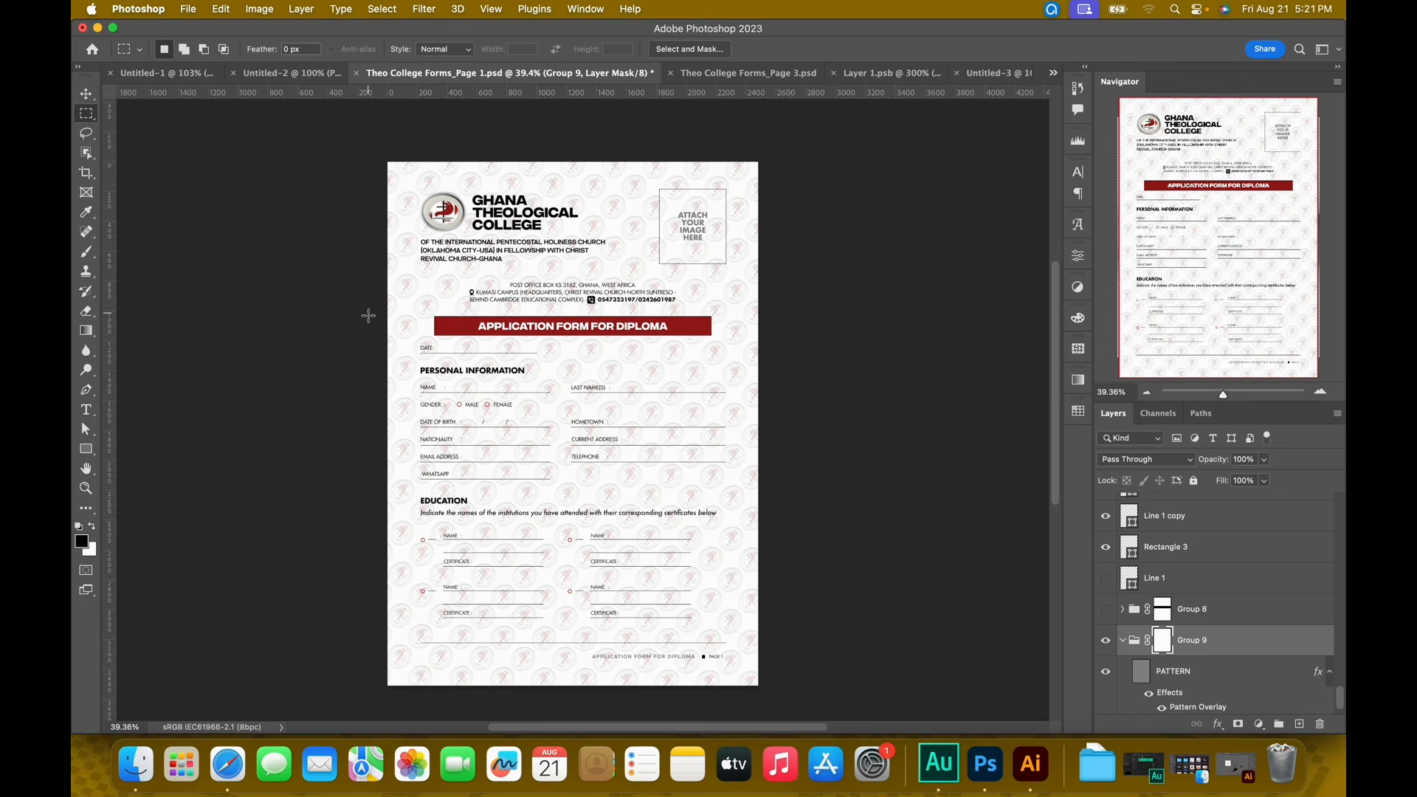
pyautogui.moveTo(373, 312); pyautogui.dragTo(809, 697)
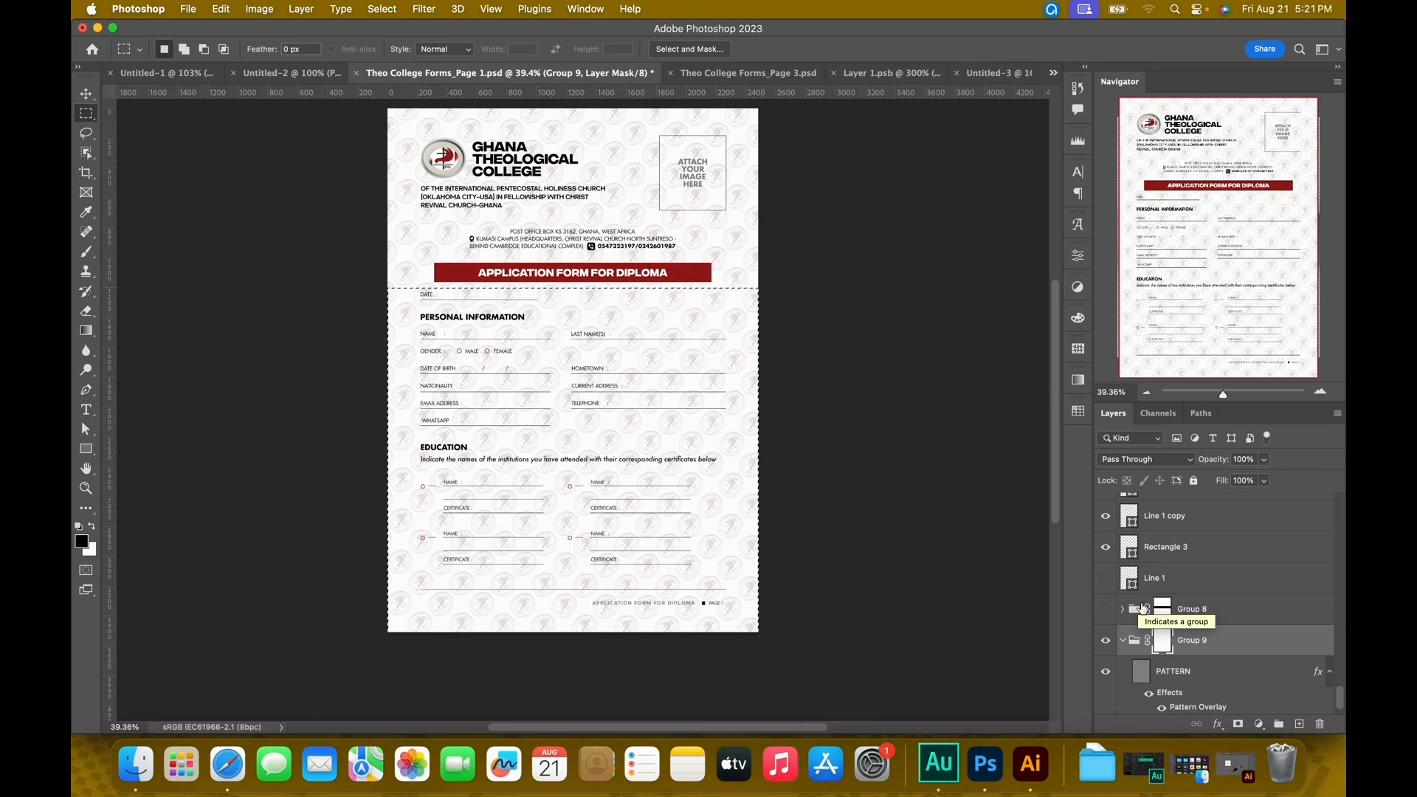
# Fill the selected area of the group's mask with black to hide the pattern there, and deselect
pyautogui.hotkey('alt', 'Delete')
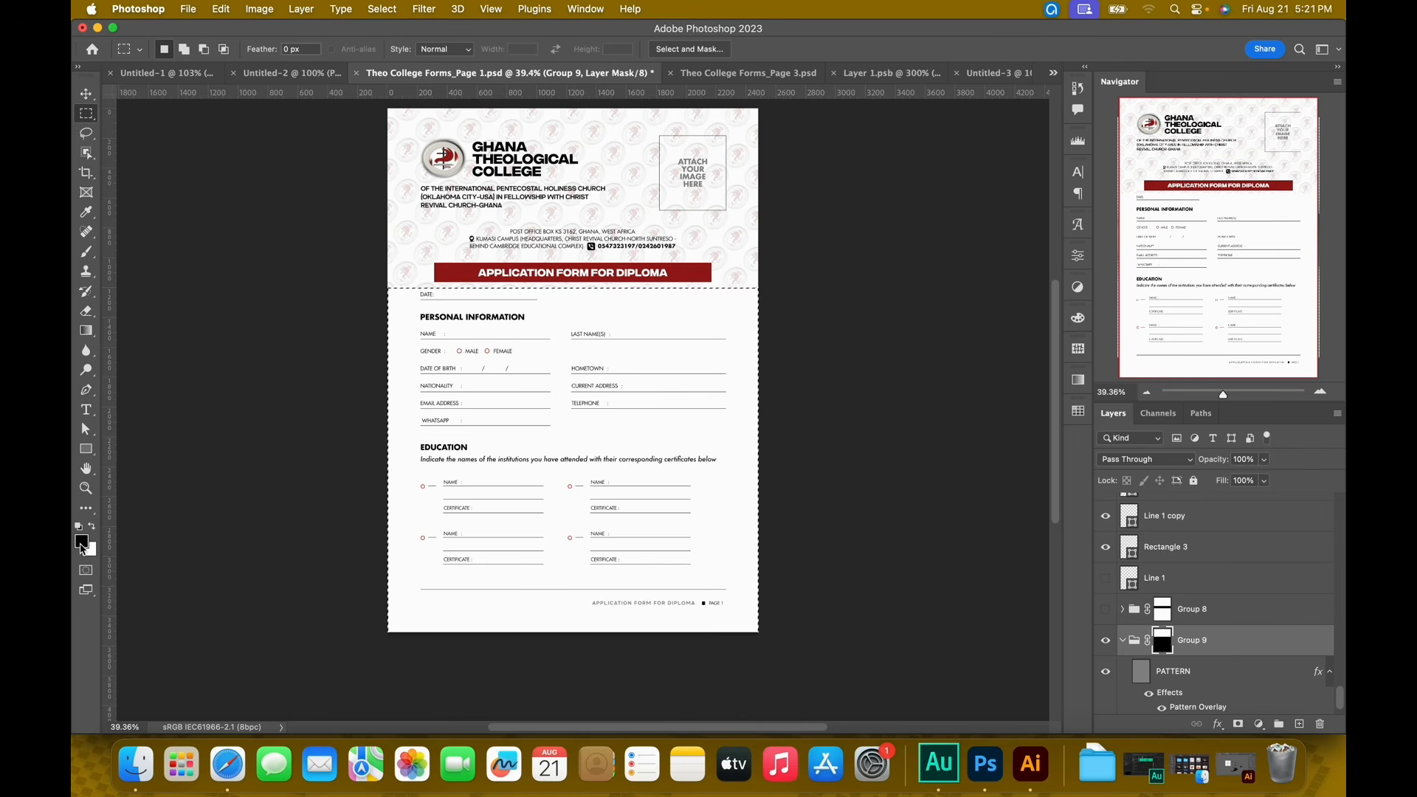
pyautogui.scroll(3, 737, 622)
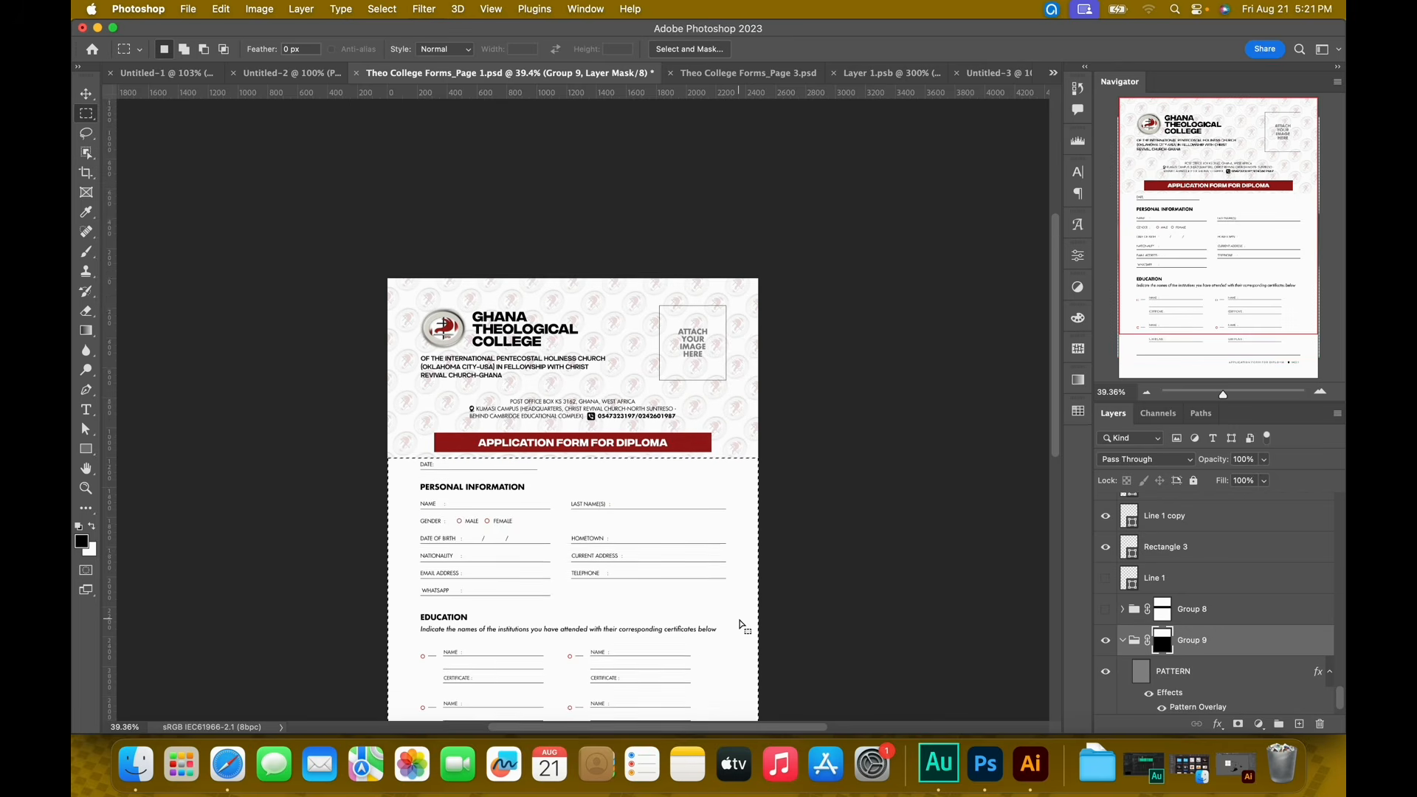
pyautogui.scroll(-1, 745, 620)
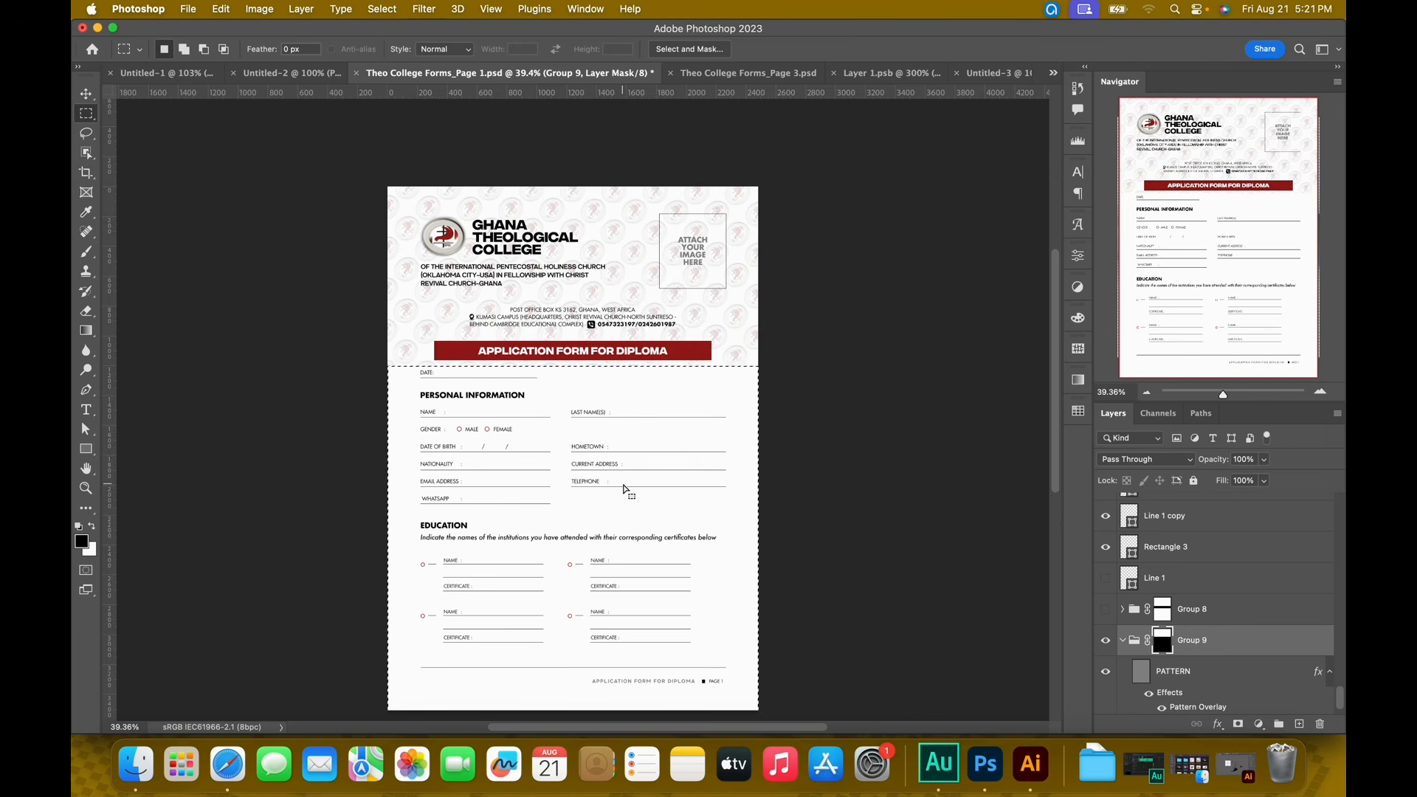
pyautogui.press('super+d')
pyautogui.press('v')
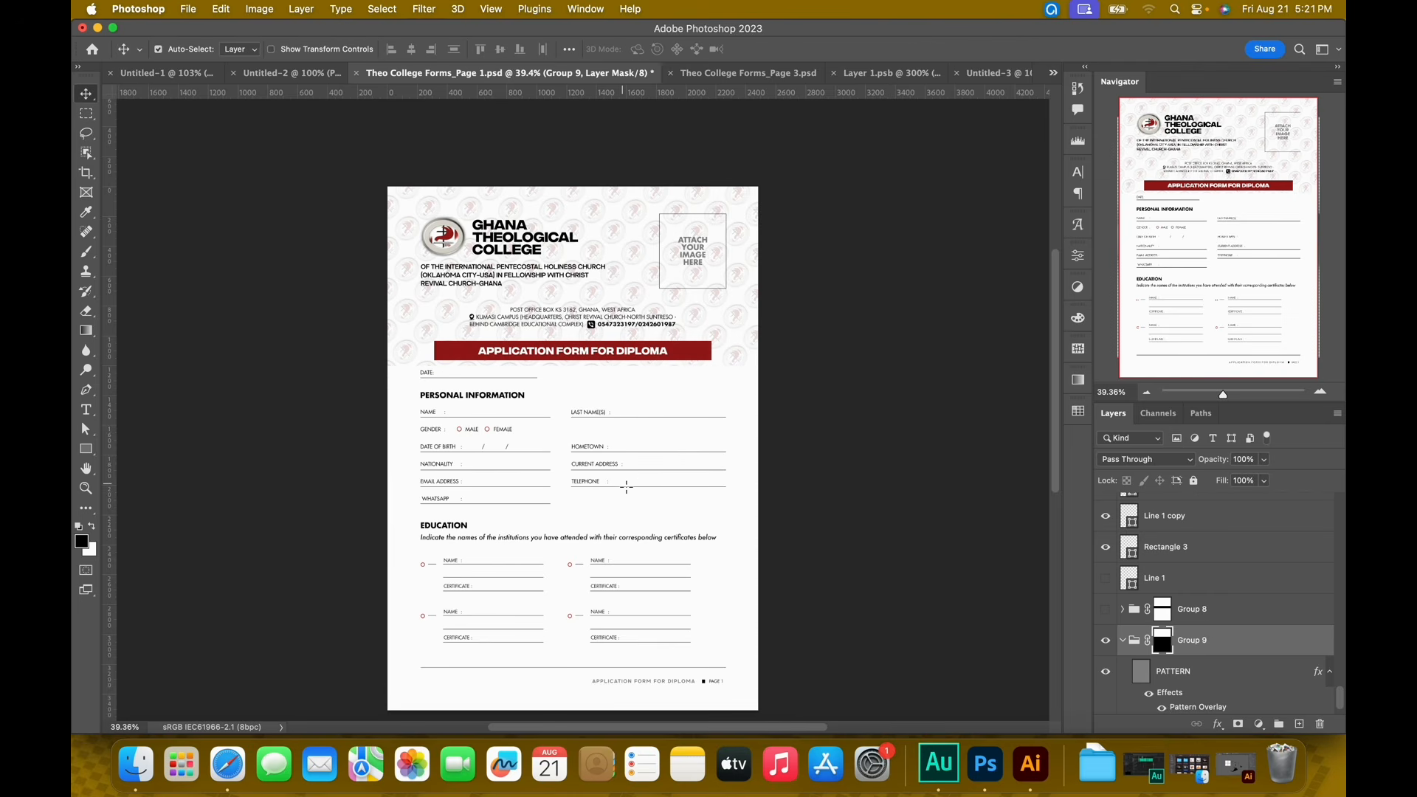
# Select a rectangle around the second education entry in the first row, fill it with white on the group's mask, and deselect
pyautogui.scroll(-1, 580, 493)
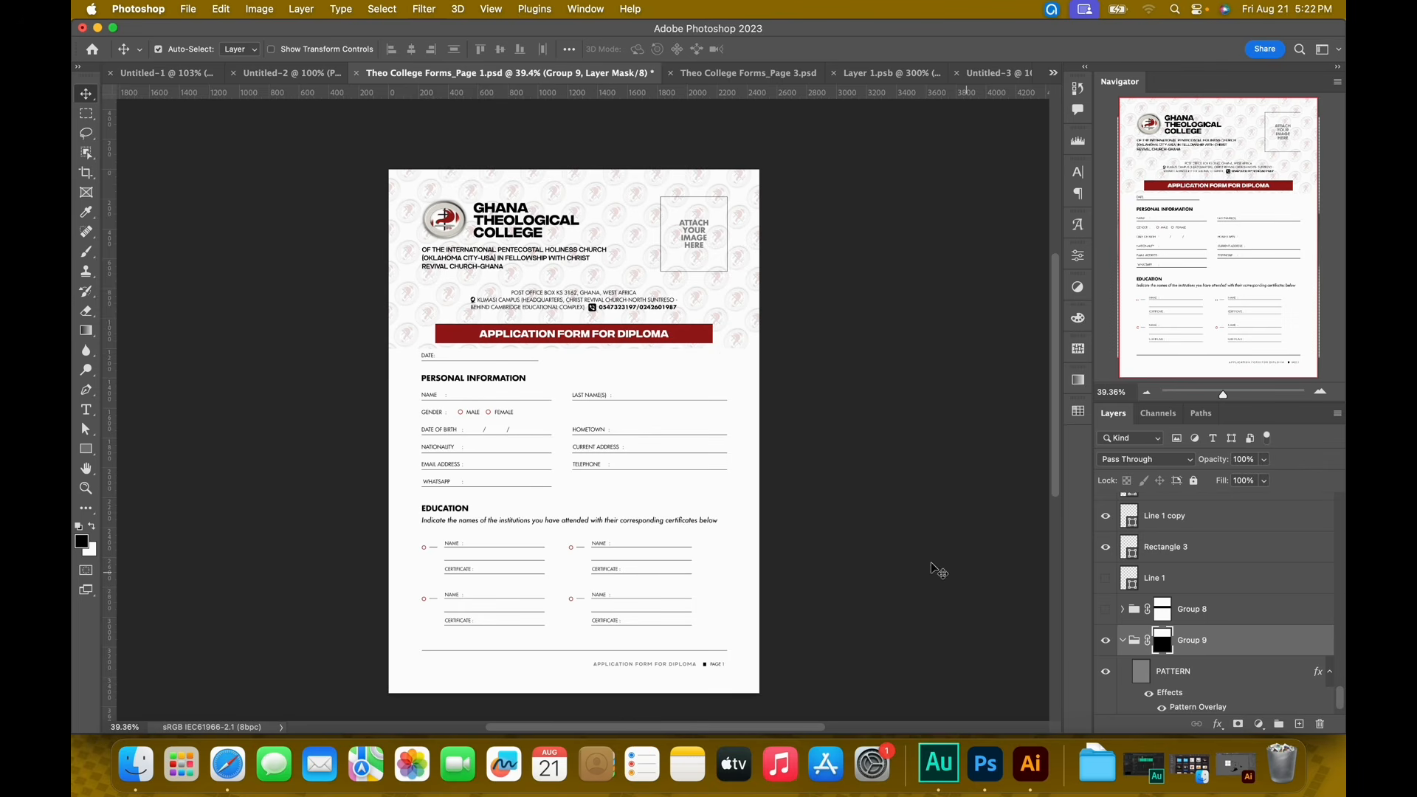
pyautogui.press('m')
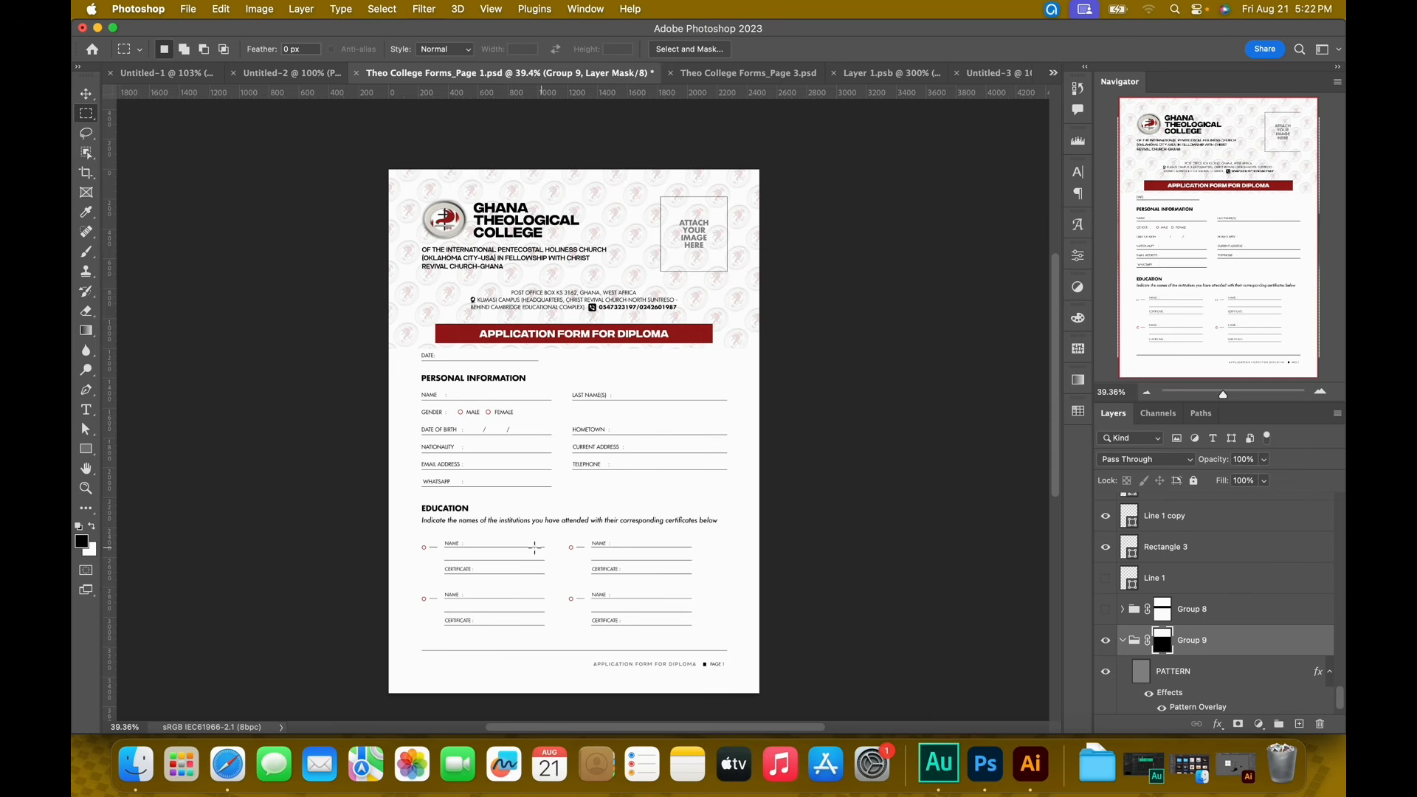
pyautogui.moveTo(567, 539); pyautogui.dragTo(720, 584)
pyautogui.press('super+BackSpace')
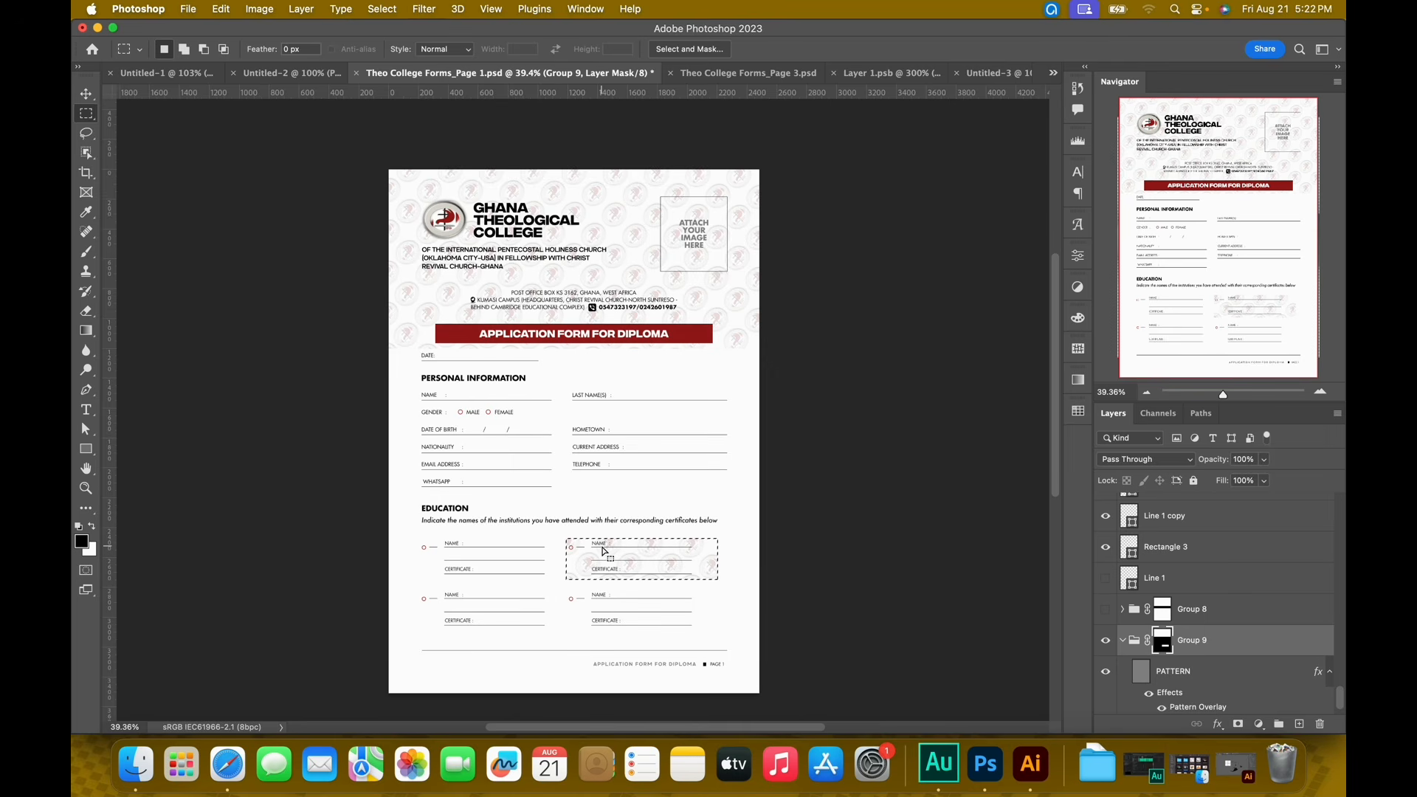
pyautogui.press('super+d')
pyautogui.press('v')
# Add a Black & White adjustment layer with default settings directly above the PATTERN layer
pyautogui.click(1216, 663)
pyautogui.click(1210, 673)
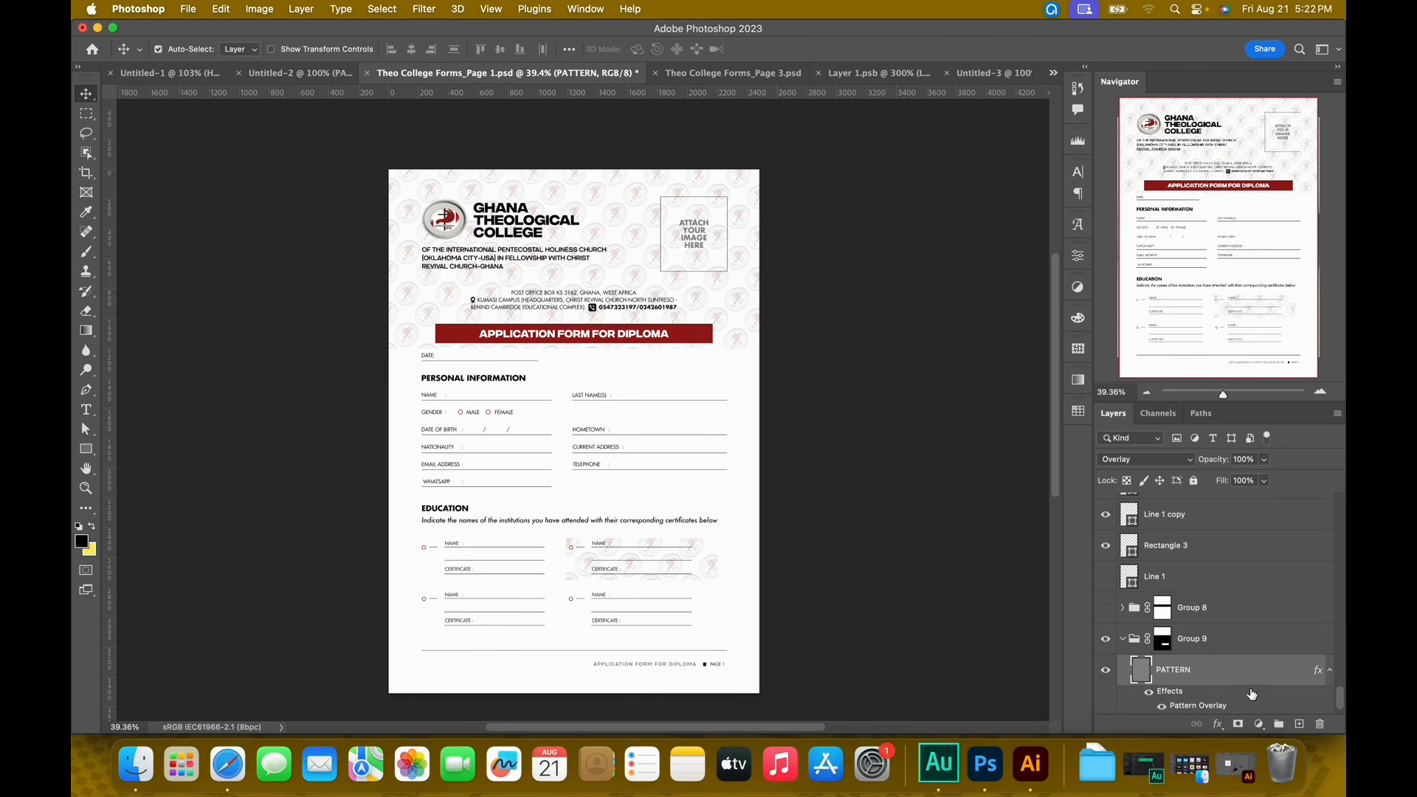
pyautogui.click(1263, 729)
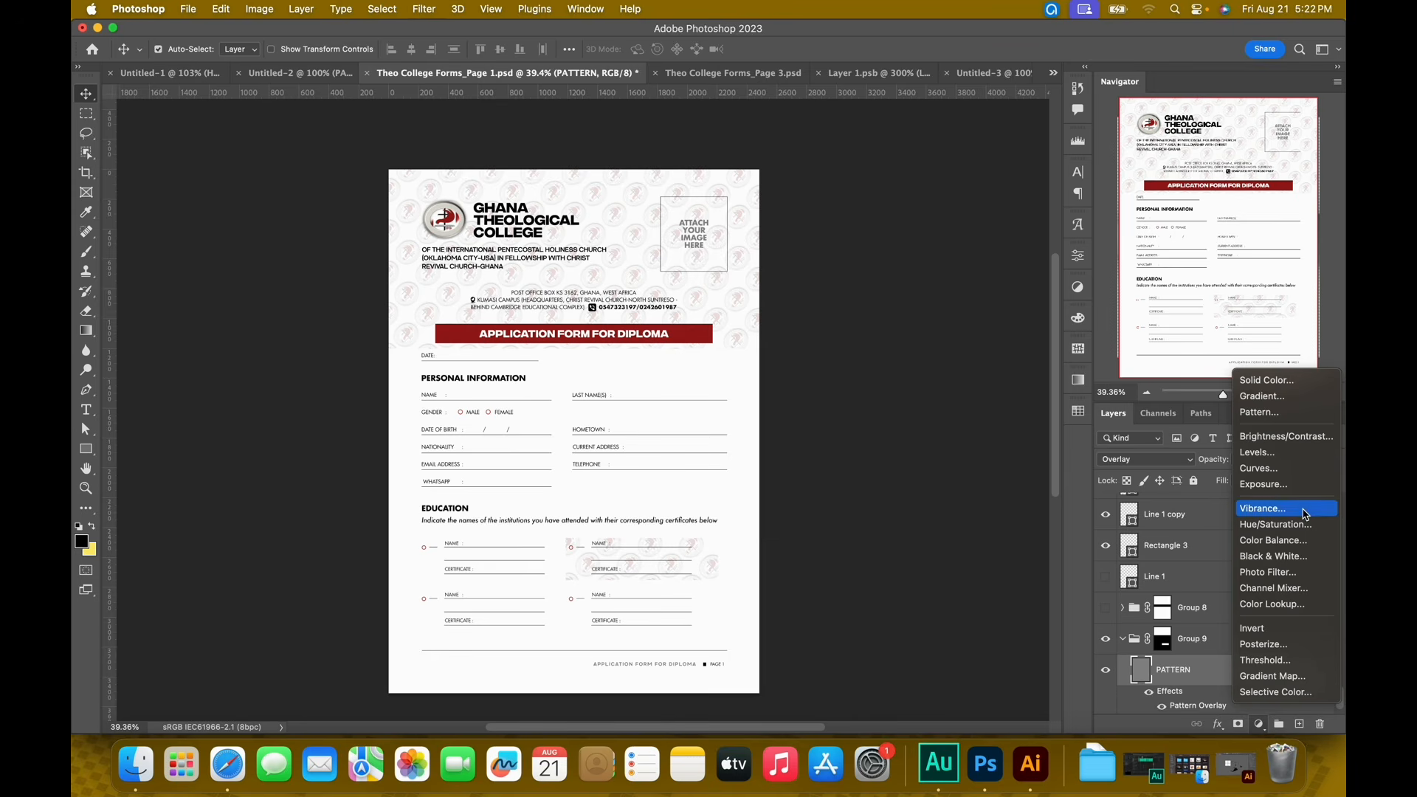
pyautogui.click(1297, 562)
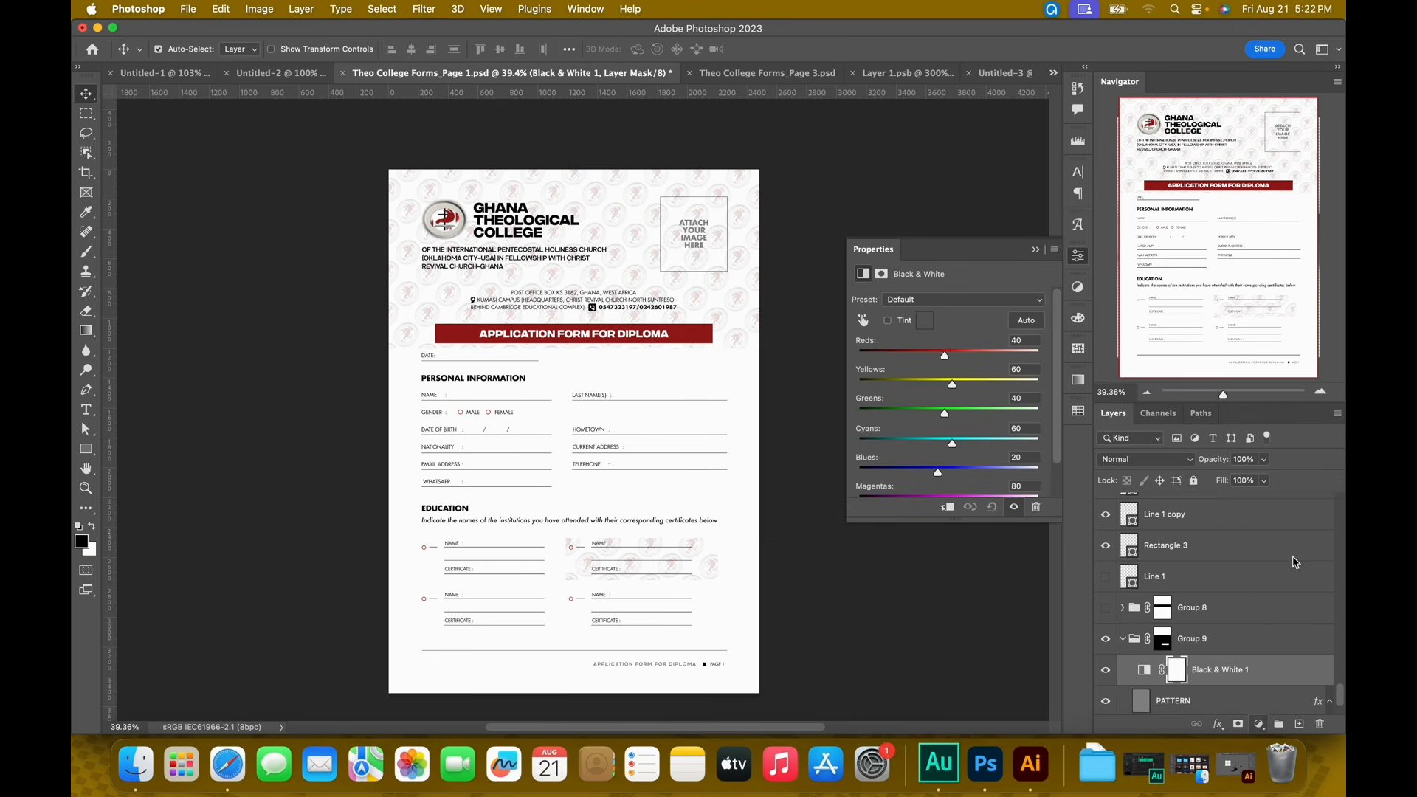
pyautogui.click(1036, 250)
# Switch to the Theo College Forms_Page 3.psd document and select its Background layer
pyautogui.click(793, 74)
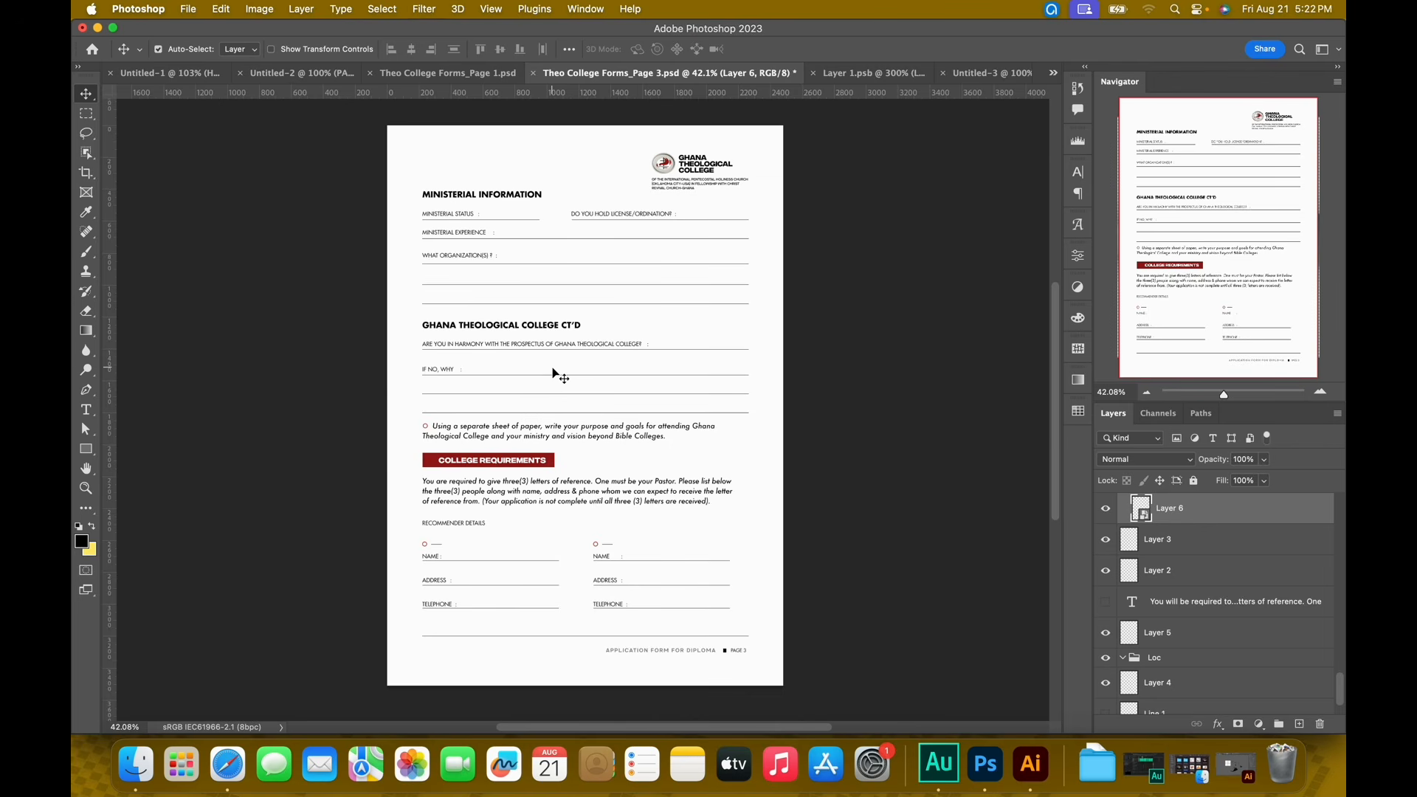
pyautogui.scroll(4, 1165, 550)
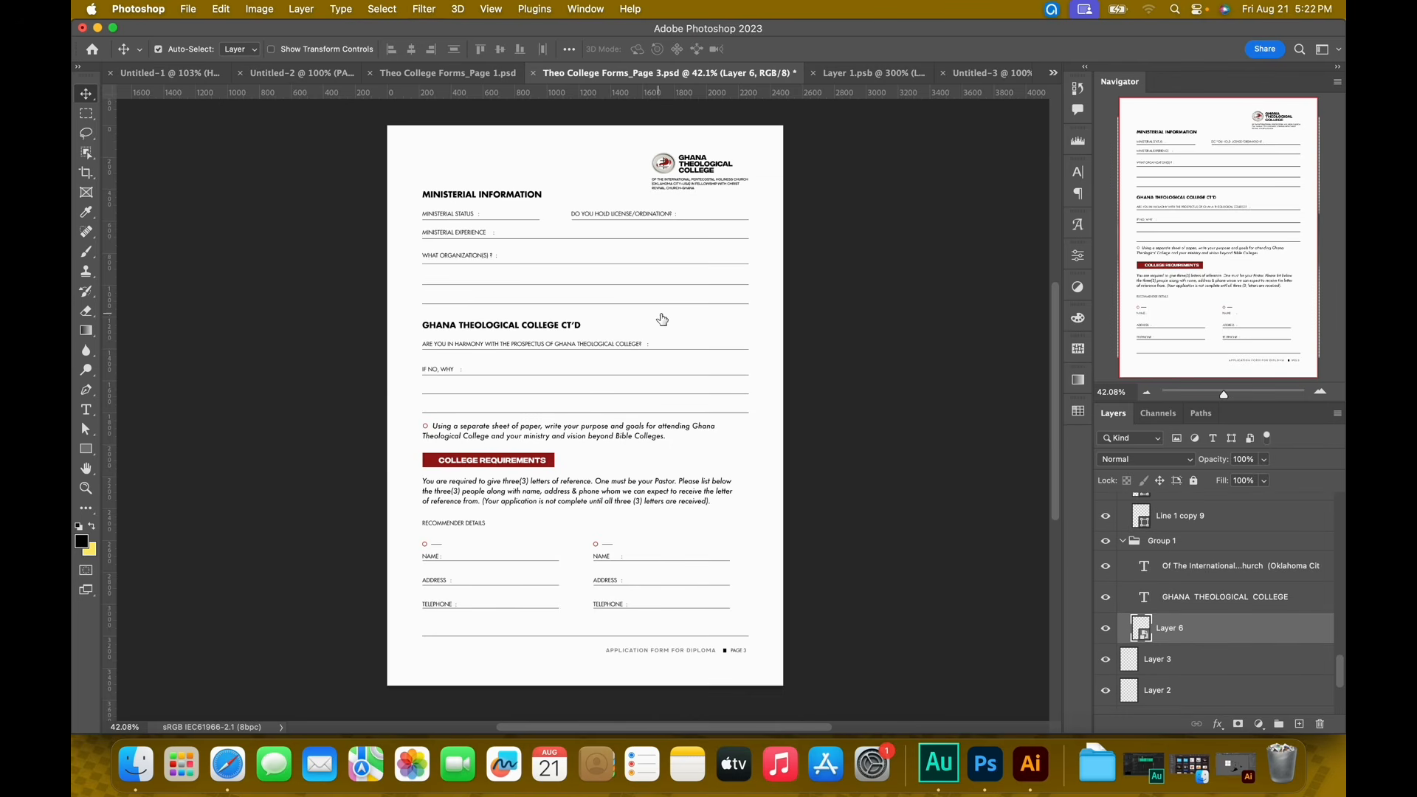
pyautogui.scroll(-5, 1228, 588)
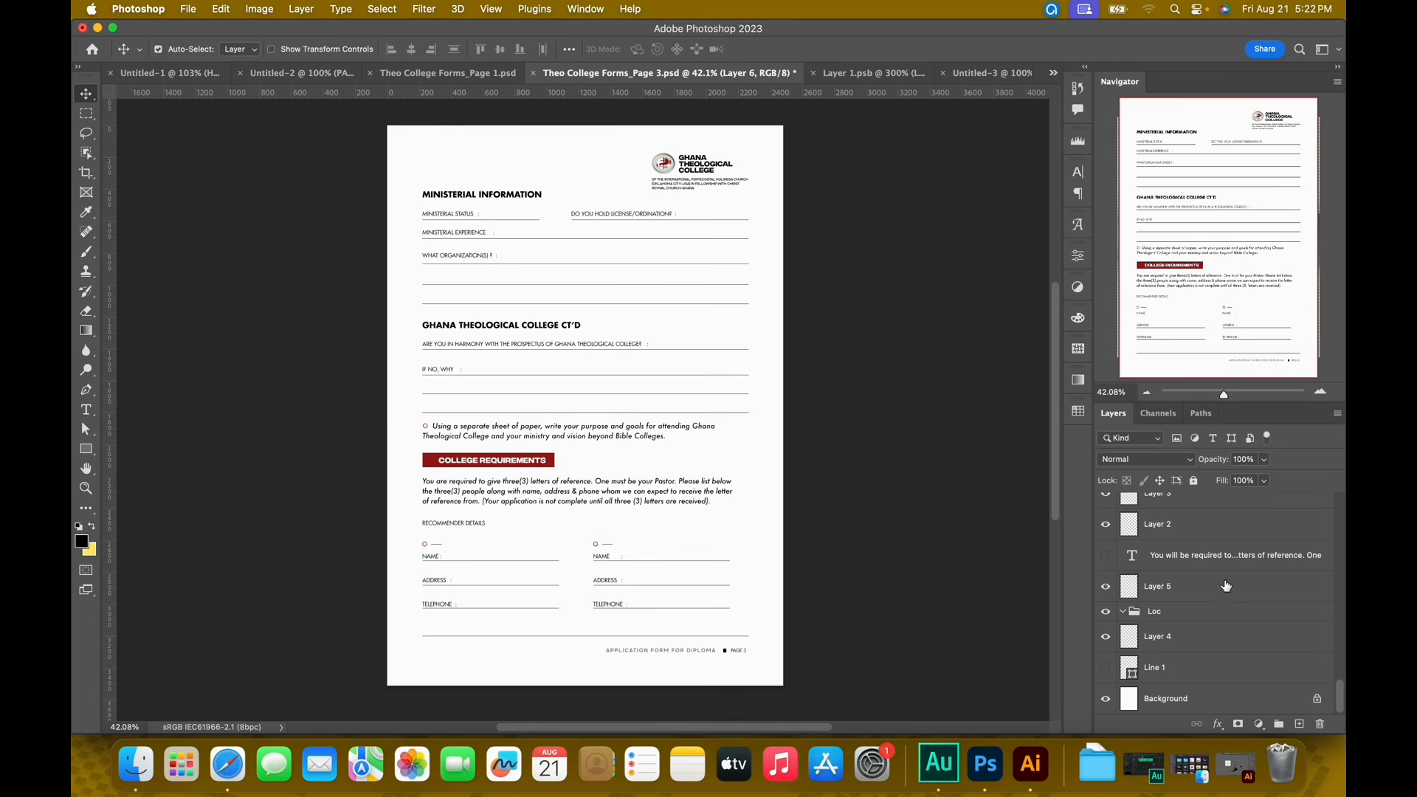
pyautogui.click(1221, 706)
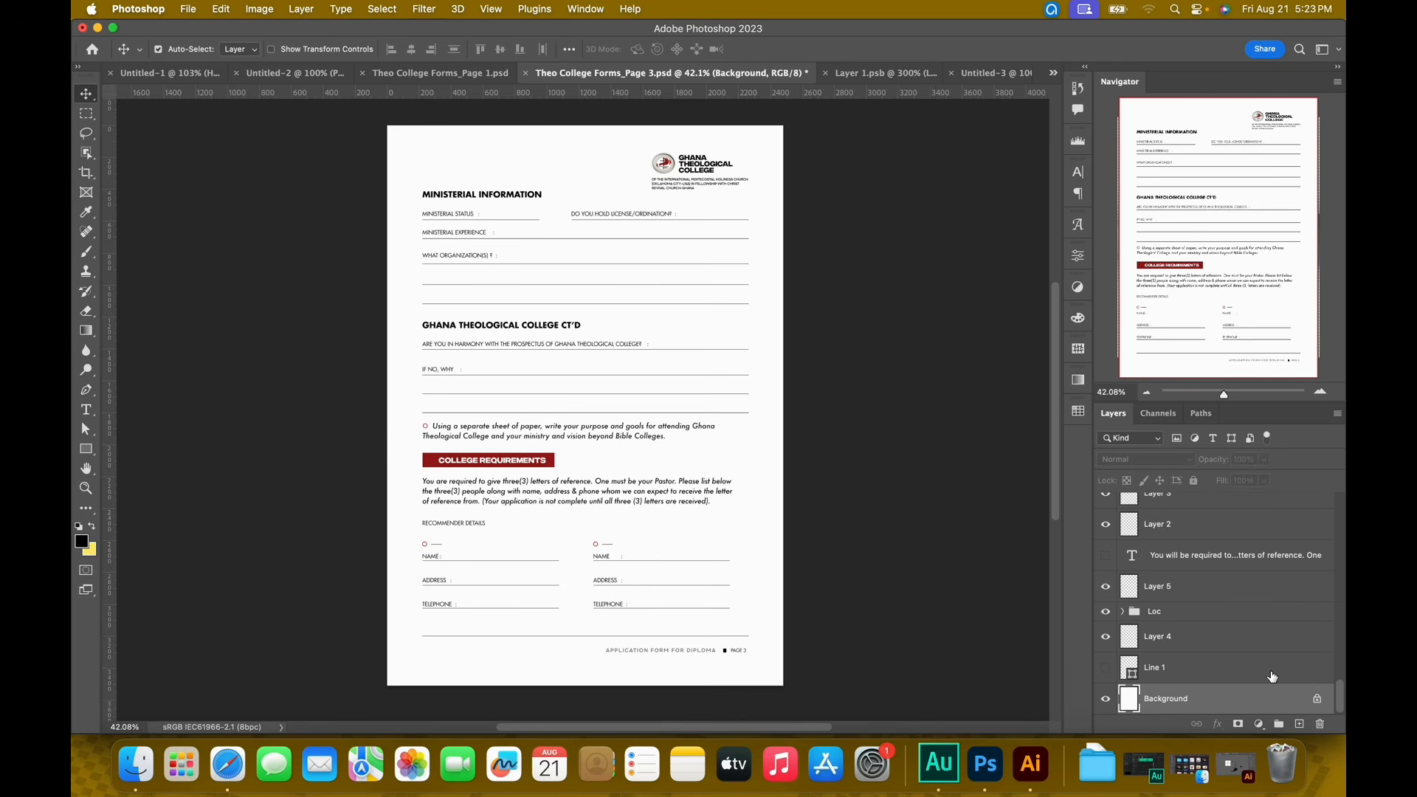
# Create a new layer named PATTERN in Overlay mode, filled with the Overlay-neutral 50% gray
pyautogui.press('shift+super+n')
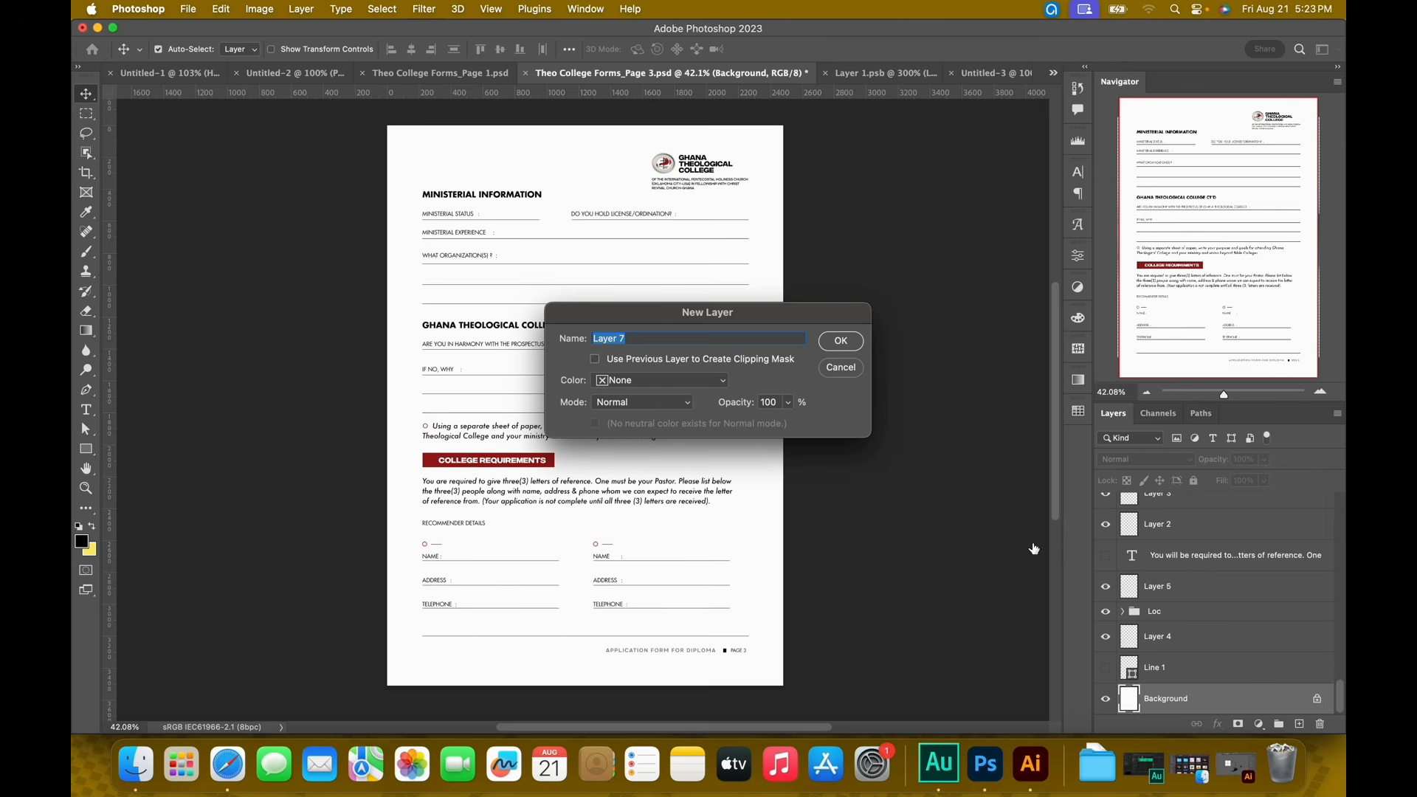
pyautogui.write('PA')
pyautogui.click(648, 405)
pyautogui.click(642, 627)
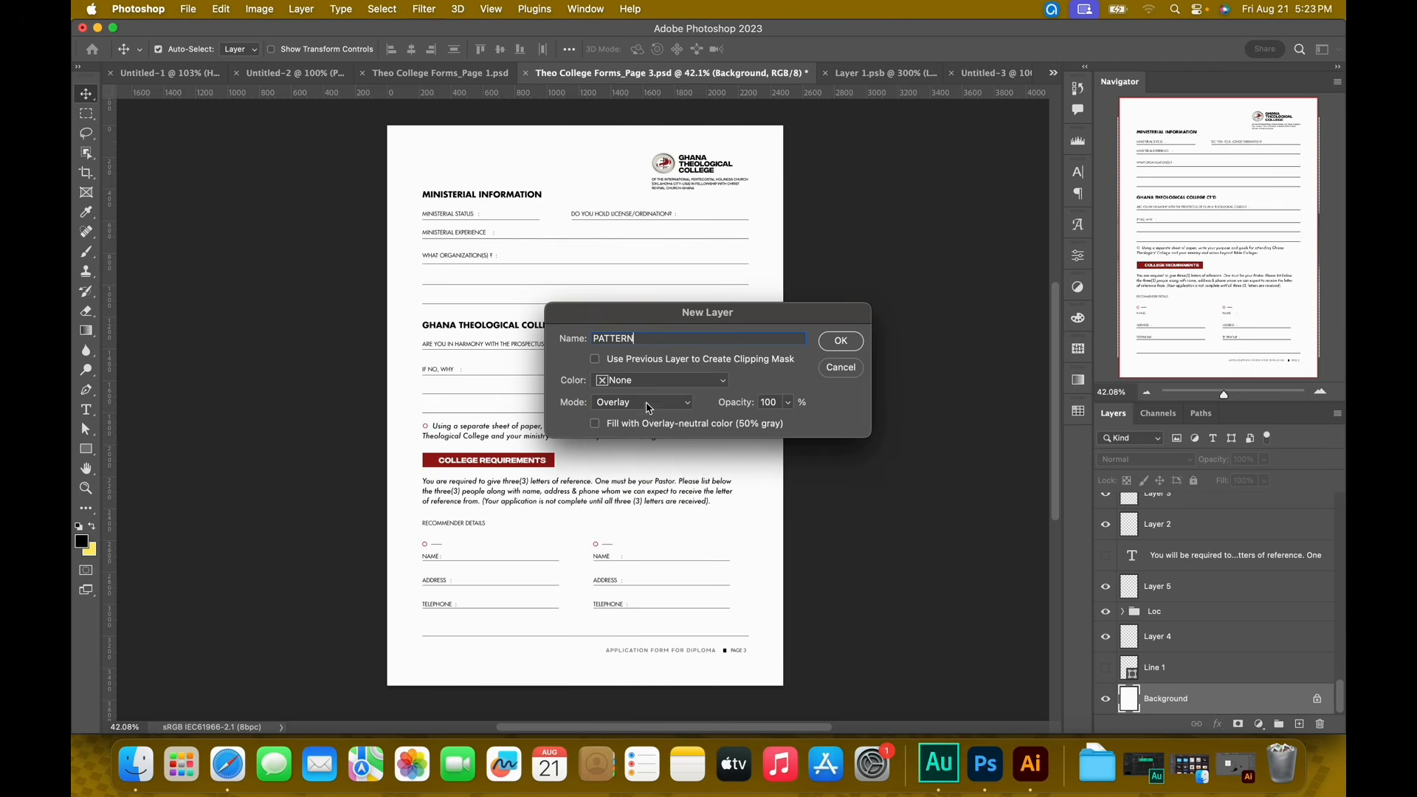
pyautogui.click(646, 404)
pyautogui.click(644, 403)
pyautogui.click(636, 425)
pyautogui.click(840, 341)
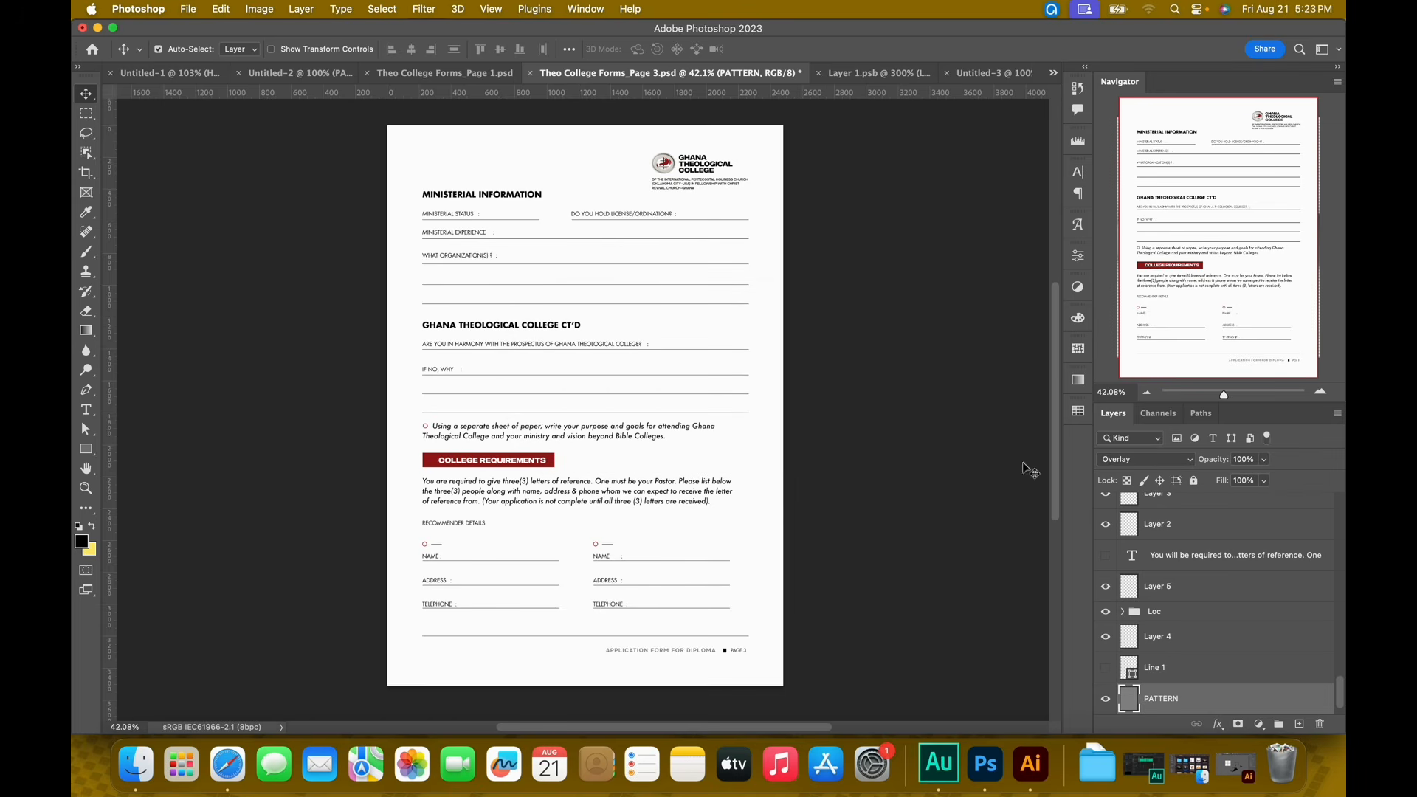
# Apply a Pattern Overlay of the college logo to the PATTERN layer at 15% opacity, 44° angle and 13% scale
pyautogui.doubleClick(1237, 707)
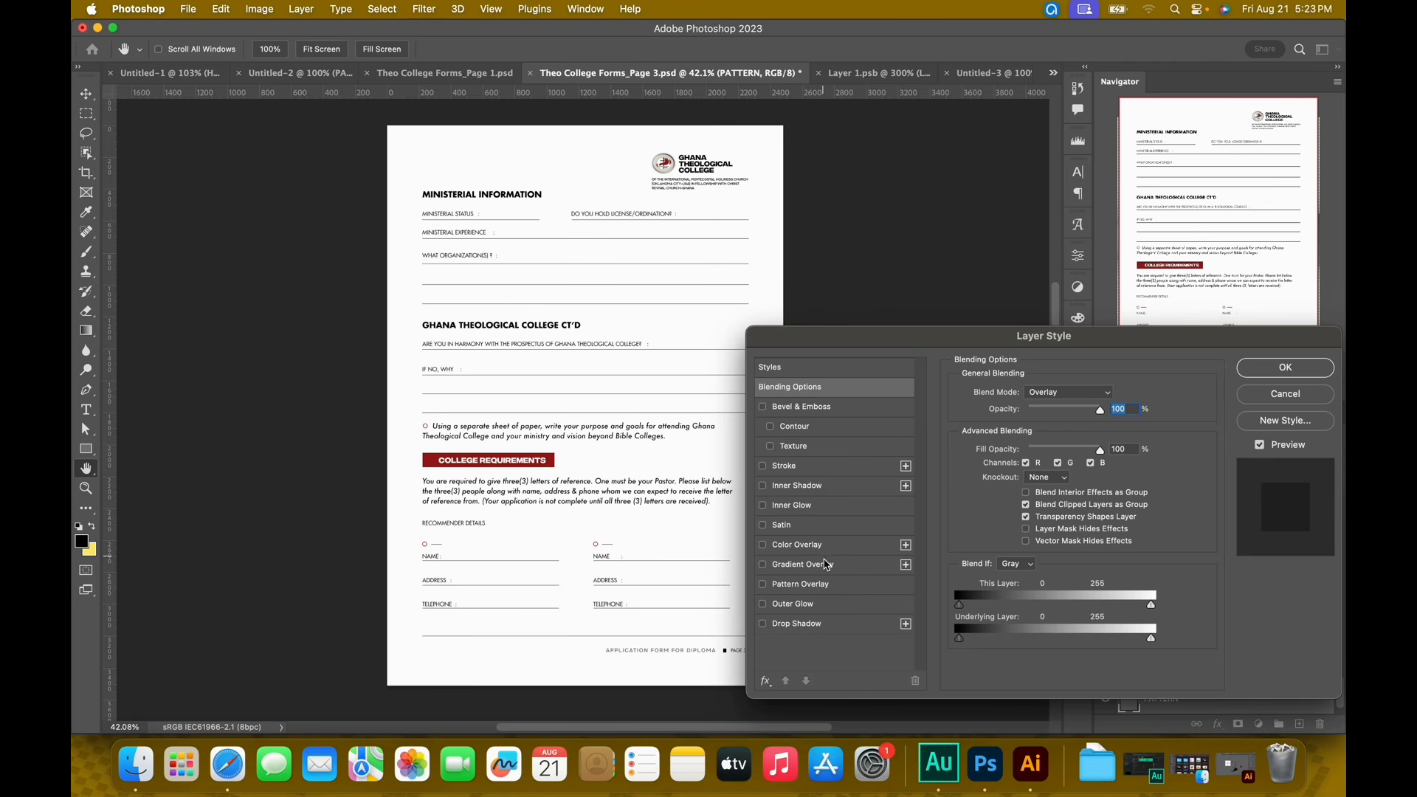
pyautogui.click(852, 589)
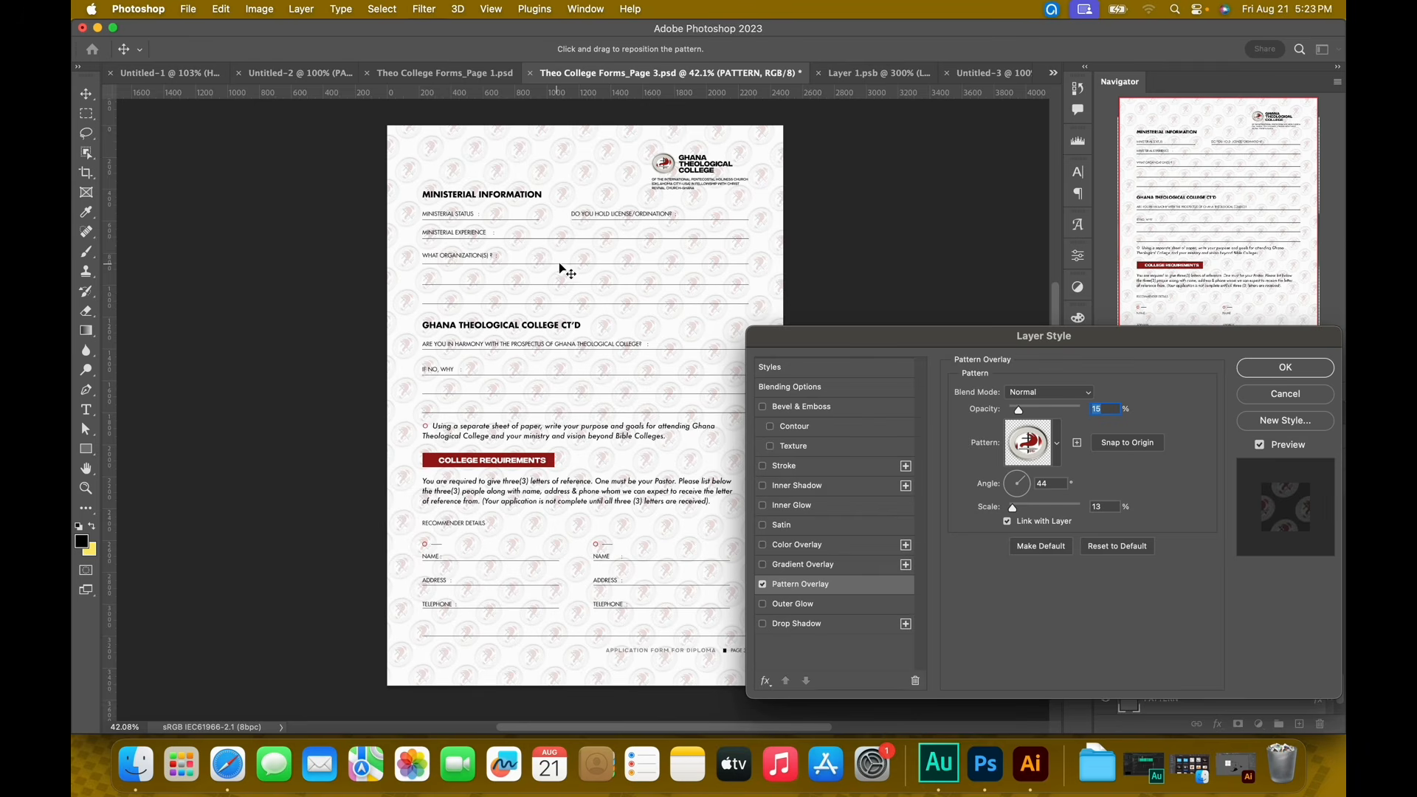
pyautogui.click(1272, 368)
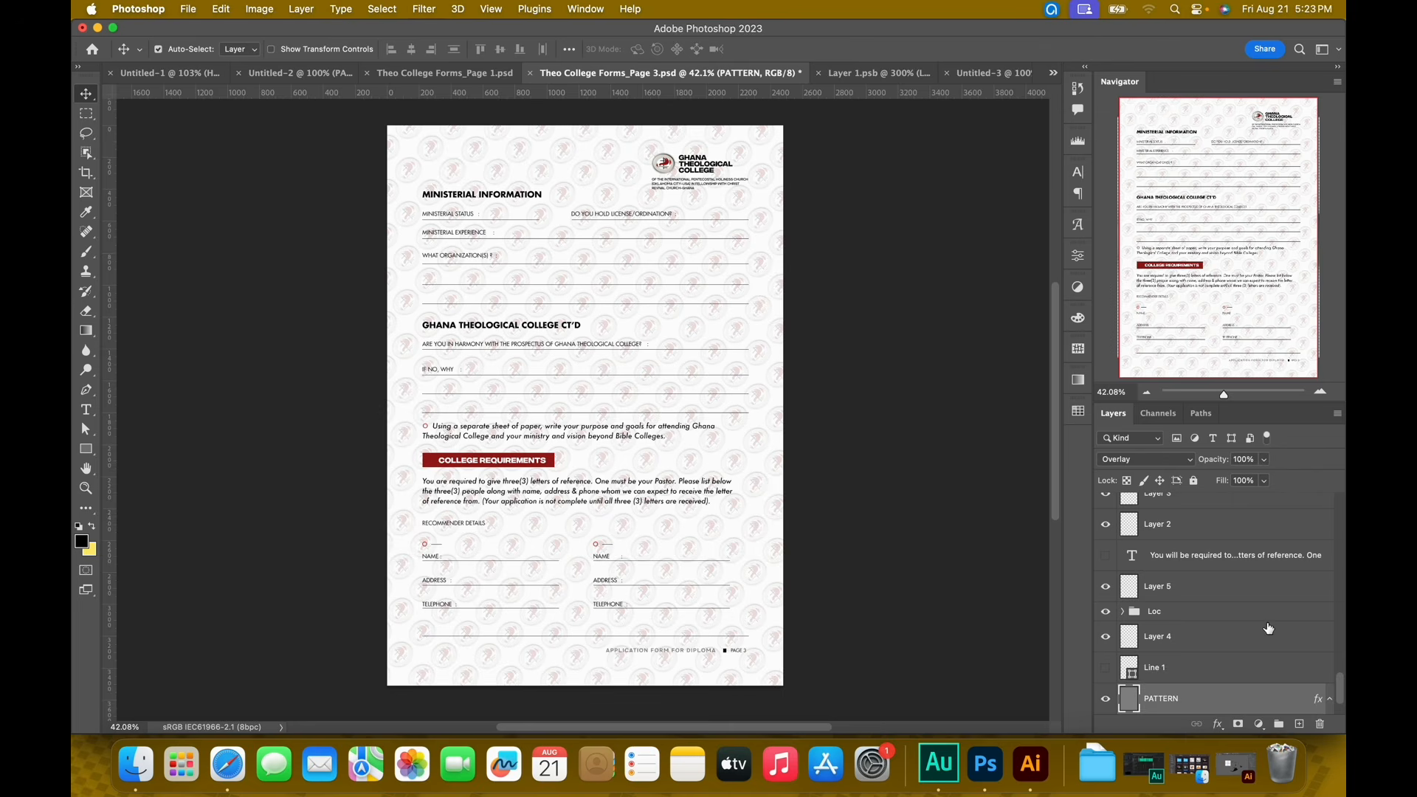
# Place the PATTERN layer of the page 3 form in its own layer group
pyautogui.press('super+g')
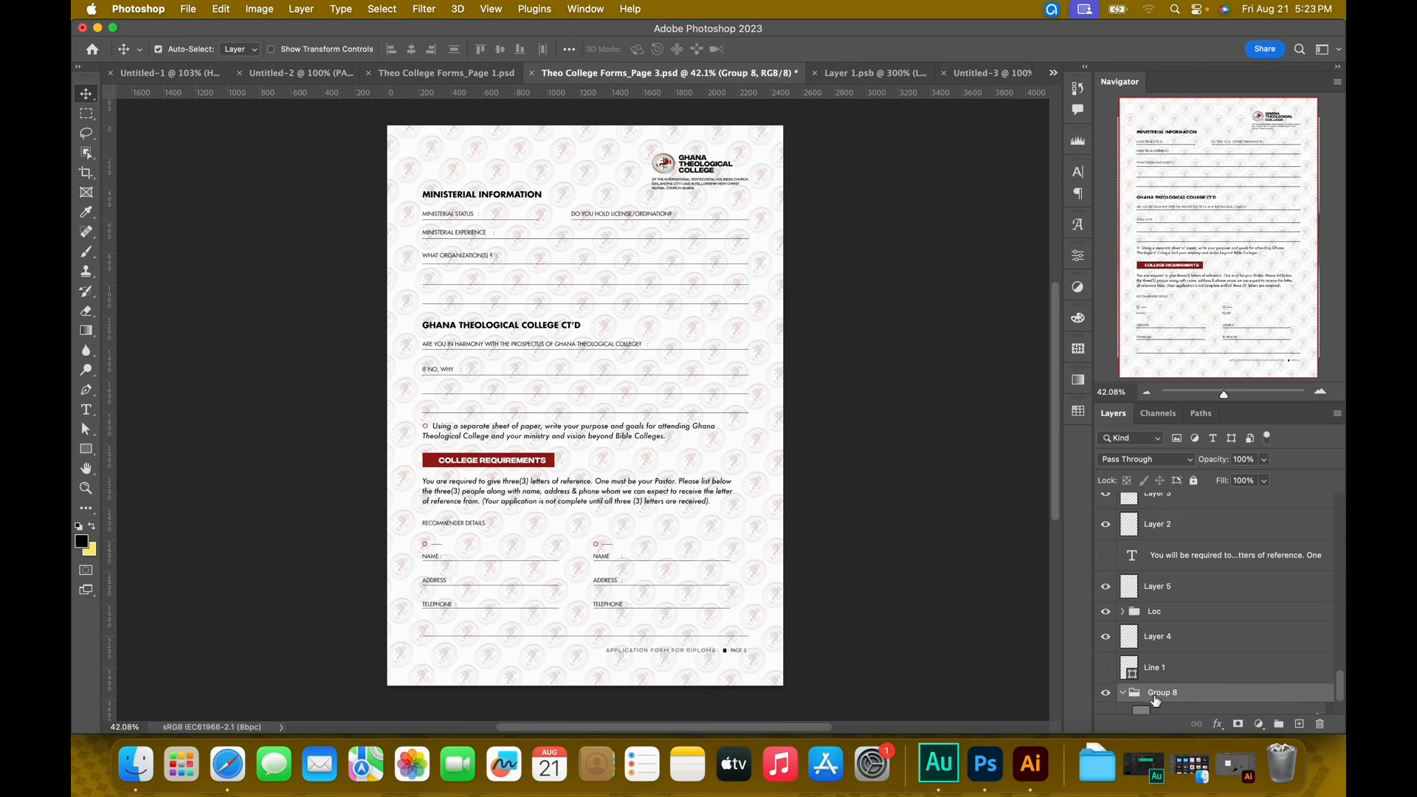
pyautogui.click(1239, 725)
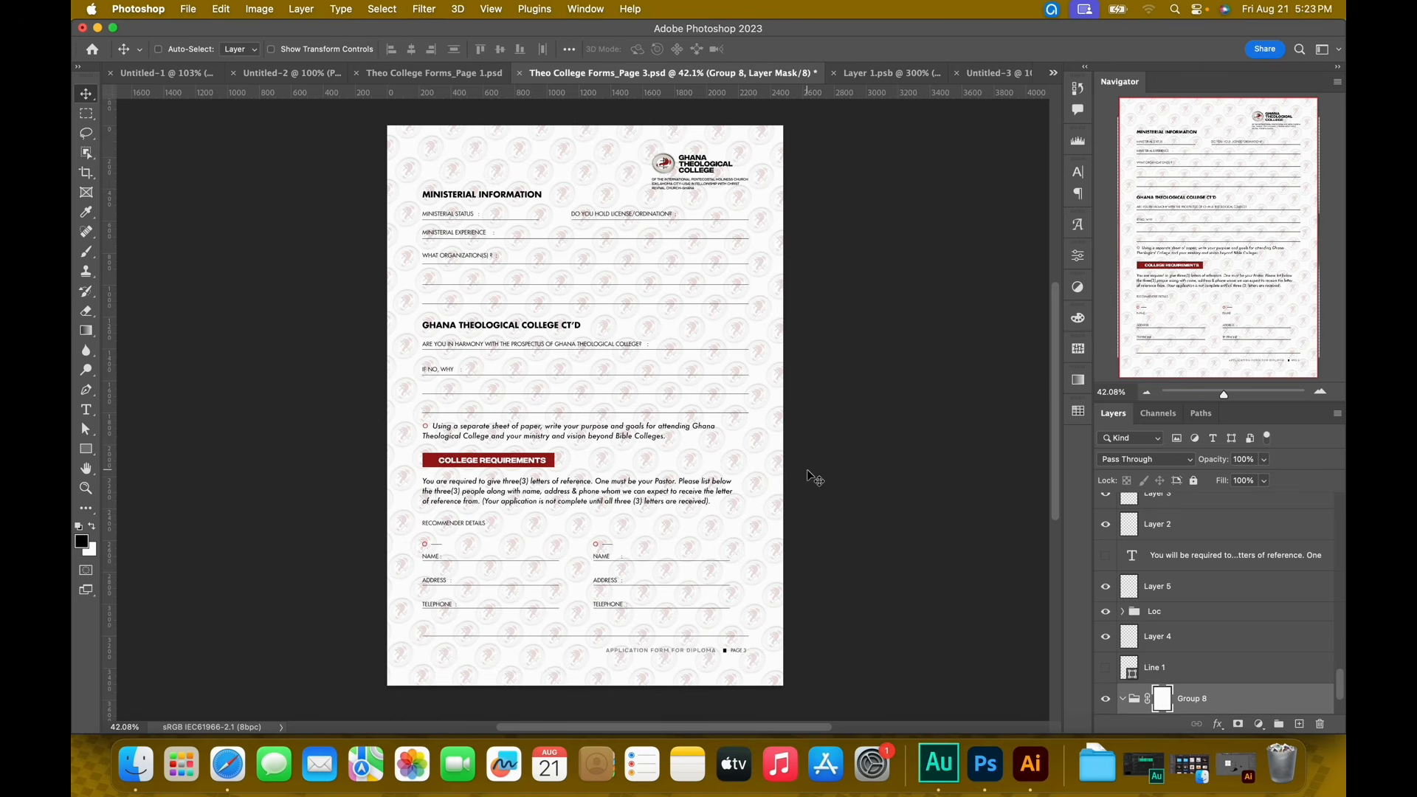
pyautogui.press('super+z')
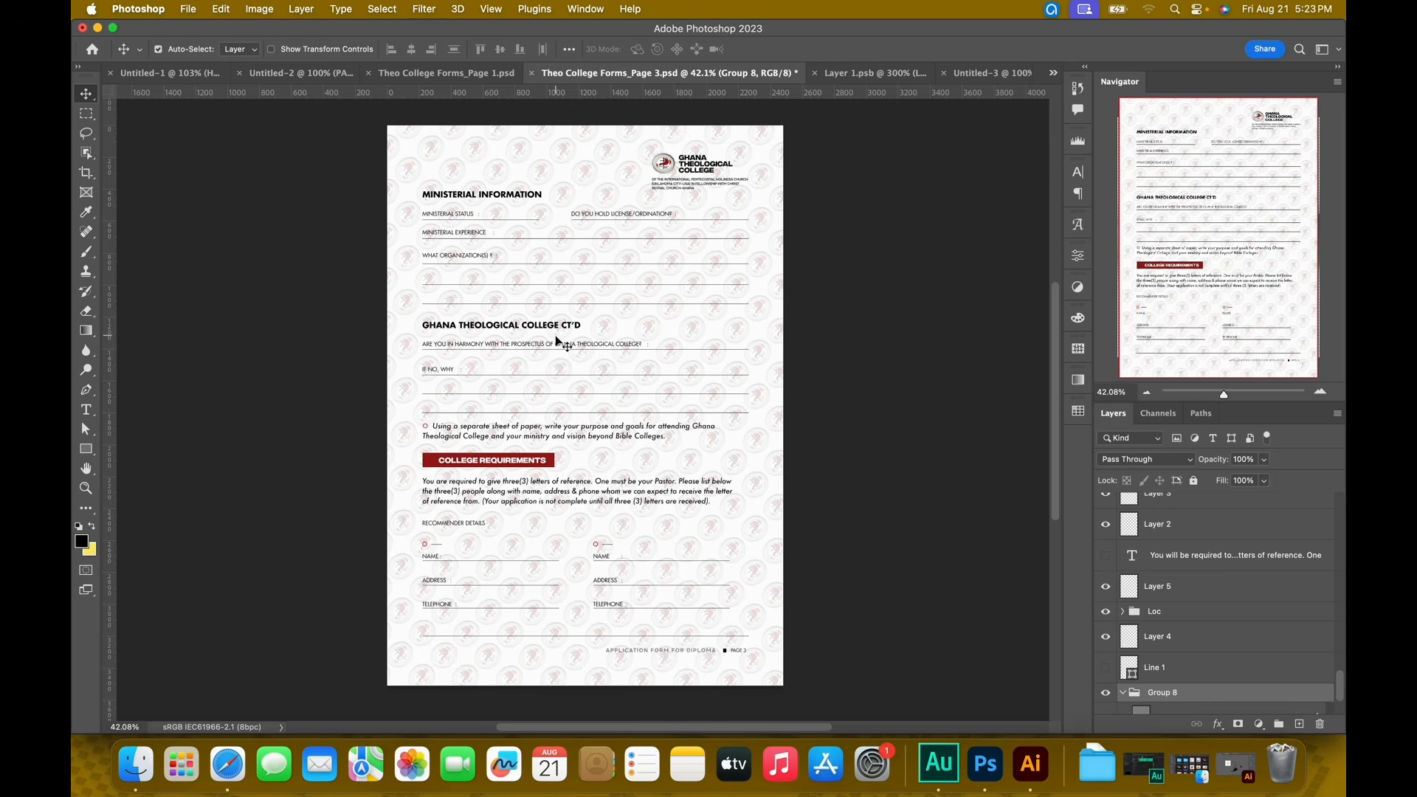
# With the Elliptical Marquee tool, select a large circular area overlapping the page's upper-left corner
pyautogui.press('m')
pyautogui.click(87, 113)
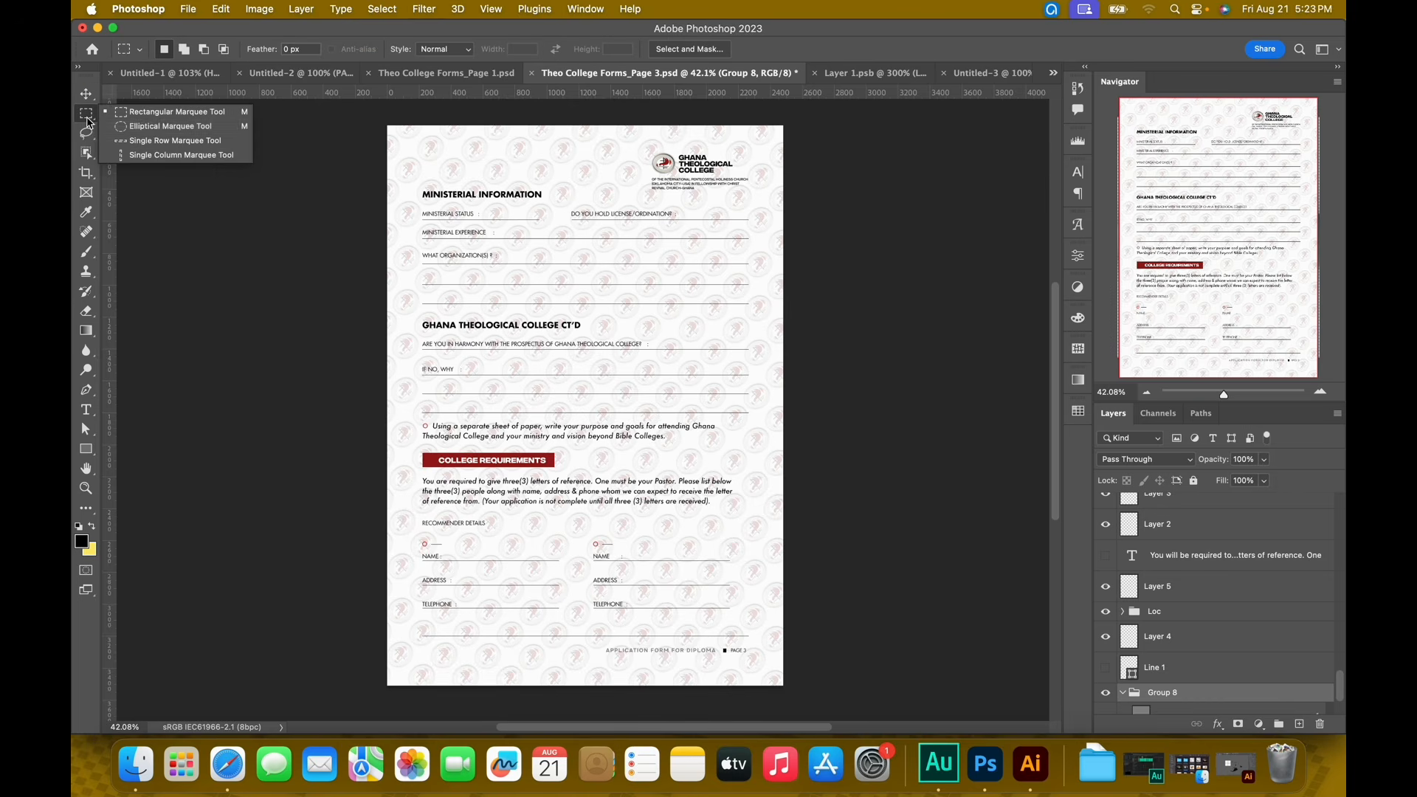
pyautogui.click(151, 127)
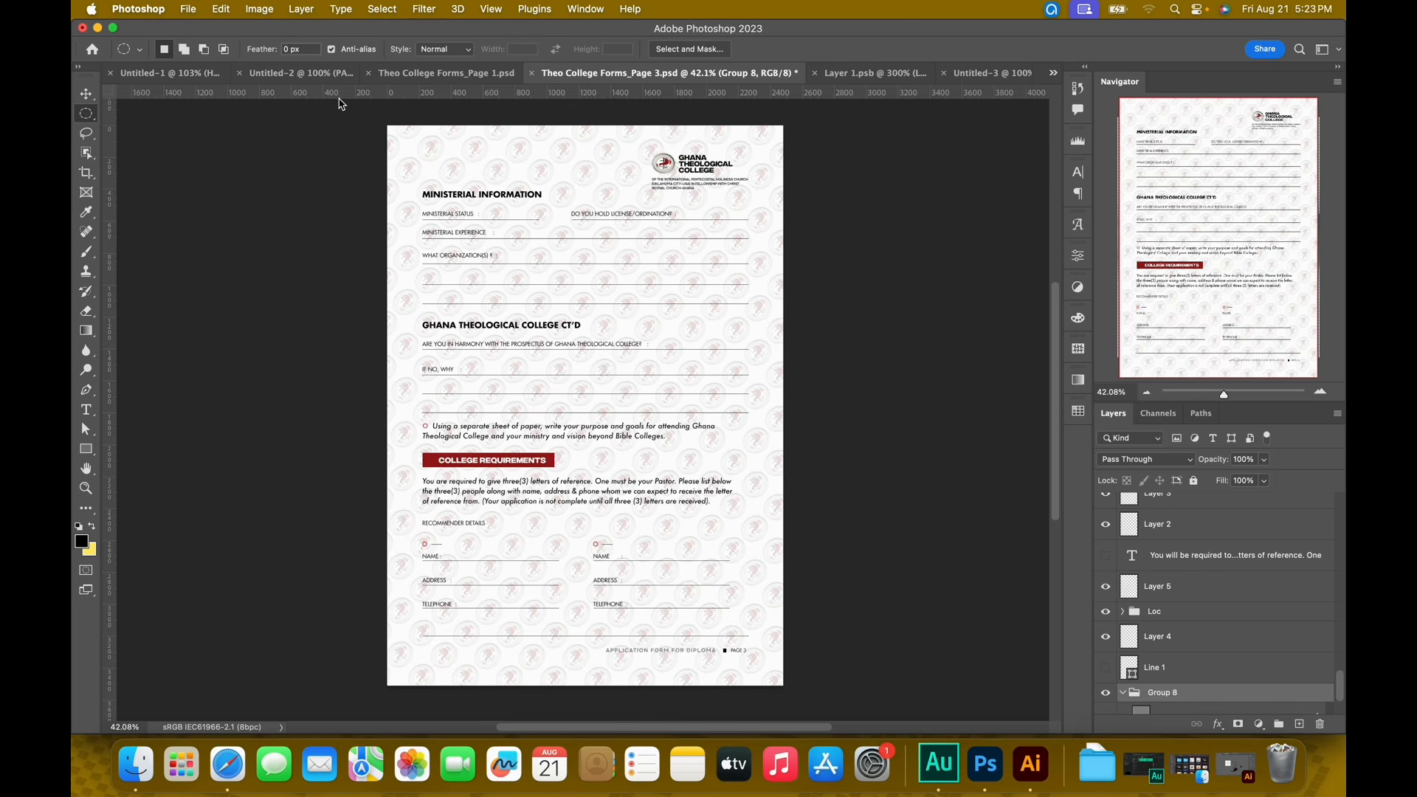
pyautogui.scroll(2, 483, 295)
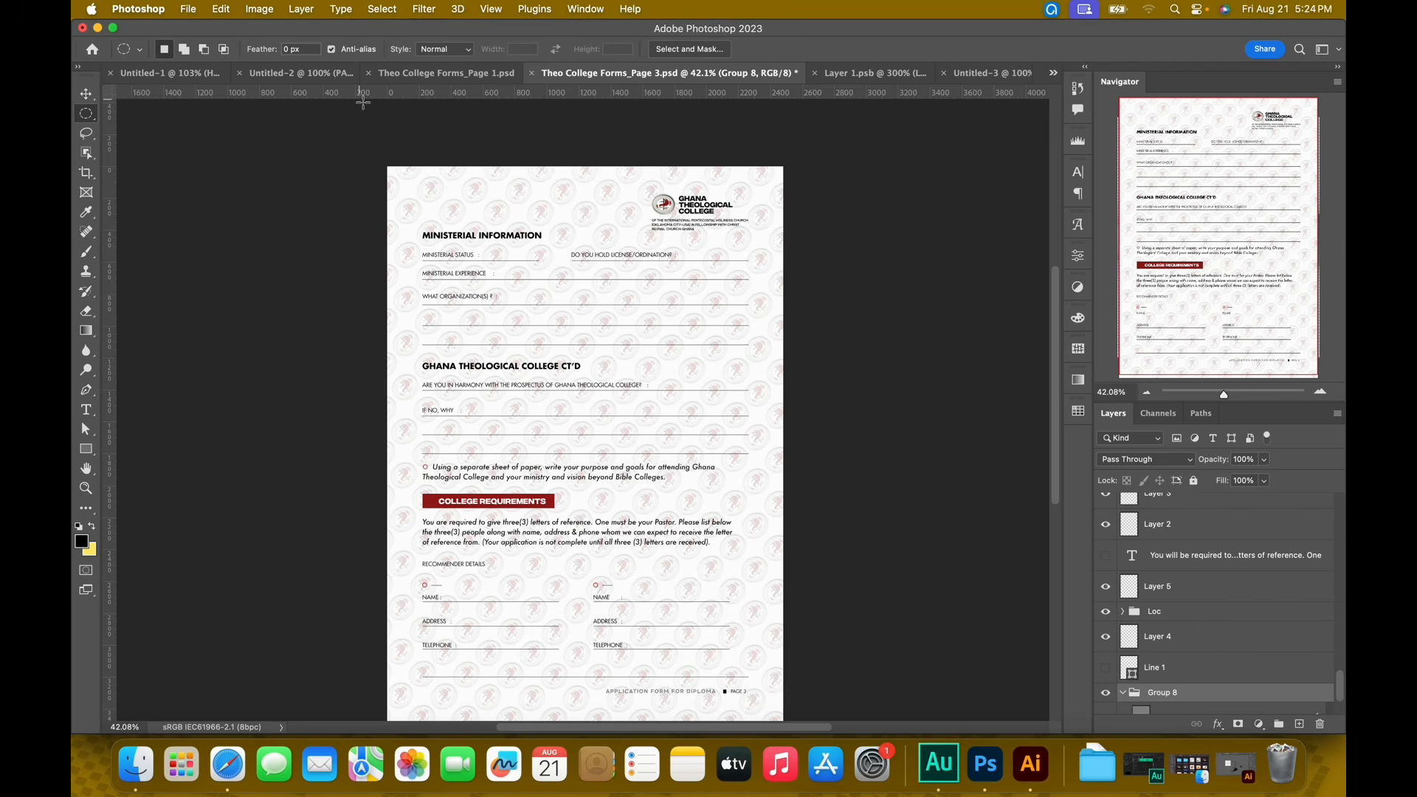
pyautogui.moveTo(350, 120); pyautogui.dragTo(685, 509)
pyautogui.press('shift')
pyautogui.moveTo(385, 152); pyautogui.dragTo(640, 412)
pyautogui.press('alt')
pyautogui.press('shift')
pyautogui.moveTo(421, 169); pyautogui.dragTo(642, 408)
pyautogui.press('super+z')
# Add a layer mask to the pattern group from the circular selection
pyautogui.click(1238, 724)
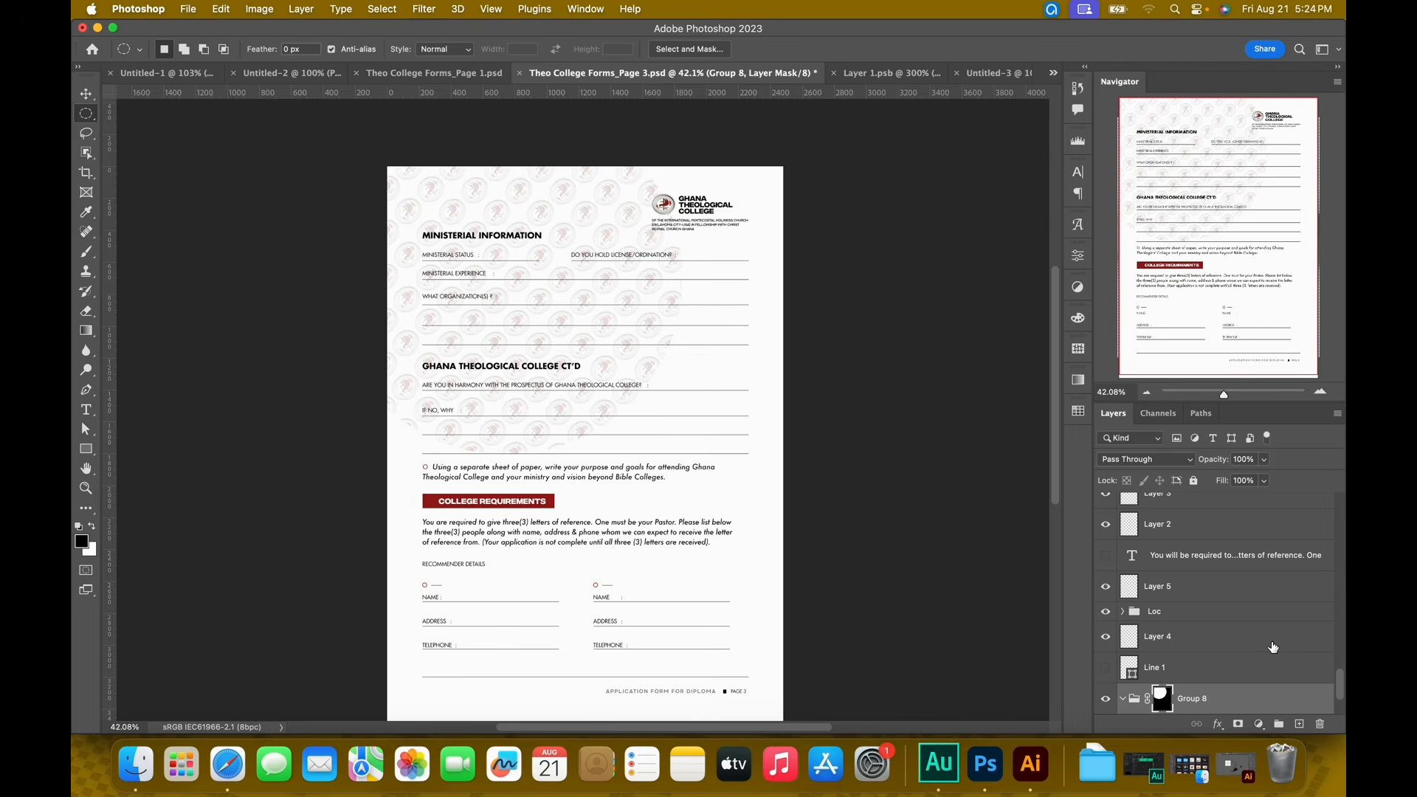
# Invert the pattern group's mask and black out the mask below a large elliptical selection covering the page's upper part
pyautogui.press('super+i')
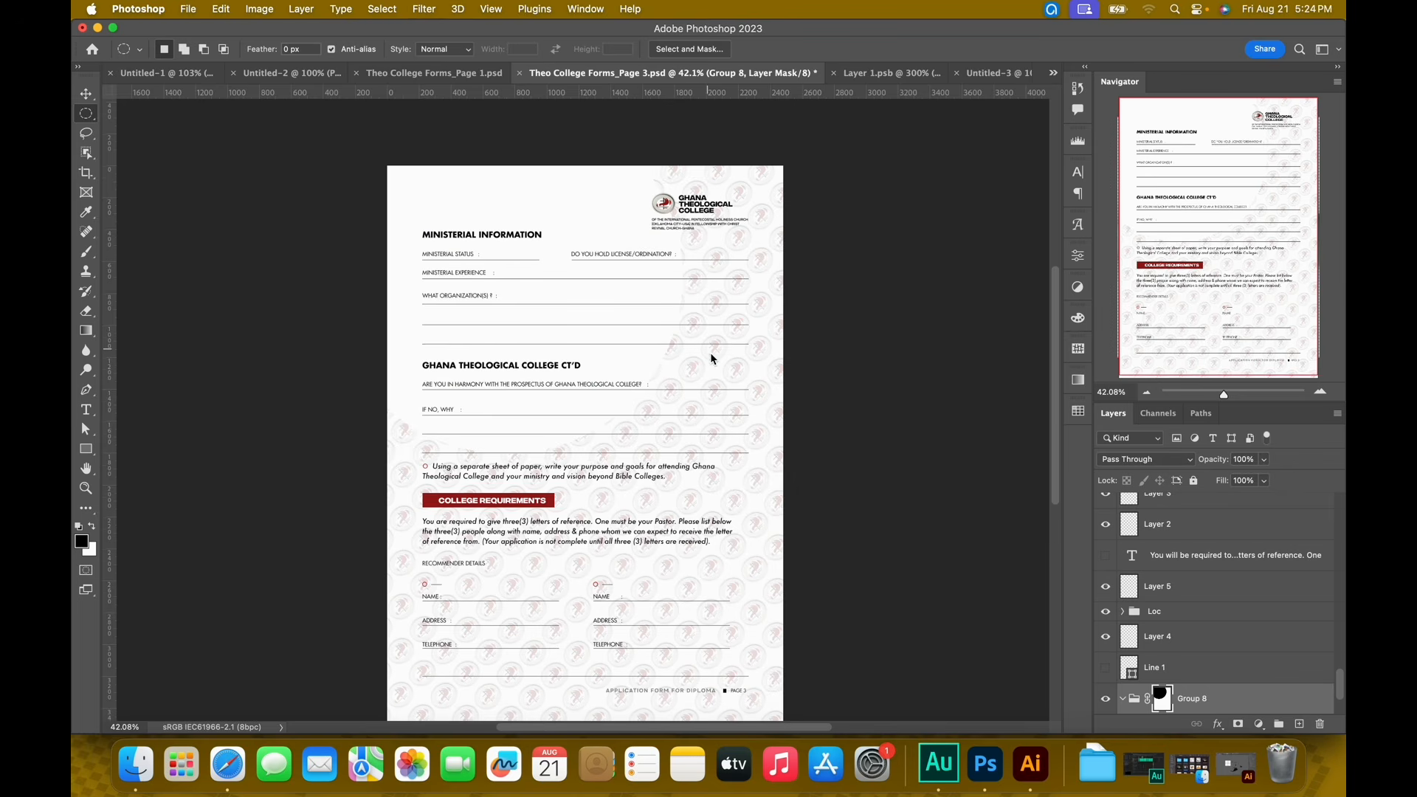
pyautogui.scroll(-2, 519, 209)
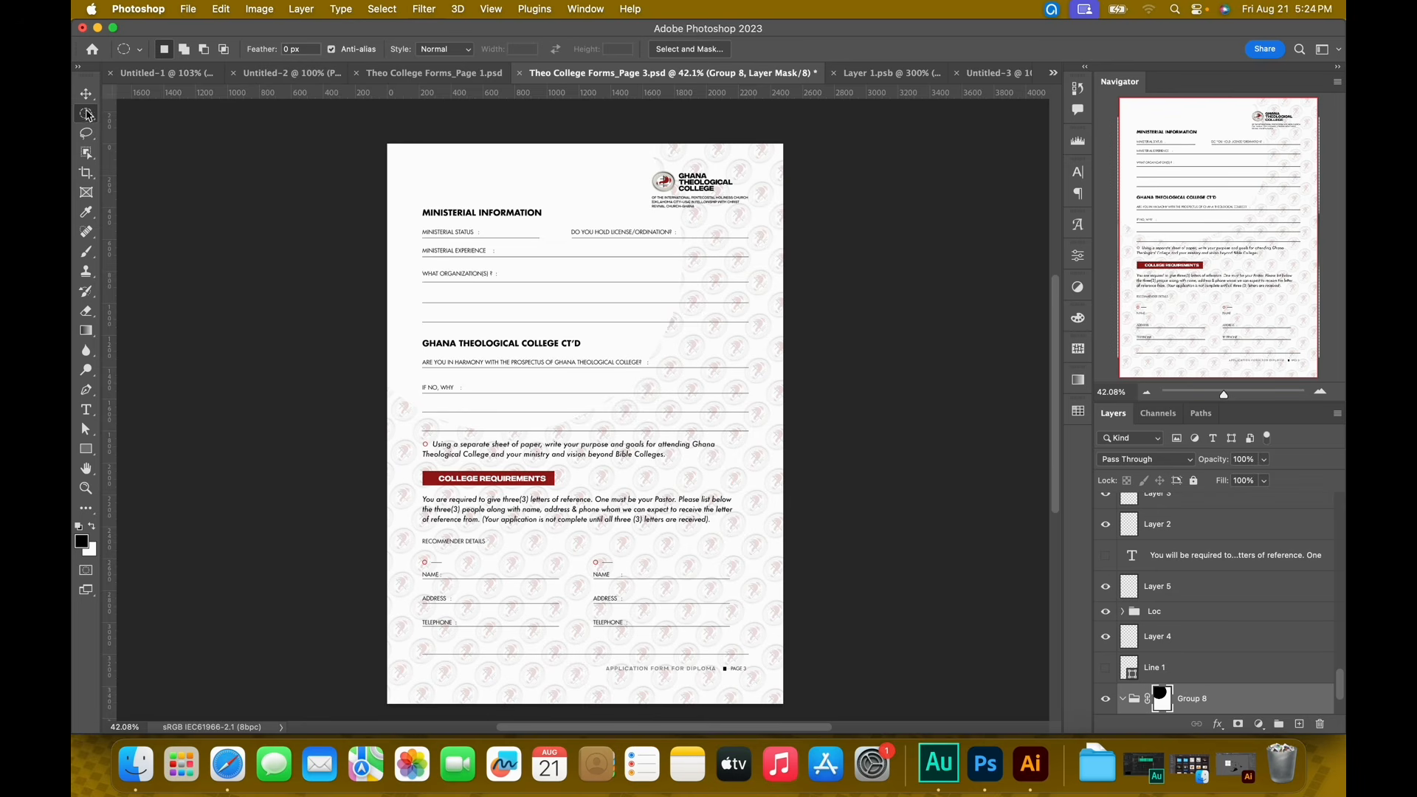
pyautogui.moveTo(346, 125); pyautogui.dragTo(856, 583)
pyautogui.press('super+shift+i')
pyautogui.scroll(-3, 851, 486)
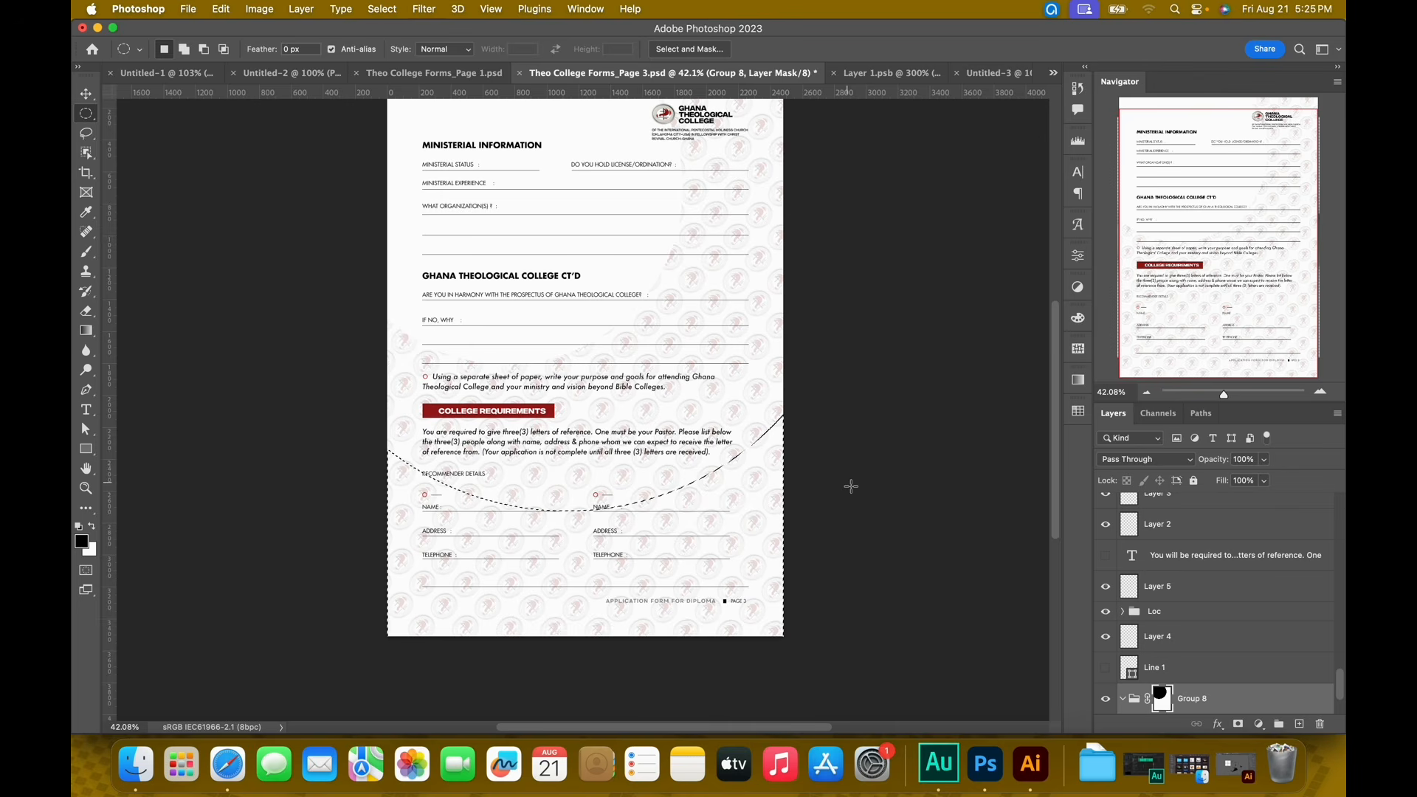
pyautogui.press('alt')
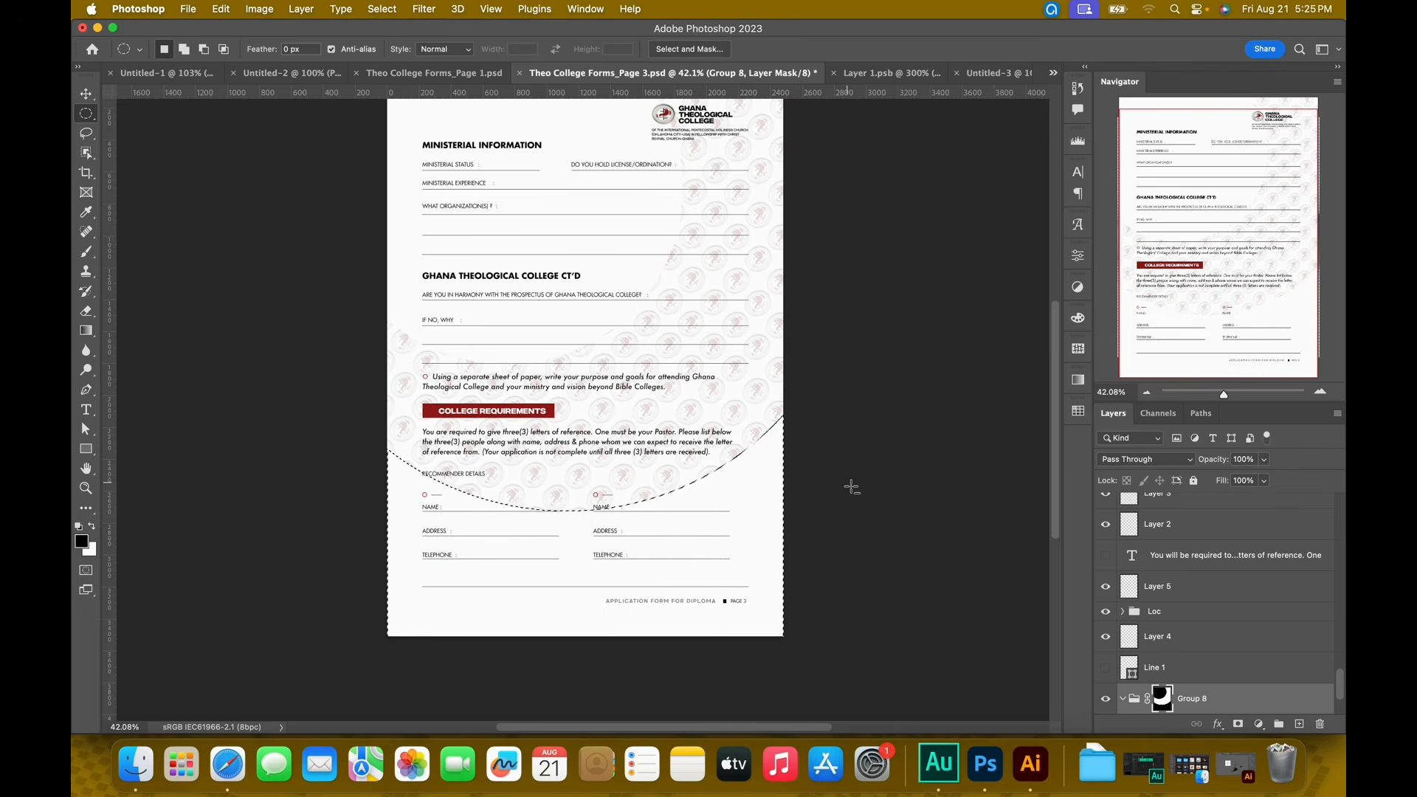
pyautogui.click(853, 489)
pyautogui.press('super+minus')
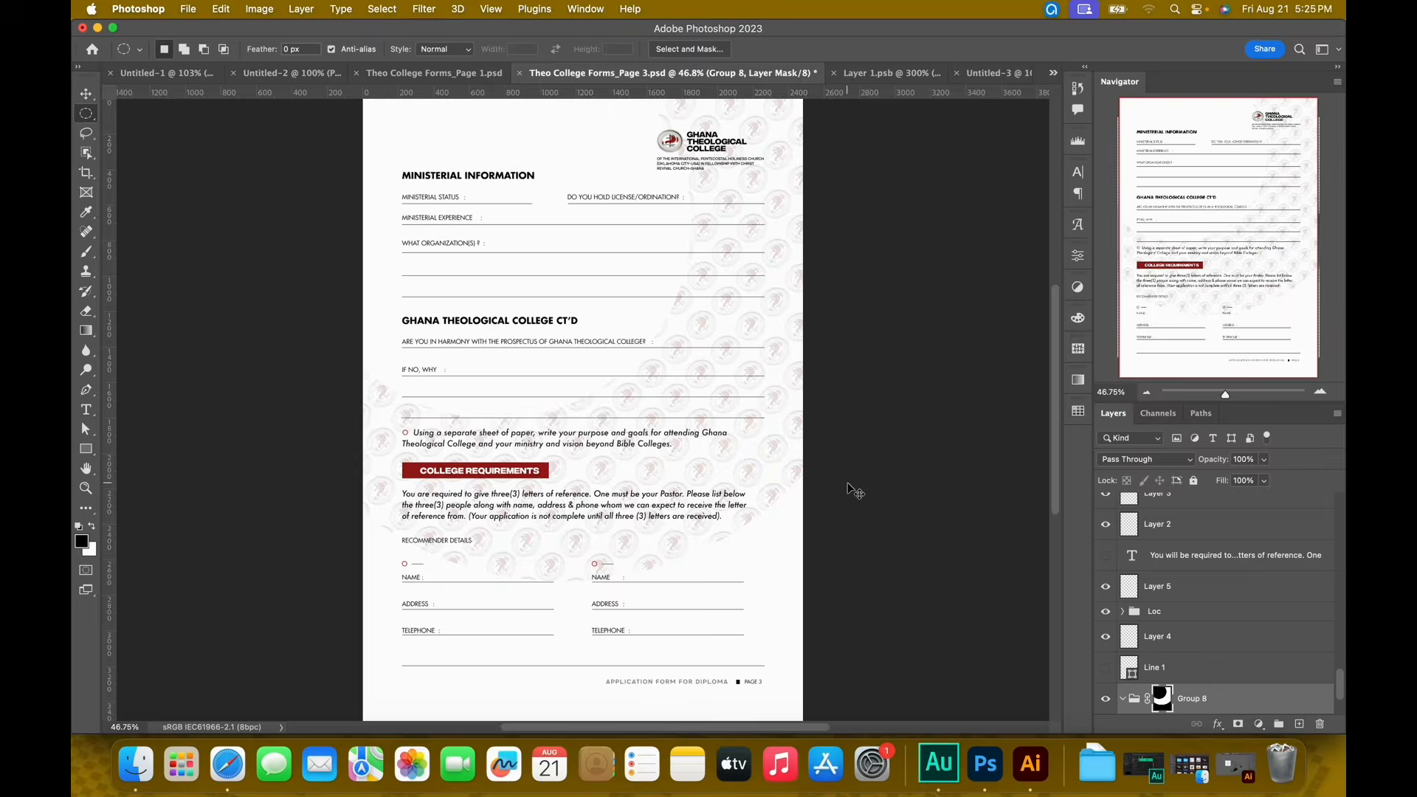
# Delete the layer mask from the pattern group
pyautogui.press('v')
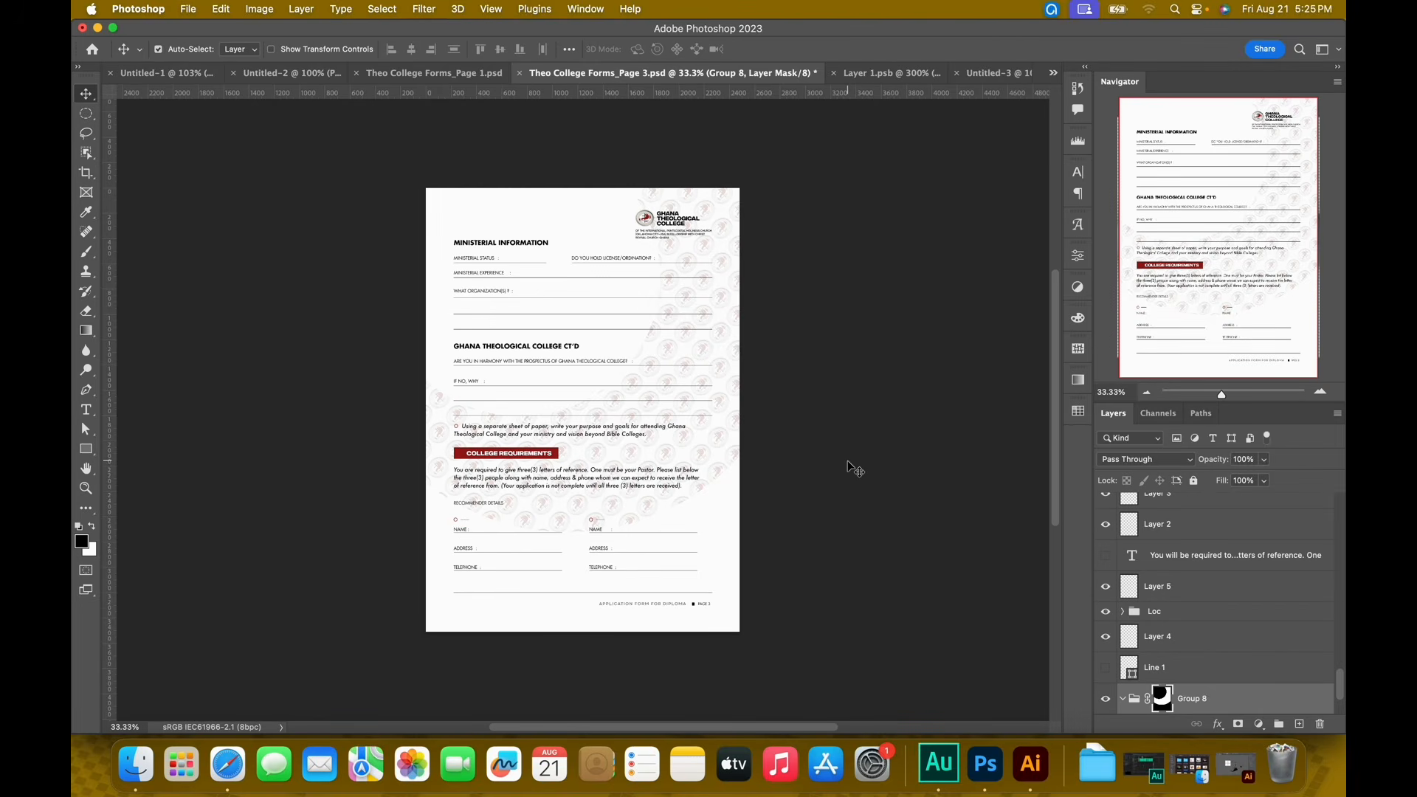
pyautogui.rightClick(1164, 710)
pyautogui.click(1210, 597)
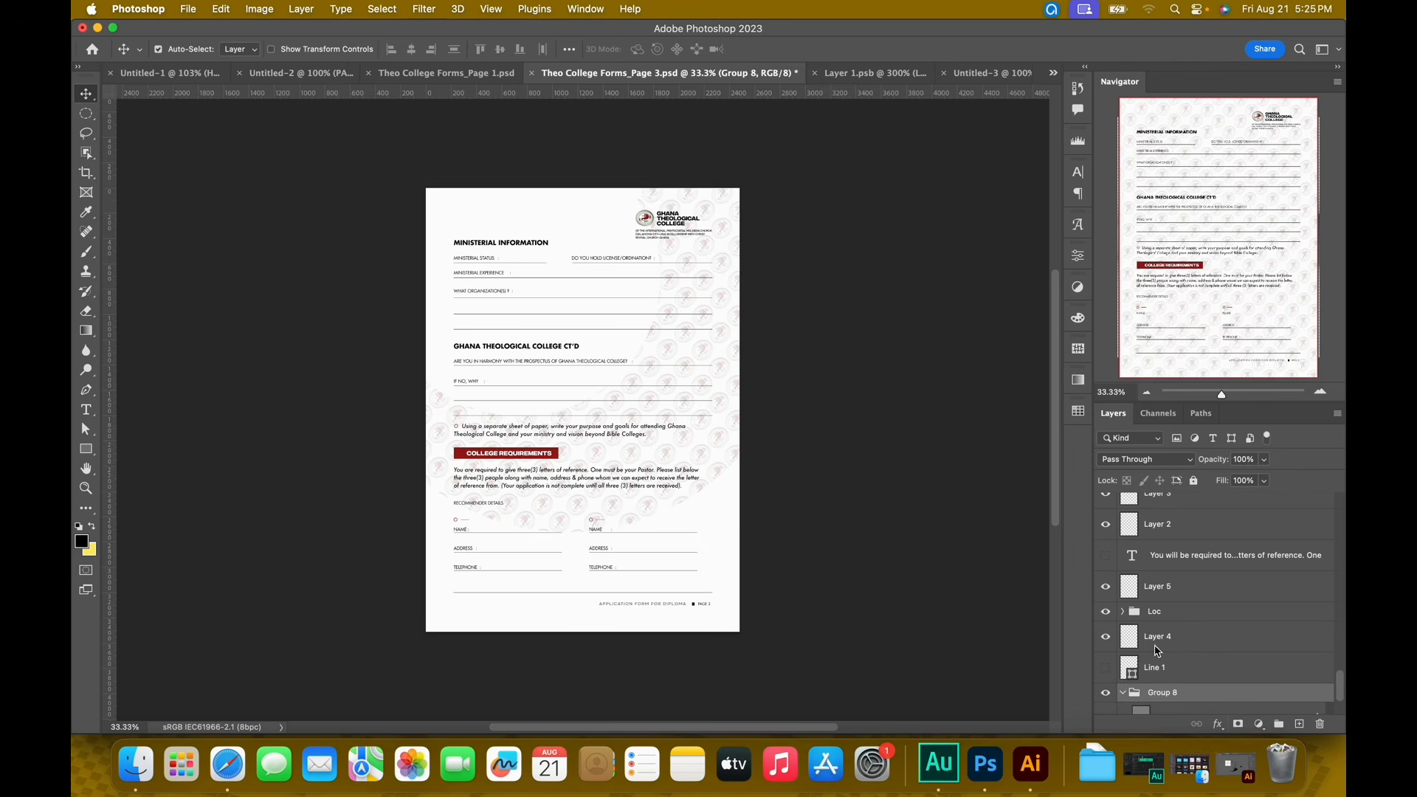
pyautogui.click(1238, 725)
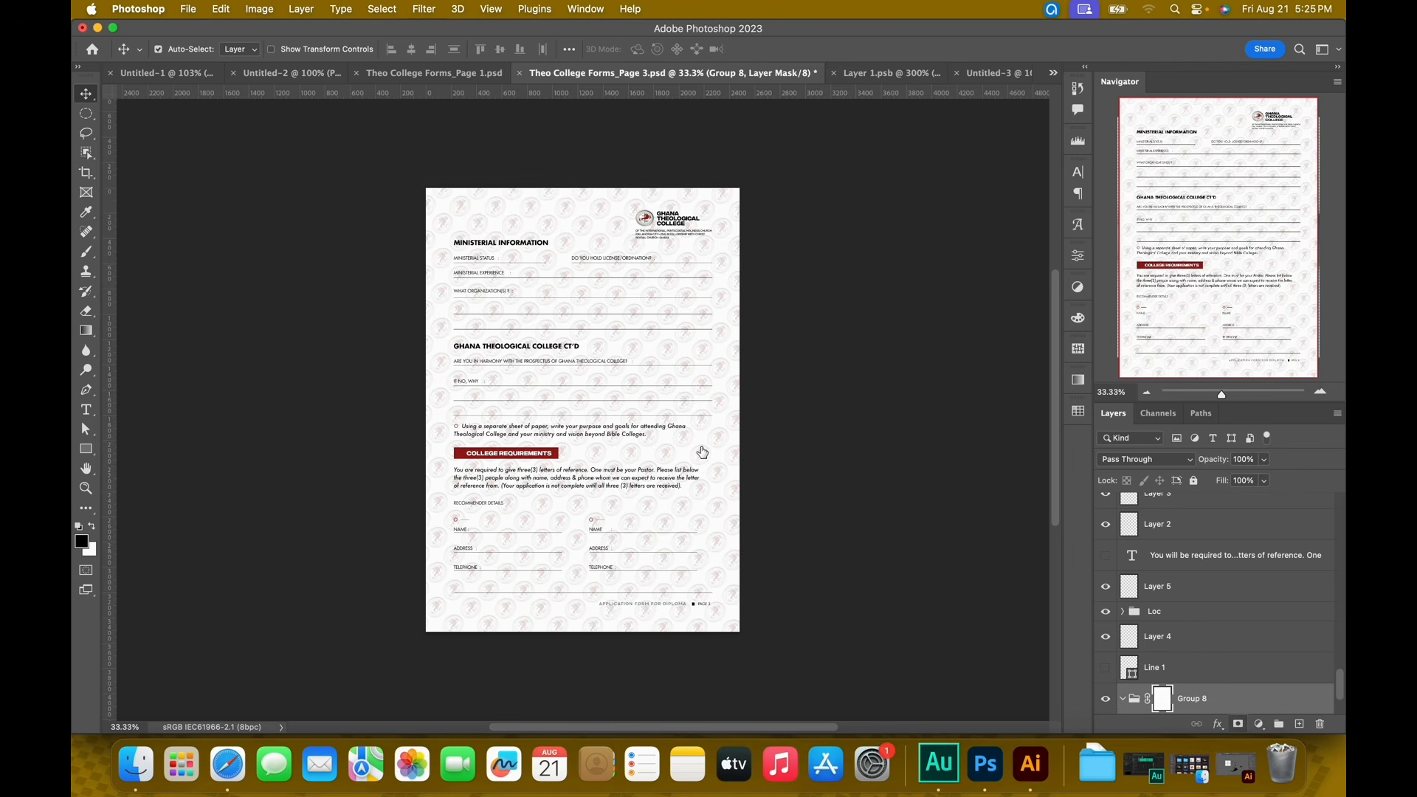
pyautogui.press('m')
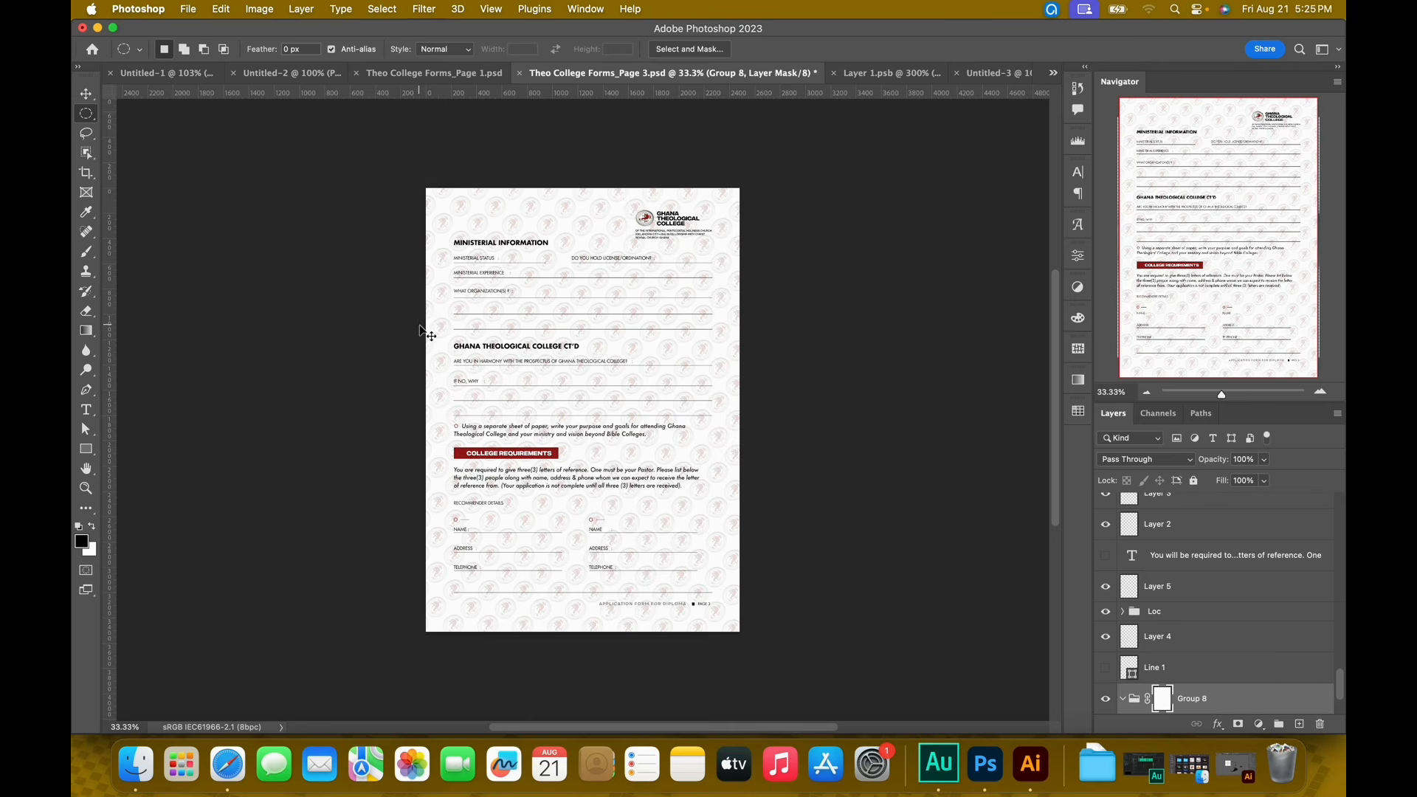
pyautogui.press('super+z')
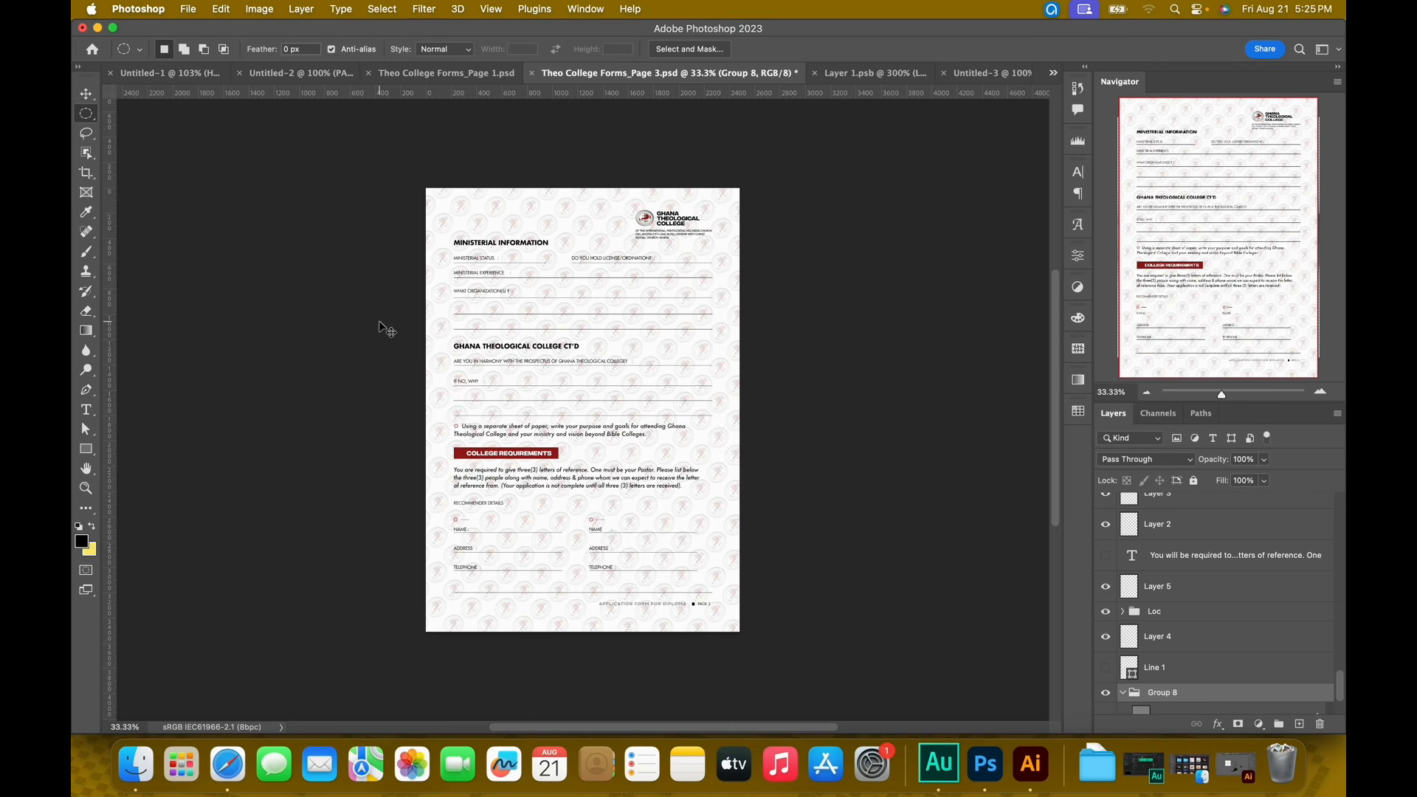
# Mask the pattern group to a full-width rectangular band from just above the Ghana Theological College CT'D heading to above Recommender Details
pyautogui.rightClick(86, 113)
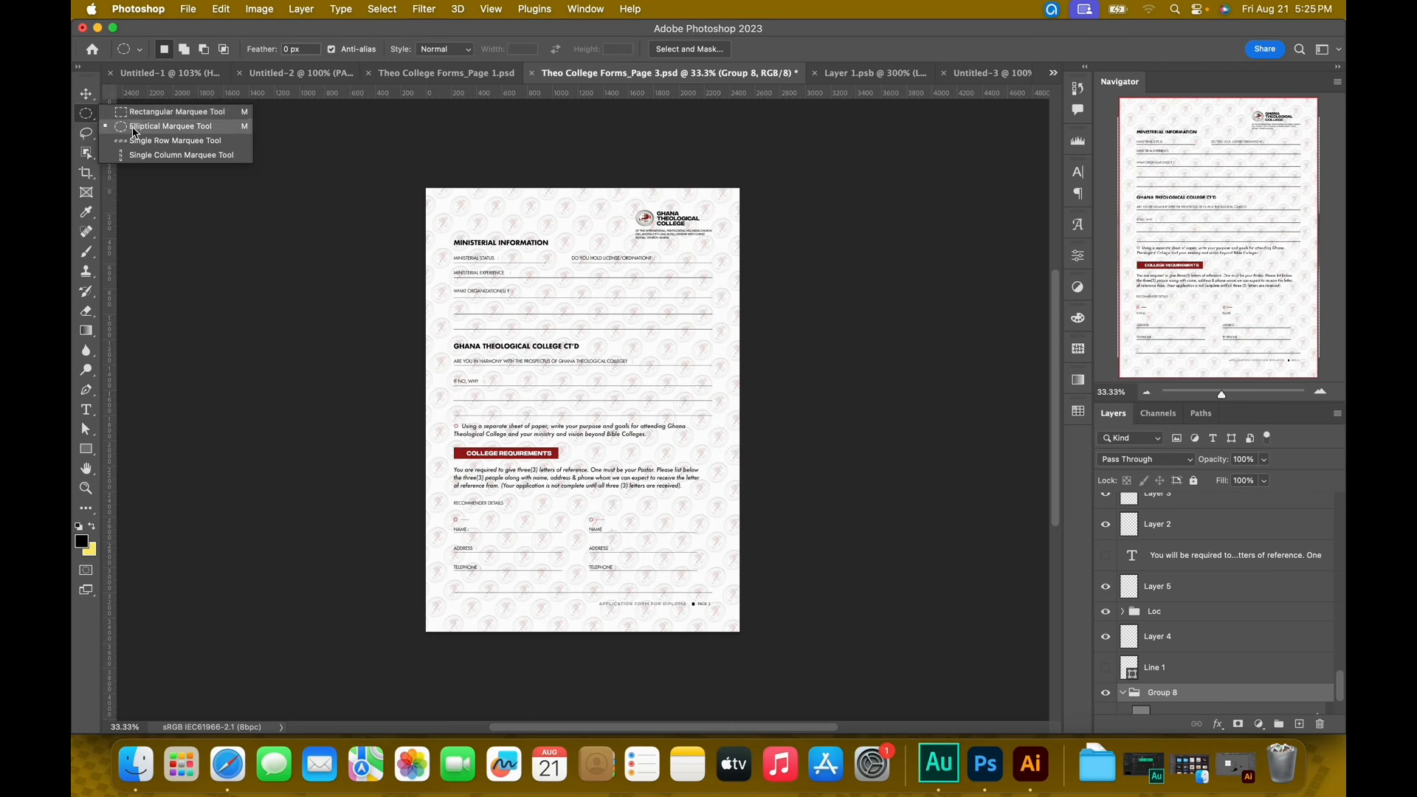
pyautogui.click(159, 110)
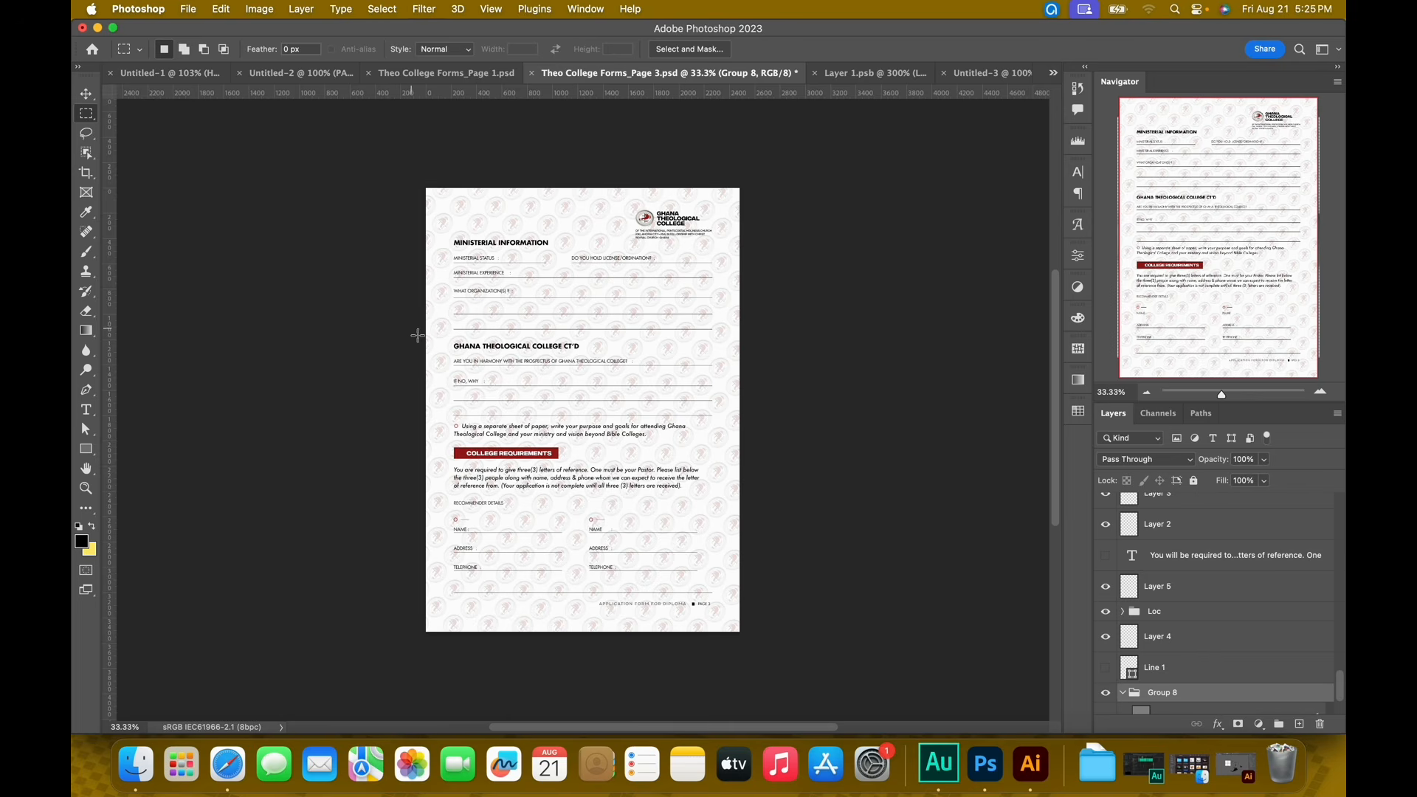
pyautogui.moveTo(403, 328); pyautogui.dragTo(775, 500)
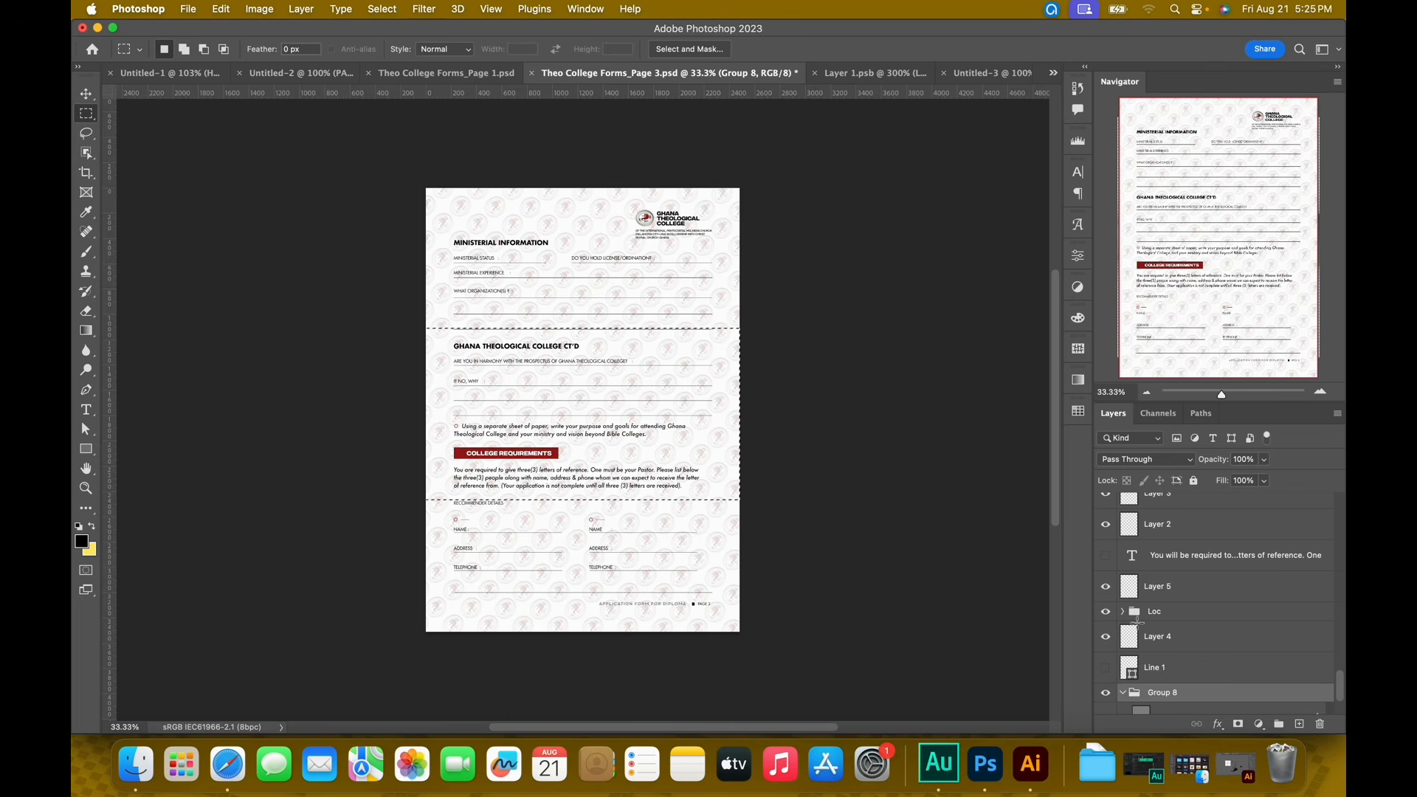
pyautogui.click(1238, 724)
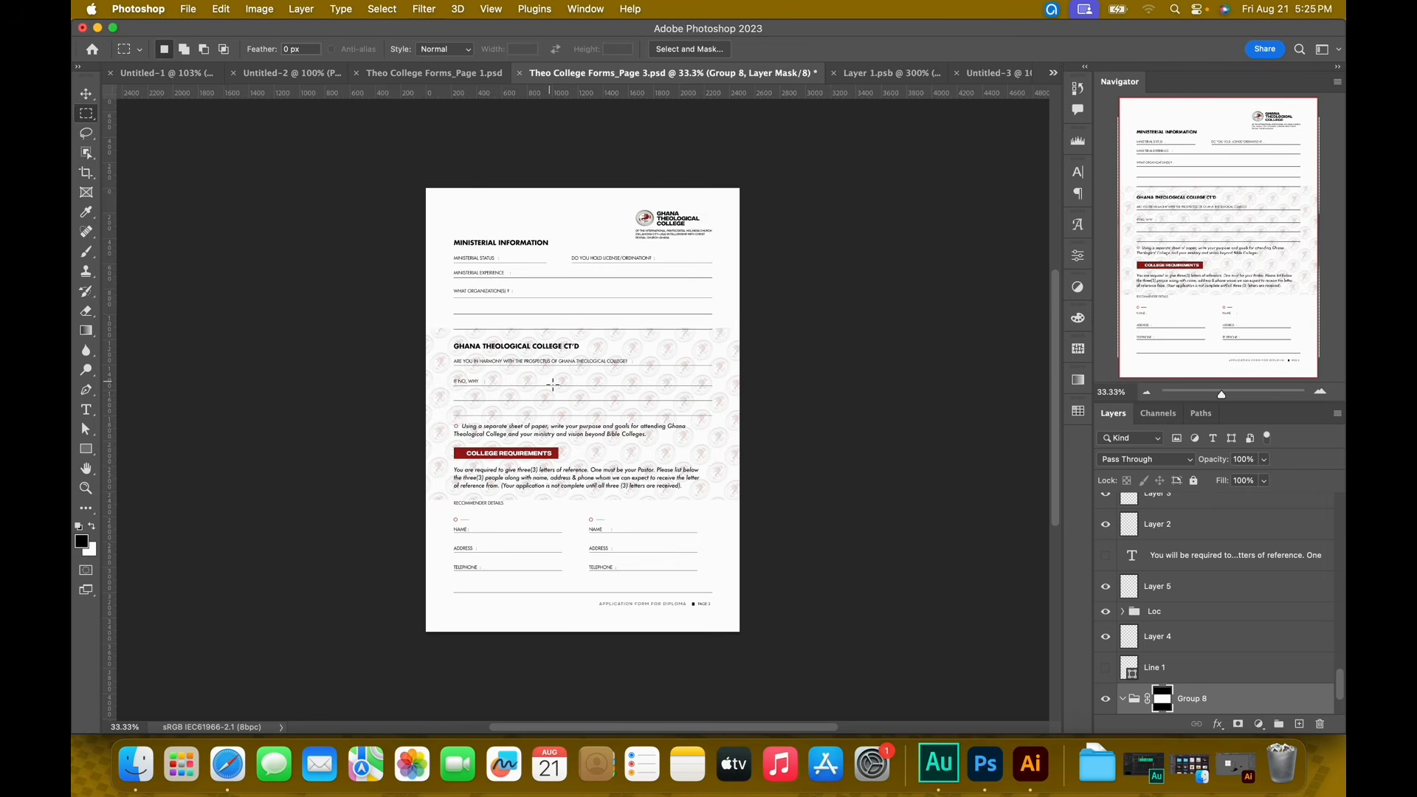
pyautogui.press('v')
# Examine the masked logo watermark on the page 1 form and on the page 3 form at closer zoom
pyautogui.click(451, 73)
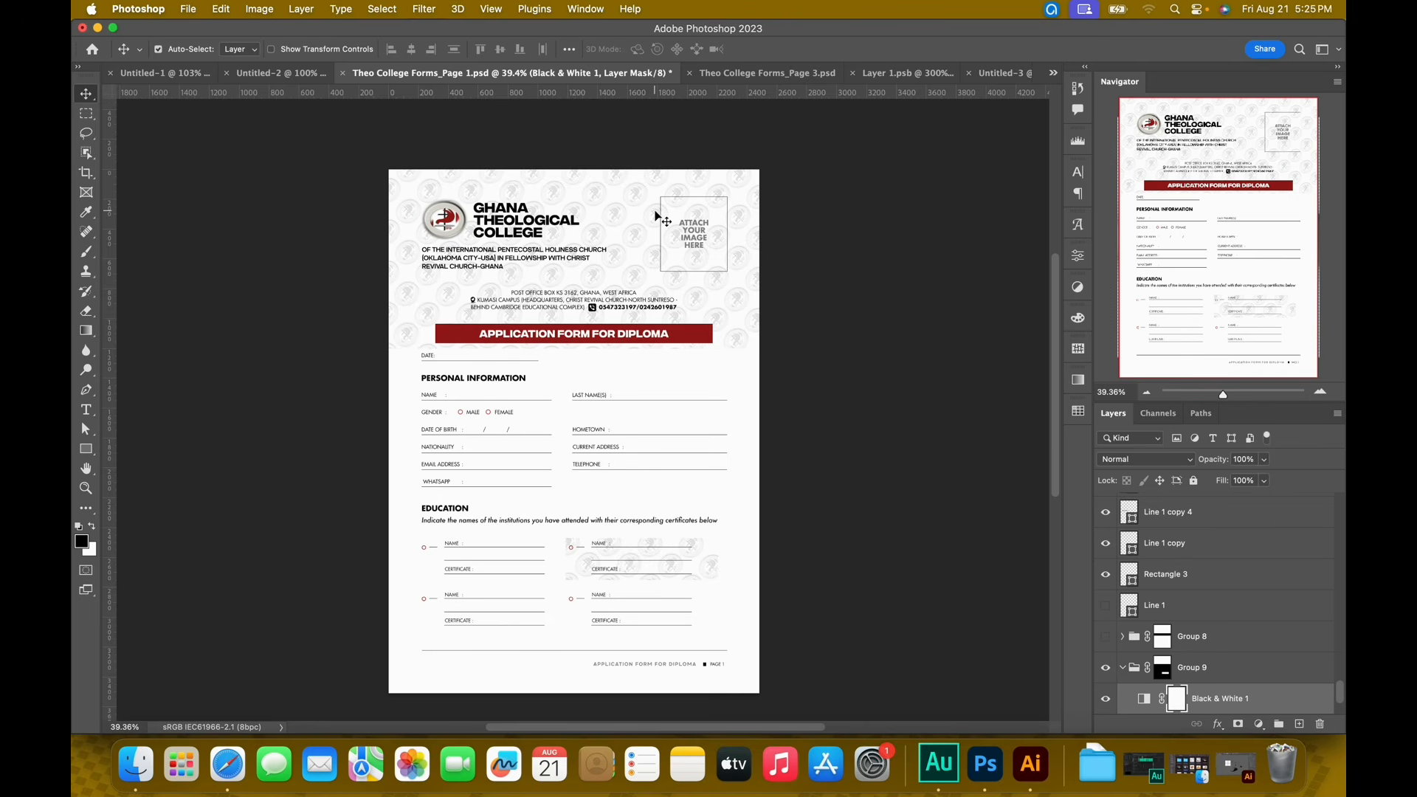
pyautogui.press('super+equal')
pyautogui.scroll(-5, 617, 424)
pyautogui.scroll(6, 617, 425)
pyautogui.click(762, 72)
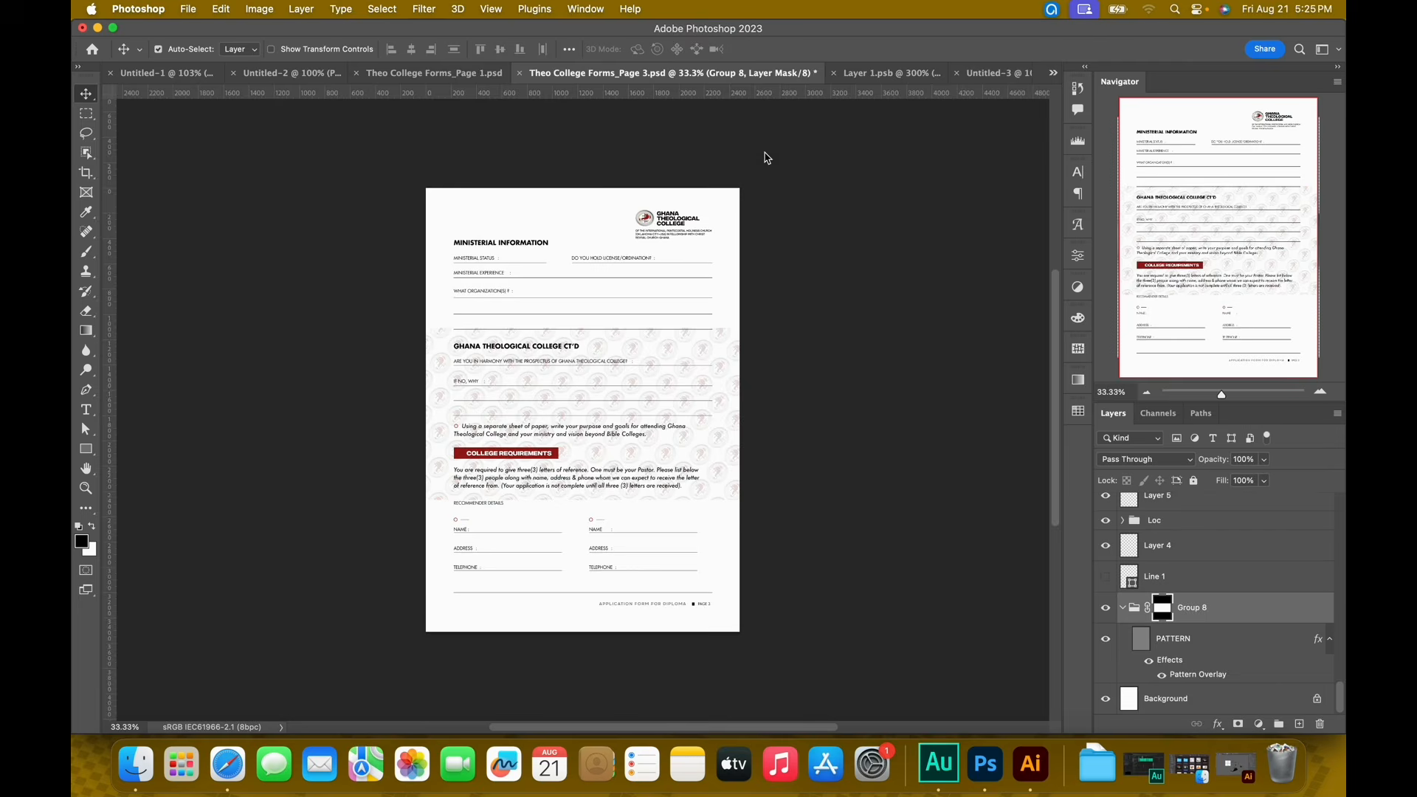
pyautogui.press('super+equal')
pyautogui.scroll(2, 640, 439)
pyautogui.scroll(-3, 647, 442)
pyautogui.scroll(4, 646, 441)
pyautogui.press('super+0')
pyautogui.press('super+minus')
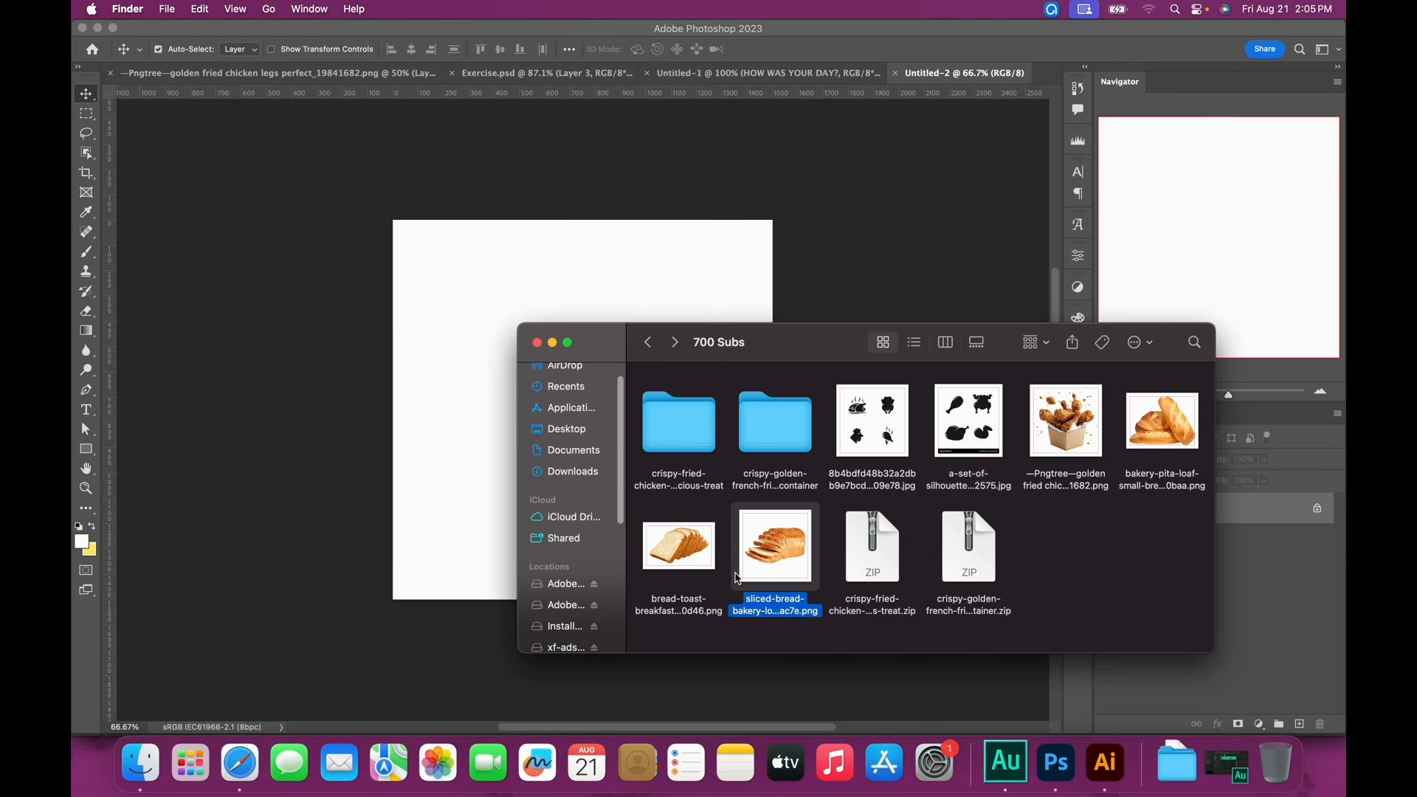
# Open the bread-toast-breakfast PNG from the 700 Subs folder in Photoshop and place it on the Untitled-2 canvas
pyautogui.click(676, 563)
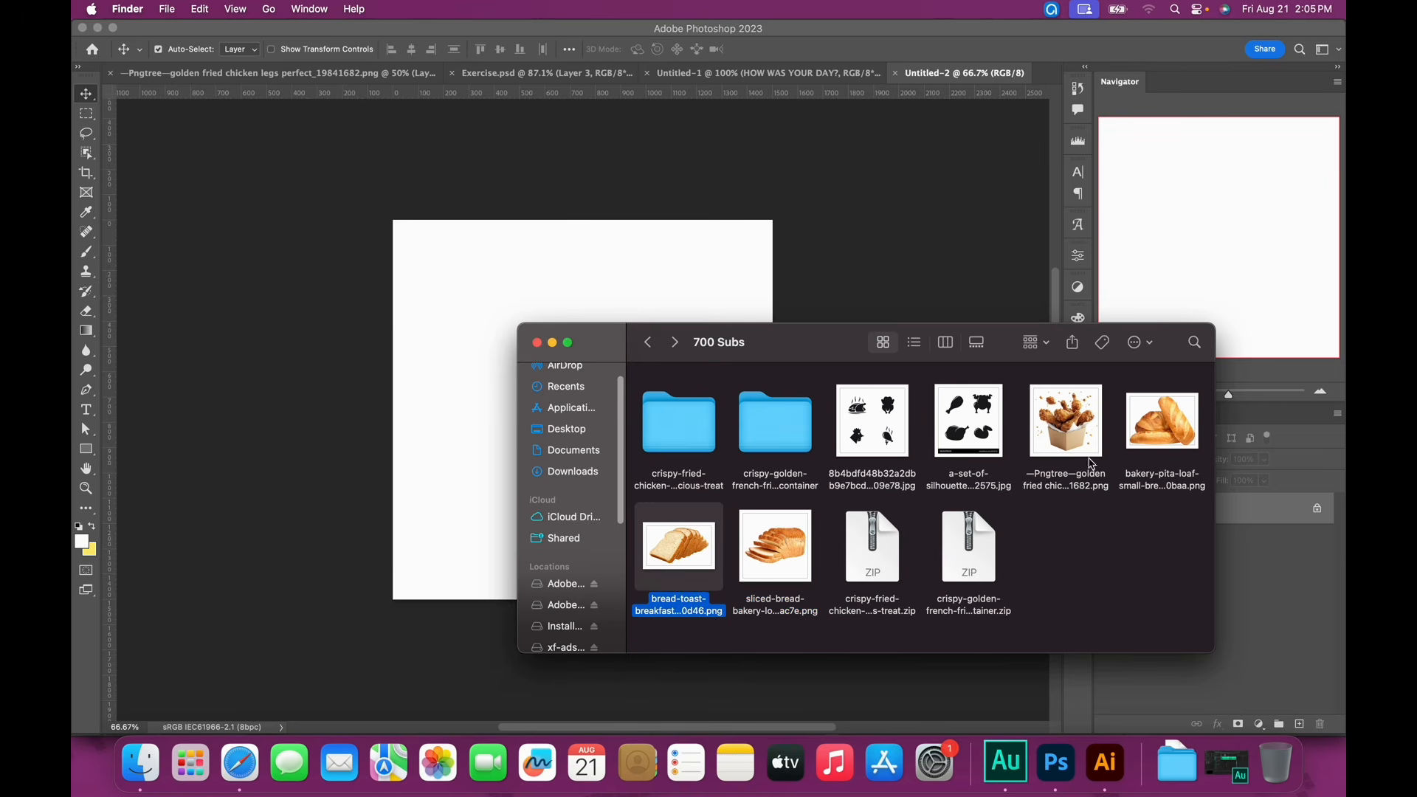
pyautogui.moveTo(685, 550); pyautogui.dragTo(1026, 68)
pyautogui.moveTo(662, 295); pyautogui.dragTo(775, 455)
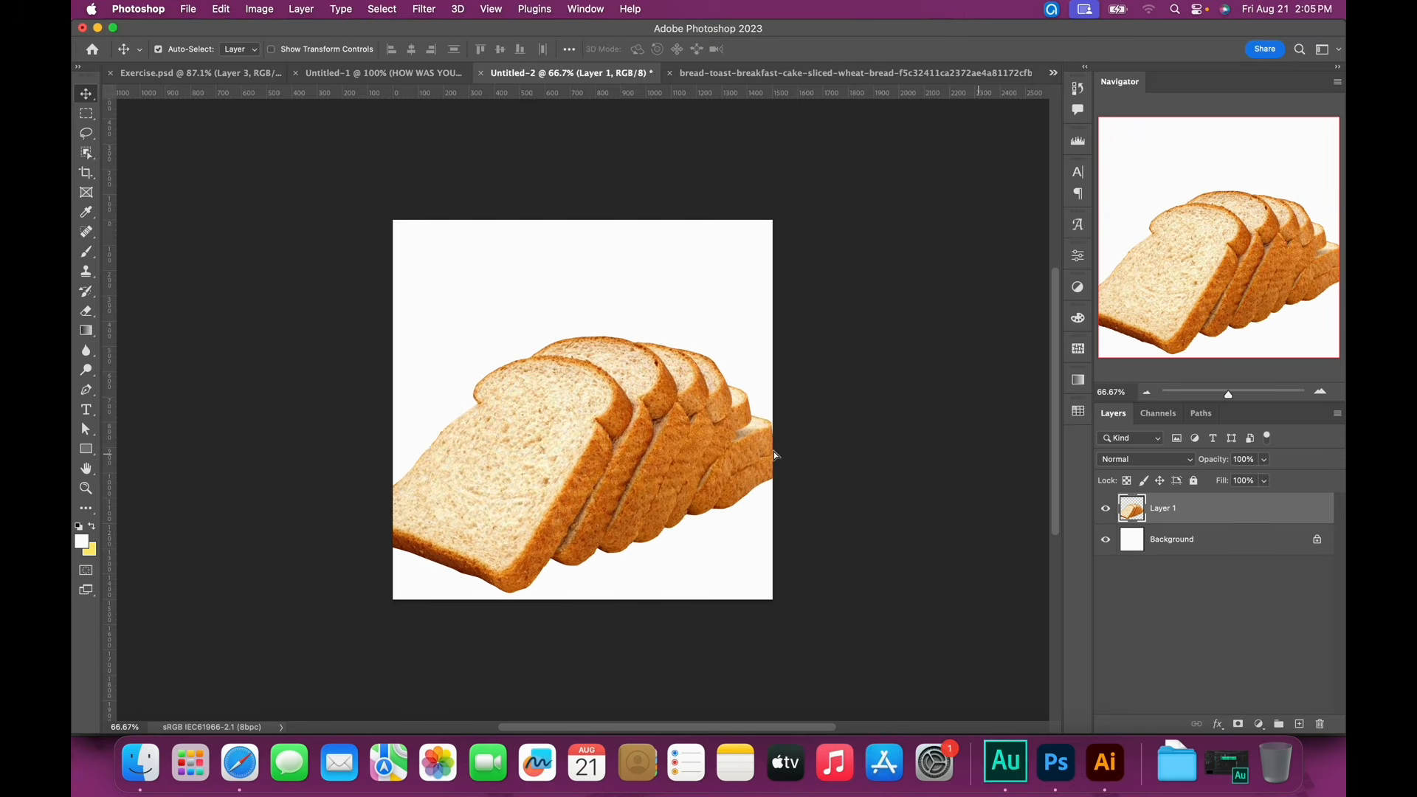
# Convert the bread layer to a Smart Object and move it down into the canvas's lower-right area
pyautogui.rightClick(1213, 500)
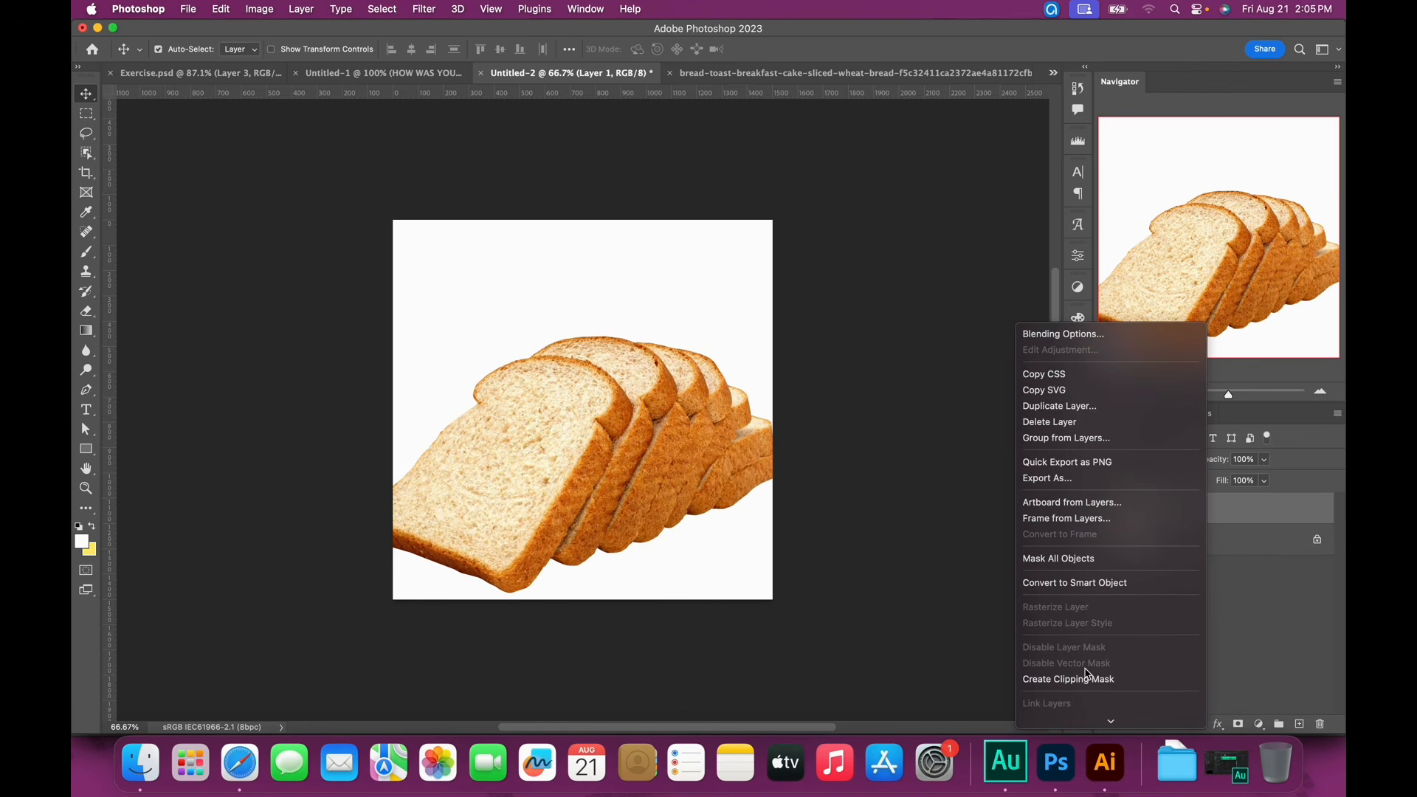
pyautogui.click(1076, 583)
pyautogui.moveTo(570, 444); pyautogui.dragTo(660, 512)
# Start a centred text on a new layer above the bread and set its colour to grey #696969
pyautogui.click(1303, 722)
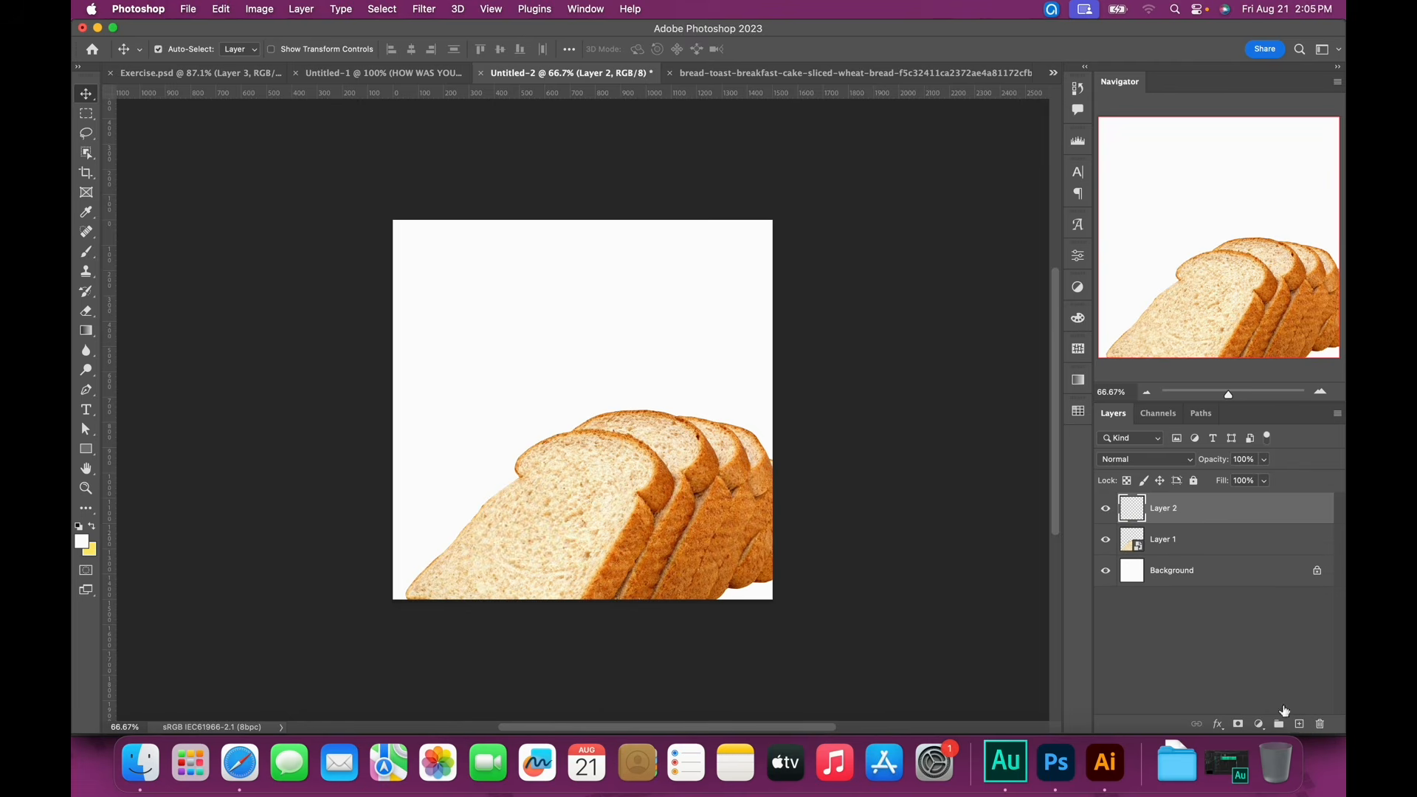
pyautogui.press('t')
pyautogui.click(520, 335)
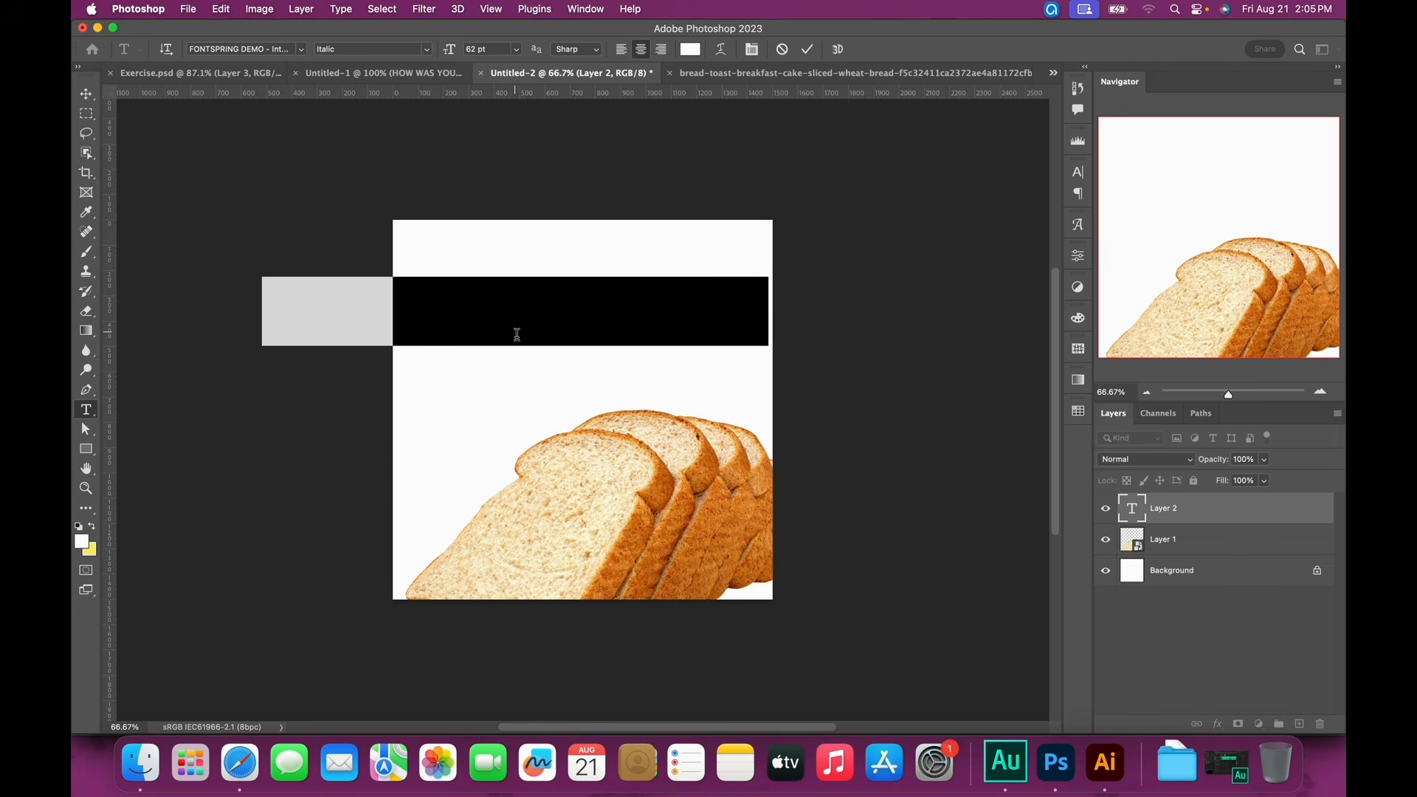
pyautogui.click(690, 49)
pyautogui.moveTo(1000, 594); pyautogui.dragTo(935, 610)
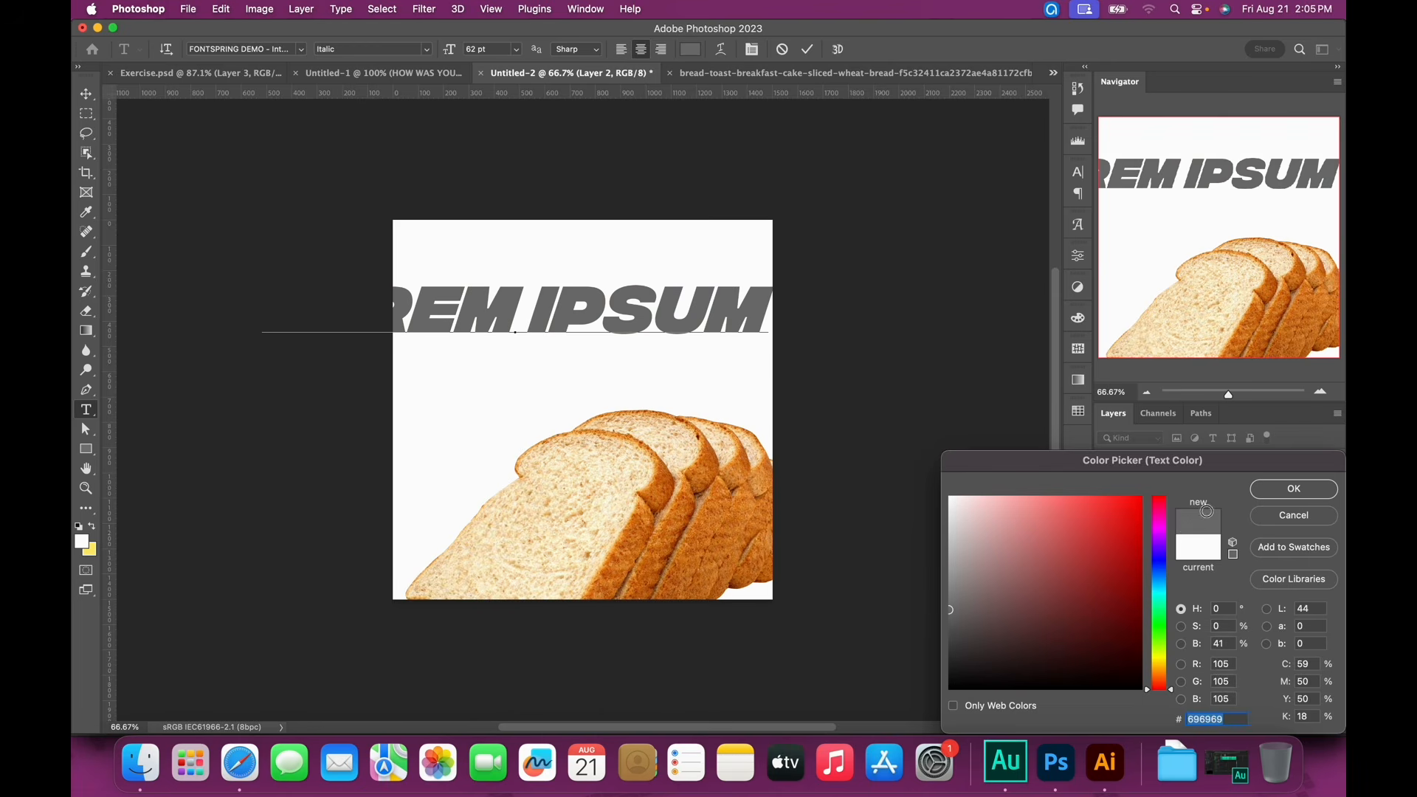
pyautogui.click(1293, 490)
# Enter the headline DID YOU HAVE BREAKFAST TODAY on four lines, with DID YOU together on the first line
pyautogui.write('DID')
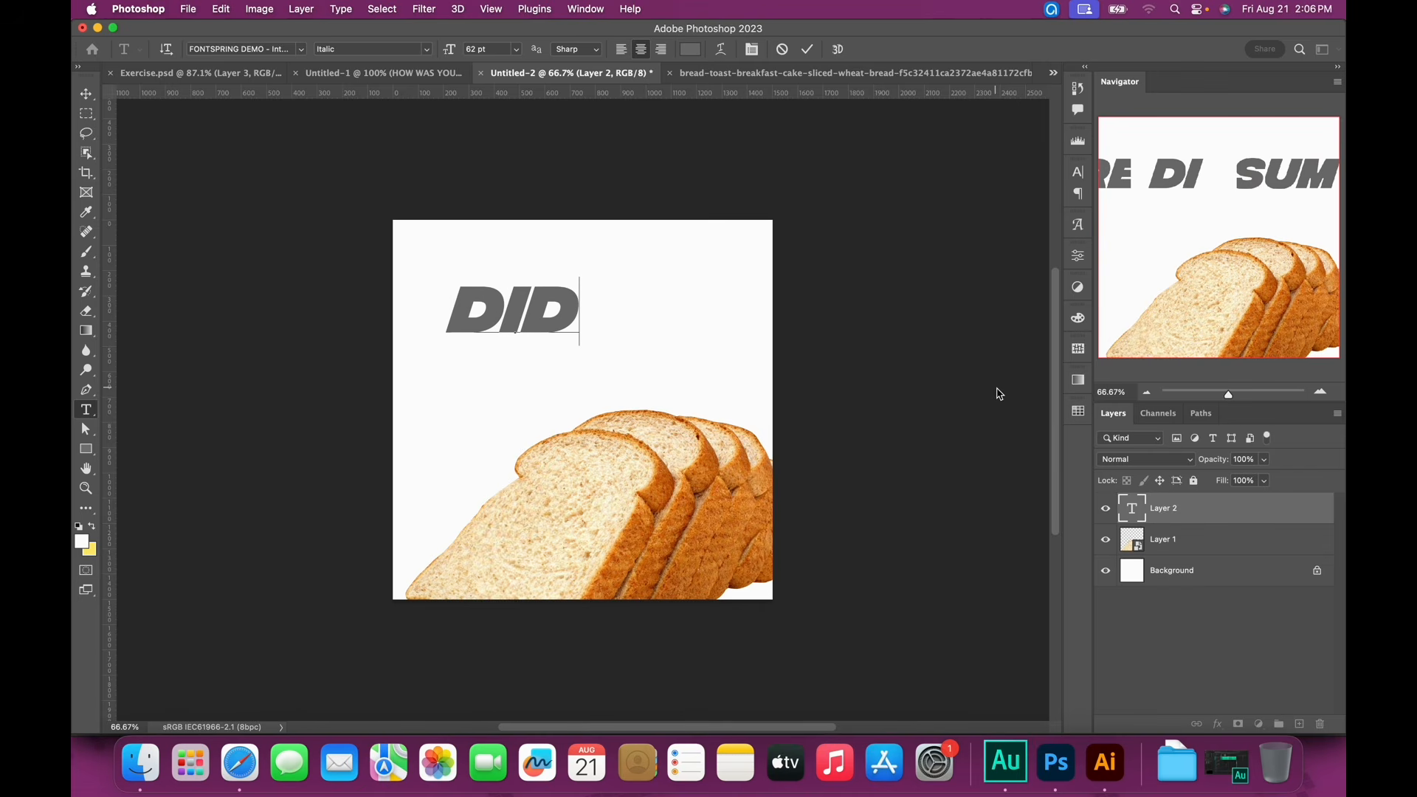
pyautogui.press('Return')
pyautogui.write('YOU ')
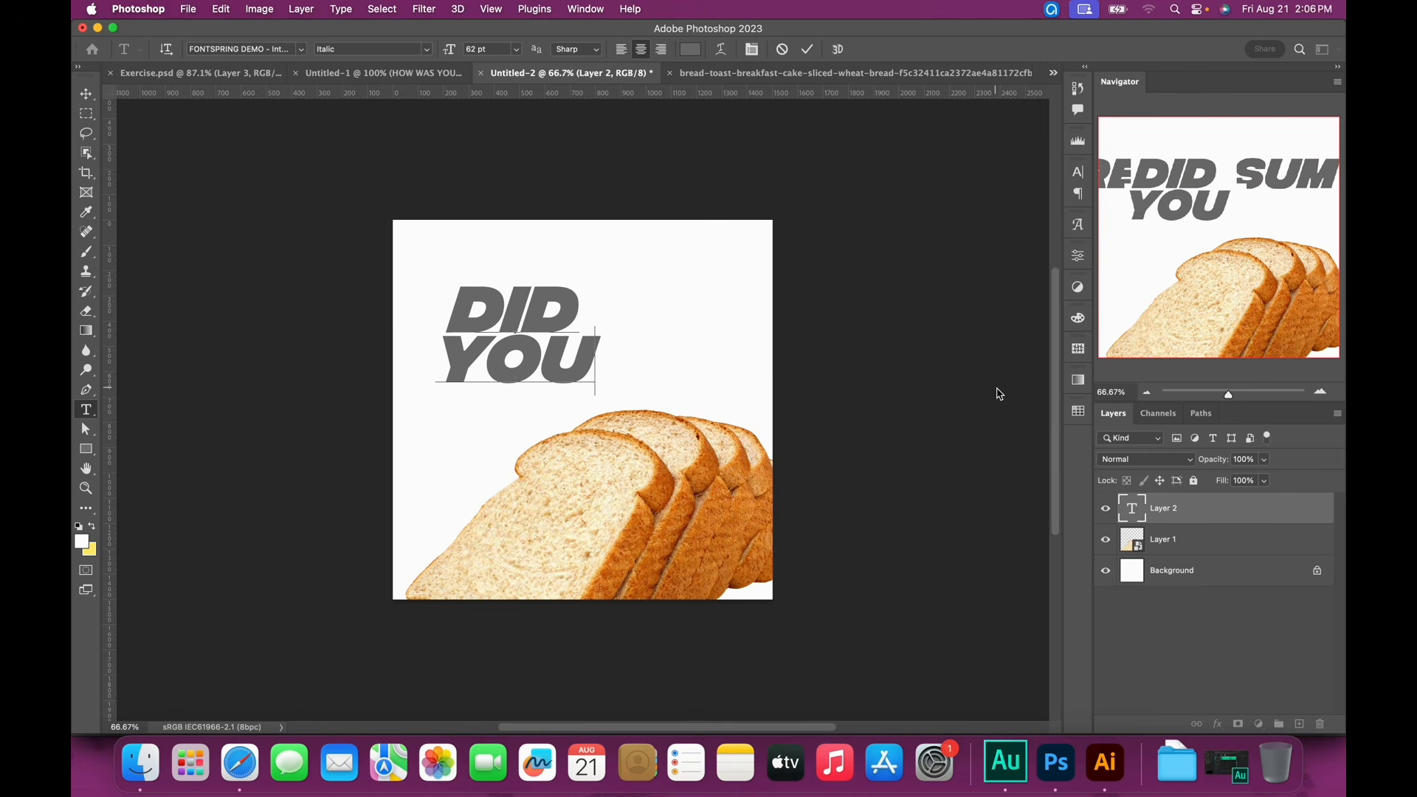
pyautogui.write('HAVE')
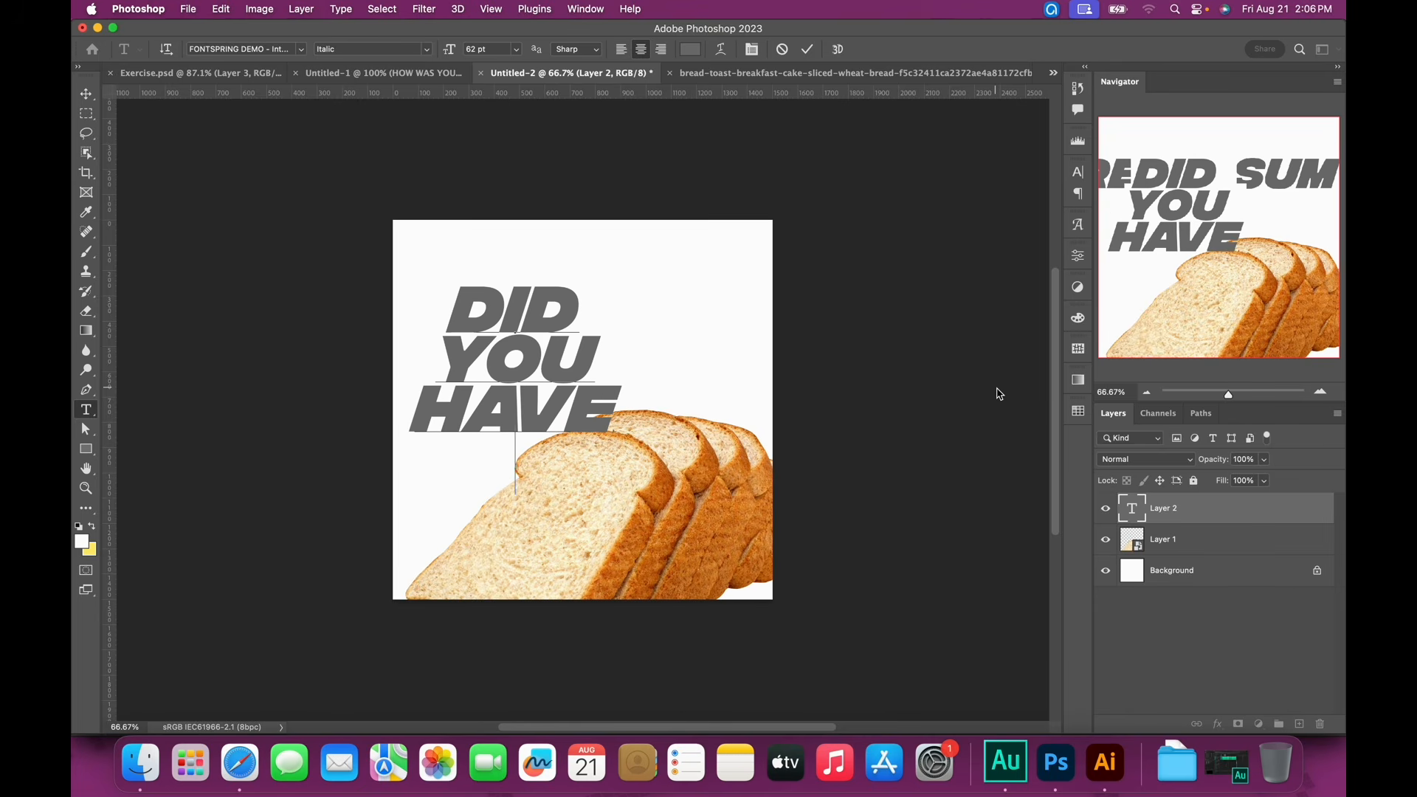
pyautogui.press('Return')
pyautogui.write('BREA')
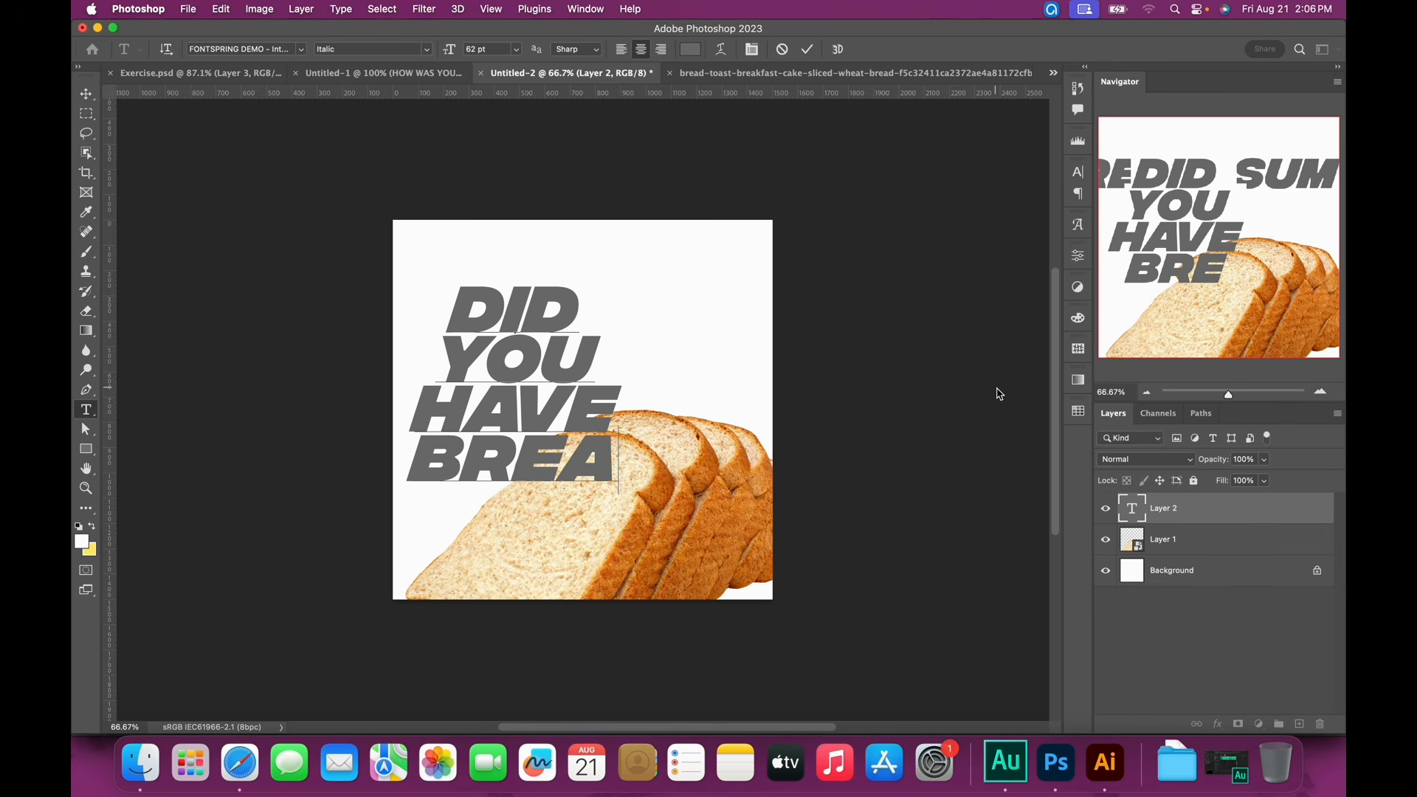
pyautogui.press('BackSpace')
pyautogui.press('BackSpace')
pyautogui.press('BackSpace')
pyautogui.press('BackSpace')
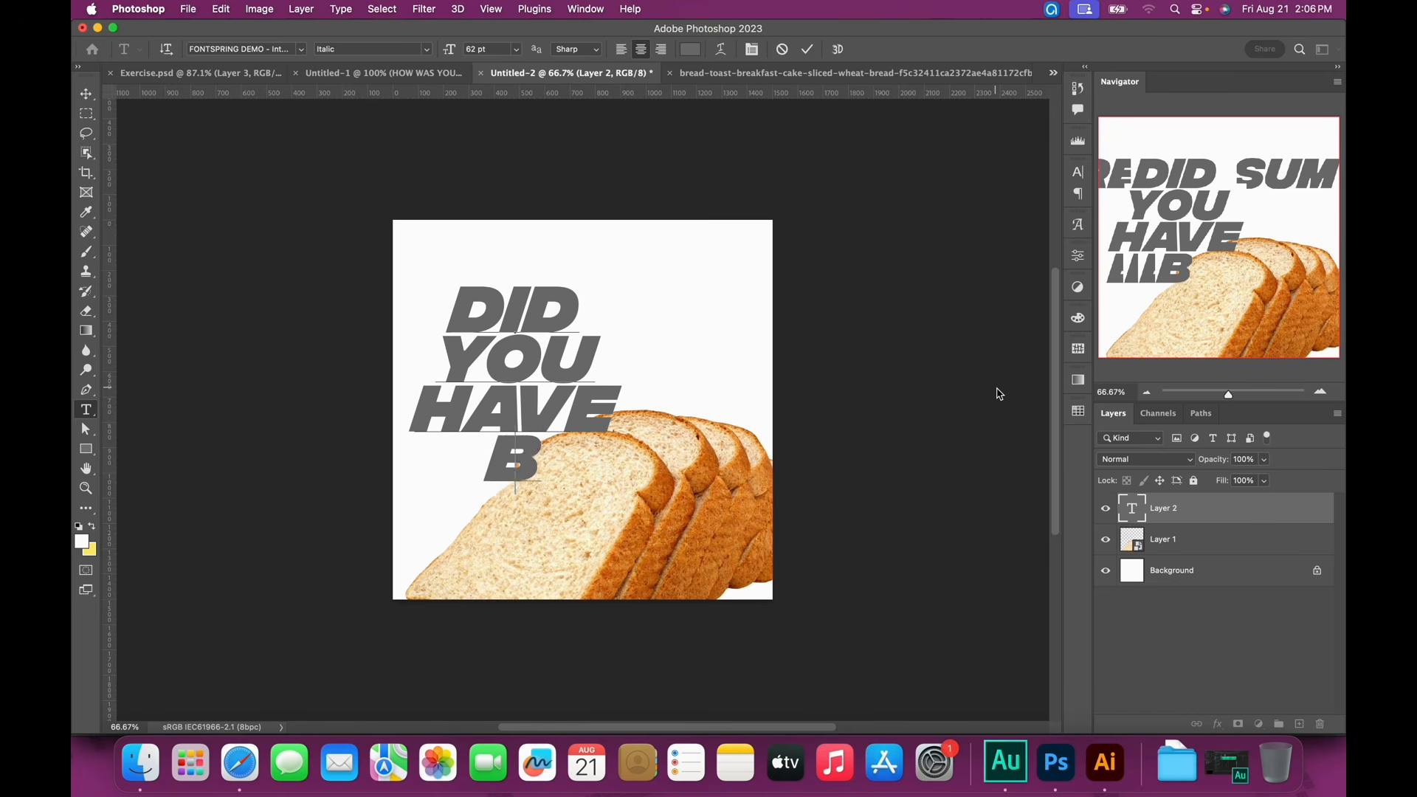
pyautogui.write('BRA')
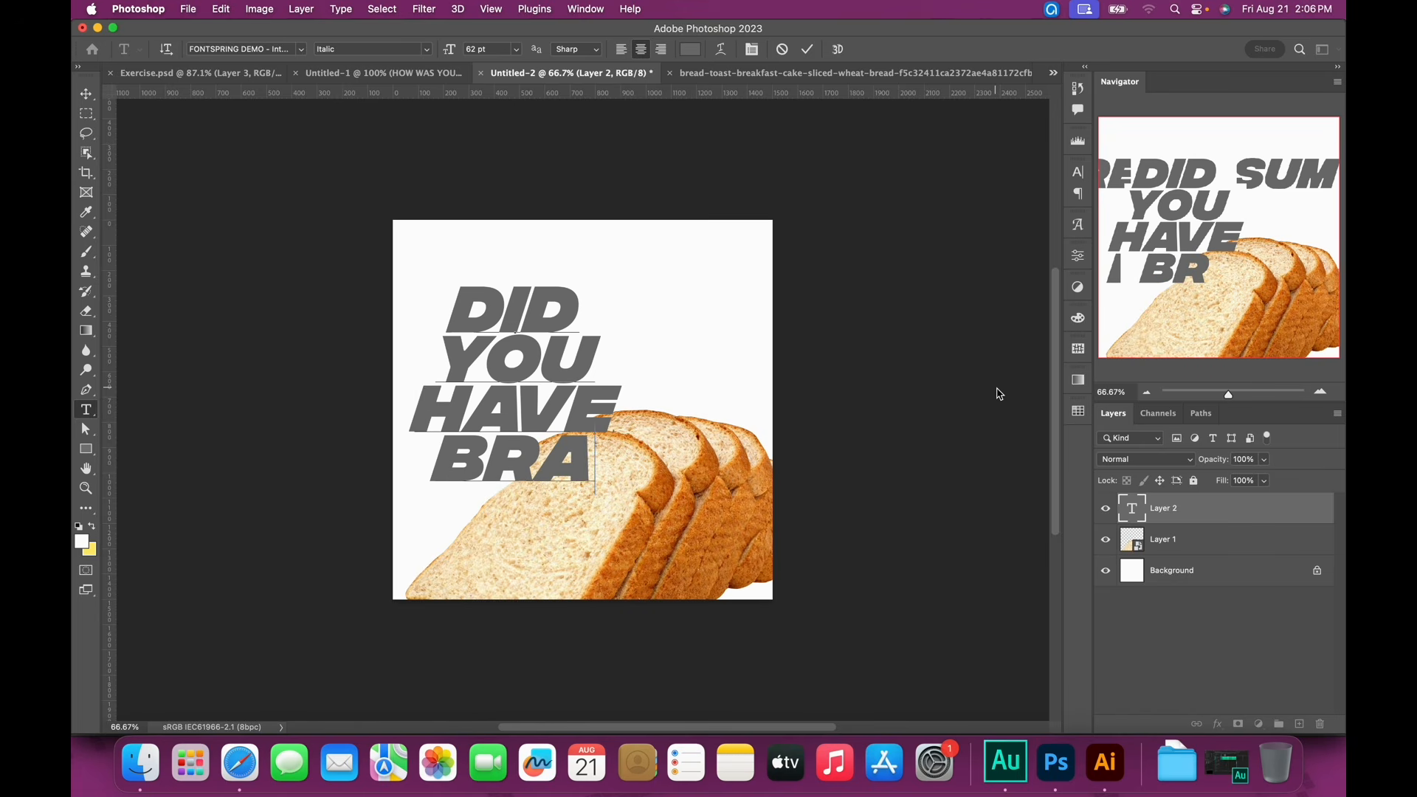
pyautogui.press('BackSpace')
pyautogui.write('EAK')
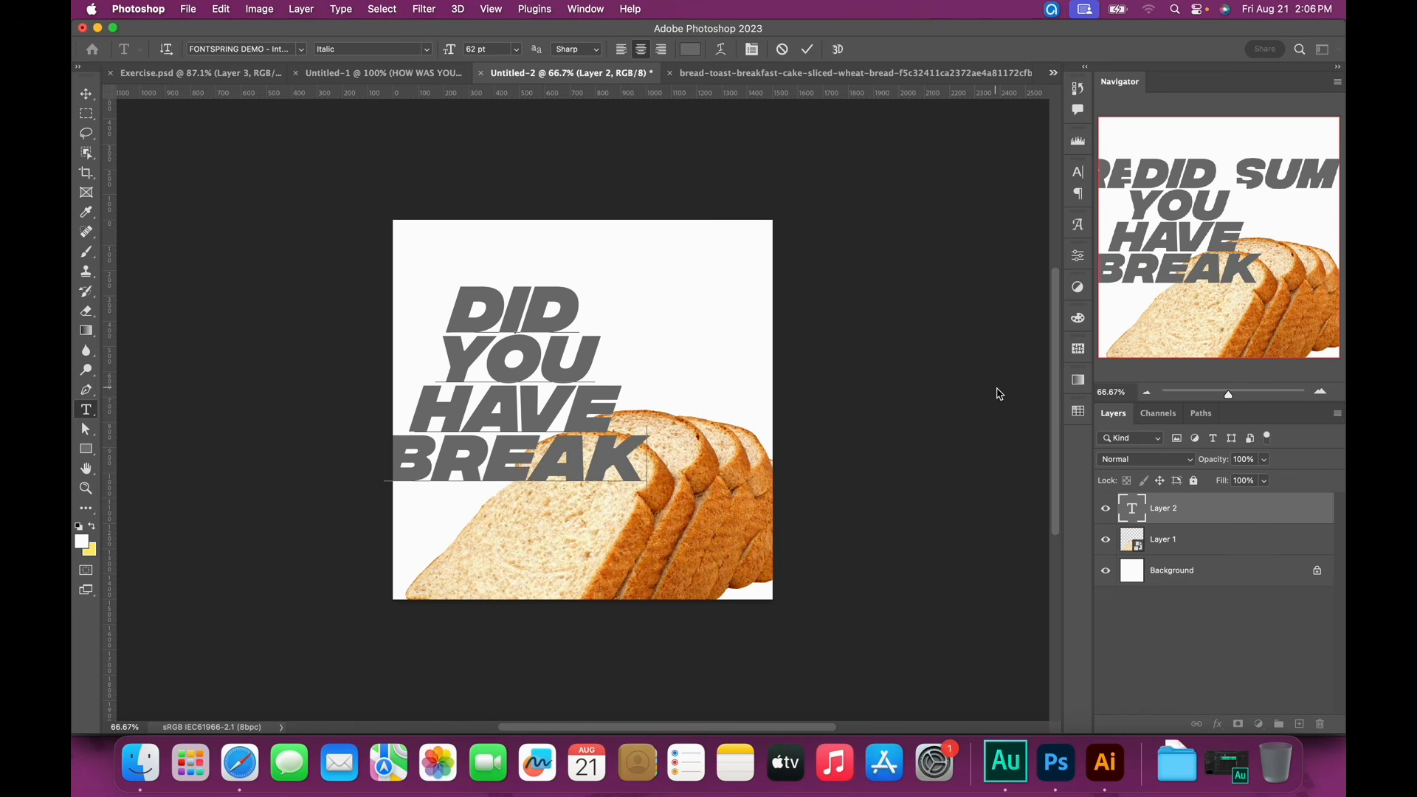
pyautogui.write('FAST')
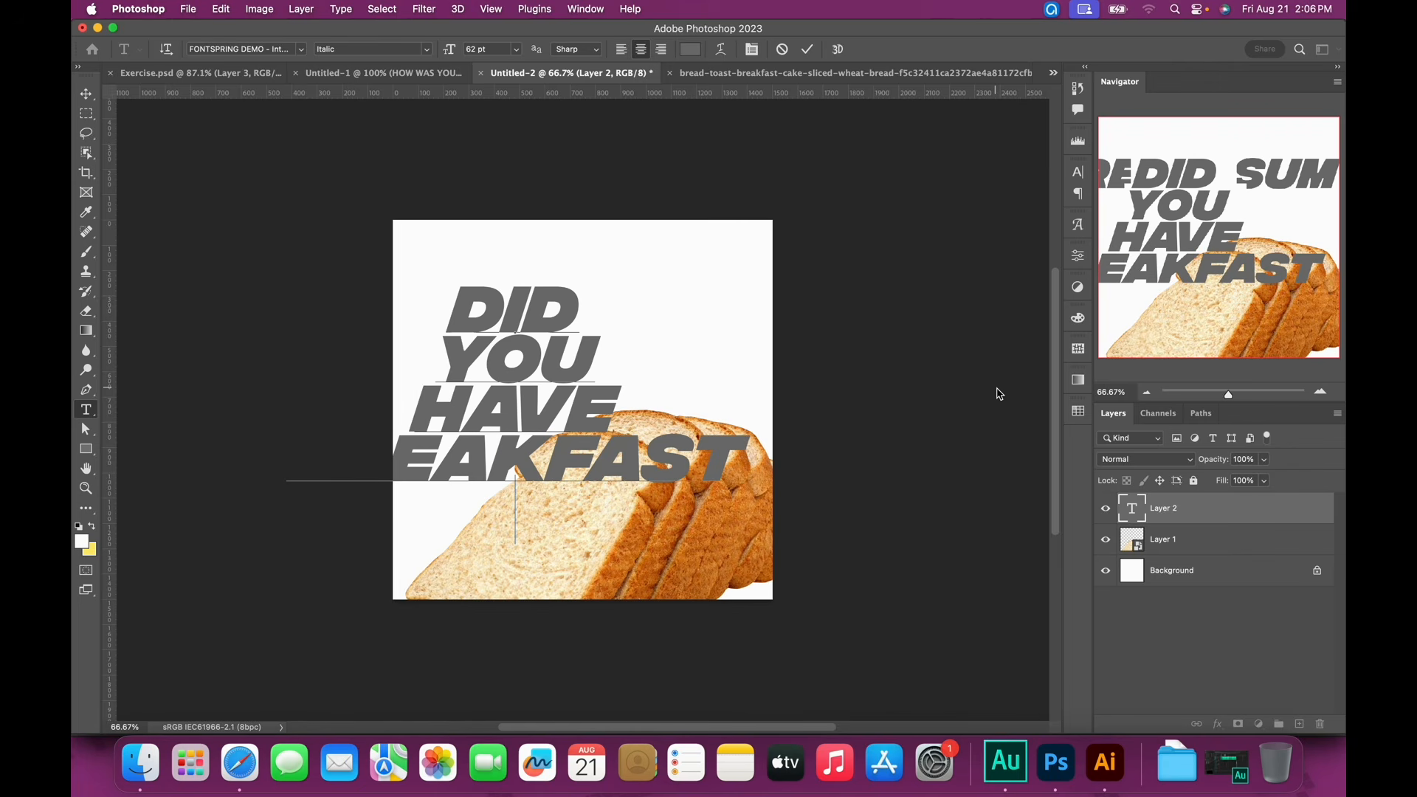
pyautogui.press('Return')
pyautogui.write('TODAY')
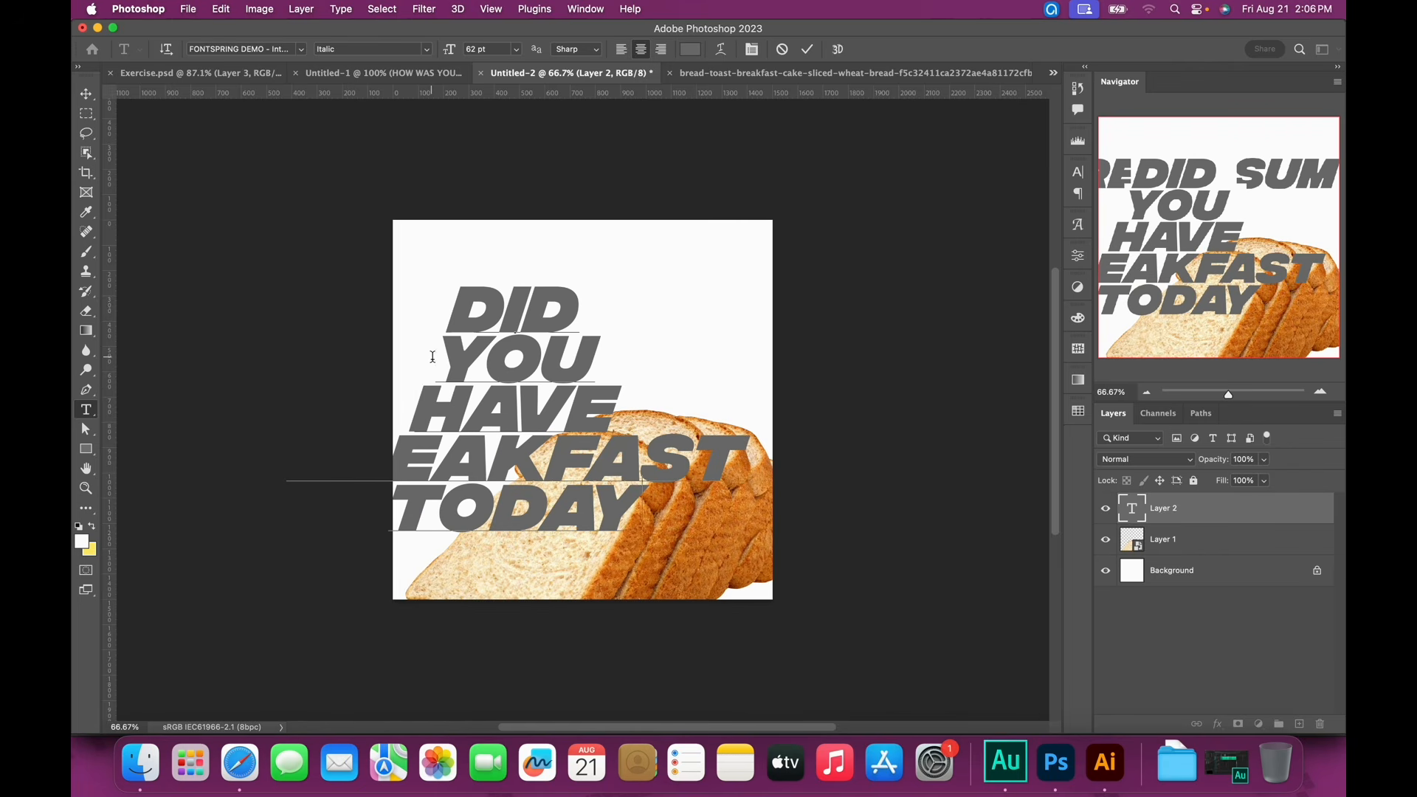
pyautogui.press('BackSpace')
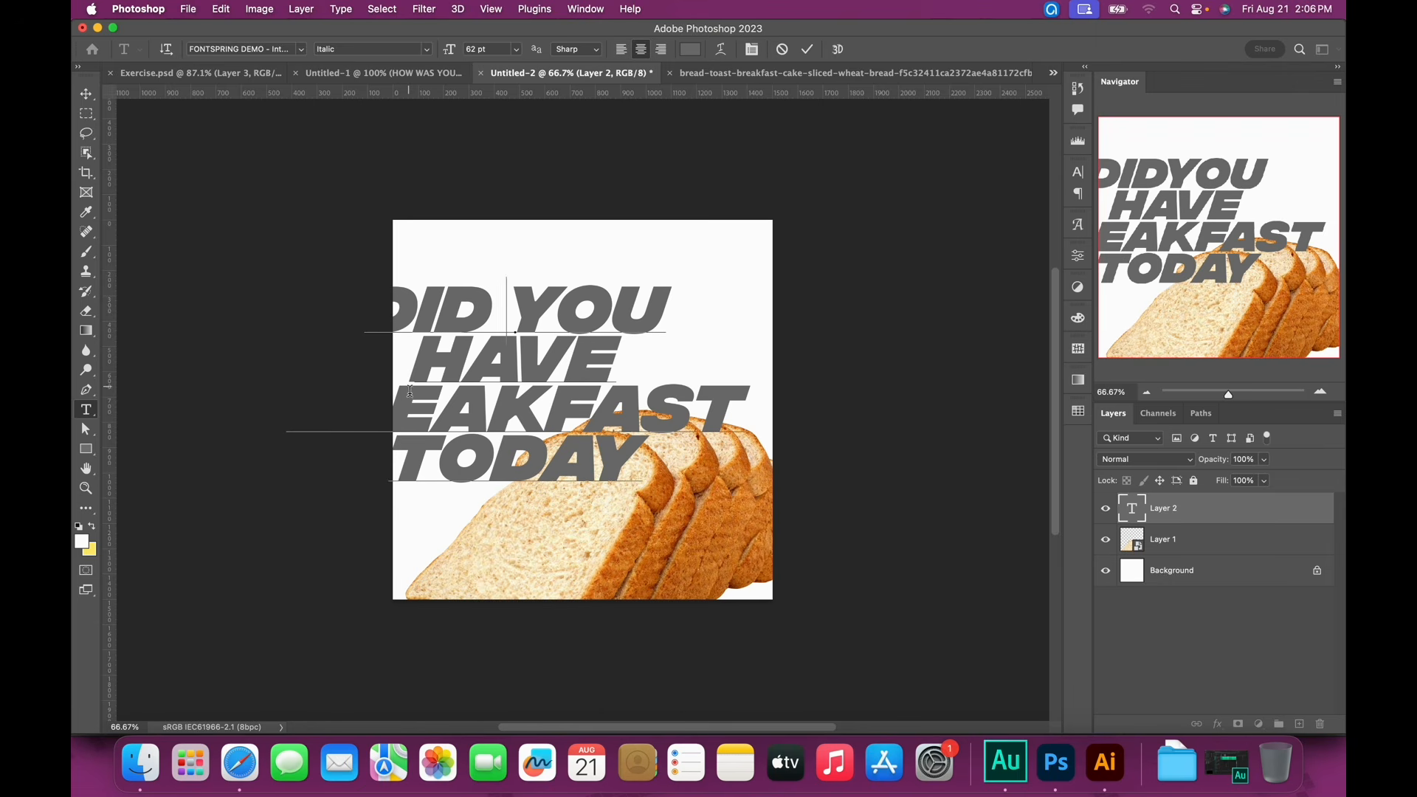
pyautogui.press('super+Return')
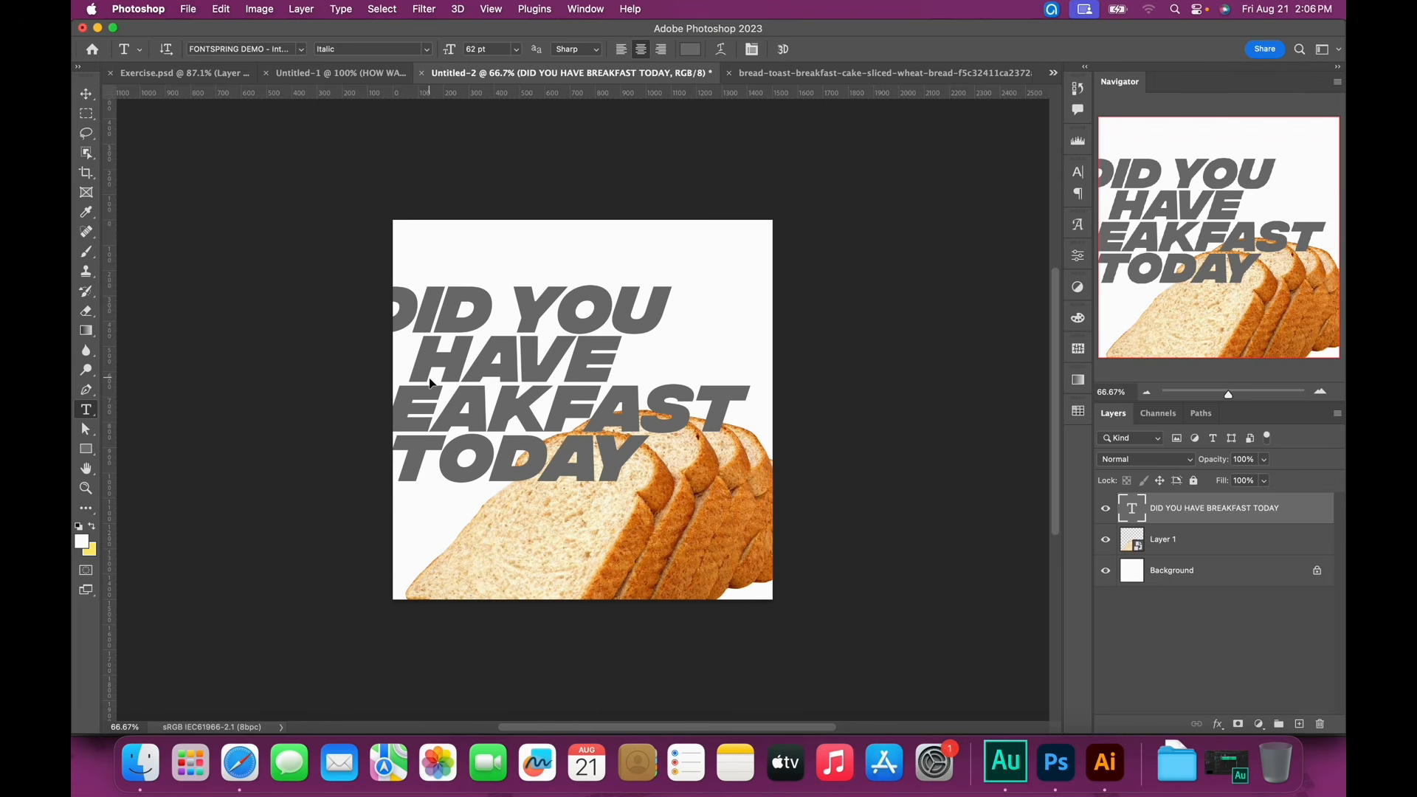
# Scale the headline down to about 74% and centre it horizontally in the area above the bread
pyautogui.press('super+t')
pyautogui.moveTo(750, 500); pyautogui.dragTo(626, 441)
pyautogui.moveTo(460, 331); pyautogui.dragTo(588, 283)
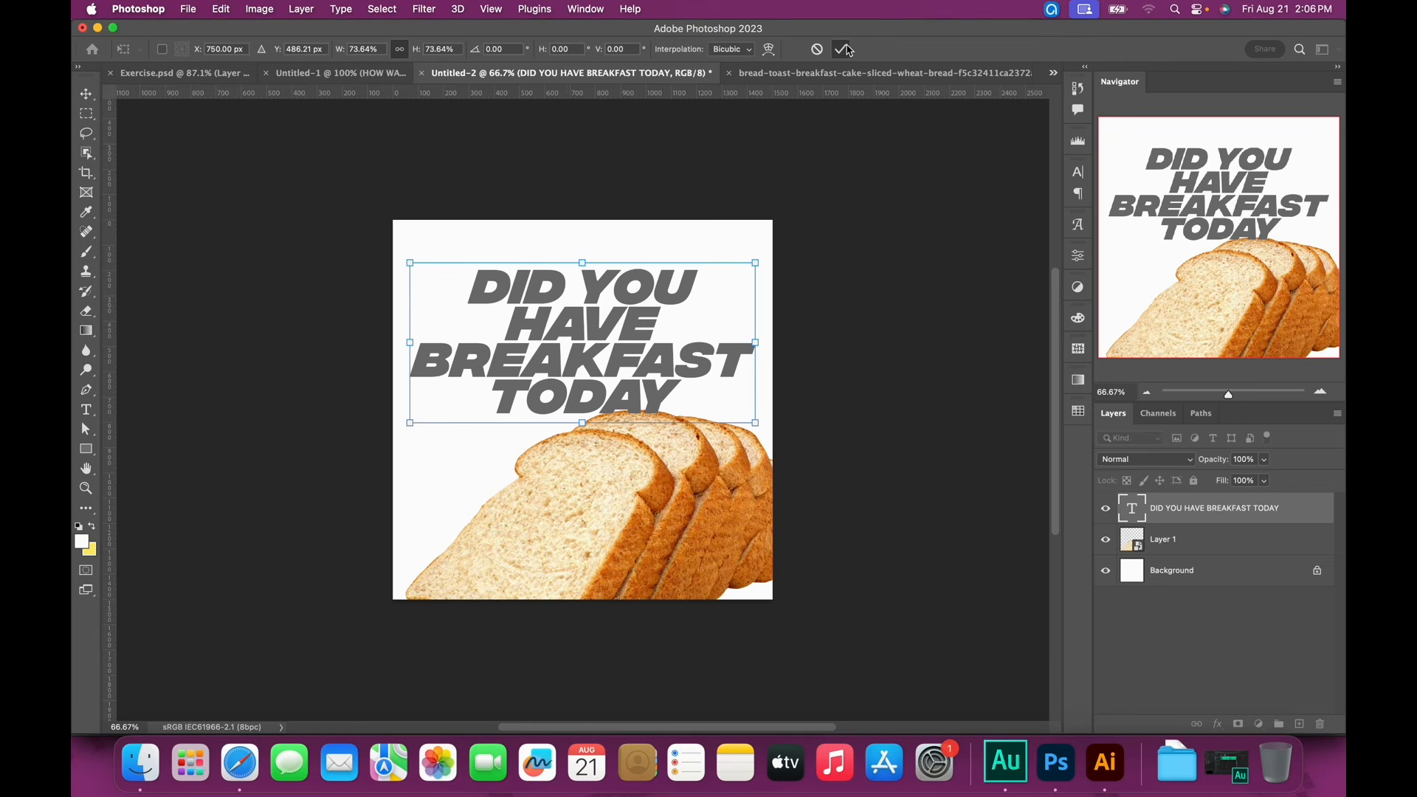
pyautogui.click(842, 50)
pyautogui.press('Return')
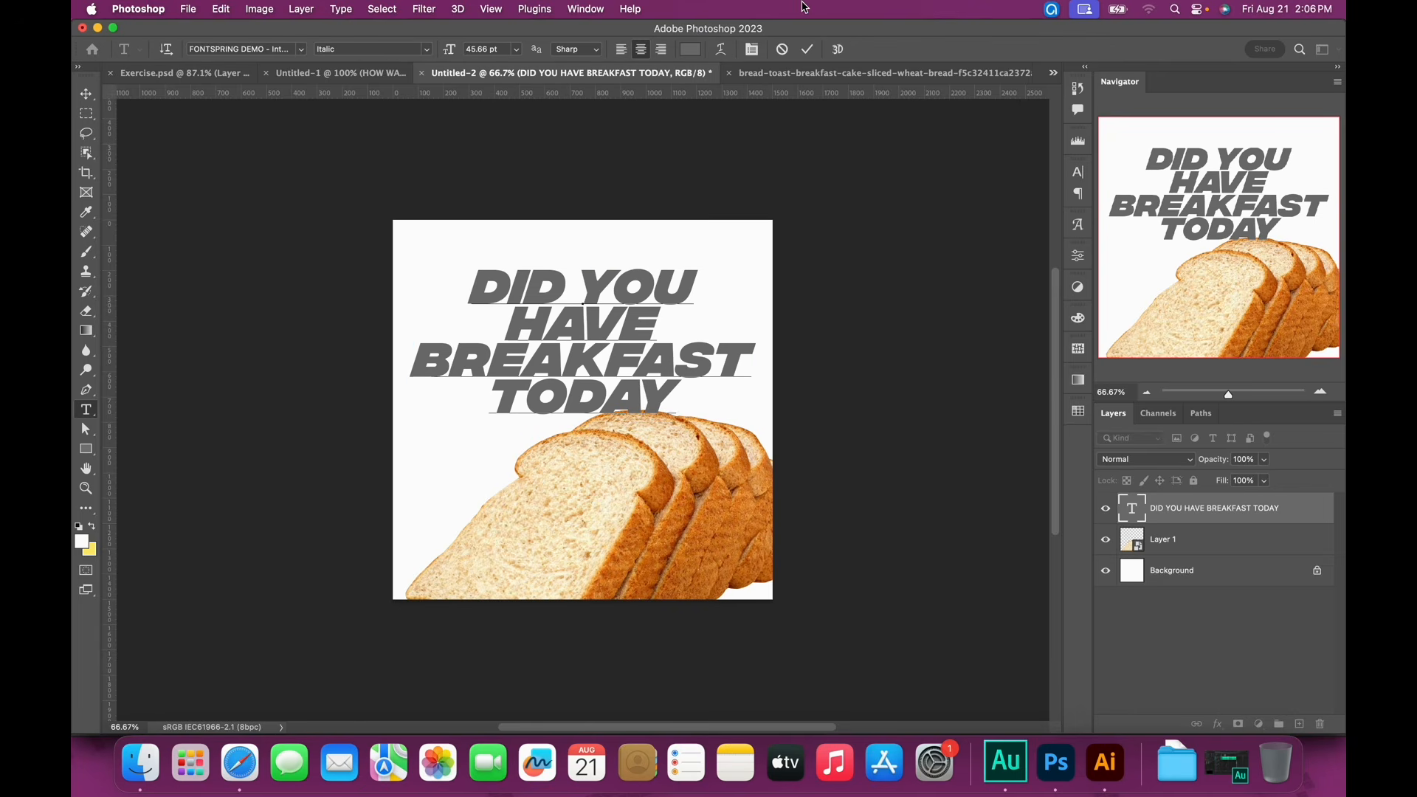
# Change the font of the whole headline to Bayside Demo Regular
pyautogui.press('super+a')
pyautogui.click(284, 52)
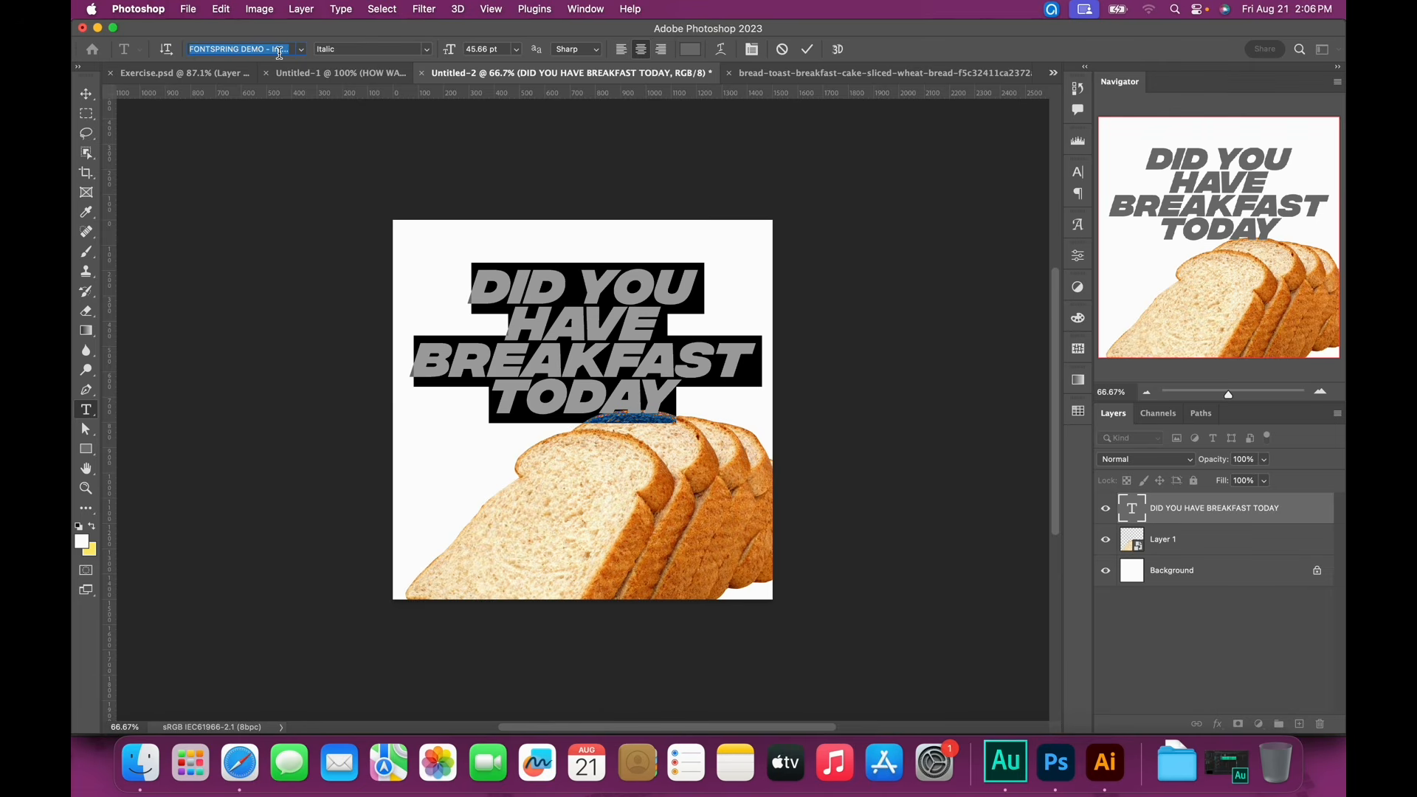
pyautogui.write('bays')
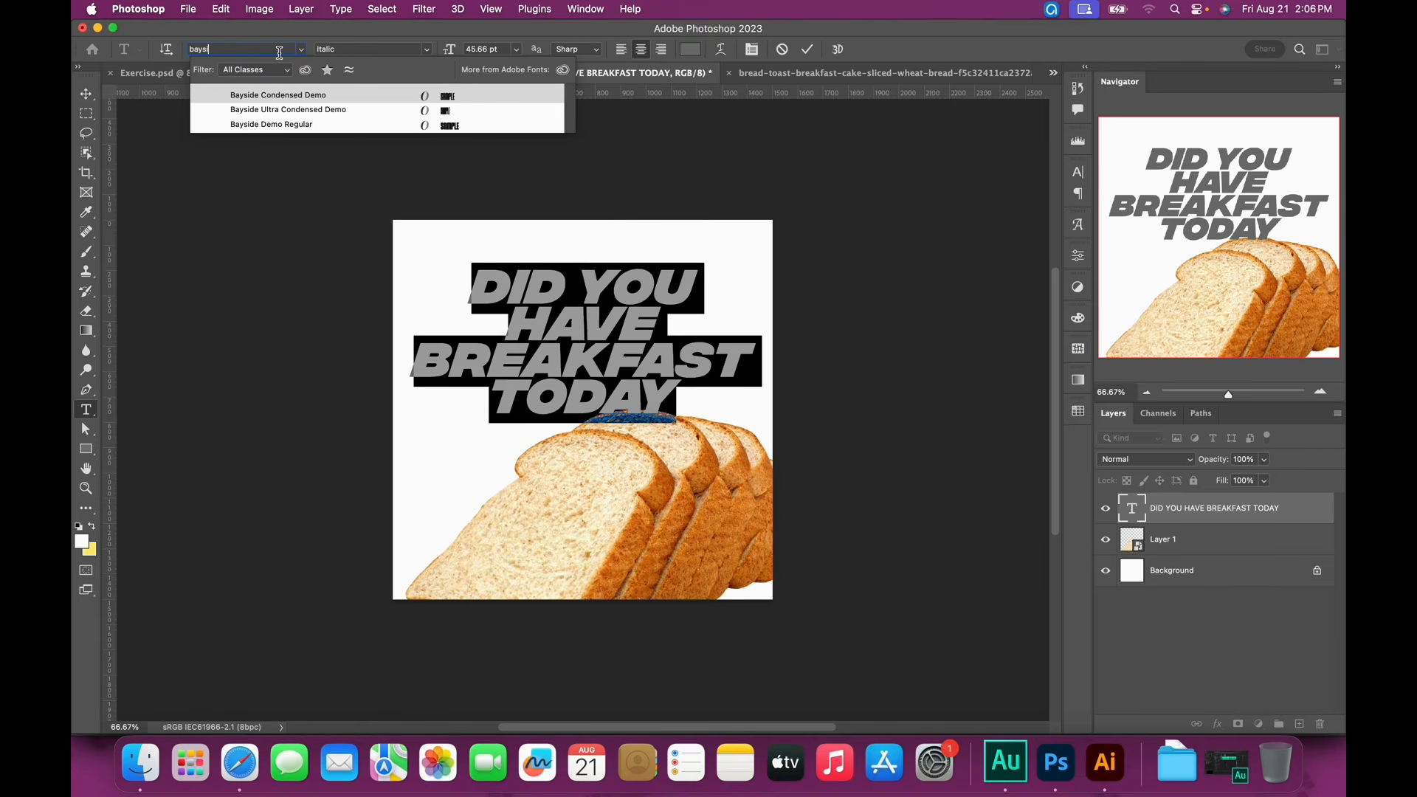
pyautogui.click(346, 127)
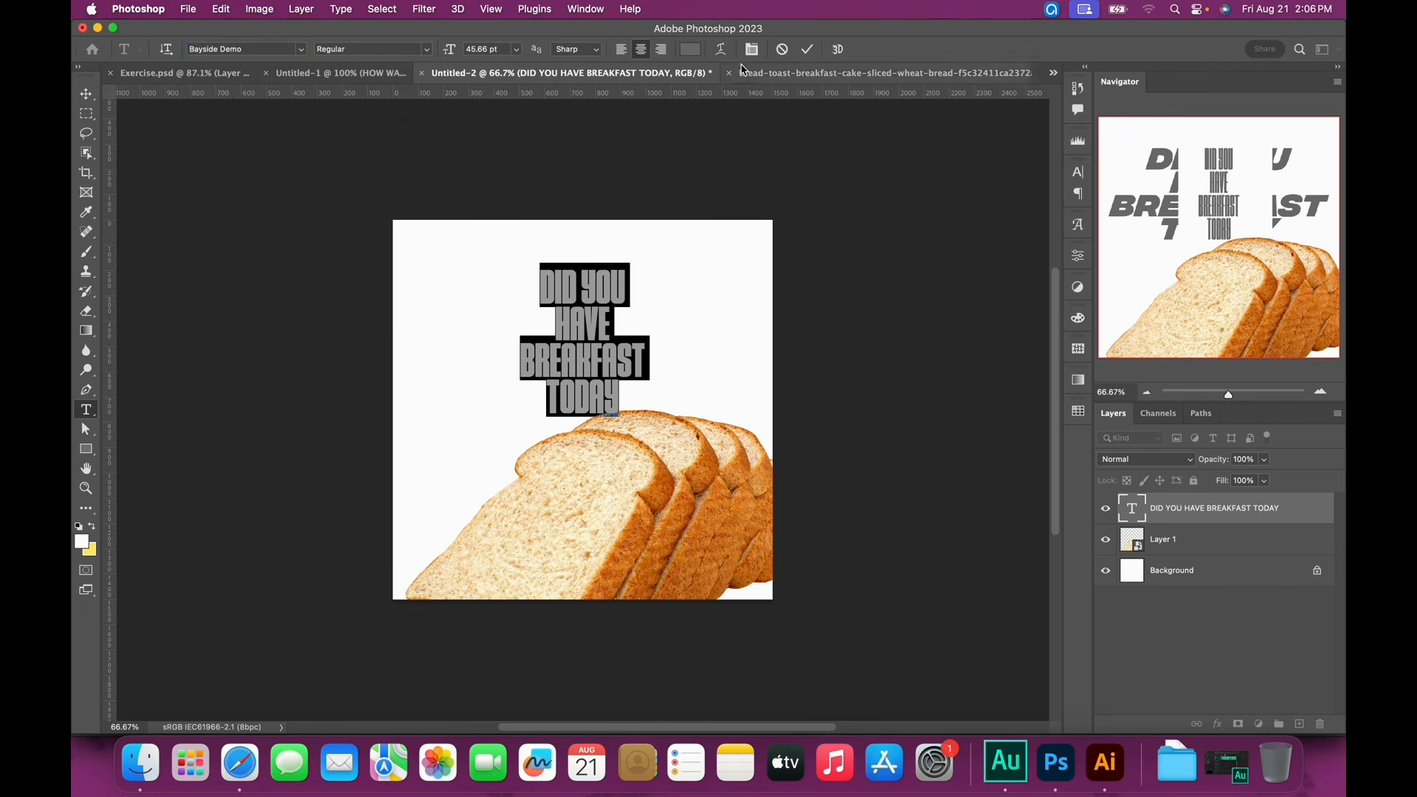
# Join HAVE to the DID YOU line and enlarge the three-line headline to about 147%
pyautogui.click(555, 327)
pyautogui.press('BackSpace')
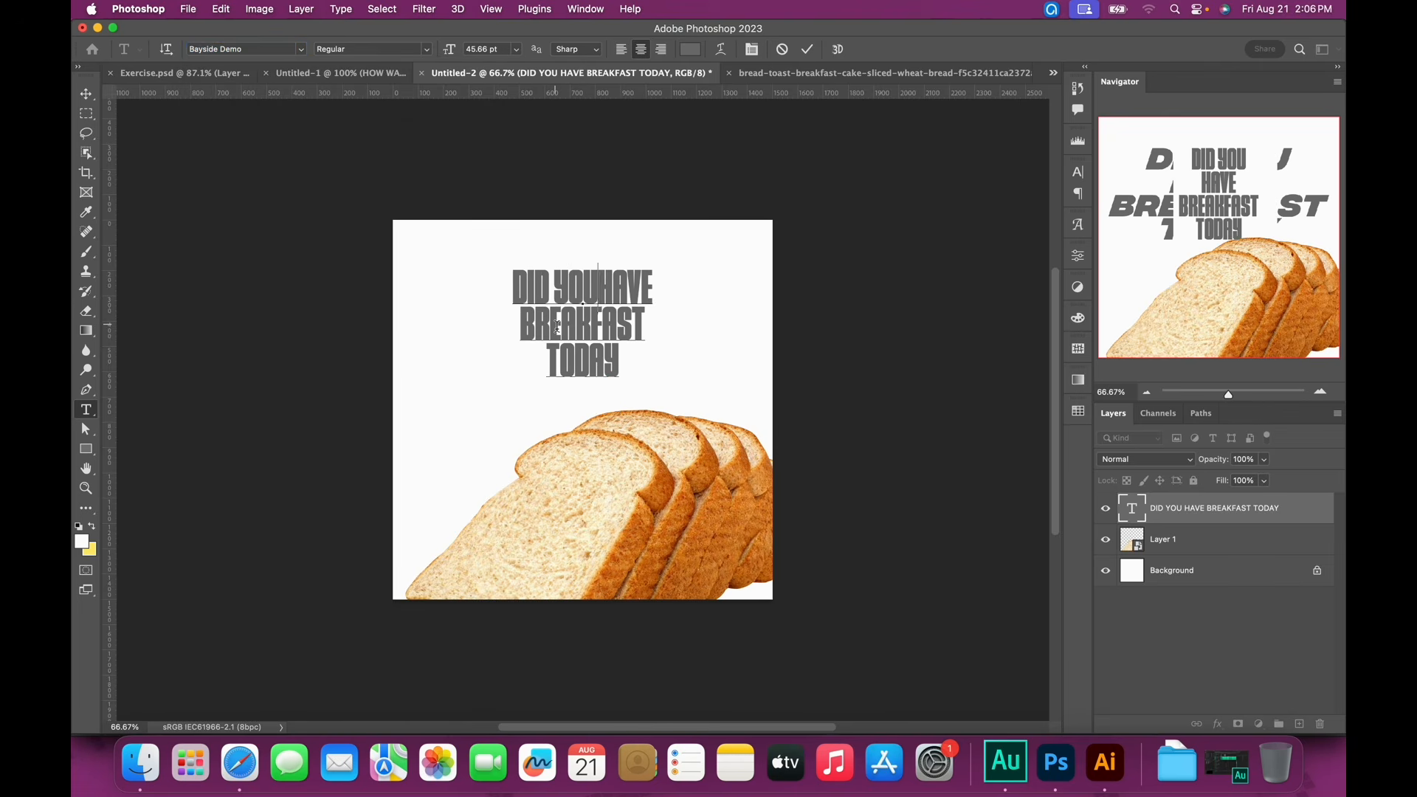
pyautogui.click(809, 50)
pyautogui.press('super+t')
pyautogui.moveTo(654, 381); pyautogui.dragTo(610, 374)
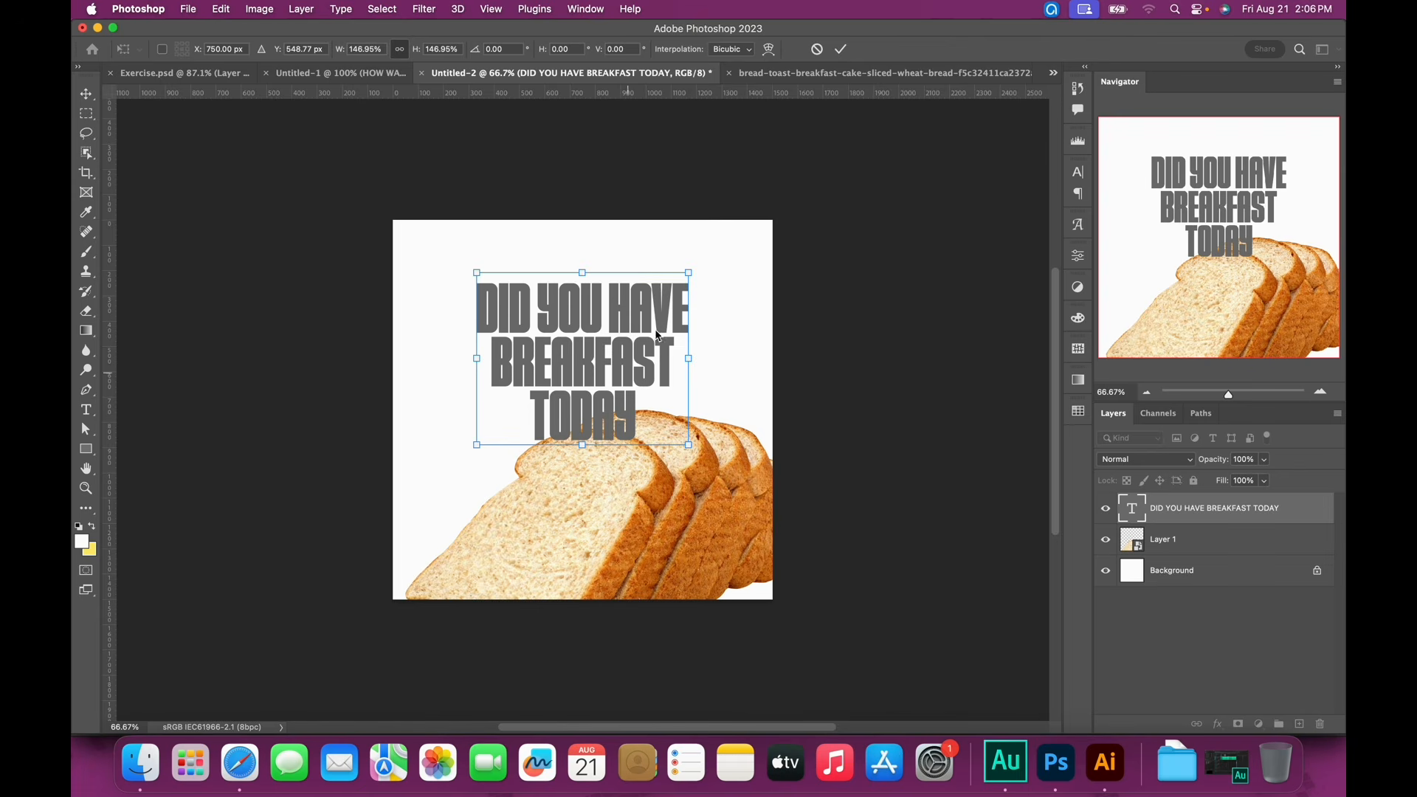
pyautogui.click(851, 53)
# Delete the word TODAY from the headline
pyautogui.doubleClick(624, 318)
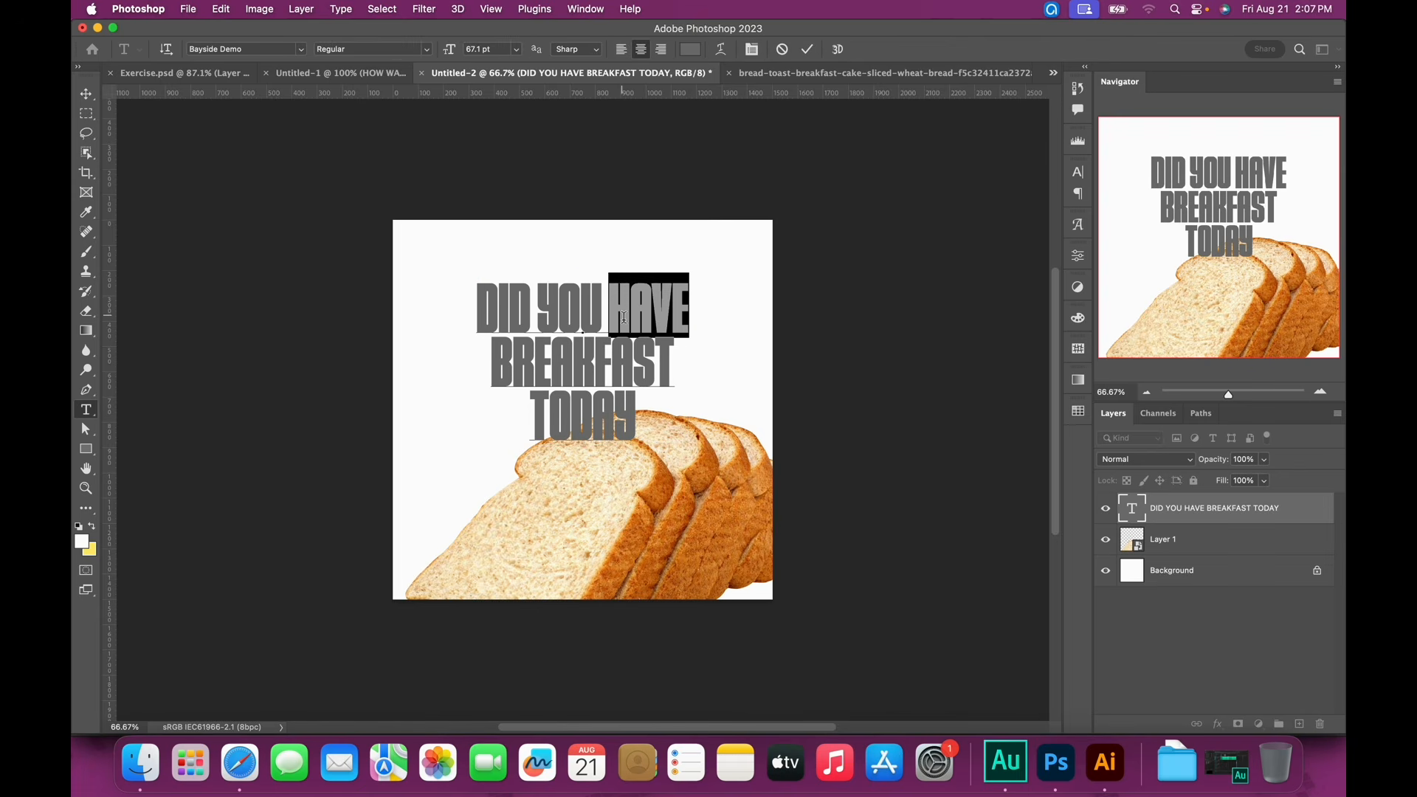
pyautogui.moveTo(535, 403); pyautogui.dragTo(668, 404)
pyautogui.press('BackSpace')
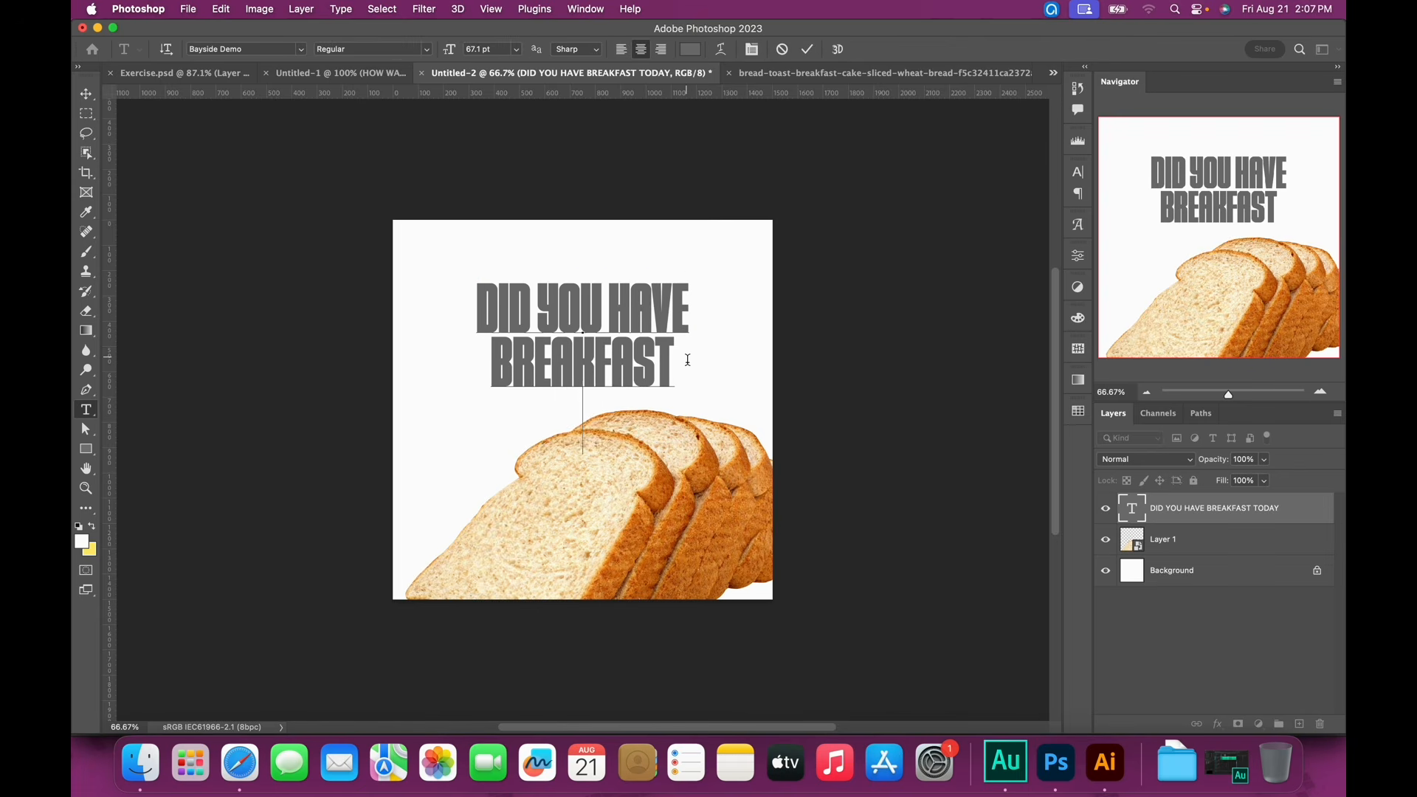
pyautogui.click(688, 362)
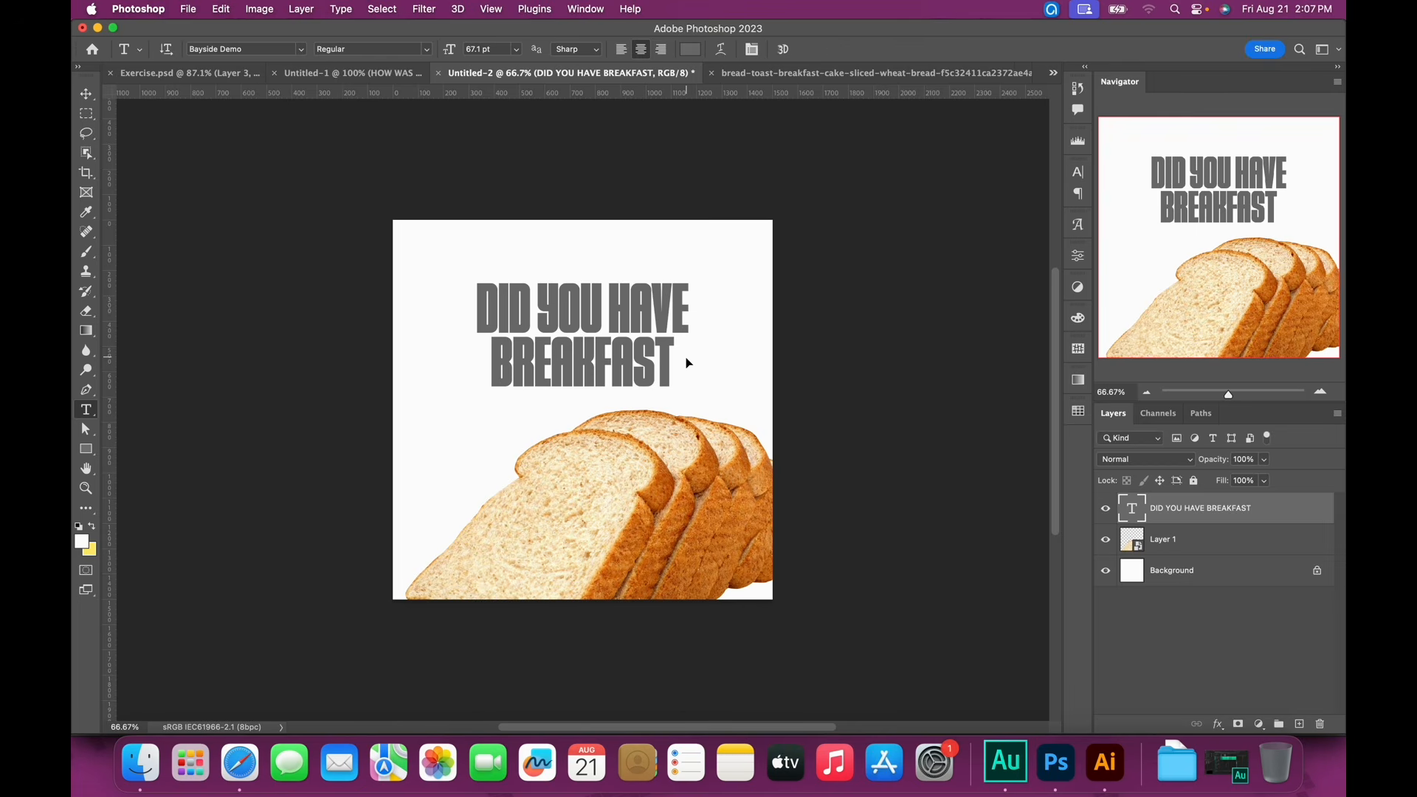
# Enlarge the two-line headline to about 113% just above the bread and move its layer below the bread layer
pyautogui.press('super+t')
pyautogui.moveTo(694, 396); pyautogui.dragTo(707, 404)
pyautogui.moveTo(653, 341); pyautogui.dragTo(673, 301)
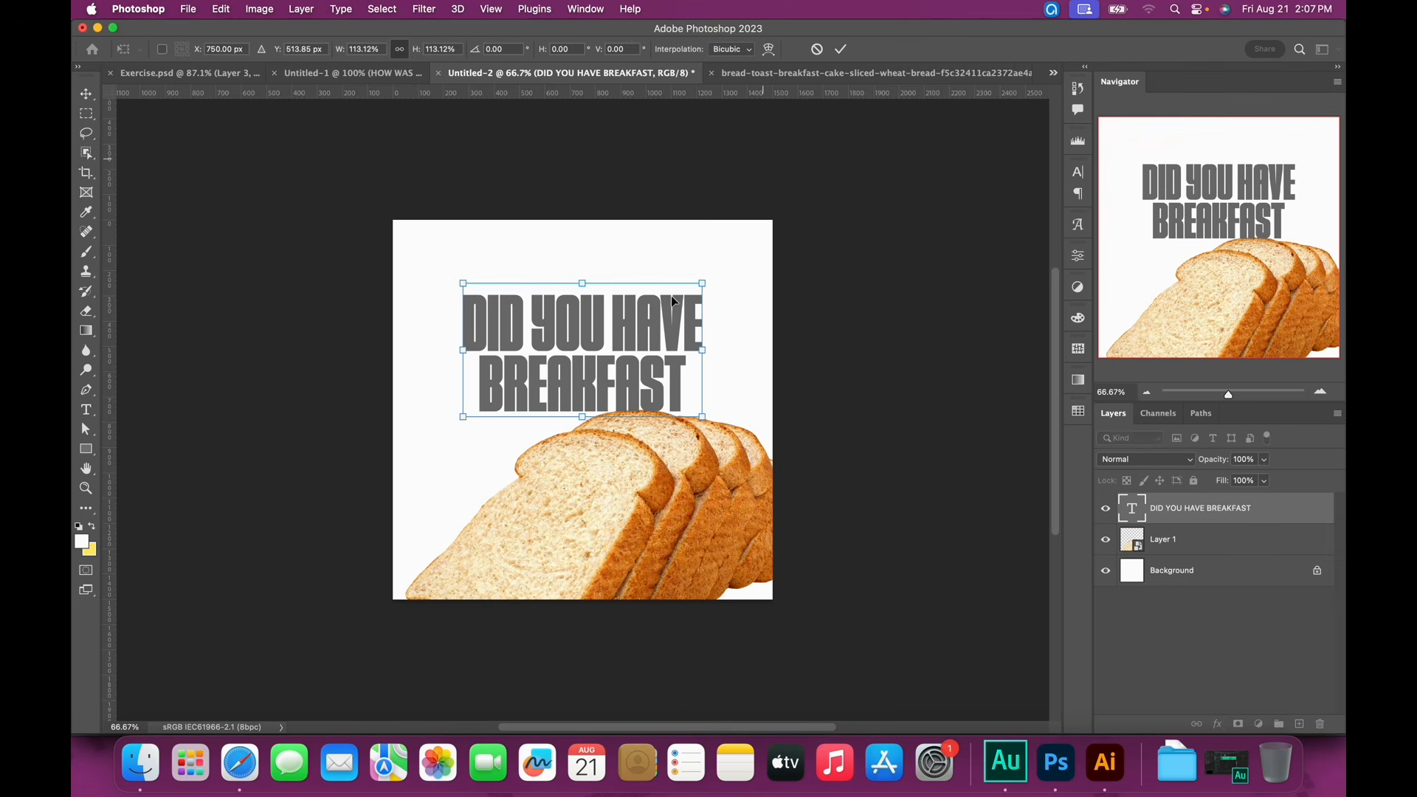
pyautogui.click(840, 48)
pyautogui.moveTo(1271, 510); pyautogui.dragTo(1254, 557)
pyautogui.click(617, 356)
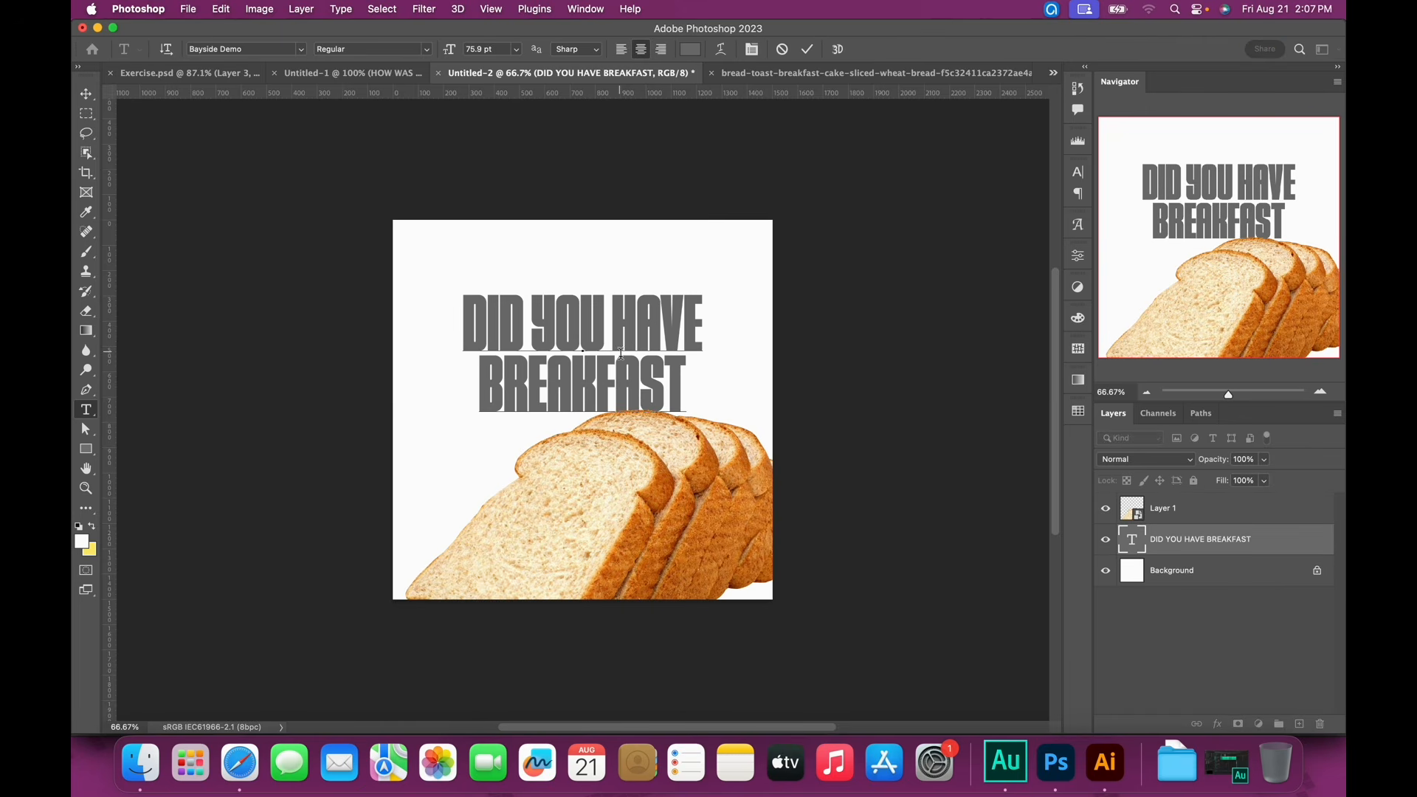
pyautogui.click(807, 49)
# Try the Tusker Grotesk 4600 Semibold font on the word HAVE and return it to Bayside Demo
pyautogui.click(626, 354)
pyautogui.moveTo(612, 328); pyautogui.dragTo(703, 333)
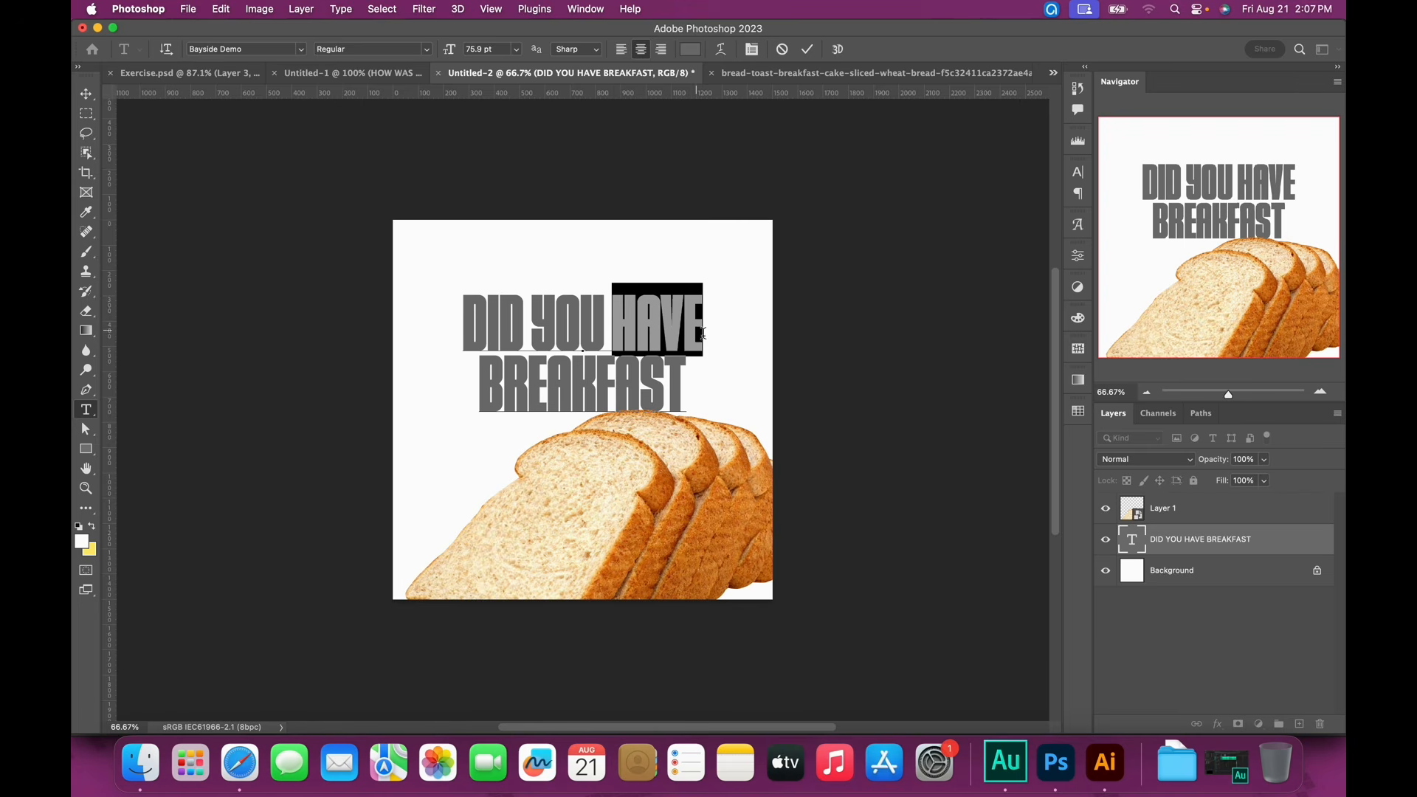
pyautogui.click(262, 52)
pyautogui.write('tuske')
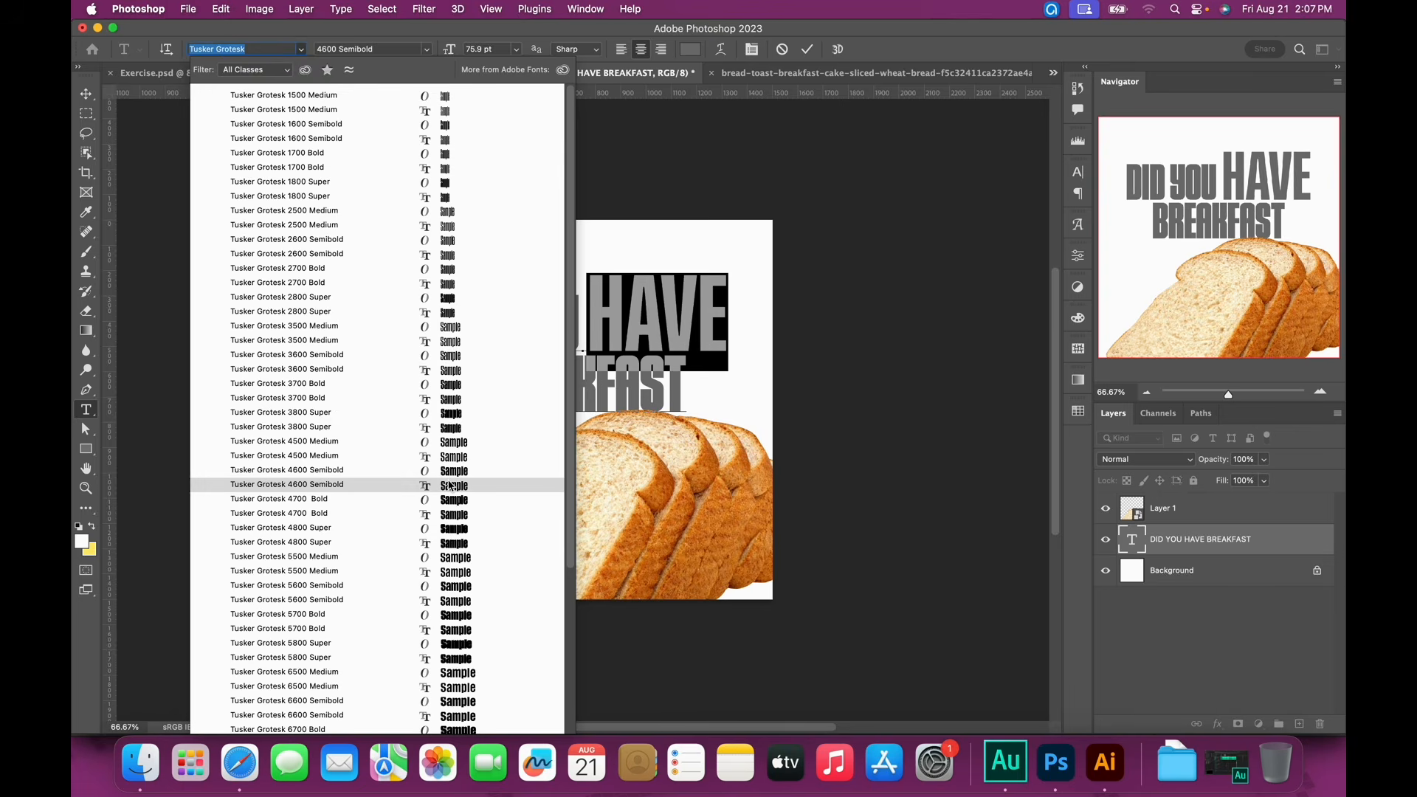
pyautogui.click(288, 485)
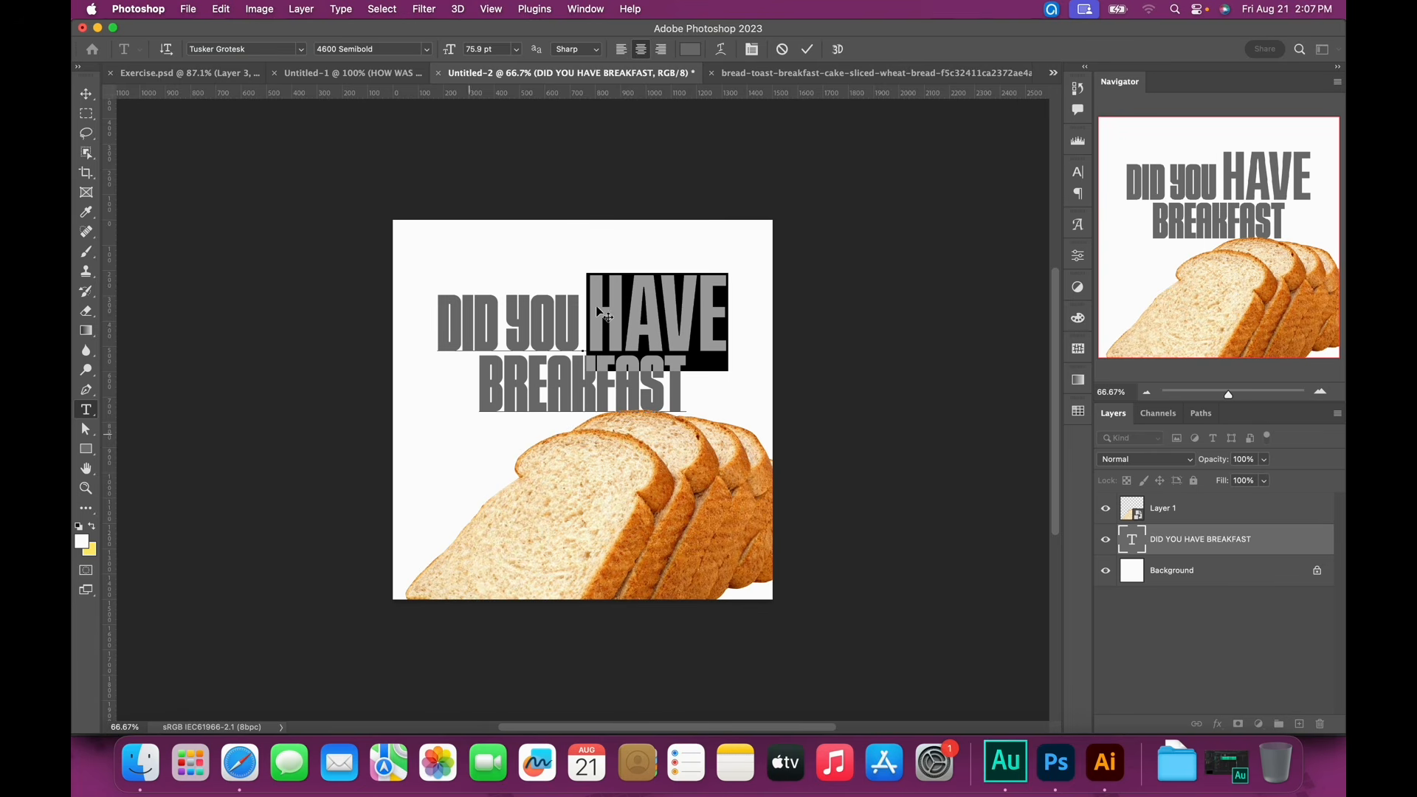
pyautogui.click(300, 52)
pyautogui.click(283, 112)
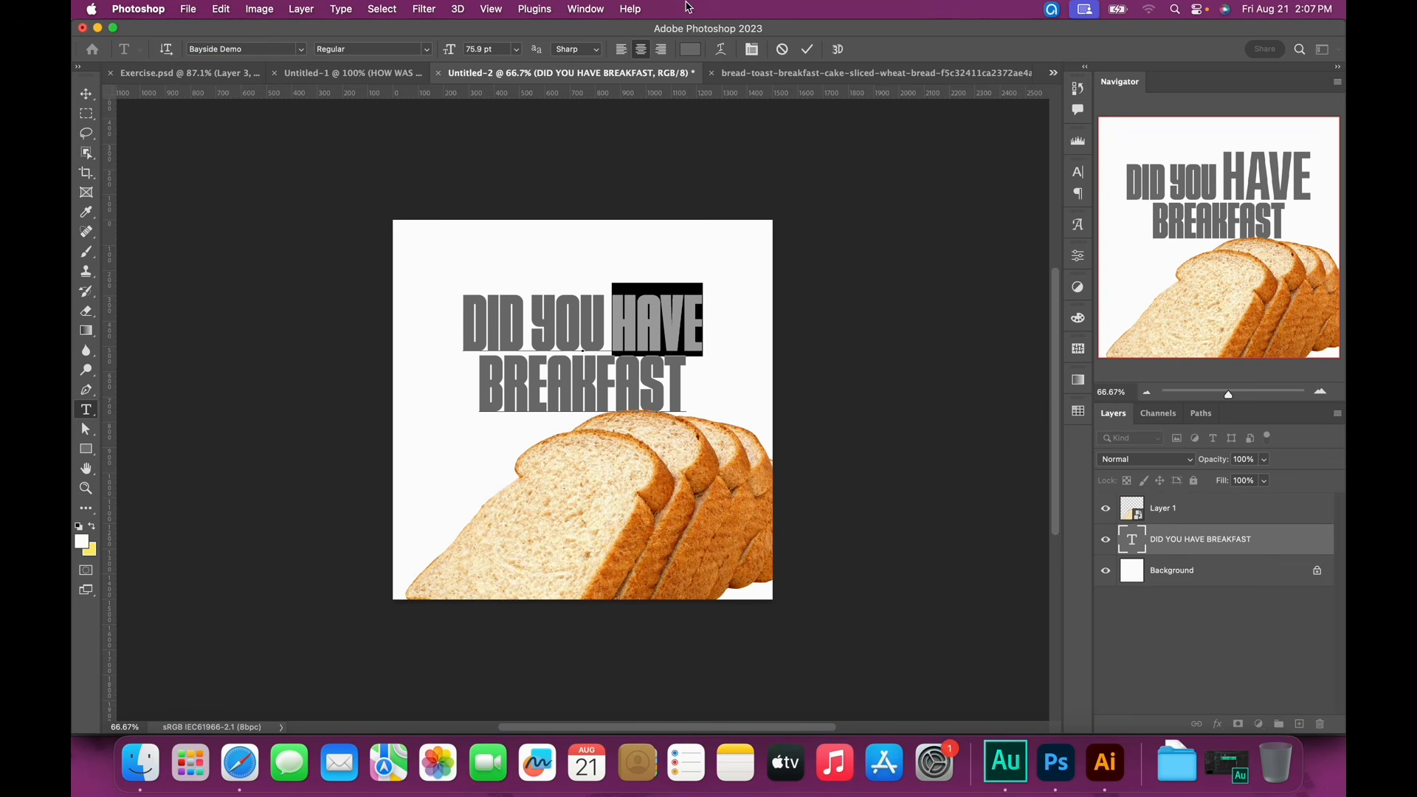
# Apply faux italic to the word HAVE in the headline
pyautogui.click(752, 49)
pyautogui.click(933, 281)
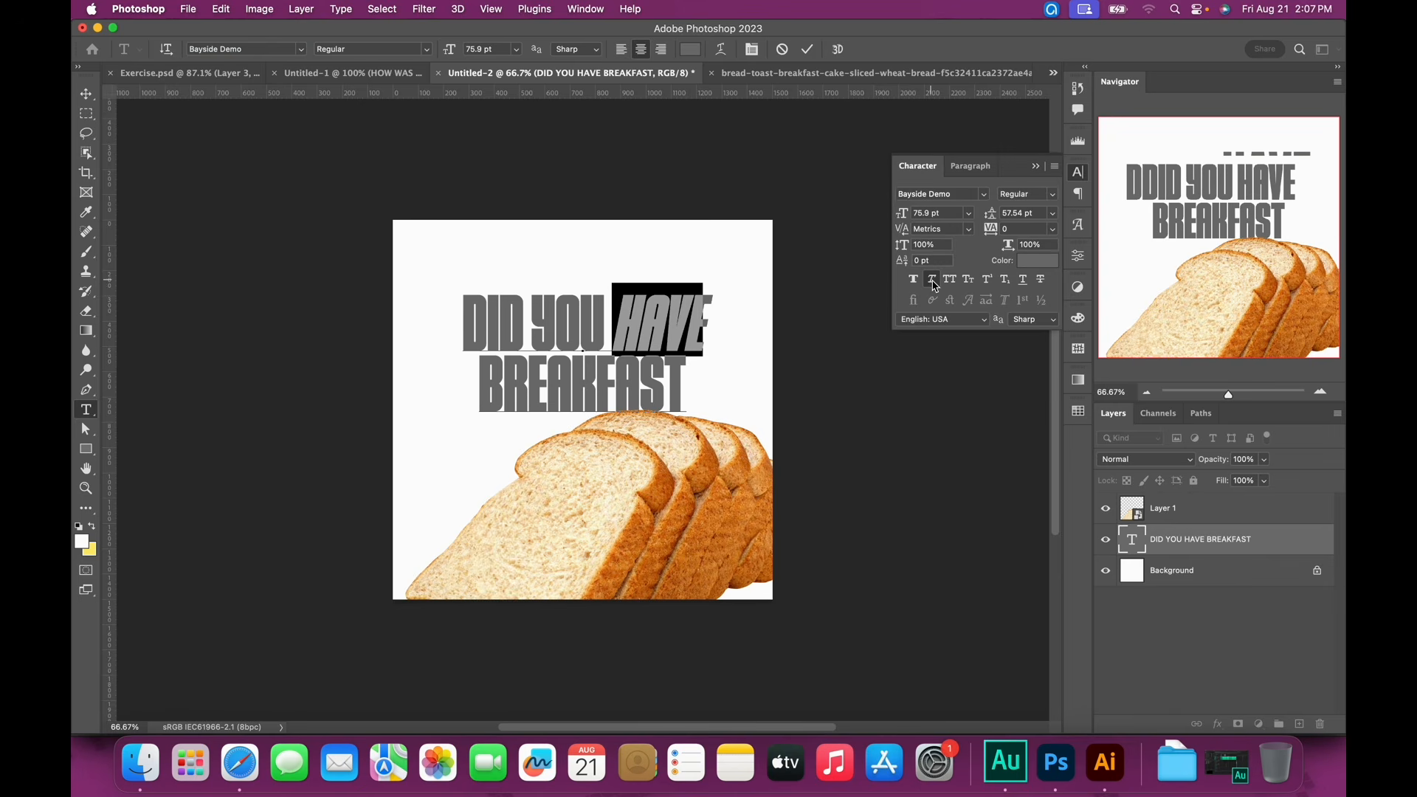
pyautogui.click(565, 327)
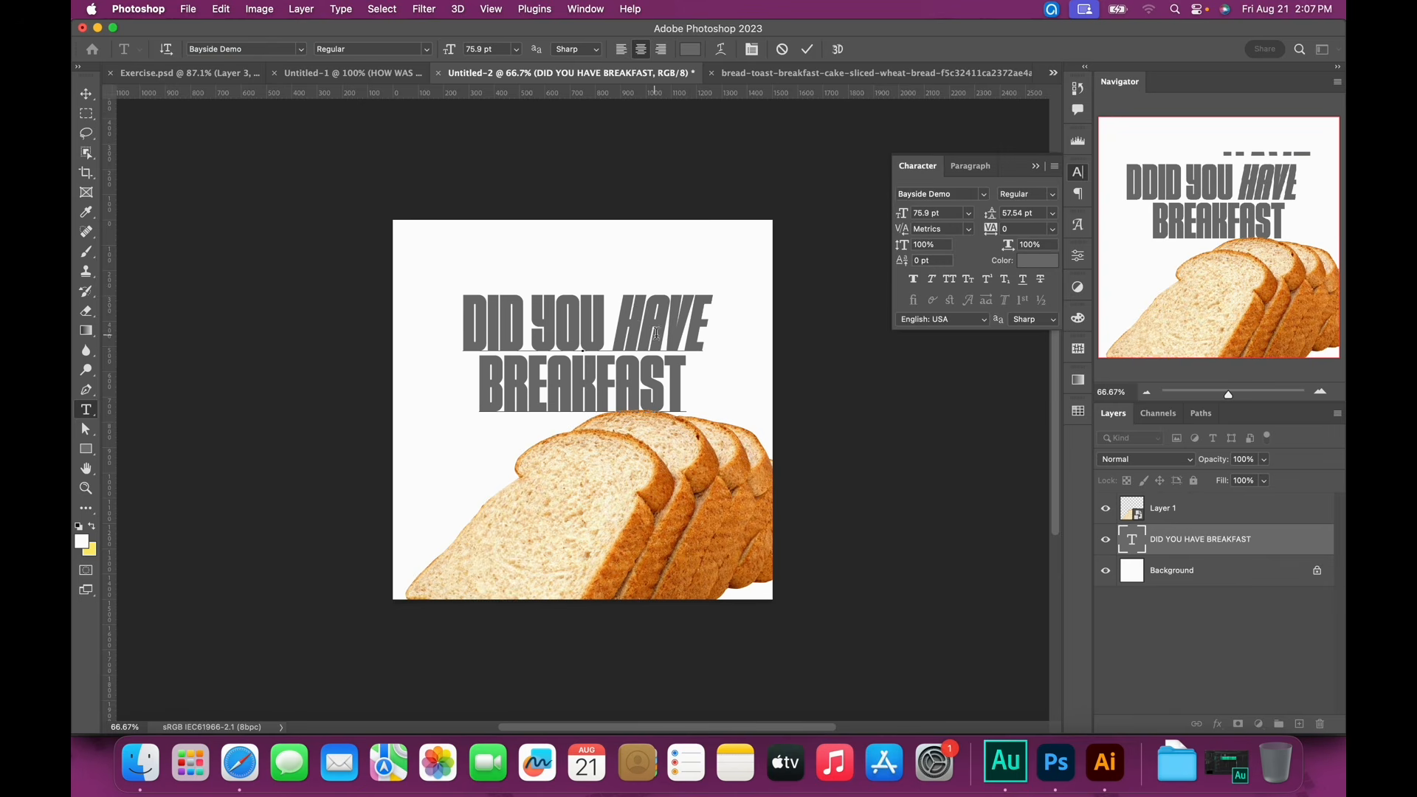
# Remove the word HAVE from the headline's first line, leaving a blank gap after DID YOU
pyautogui.moveTo(613, 340); pyautogui.dragTo(727, 323)
pyautogui.click(621, 312)
pyautogui.moveTo(621, 312); pyautogui.dragTo(743, 325)
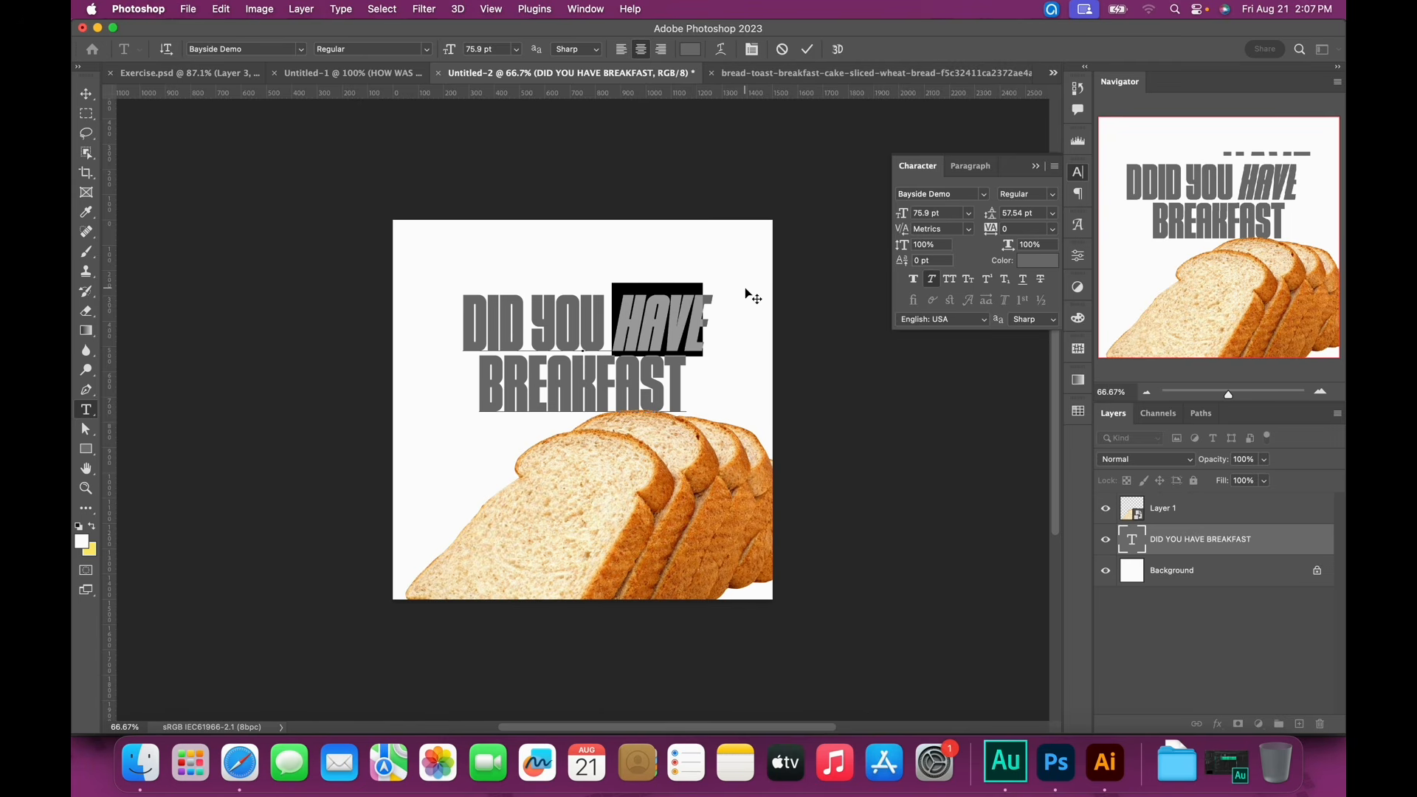
pyautogui.press('BackSpace')
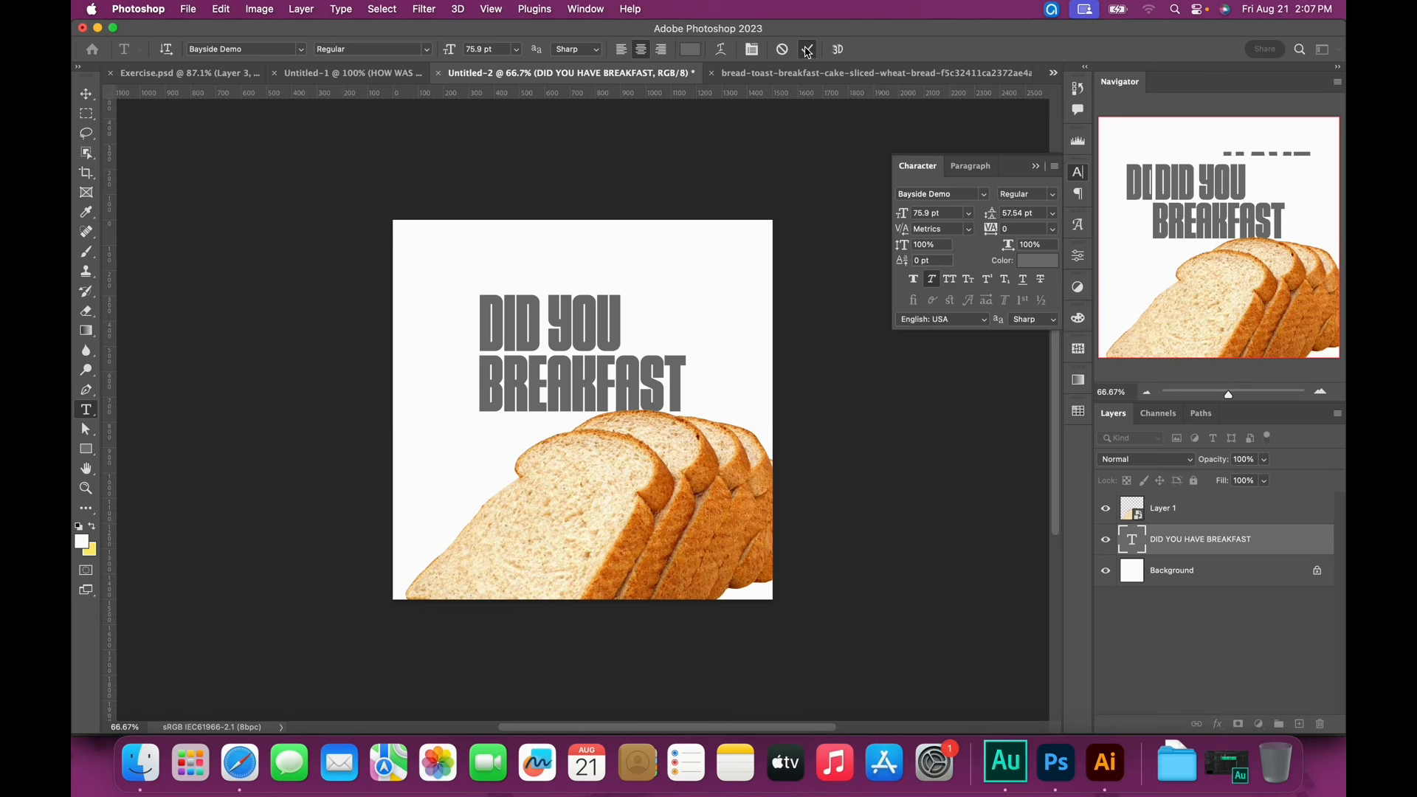
pyautogui.click(808, 50)
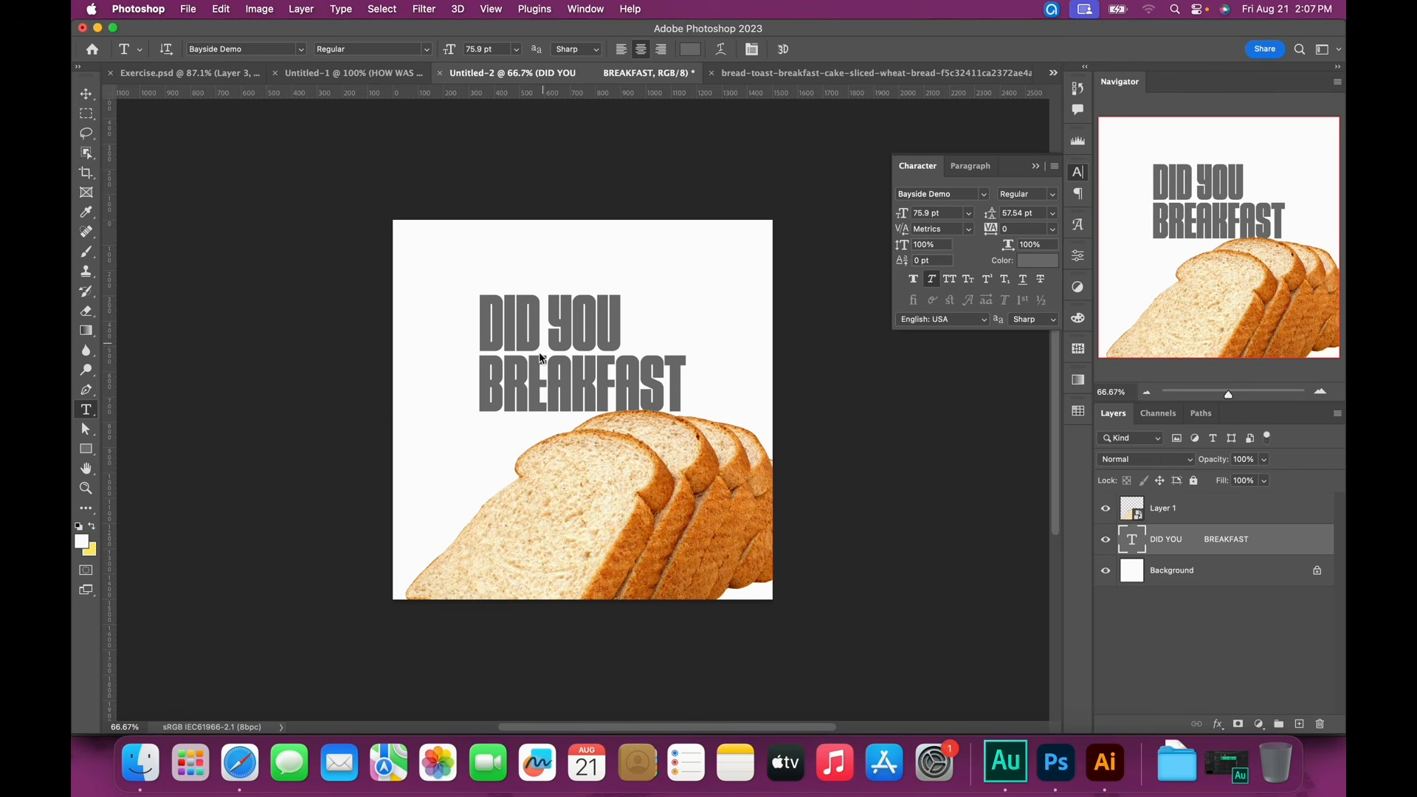
# Duplicate the headline text layer and replace the copy's text with HAVE
pyautogui.press('v')
pyautogui.moveTo(544, 347); pyautogui.dragTo(682, 297)
pyautogui.doubleClick(672, 290)
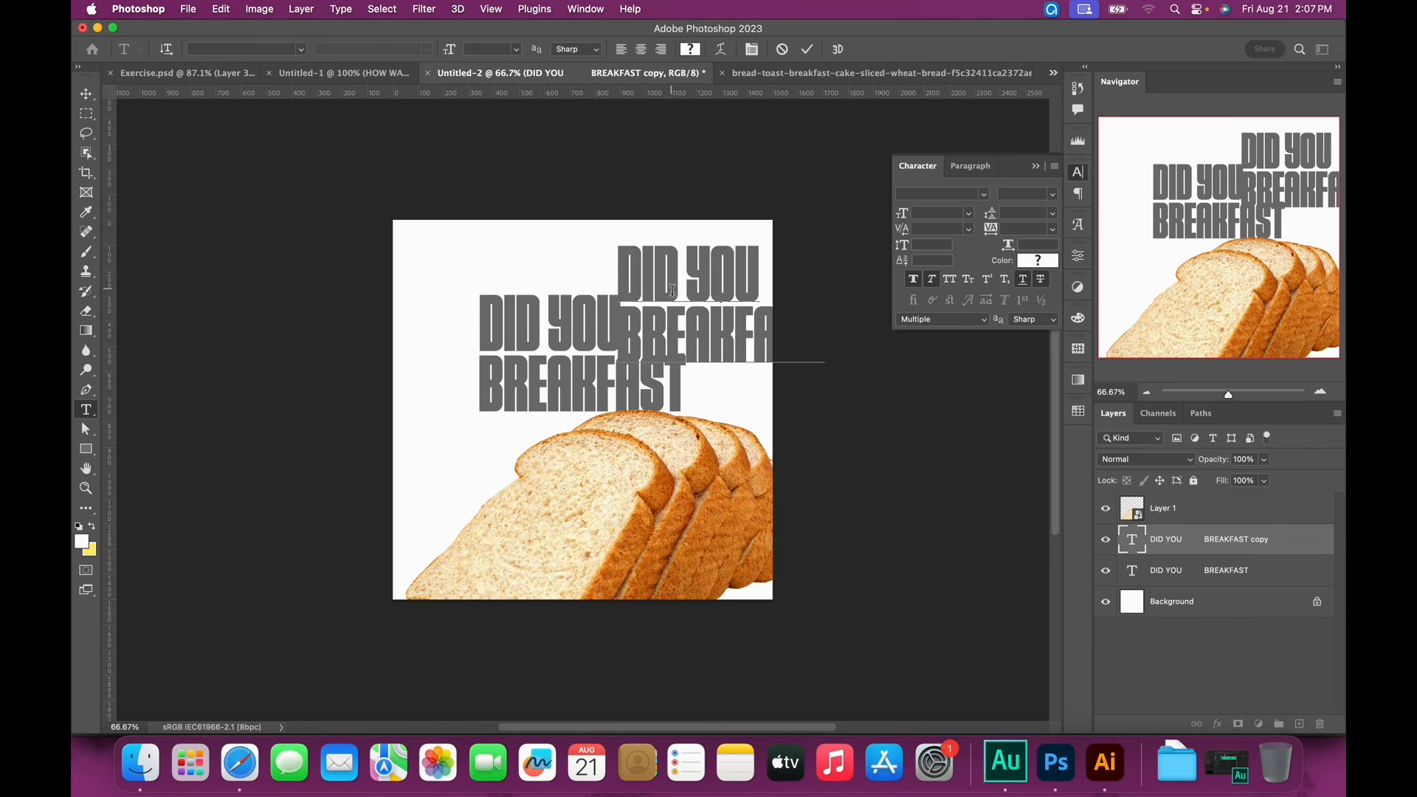
pyautogui.press('super+a')
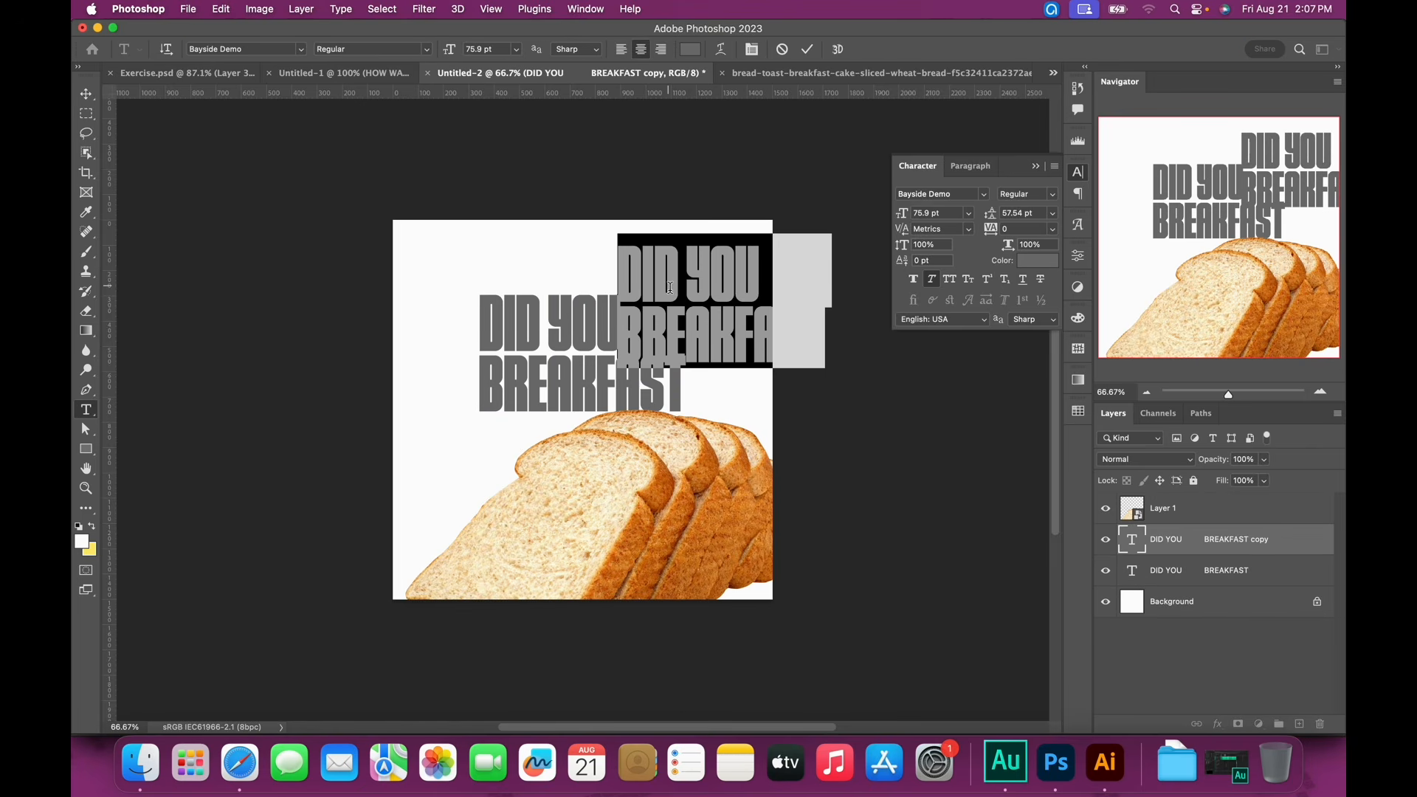
pyautogui.write('HAVE')
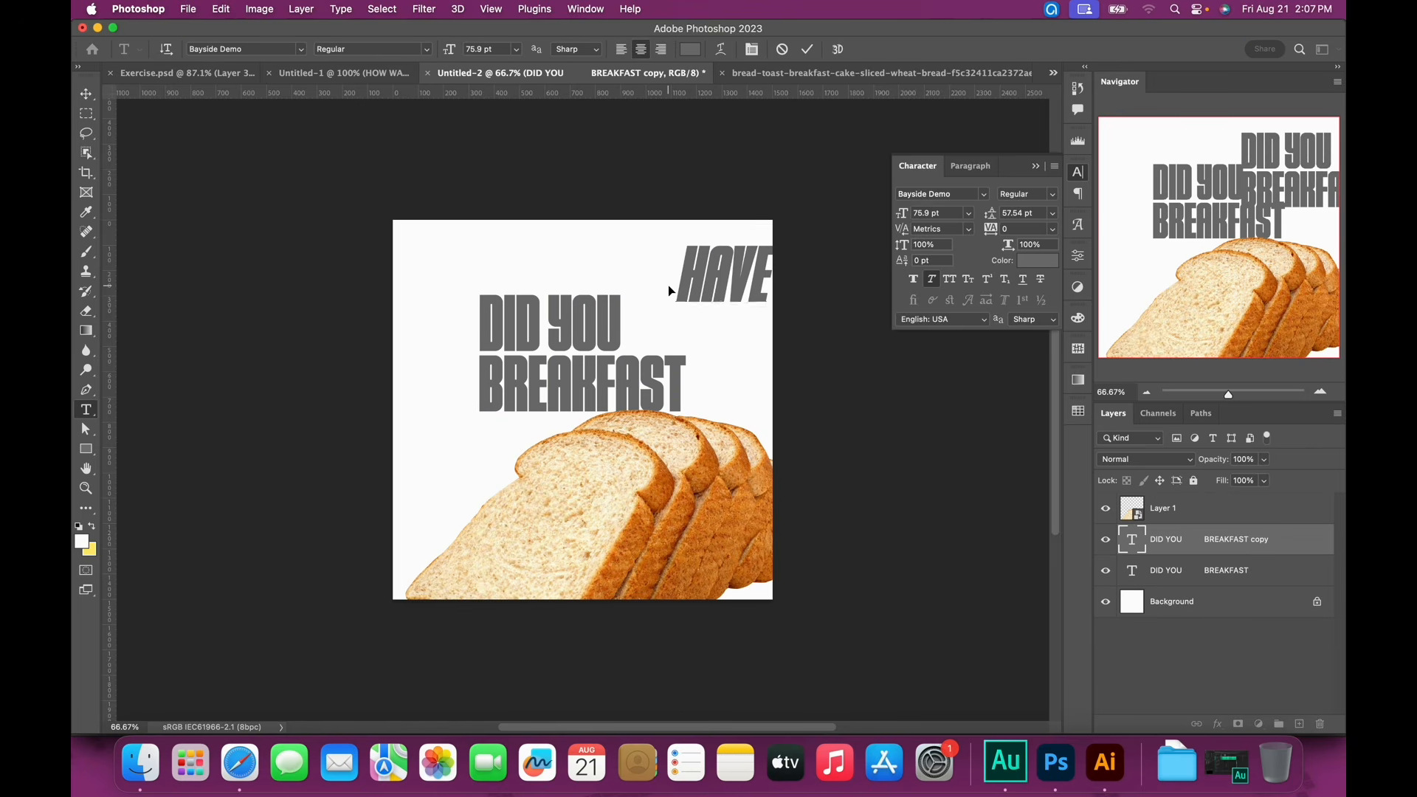
pyautogui.press('super+Return')
# Shrink the HAVE text to about 50.56 pt and place it in the gap after DID YOU
pyautogui.moveTo(714, 287); pyautogui.dragTo(673, 325)
pyautogui.press('super+t')
pyautogui.moveTo(736, 276); pyautogui.dragTo(679, 325)
pyautogui.press('Return')
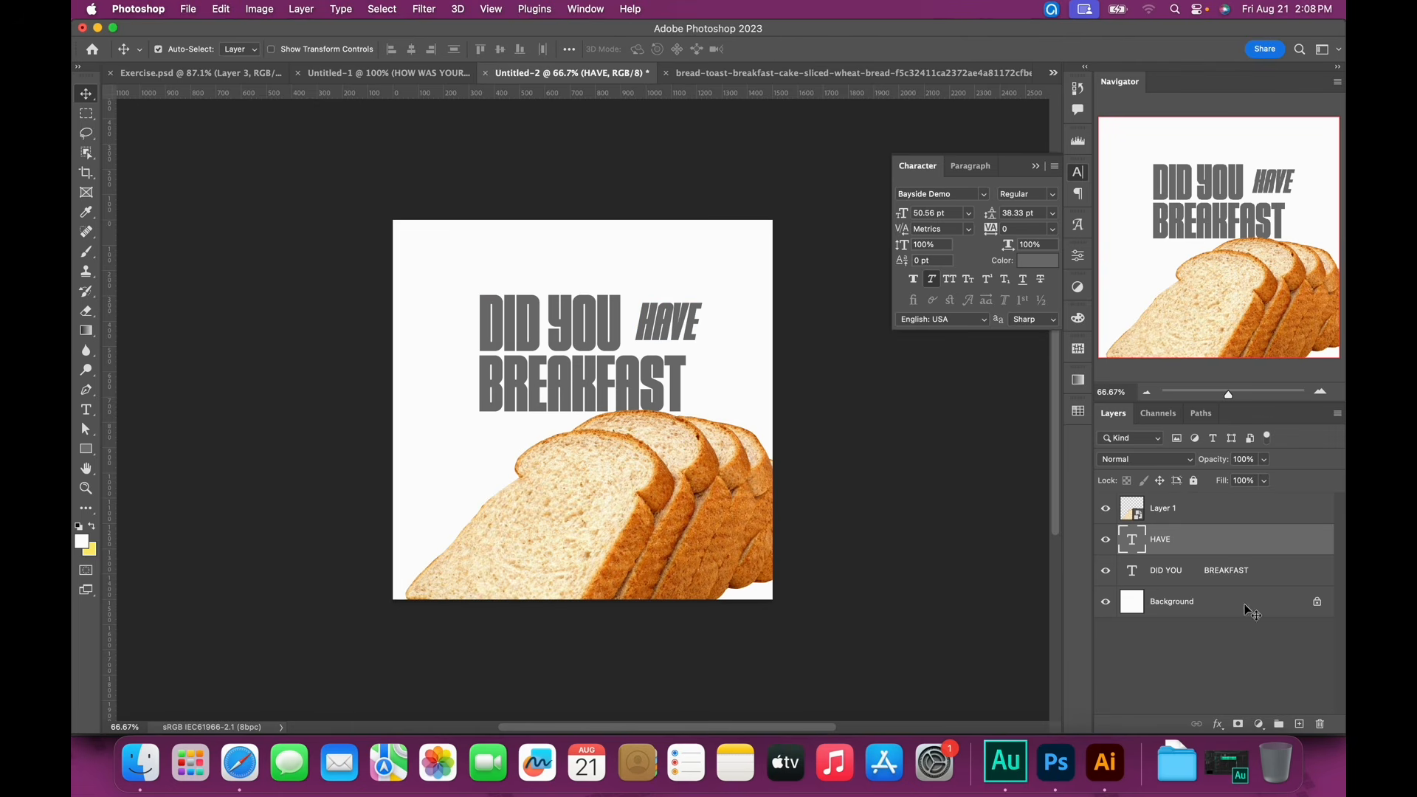
# Create a new layer above the HAVE text and reduce the brush to size 30
pyautogui.click(1300, 725)
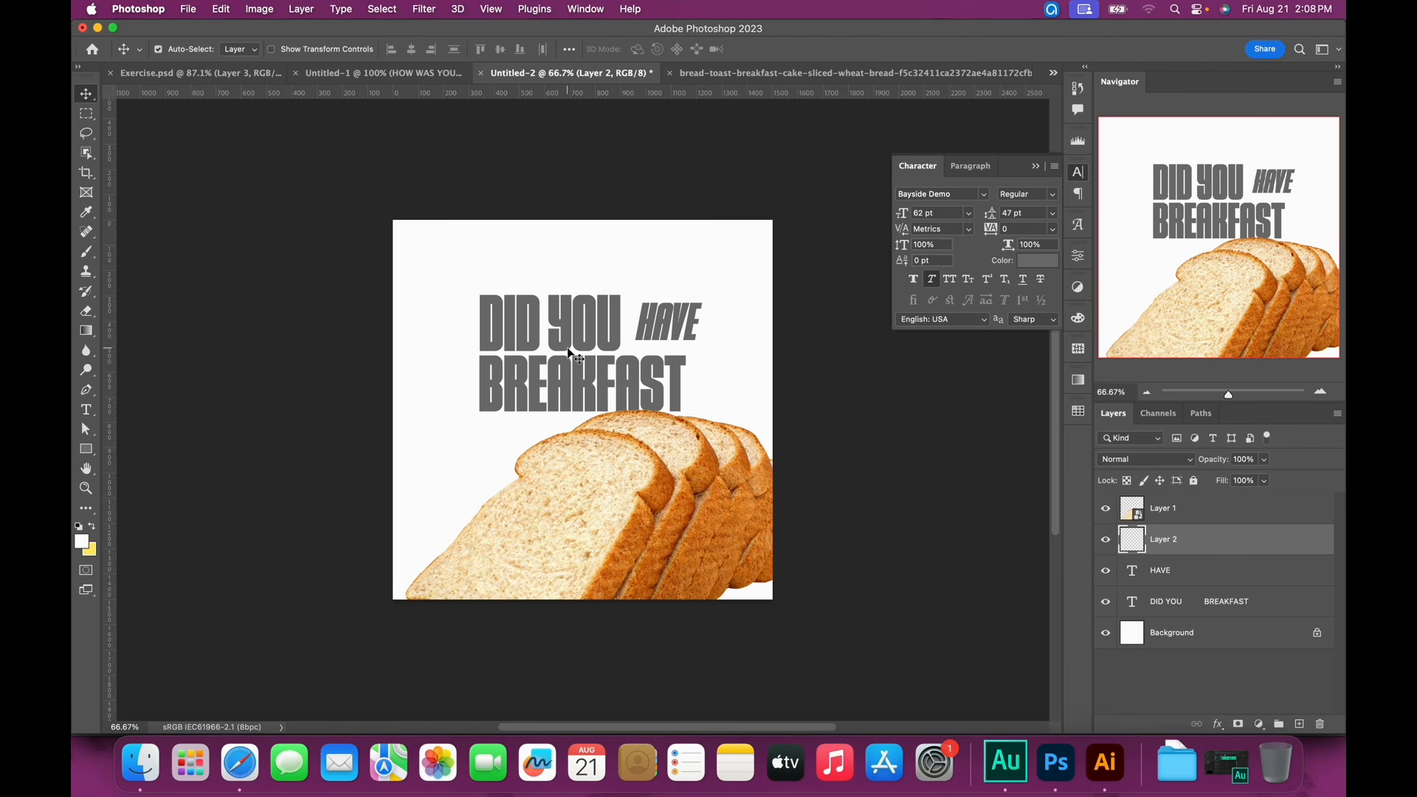
pyautogui.press('b')
pyautogui.press('[')
pyautogui.press('[')
pyautogui.press('[')
pyautogui.press('[')
pyautogui.press('[')
pyautogui.press('[')
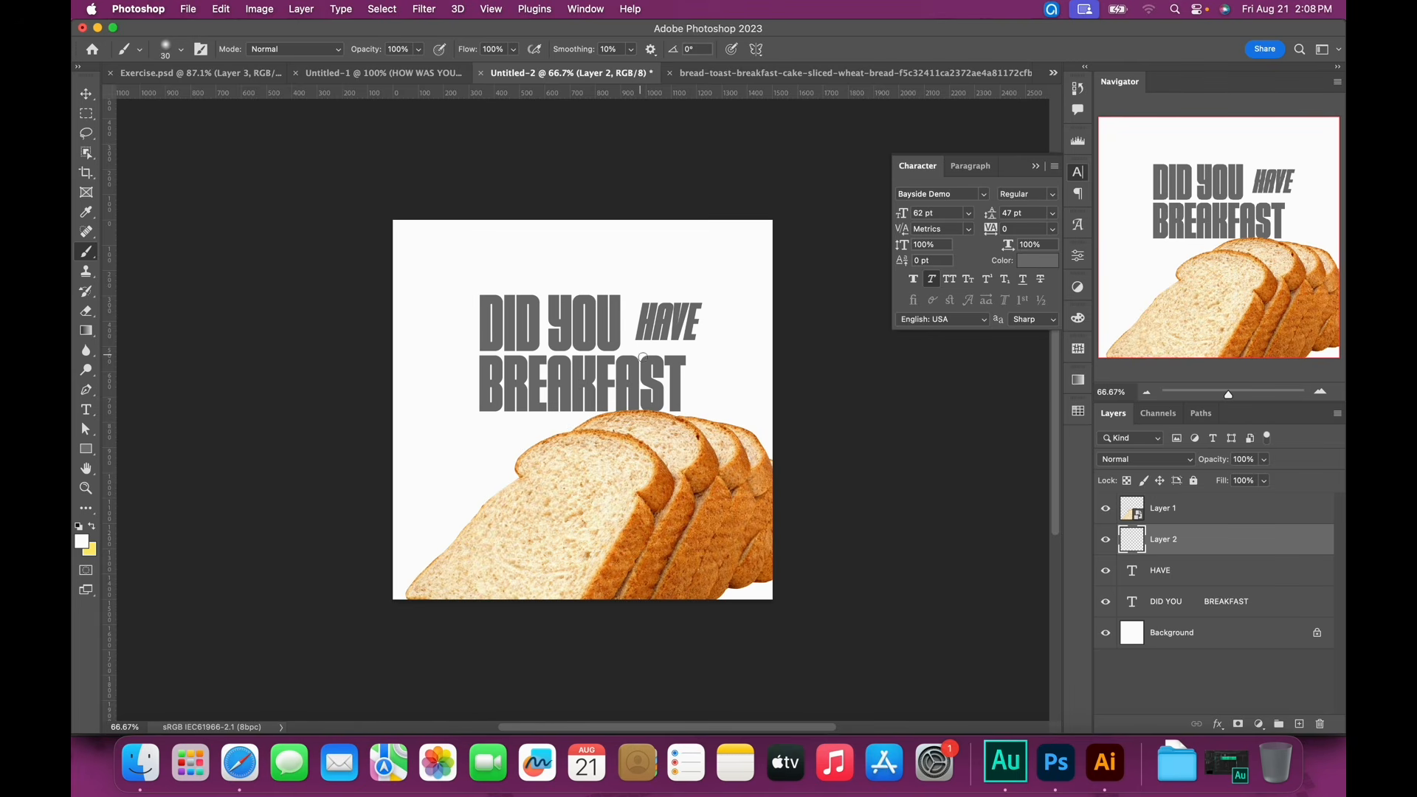
# Set the foreground colour to blue and adjust the brush settings for a thin stroke
pyautogui.click(85, 545)
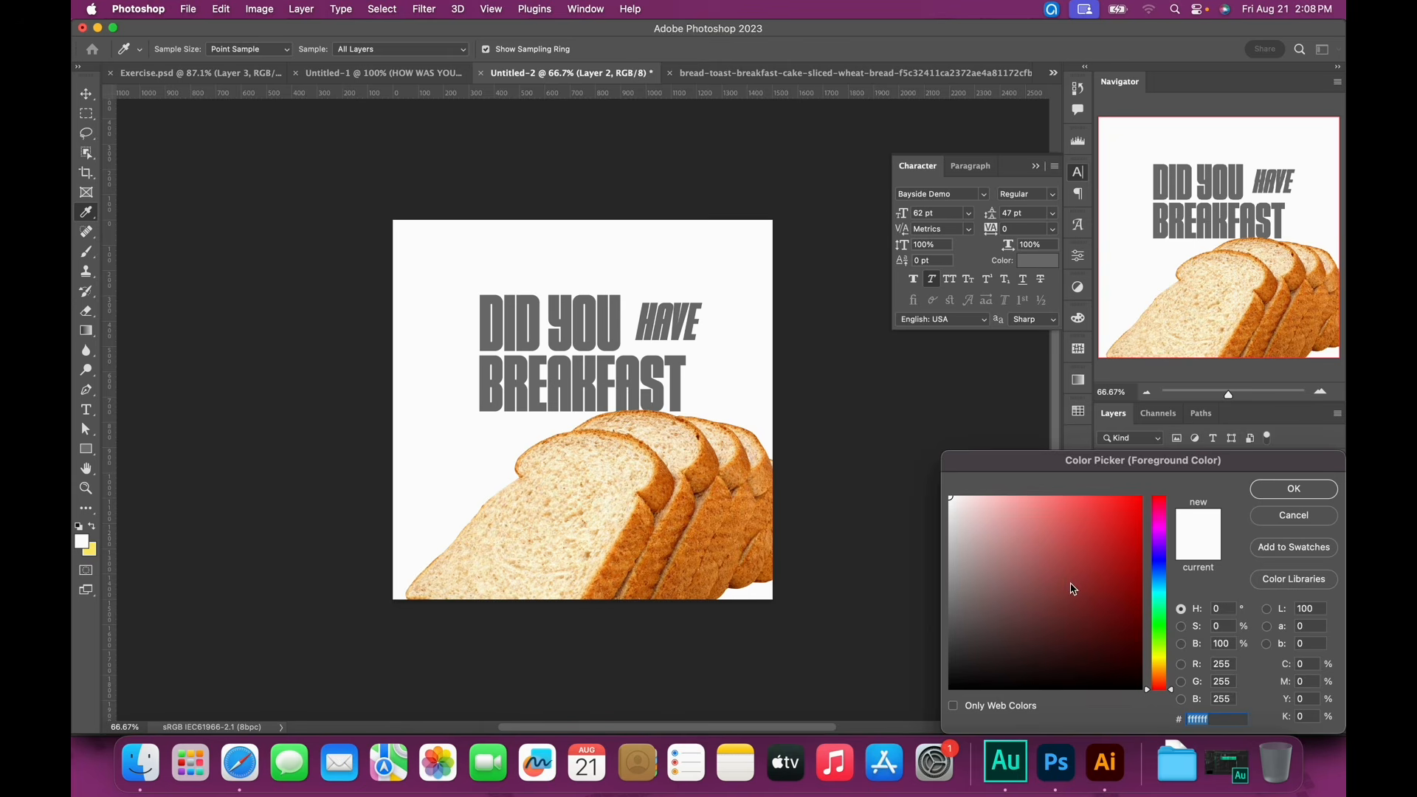
pyautogui.click(1085, 588)
pyautogui.click(1158, 574)
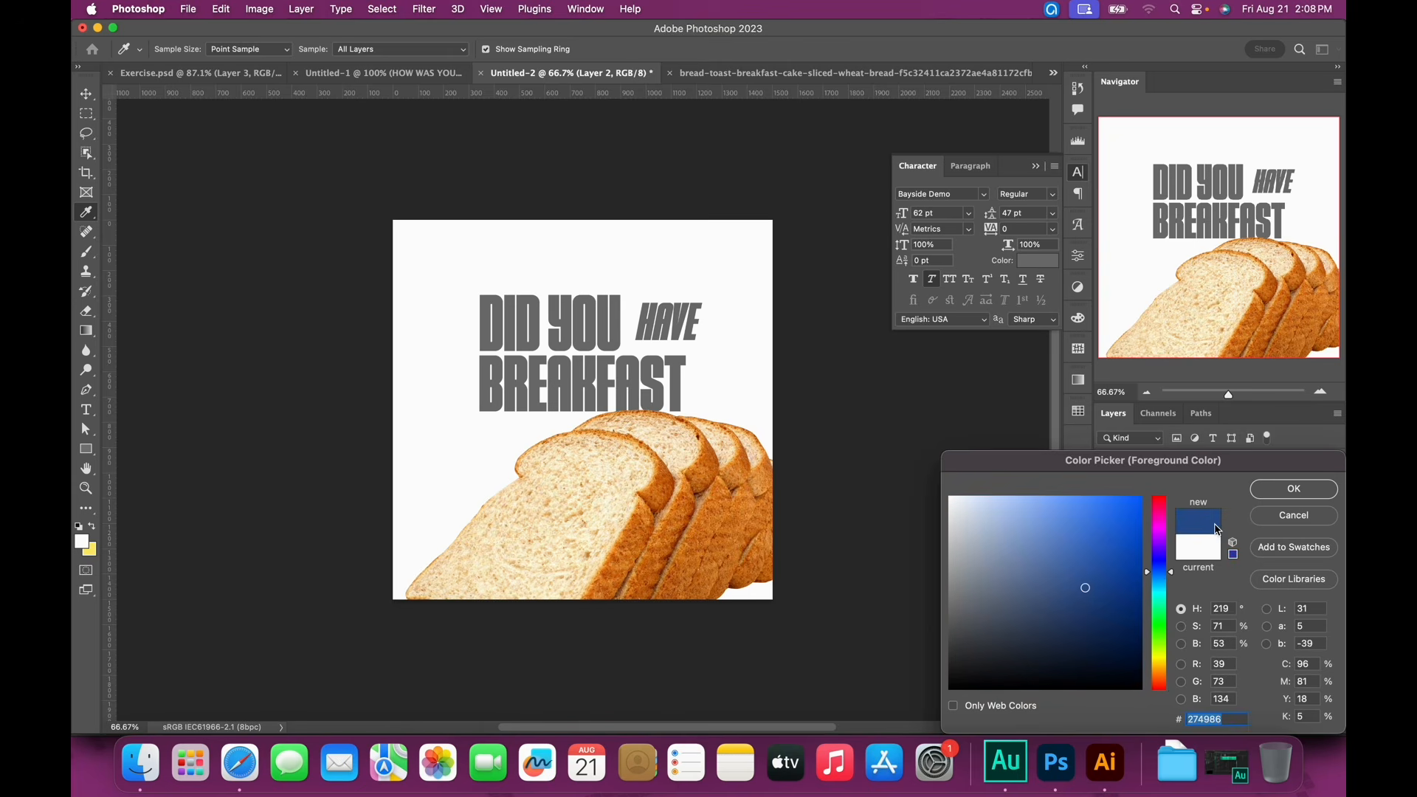
pyautogui.click(1280, 494)
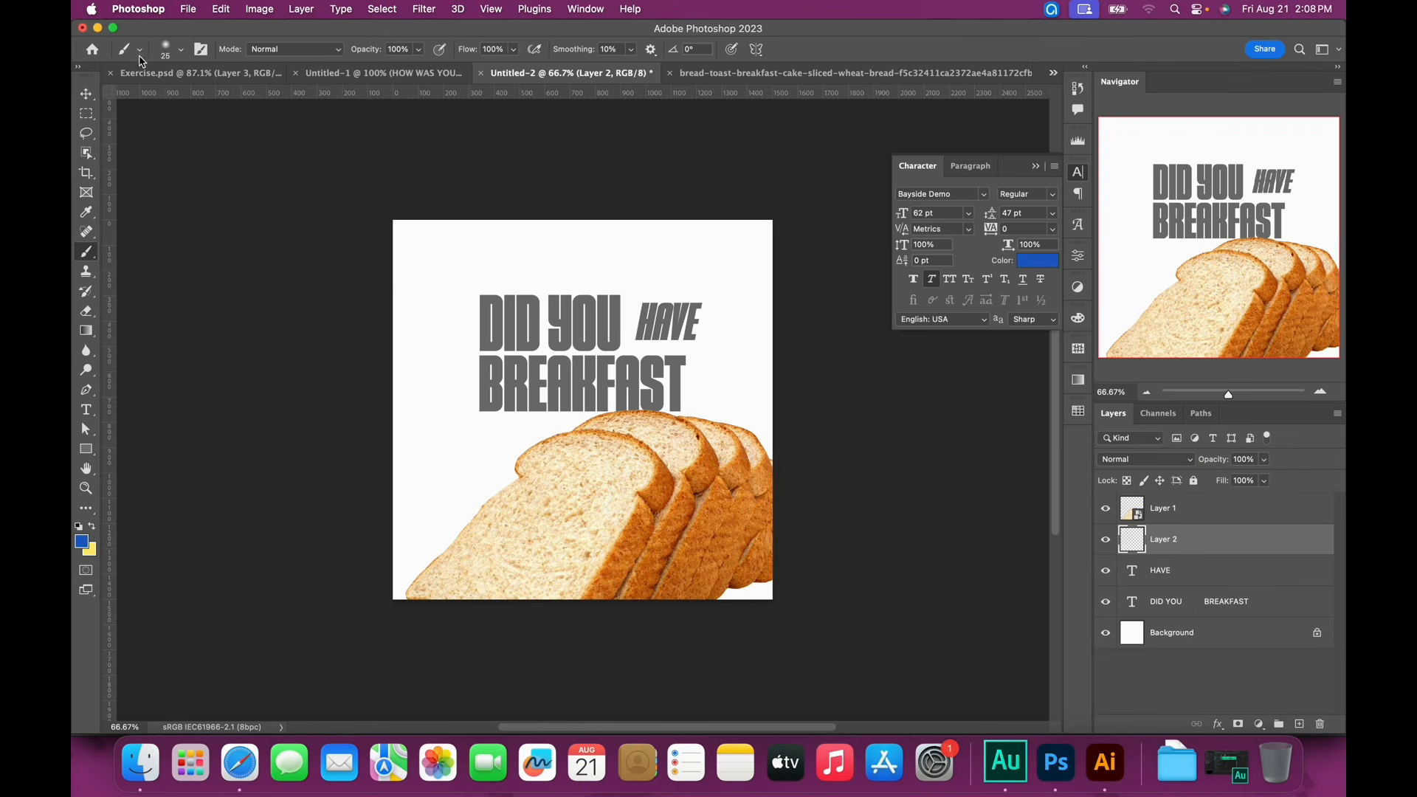
pyautogui.click(182, 50)
pyautogui.moveTo(419, 57); pyautogui.dragTo(395, 72)
pyautogui.click(182, 50)
pyautogui.click(379, 61)
# Try freehand blue brush strokes near the word HAVE and undo them
pyautogui.moveTo(625, 346)
pyautogui.mouseDown()
pyautogui.moveTo(747, 301)
pyautogui.moveTo(626, 341)
pyautogui.moveTo(705, 282)
pyautogui.moveTo(738, 382)
pyautogui.mouseUp()
pyautogui.press('super+z')
pyautogui.press('super+z')
pyautogui.moveTo(631, 346)
pyautogui.mouseDown()
pyautogui.moveTo(646, 265)
pyautogui.moveTo(629, 351)
pyautogui.moveTo(682, 350)
pyautogui.moveTo(703, 312)
pyautogui.moveTo(619, 405)
pyautogui.moveTo(701, 359)
pyautogui.moveTo(574, 429)
pyautogui.mouseUp()
pyautogui.press('super+z')
pyautogui.press('super+z')
pyautogui.press('super+z')
# Draw a freehand blue oval loop with a slightly larger brush and move it around the word HAVE
pyautogui.press(']')
pyautogui.moveTo(532, 288)
pyautogui.mouseDown()
pyautogui.moveTo(589, 282)
pyautogui.moveTo(465, 259)
pyautogui.moveTo(598, 274)
pyautogui.mouseUp()
pyautogui.press('v')
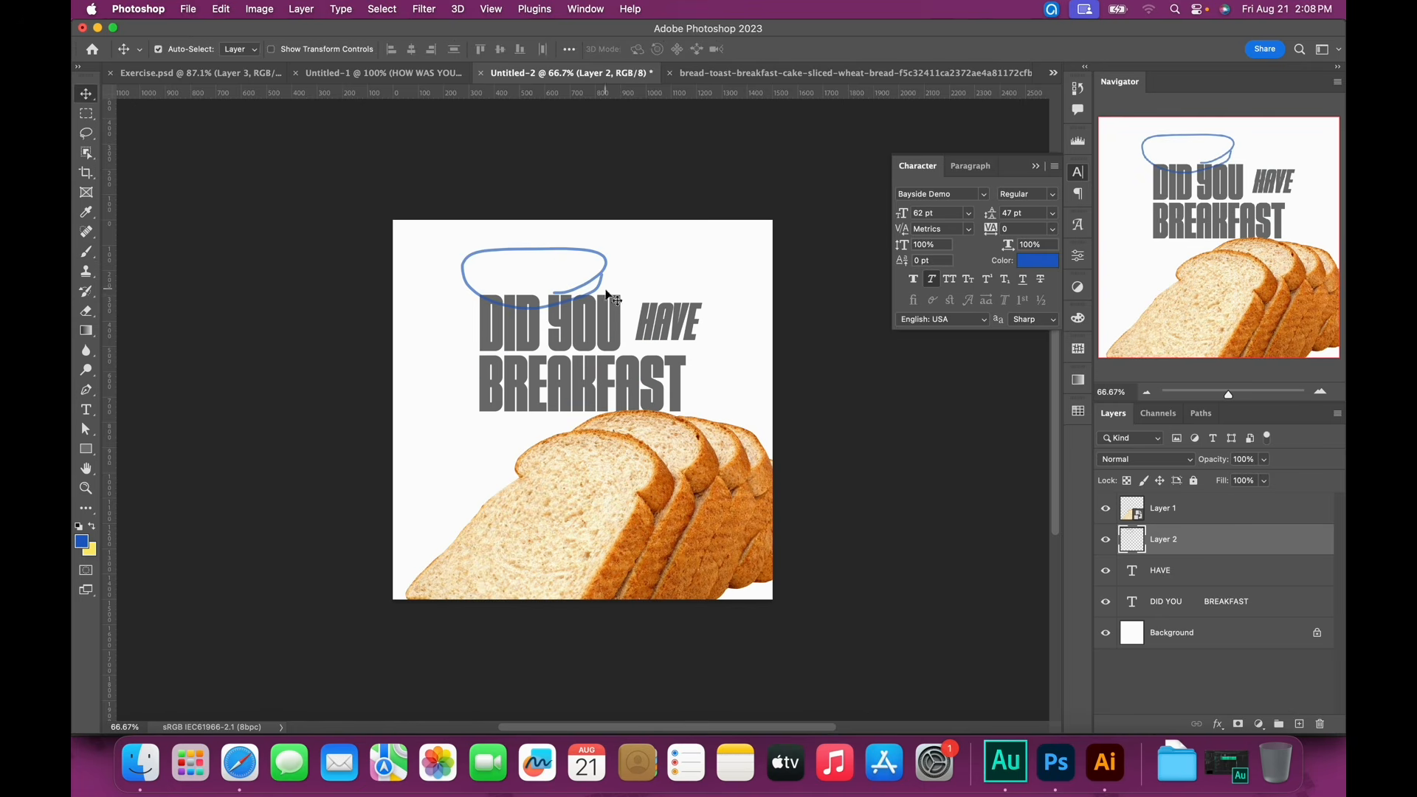
pyautogui.moveTo(594, 280); pyautogui.dragTo(730, 320)
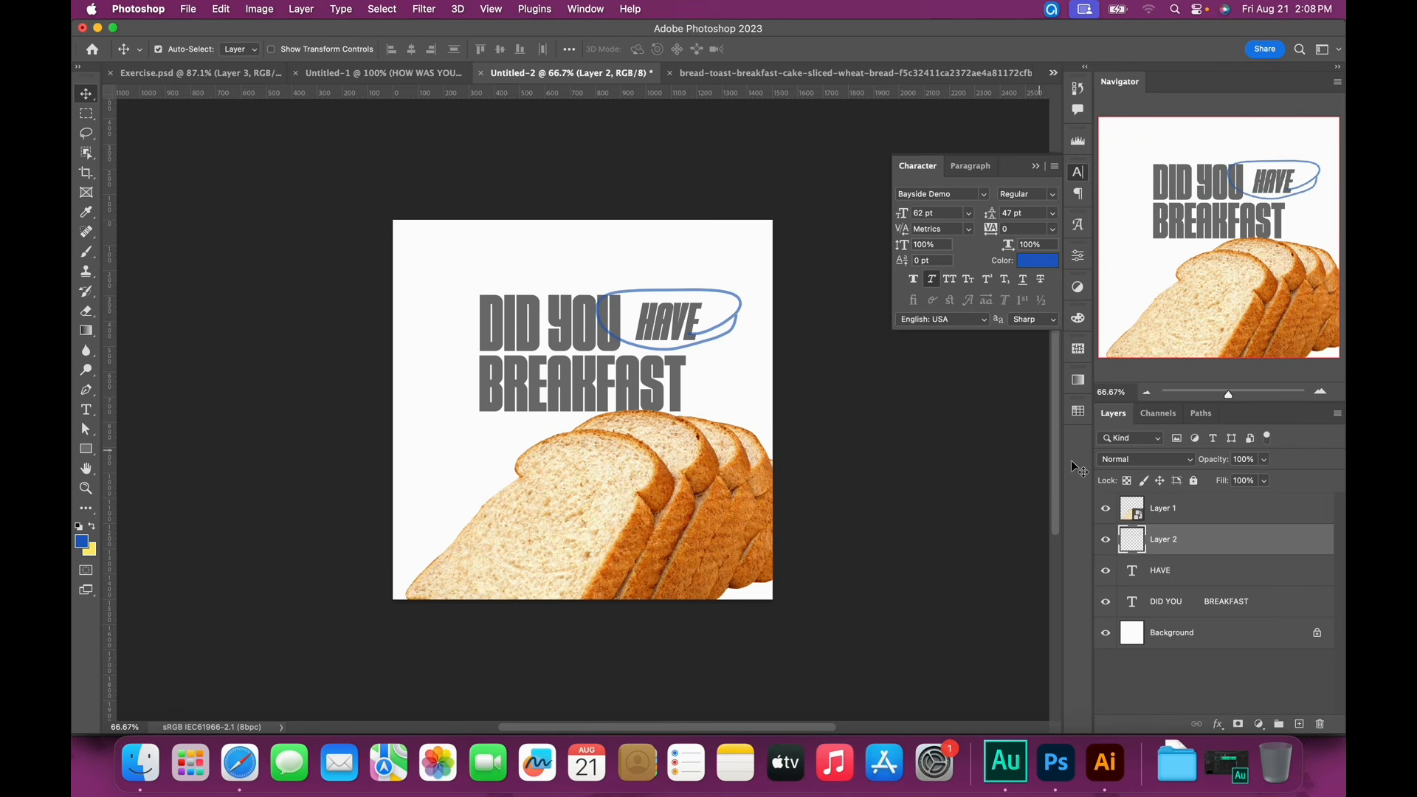
# Convert the layer with the blue hand-drawn loop to a smart object
pyautogui.rightClick(1208, 539)
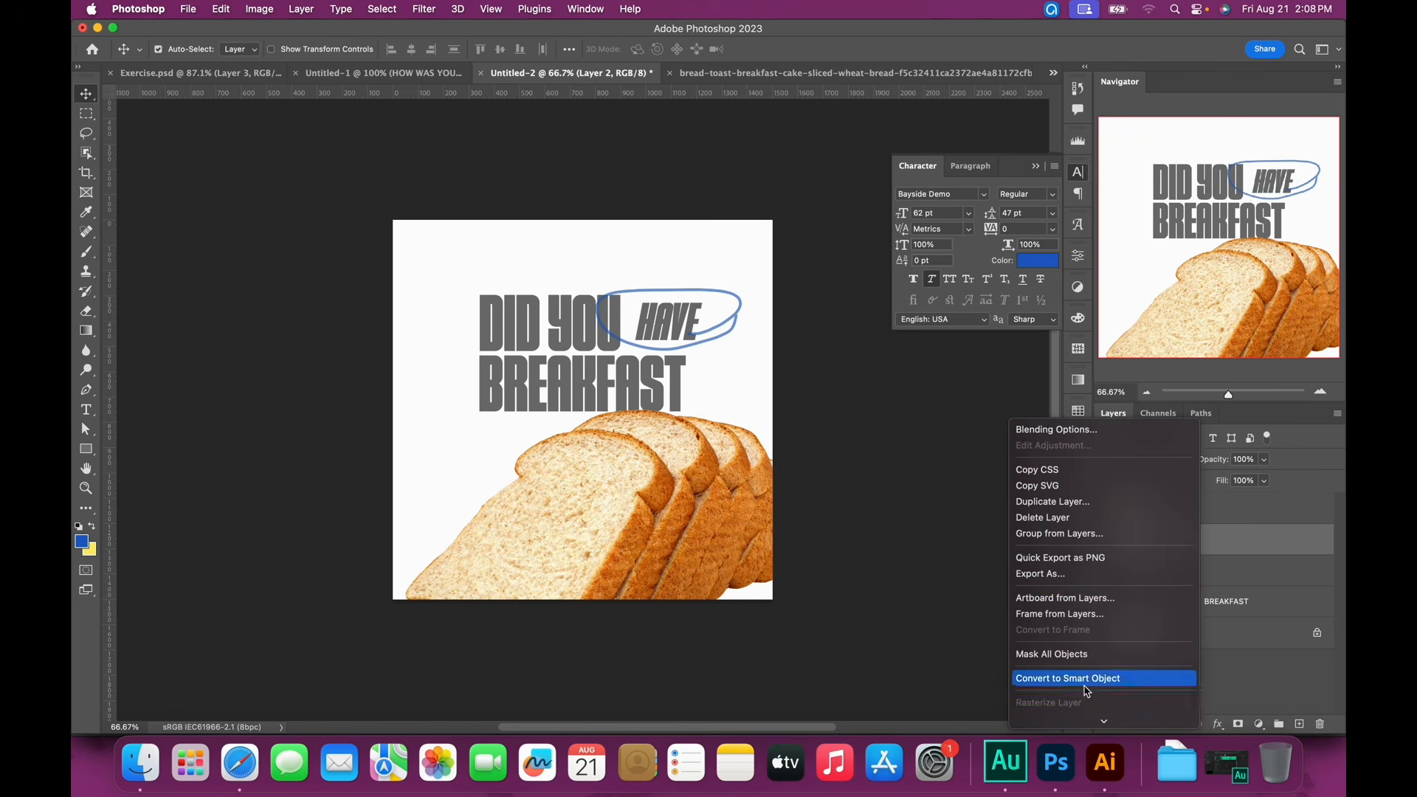
pyautogui.click(1086, 679)
pyautogui.press('t')
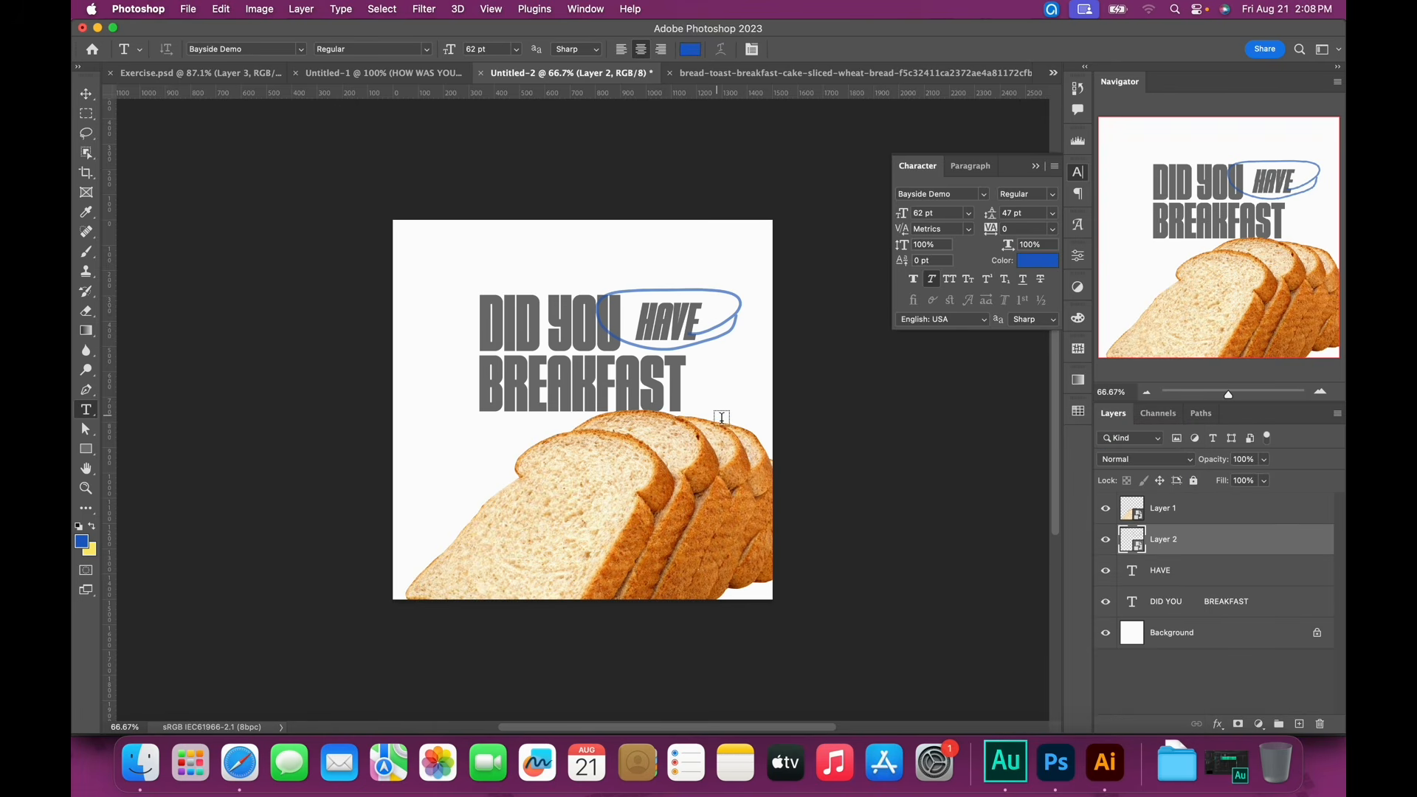
pyautogui.press('v')
# Scale the blue loop down to about 78% and shift it so it surrounds the word HAVE
pyautogui.press('super+t')
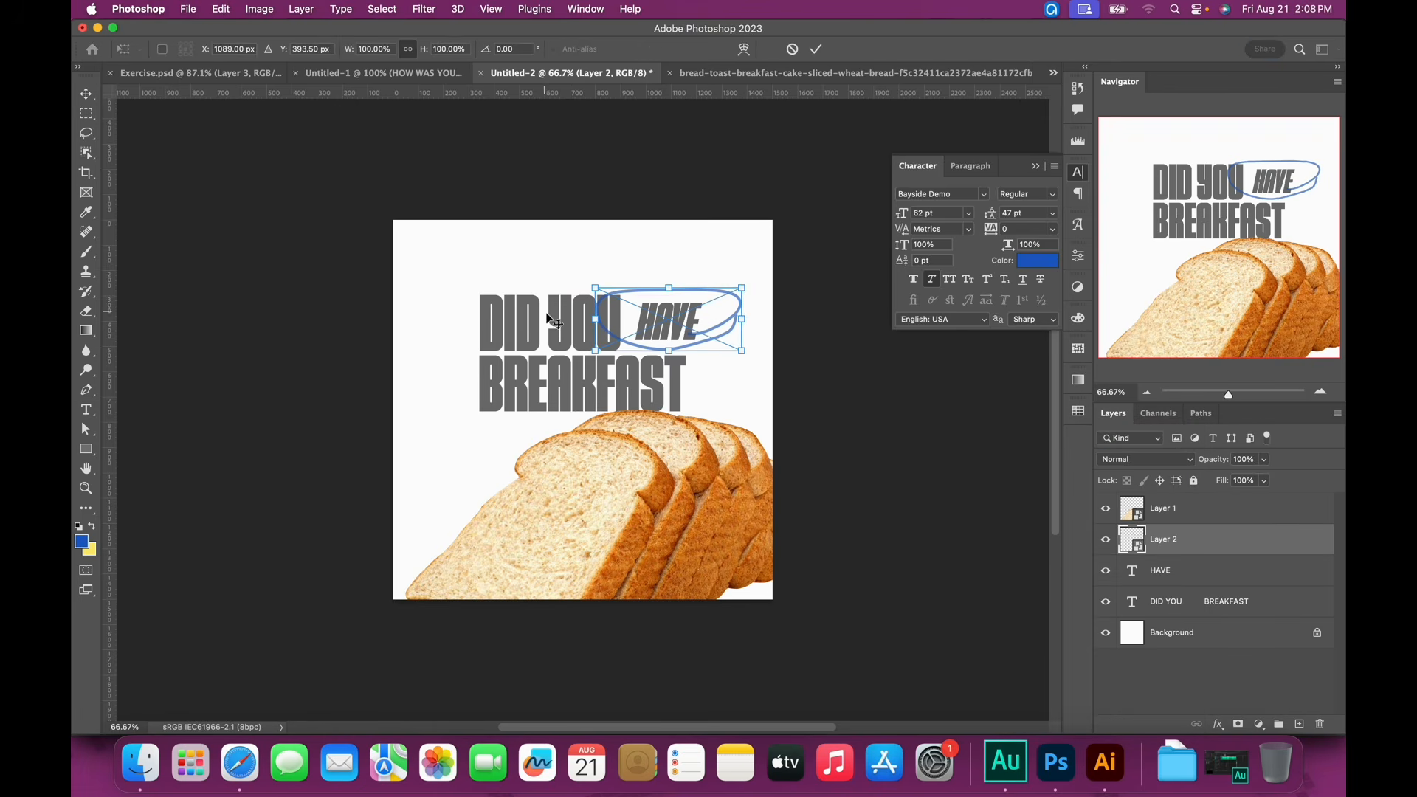
pyautogui.moveTo(596, 288); pyautogui.dragTo(628, 302)
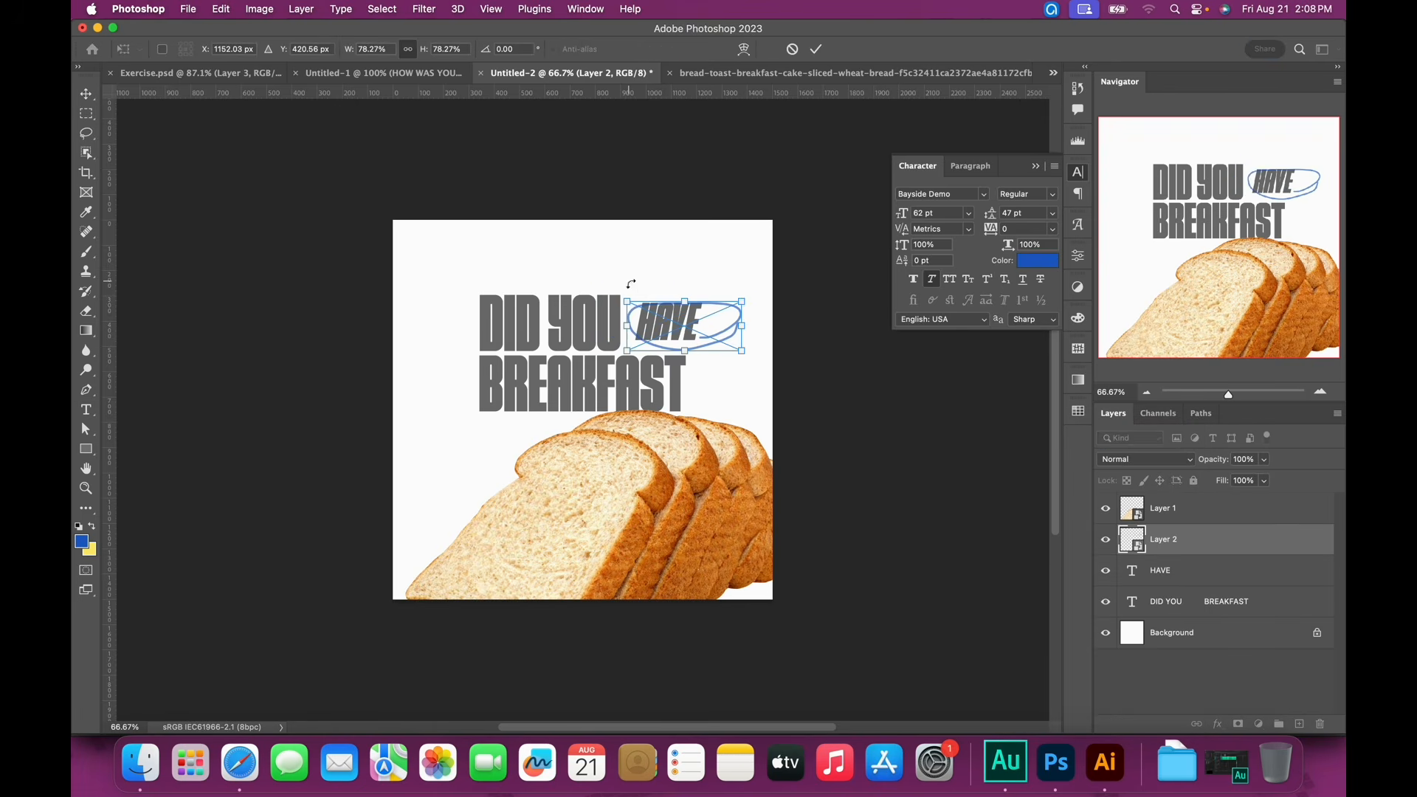
pyautogui.press('Return')
pyautogui.press('Up')
pyautogui.press('Up')
pyautogui.press('Up')
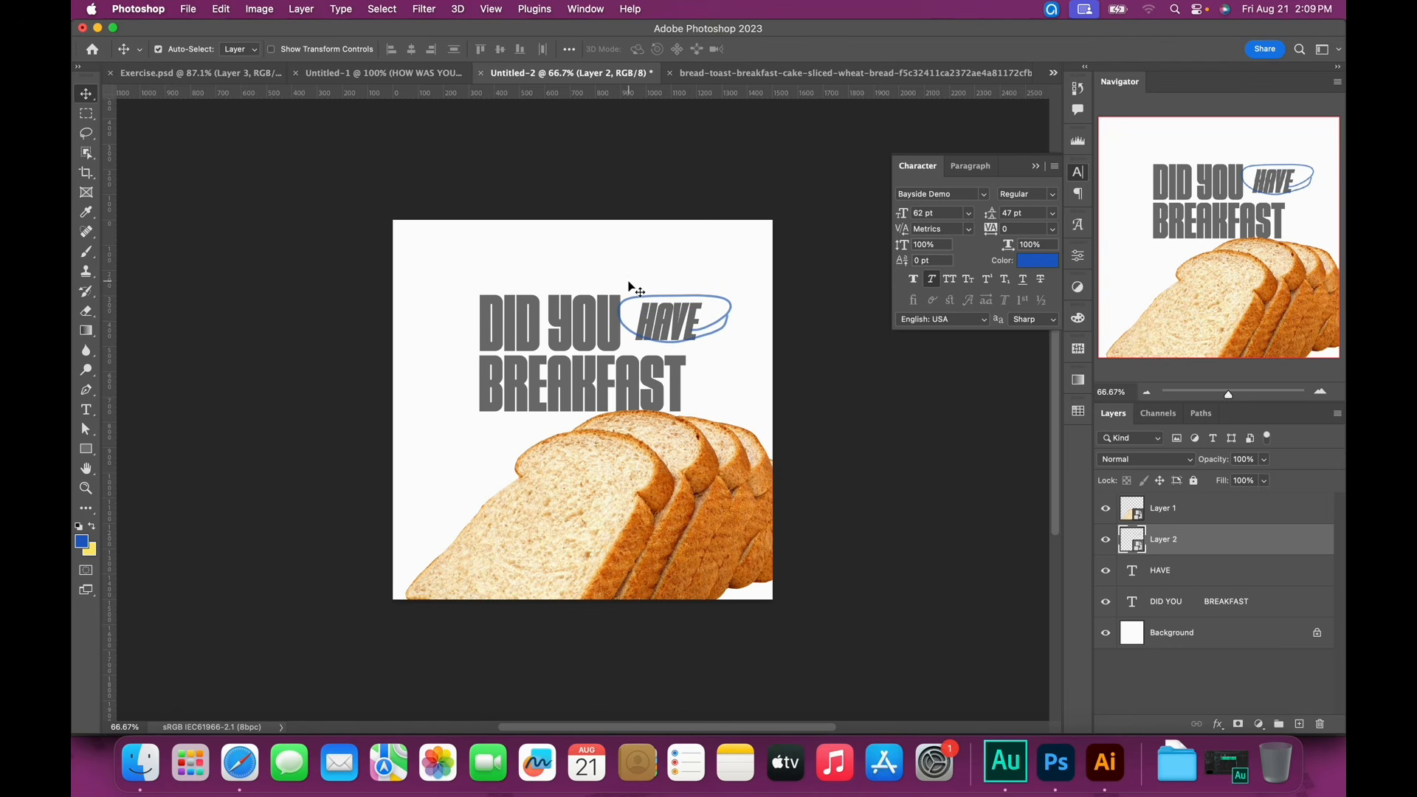
# Shrink the HAVE text slightly so it sits fully inside the blue loop
pyautogui.click(677, 329)
pyautogui.press('super+t')
pyautogui.moveTo(635, 347); pyautogui.dragTo(647, 346)
pyautogui.press('Return')
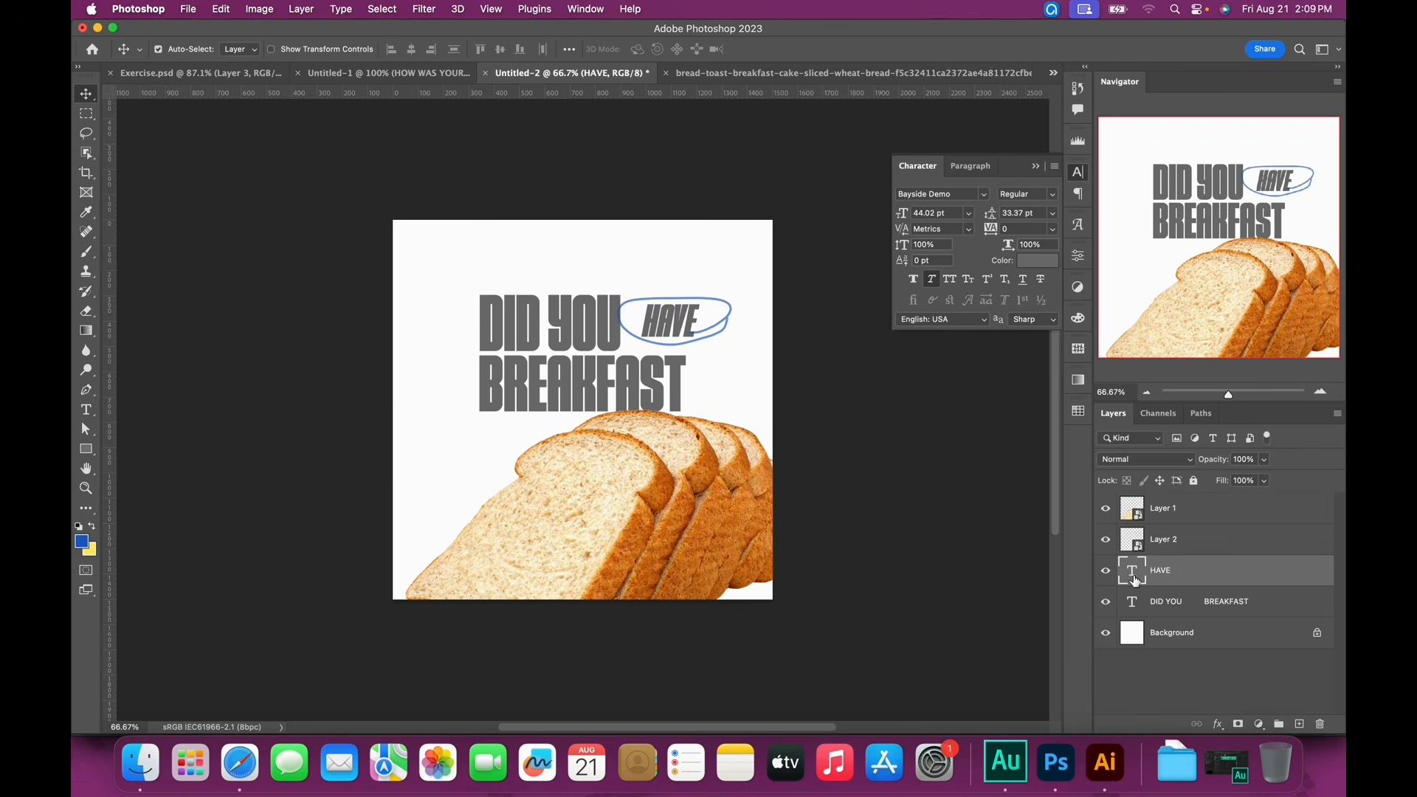
# Recolour the HAVE text with the orange-brown ce6c16 sampled from the bread crust
pyautogui.doubleClick(1132, 572)
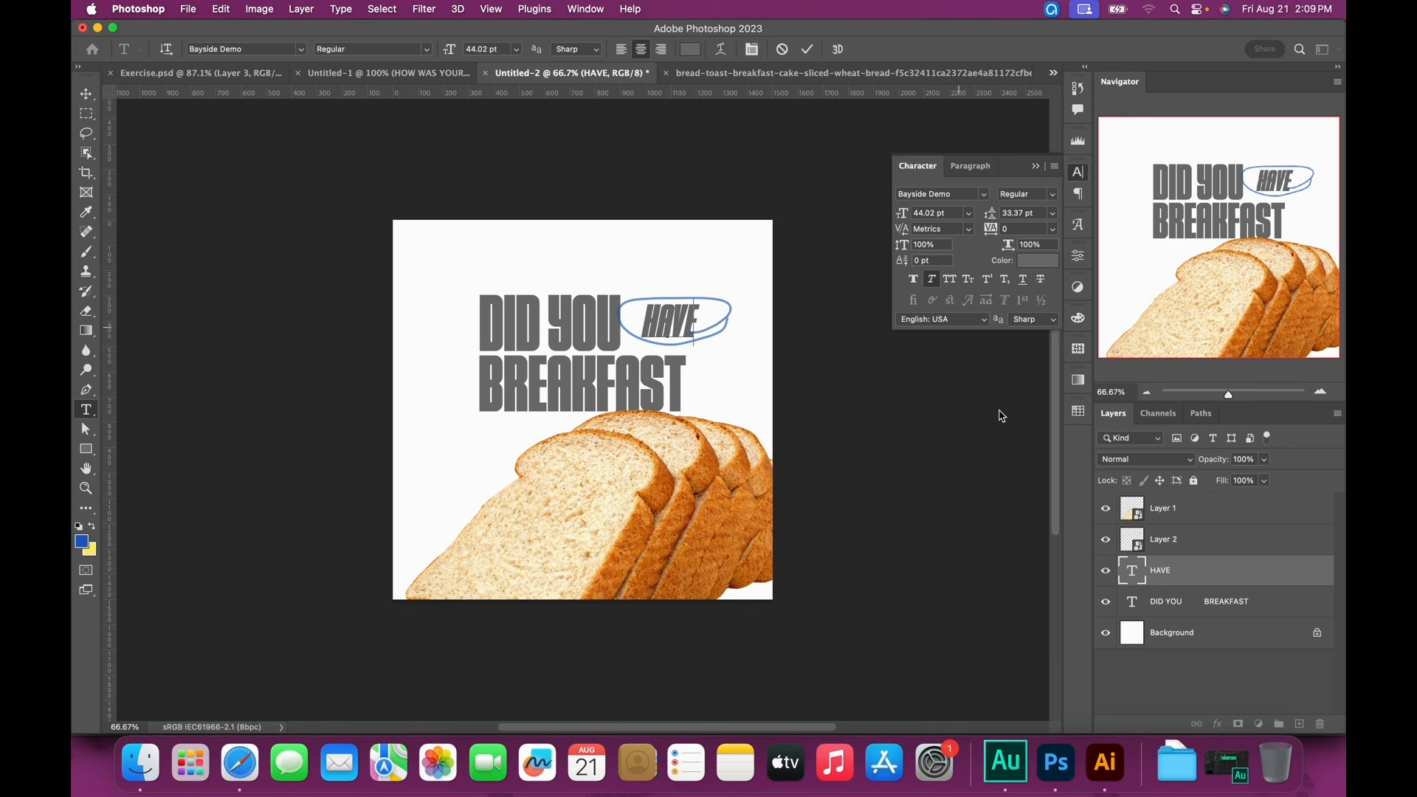
pyautogui.click(1130, 571)
pyautogui.press('super+a')
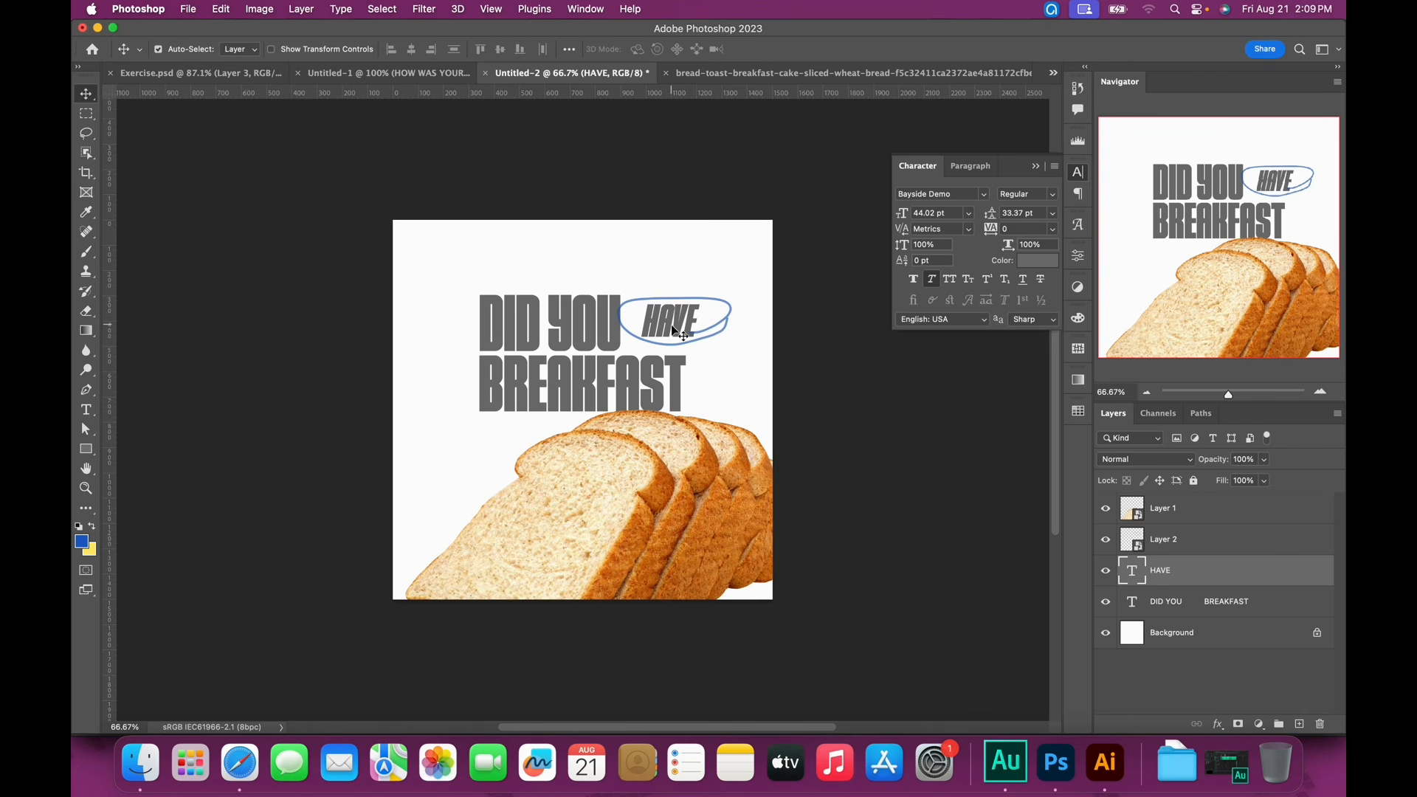
pyautogui.doubleClick(1133, 572)
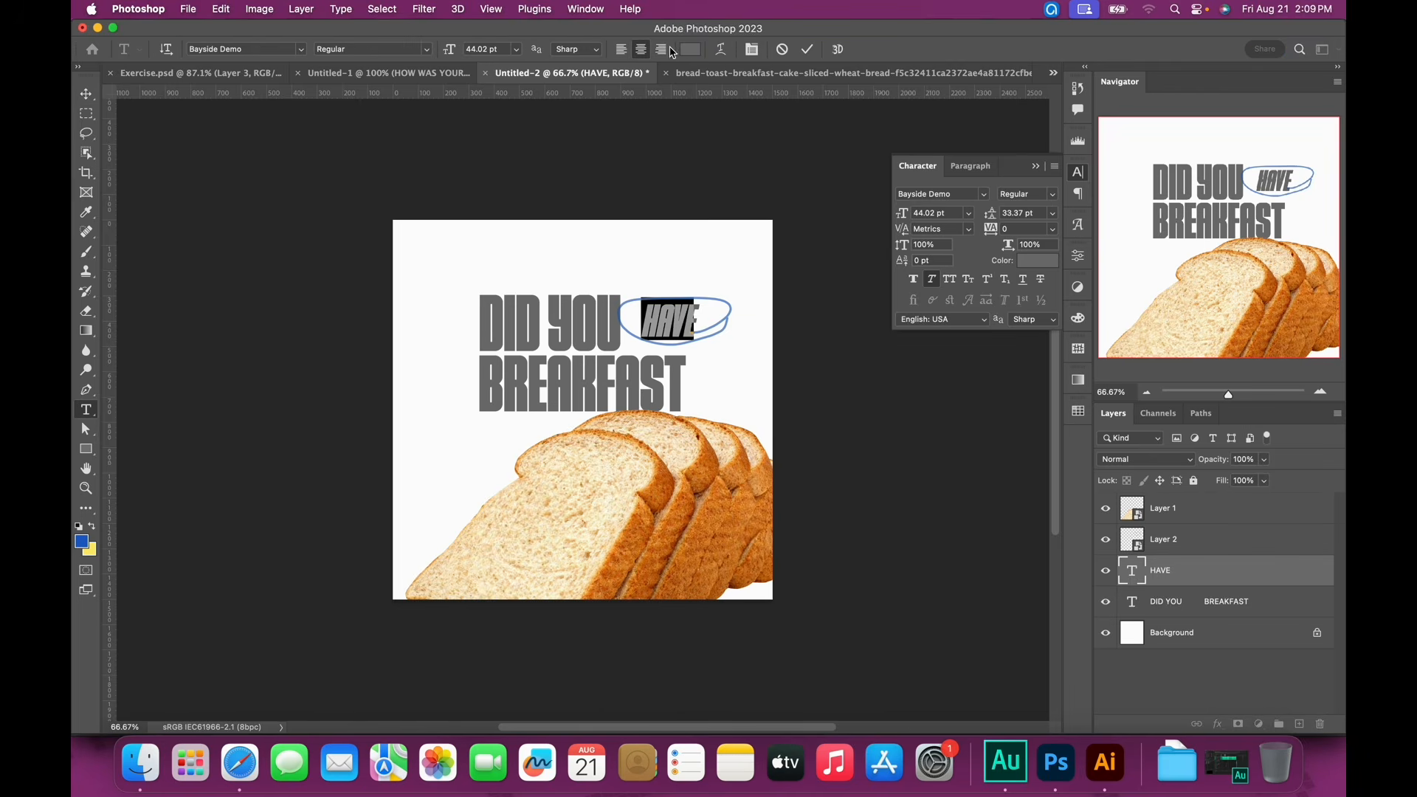
pyautogui.click(691, 49)
pyautogui.click(661, 493)
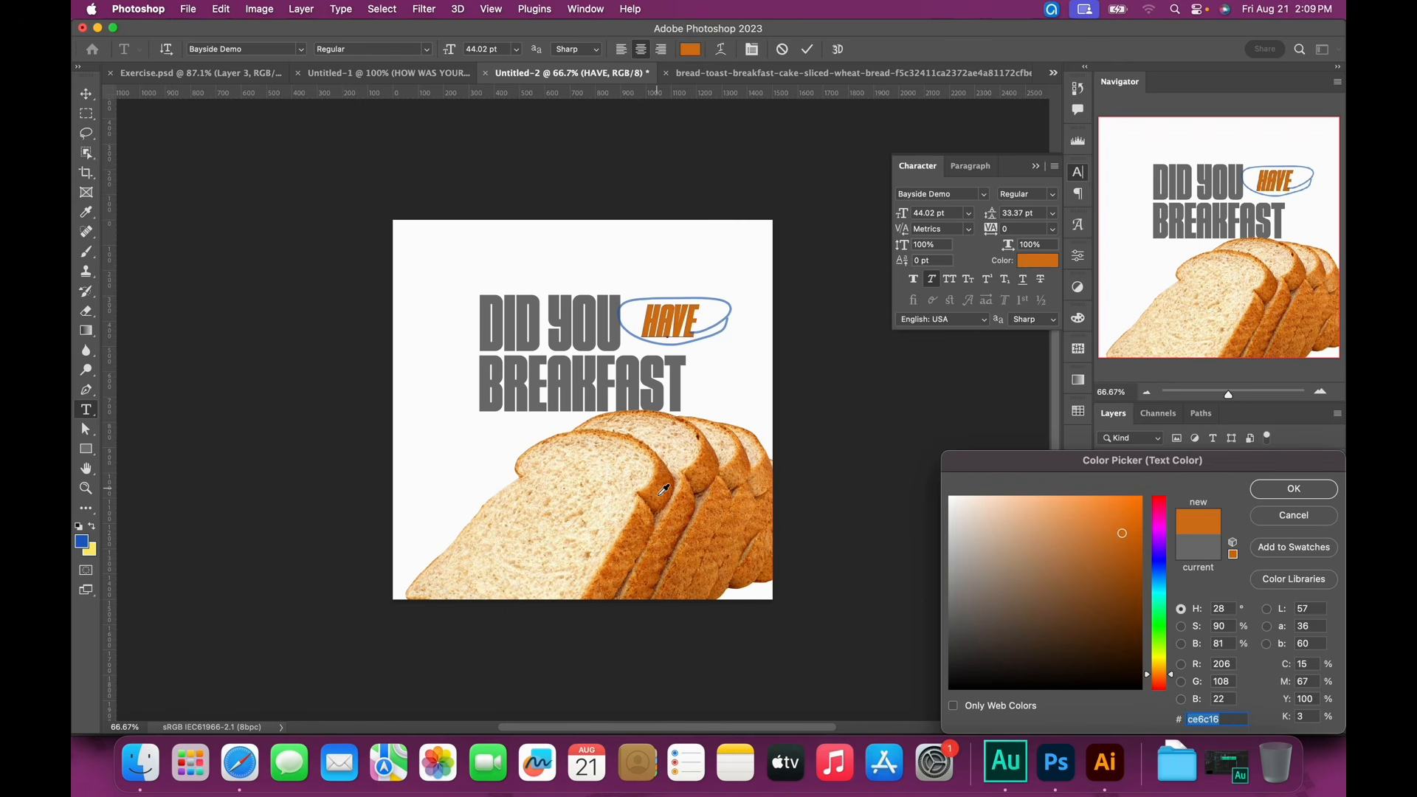
pyautogui.click(1294, 489)
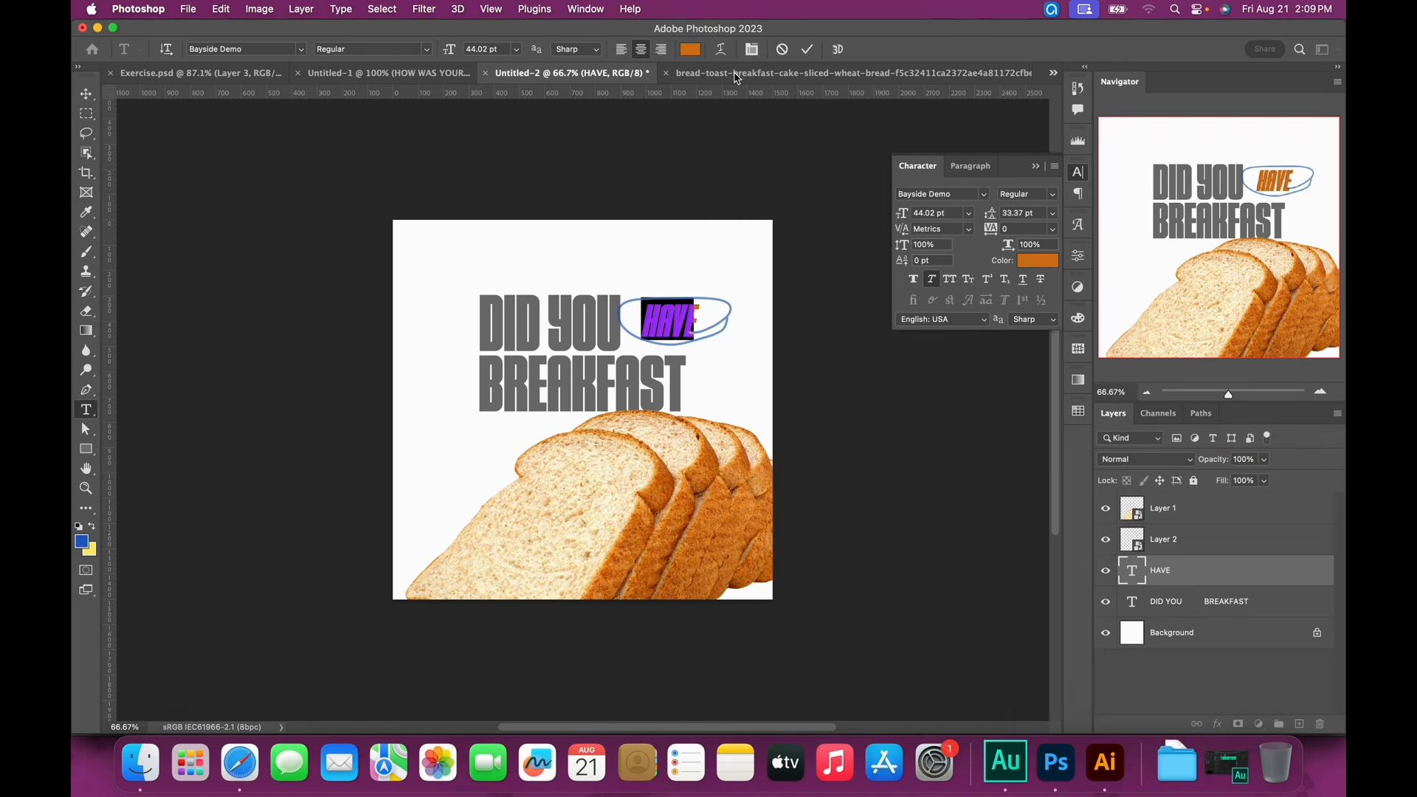
pyautogui.click(808, 49)
pyautogui.press('v')
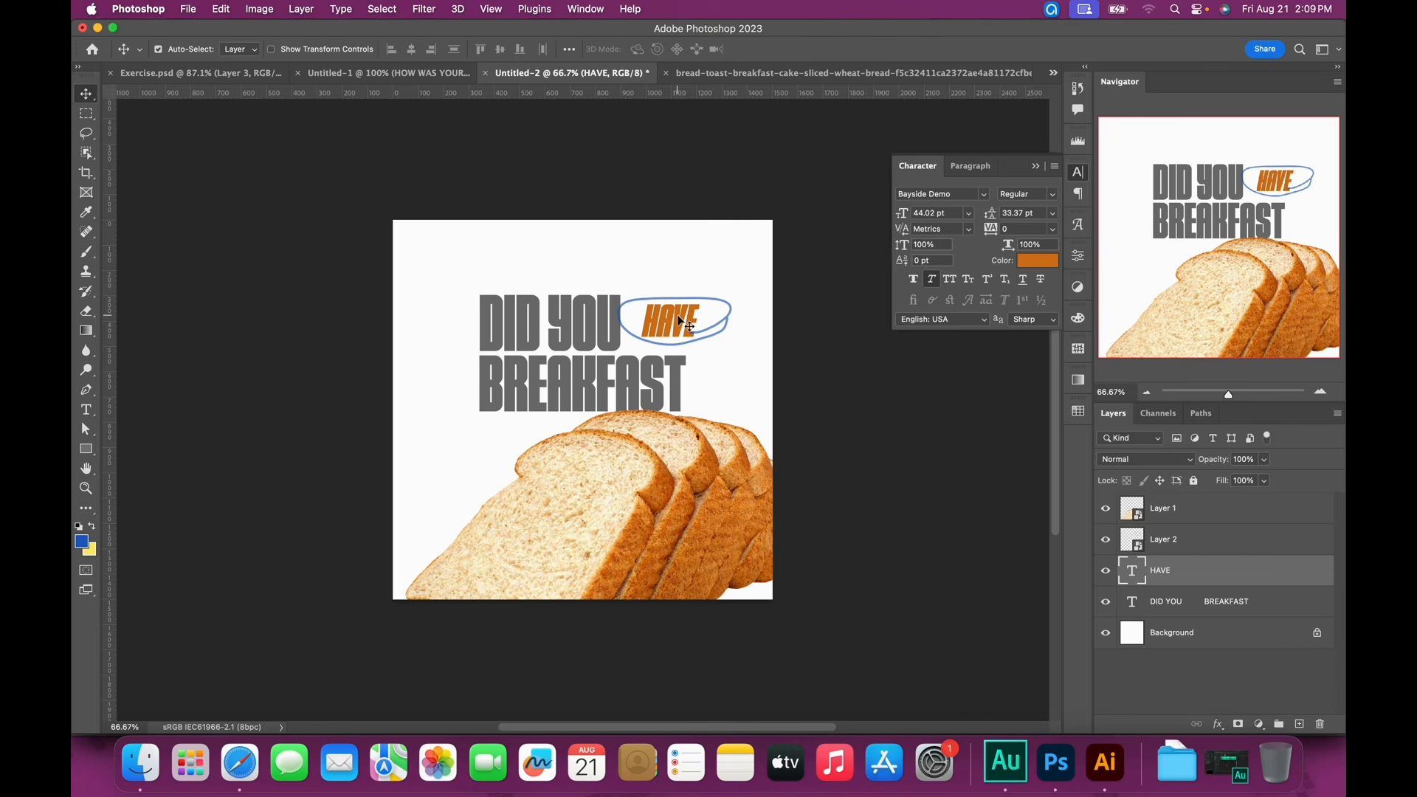
# Duplicate the HAVE text below BREAKFAST beside the bread and change the copy's wording to TODAY
pyautogui.moveTo(685, 320); pyautogui.dragTo(495, 466)
pyautogui.doubleClick(496, 467)
pyautogui.write('TODAY')
# Remove the faux italic from the TODAY text and set it in John Davidson Demo Regular at 59 pt
pyautogui.doubleClick(491, 461)
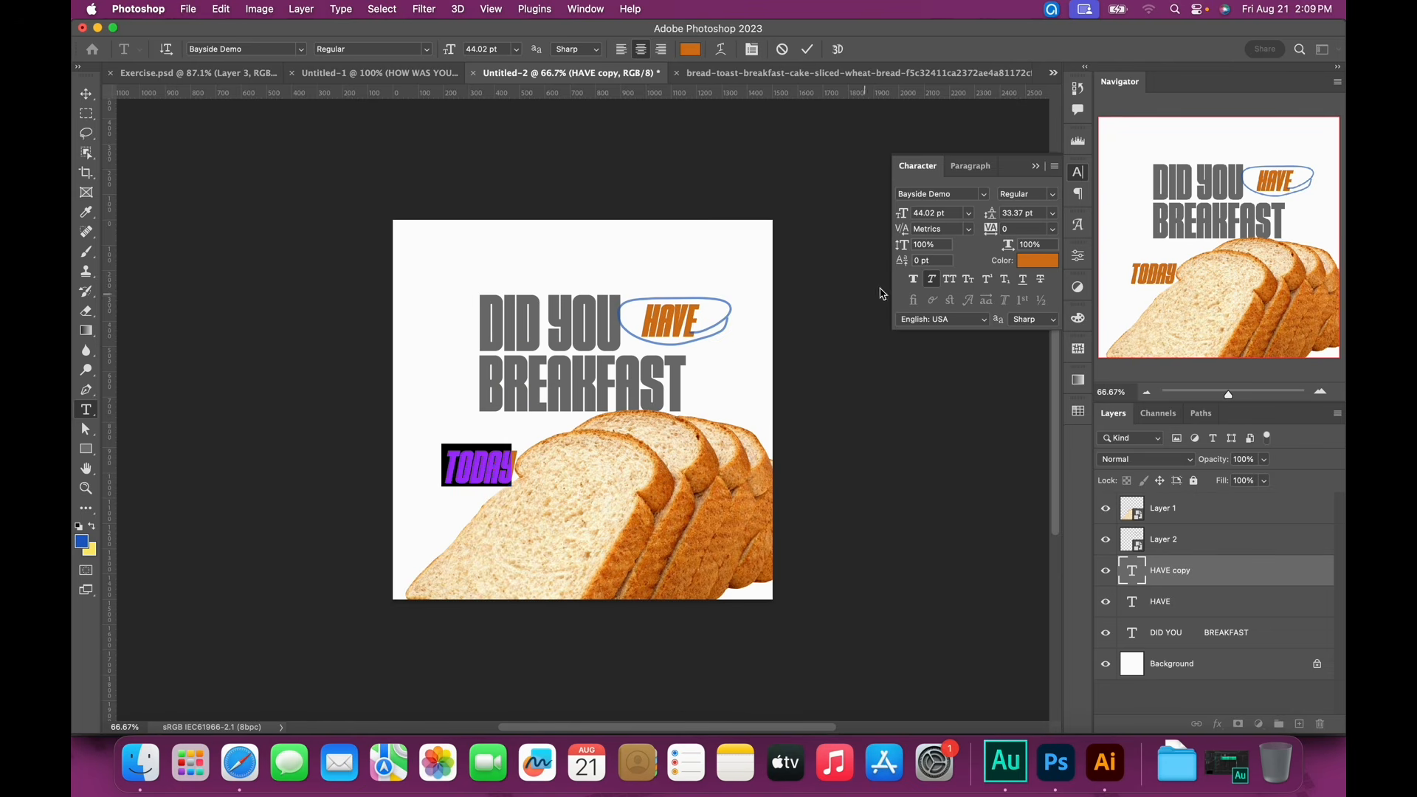
pyautogui.click(931, 279)
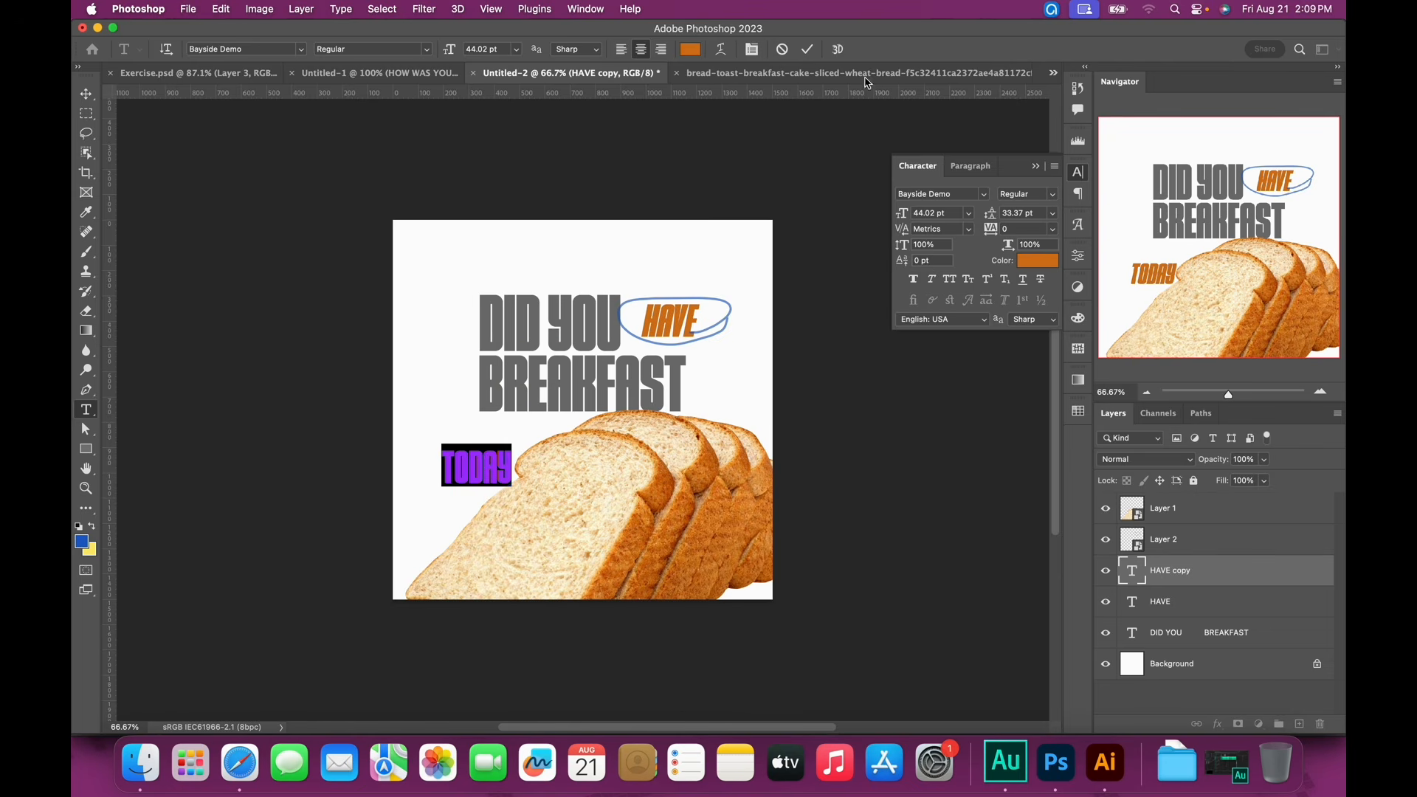
pyautogui.click(251, 49)
pyautogui.write('david')
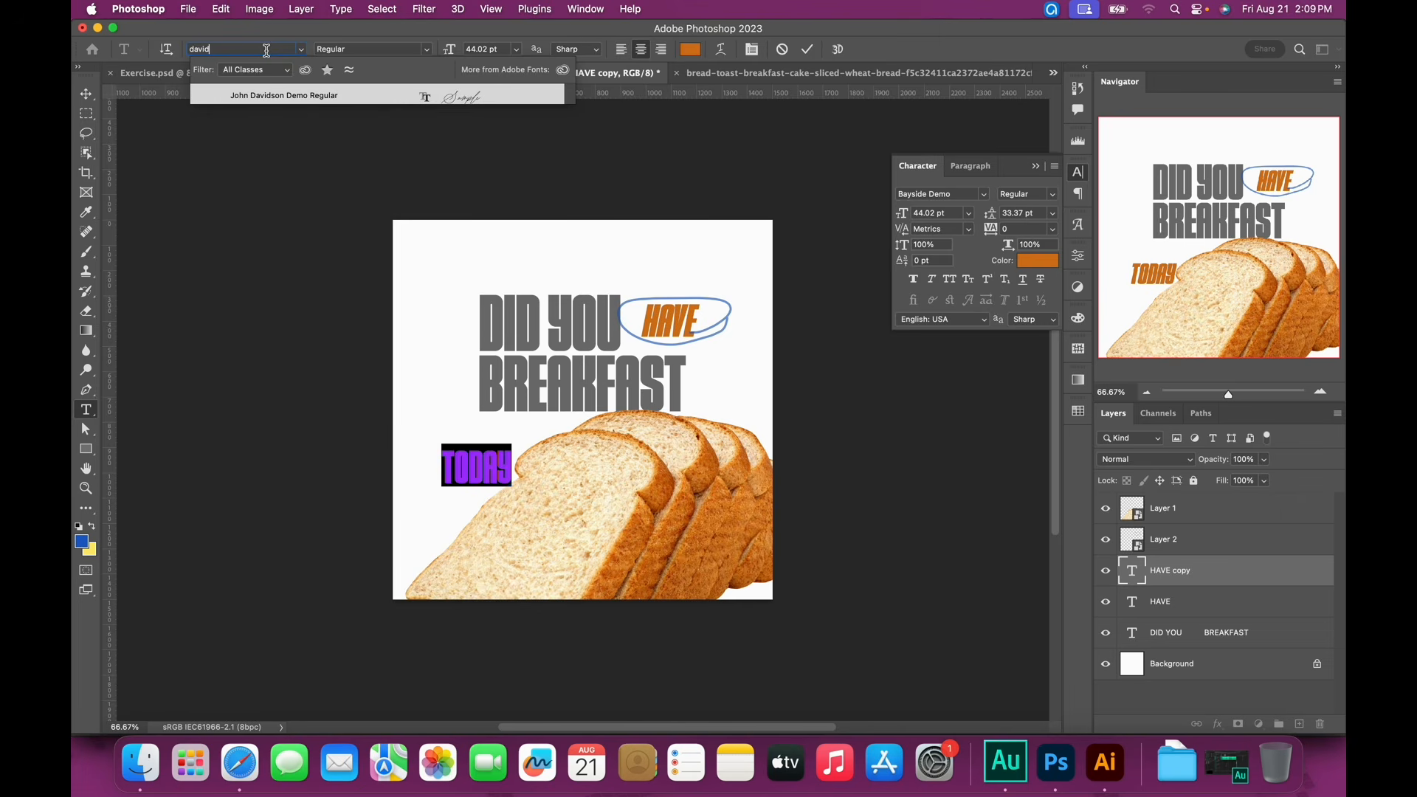
pyautogui.click(284, 95)
pyautogui.moveTo(448, 48); pyautogui.dragTo(485, 52)
pyautogui.click(808, 49)
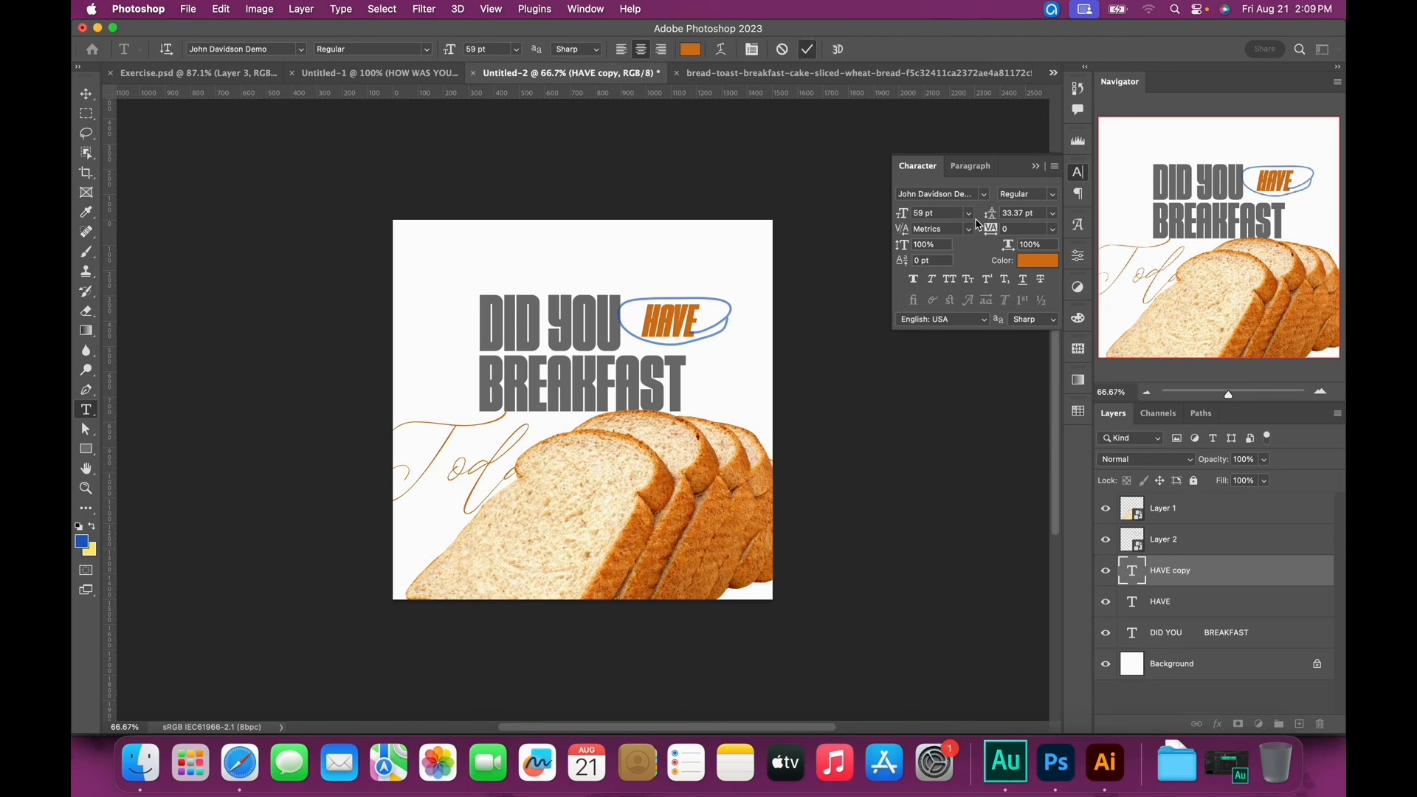
# Bring the Today text layer to the top of the layer stack and move the text over the bread
pyautogui.press('v')
pyautogui.moveTo(1240, 572); pyautogui.dragTo(1147, 496)
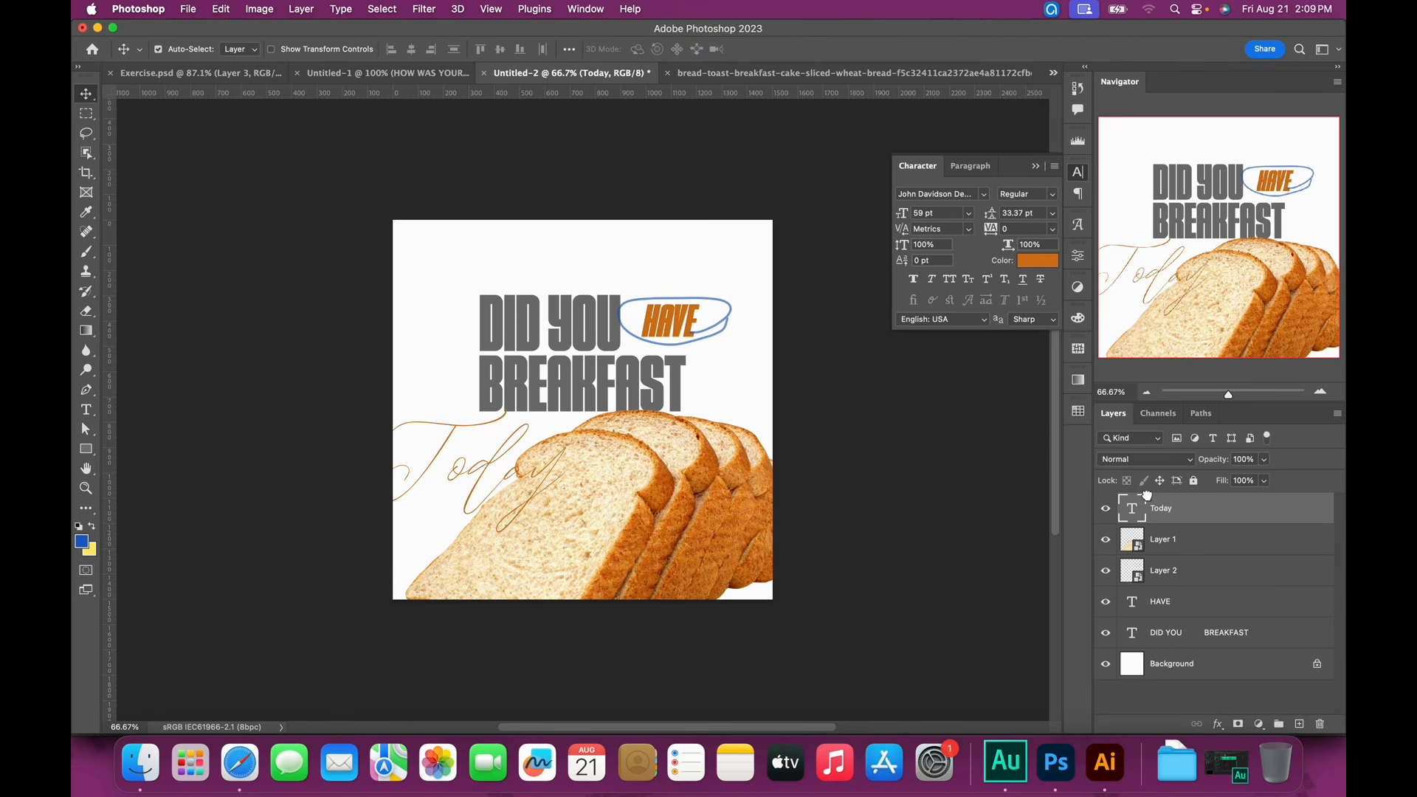
pyautogui.moveTo(483, 478); pyautogui.dragTo(569, 471)
# Change the Today text's font to Beauty Regular and enlarge it to 73 pt
pyautogui.doubleClick(567, 454)
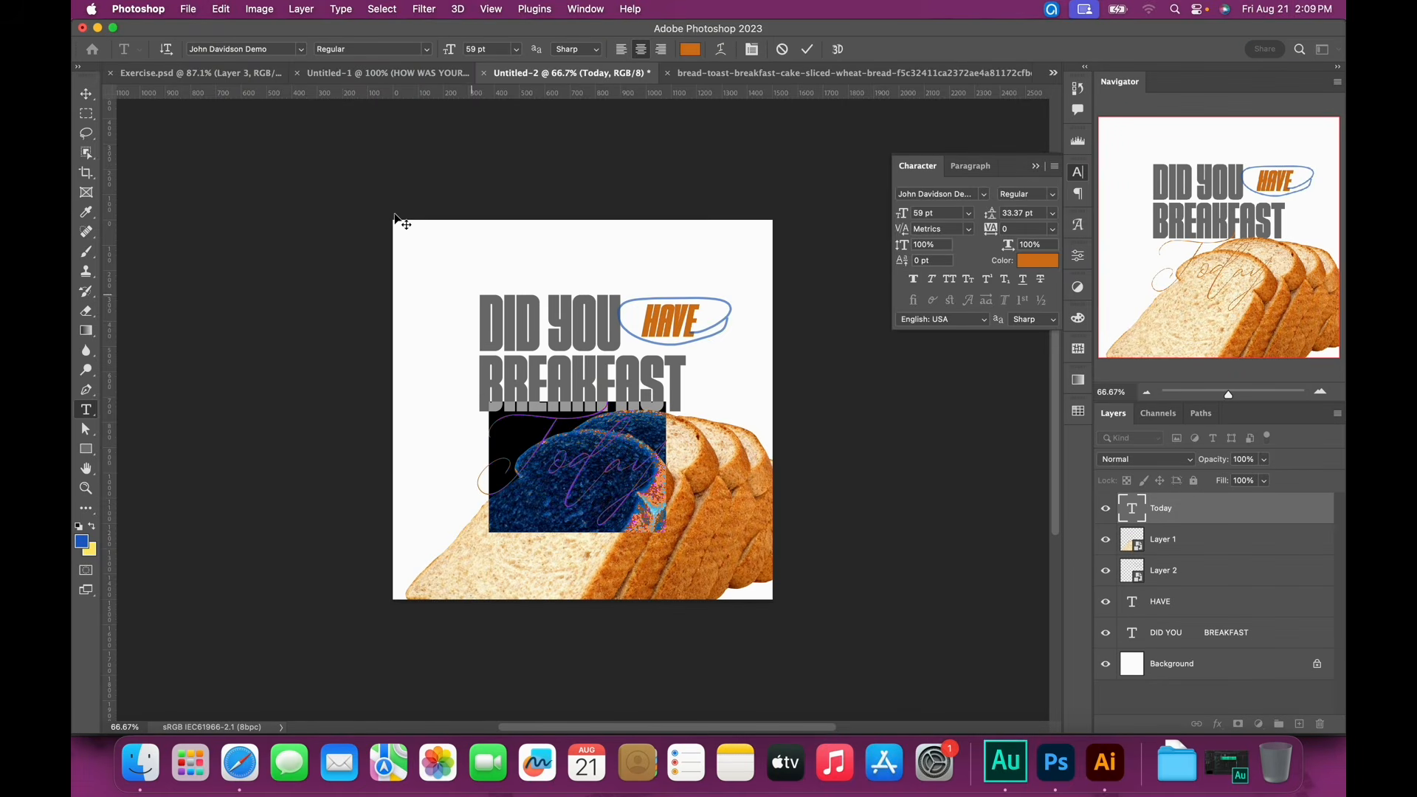
pyautogui.click(277, 52)
pyautogui.write('Beauty')
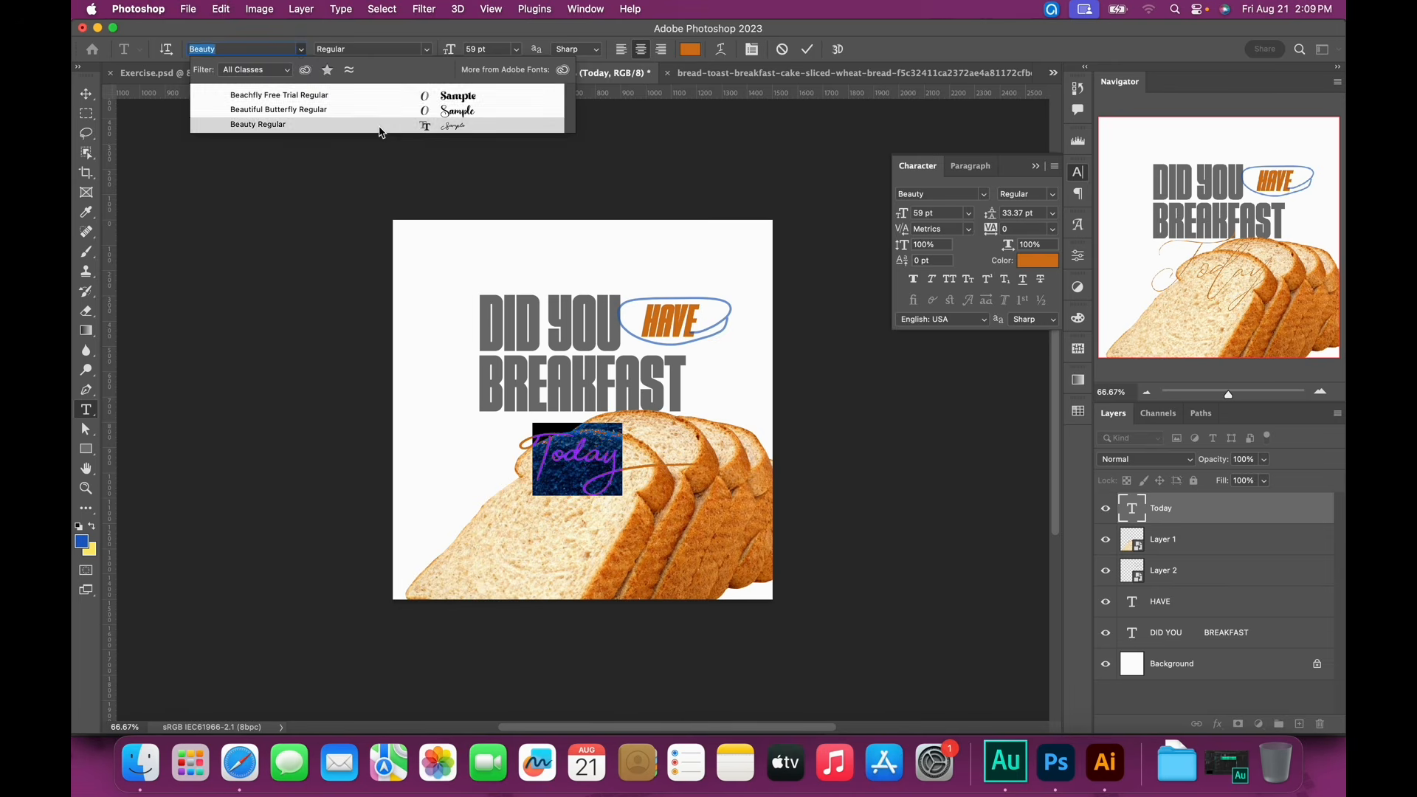
pyautogui.click(380, 130)
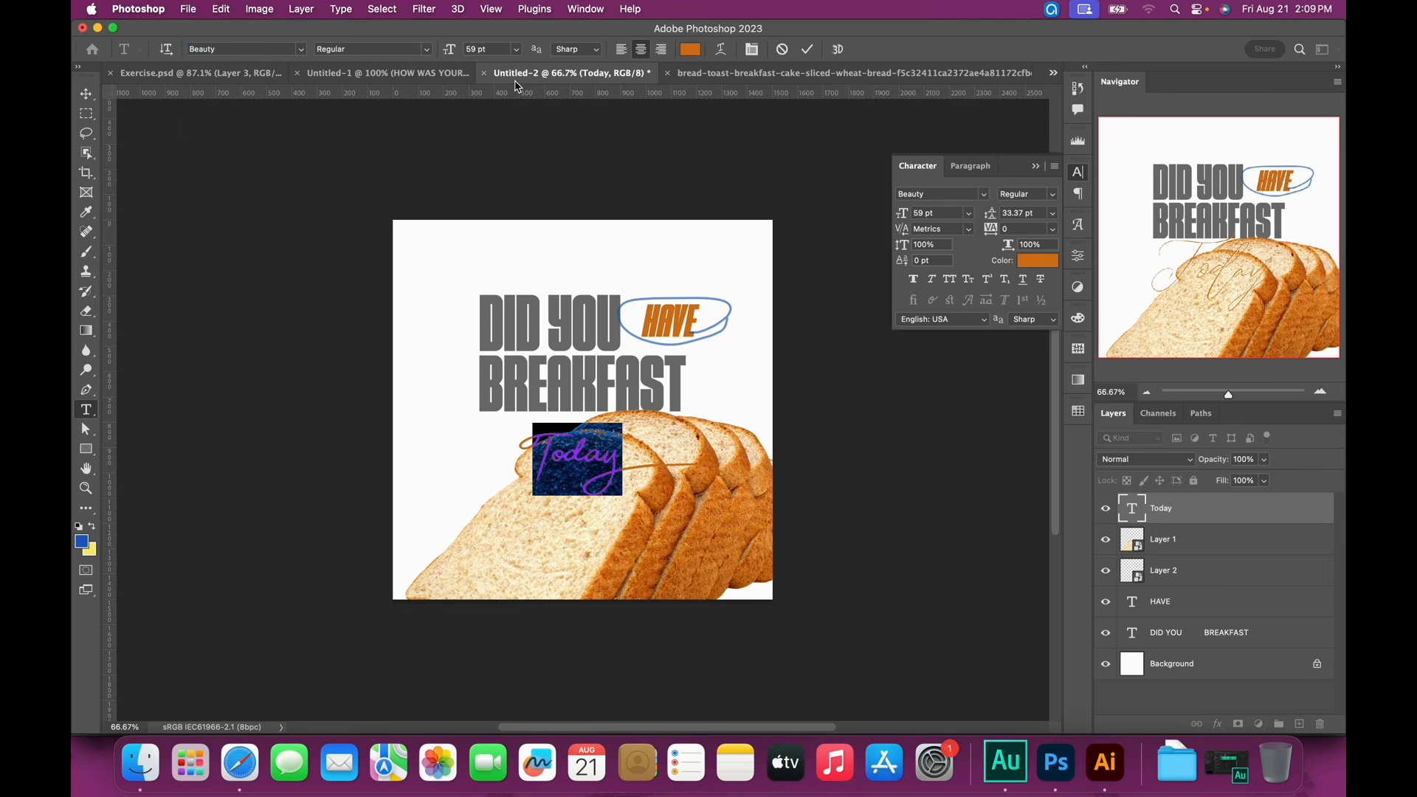
pyautogui.moveTo(458, 53); pyautogui.dragTo(472, 51)
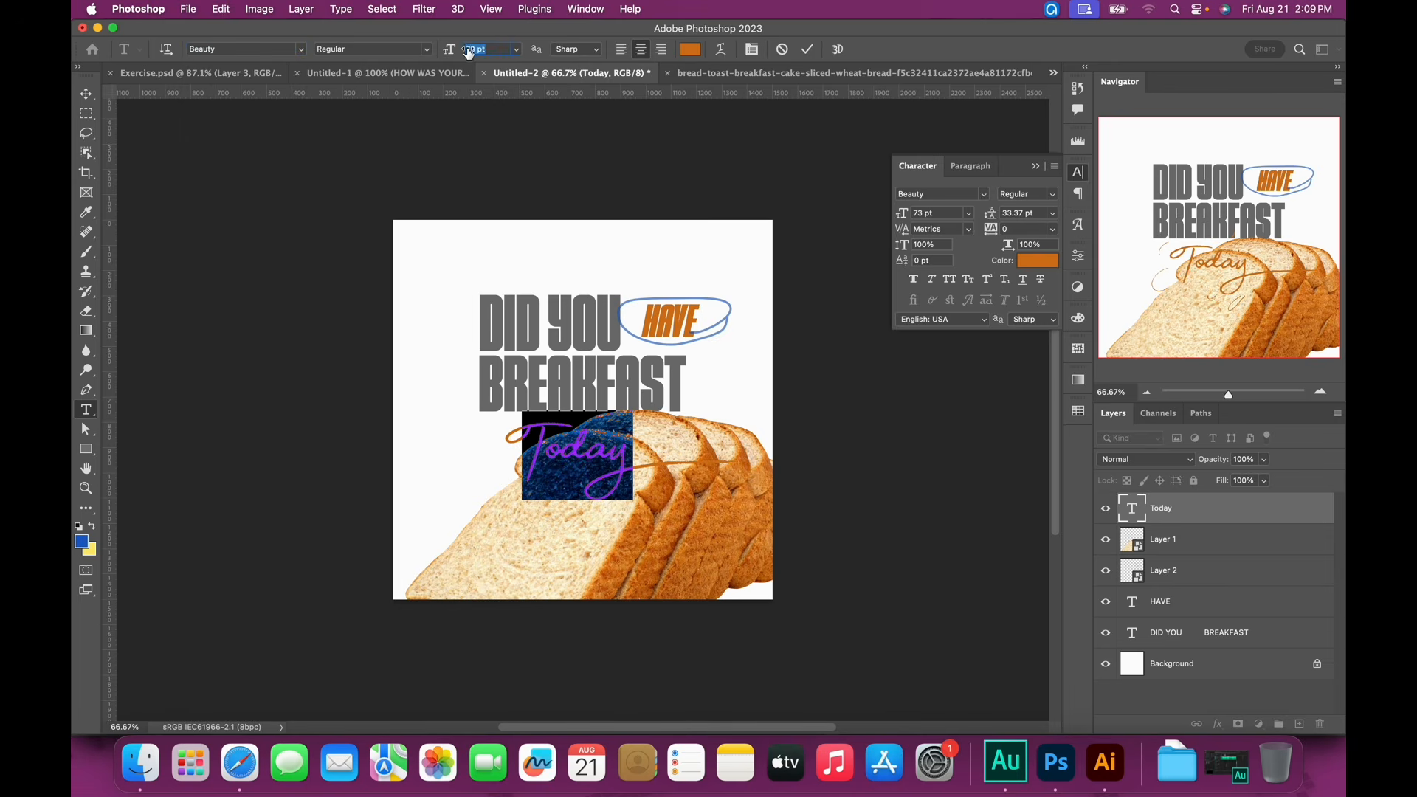
# Replace the capital T of Today with a lowercase t and move the word partly off the bread, below BREAKFAST
pyautogui.moveTo(546, 433); pyautogui.dragTo(505, 449)
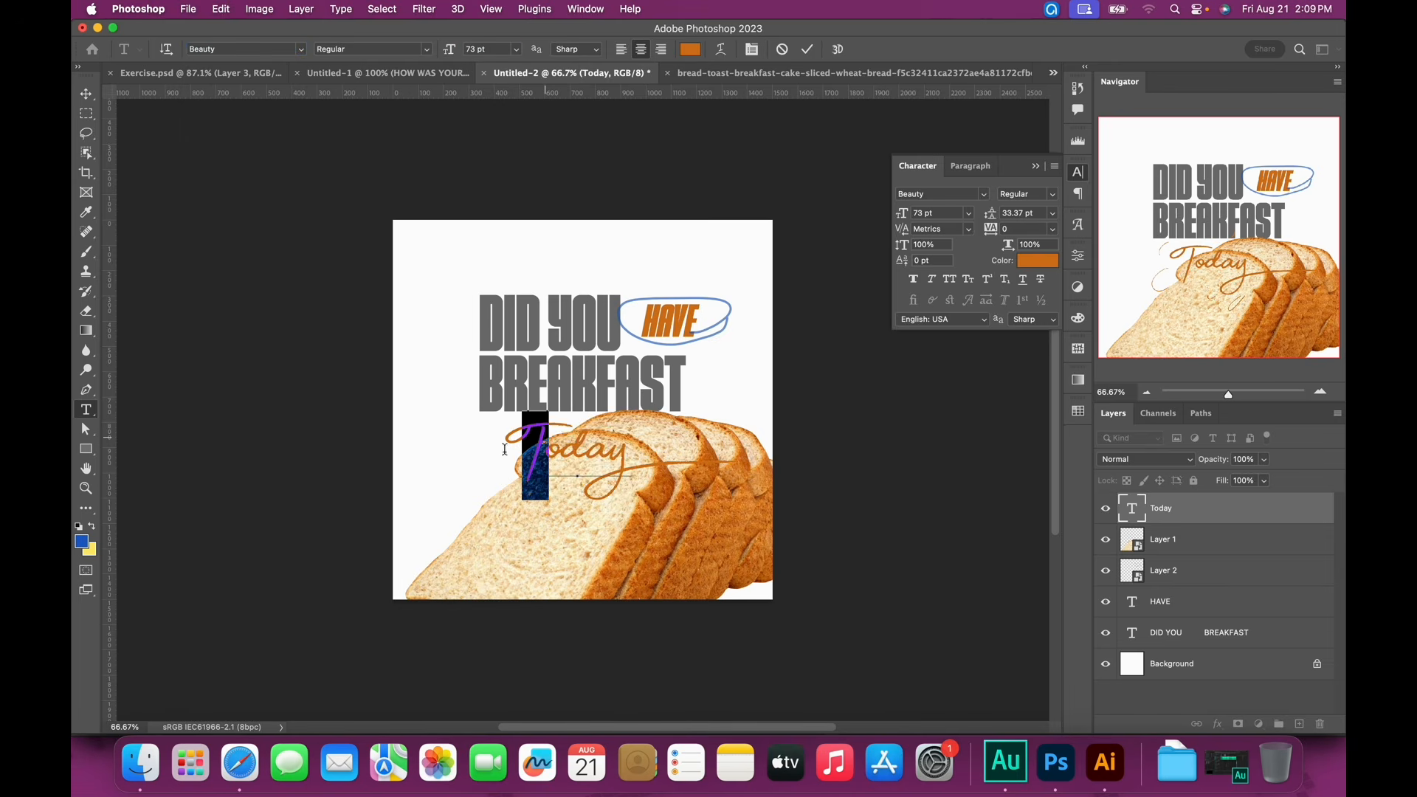
pyautogui.write('t')
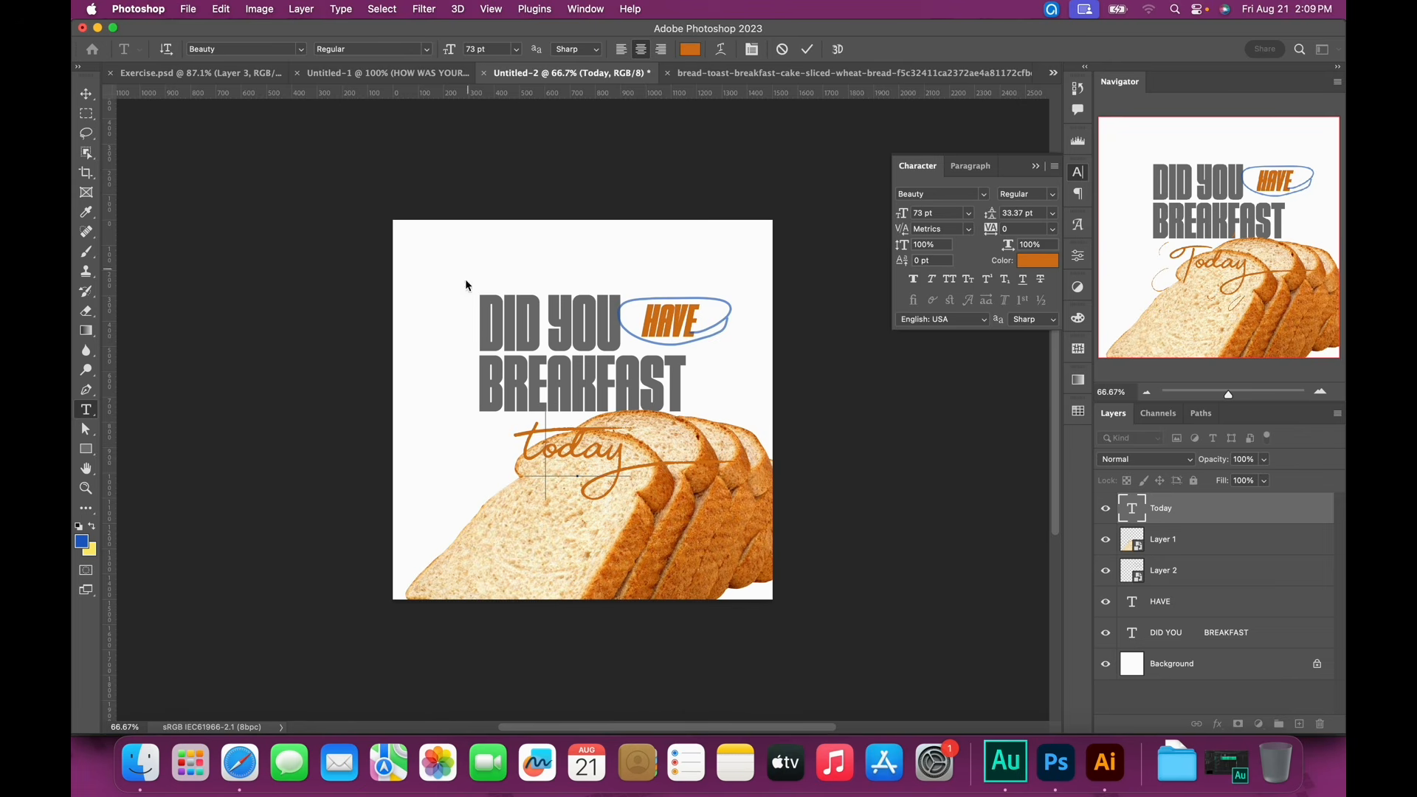
pyautogui.click(807, 49)
pyautogui.moveTo(558, 452); pyautogui.dragTo(474, 453)
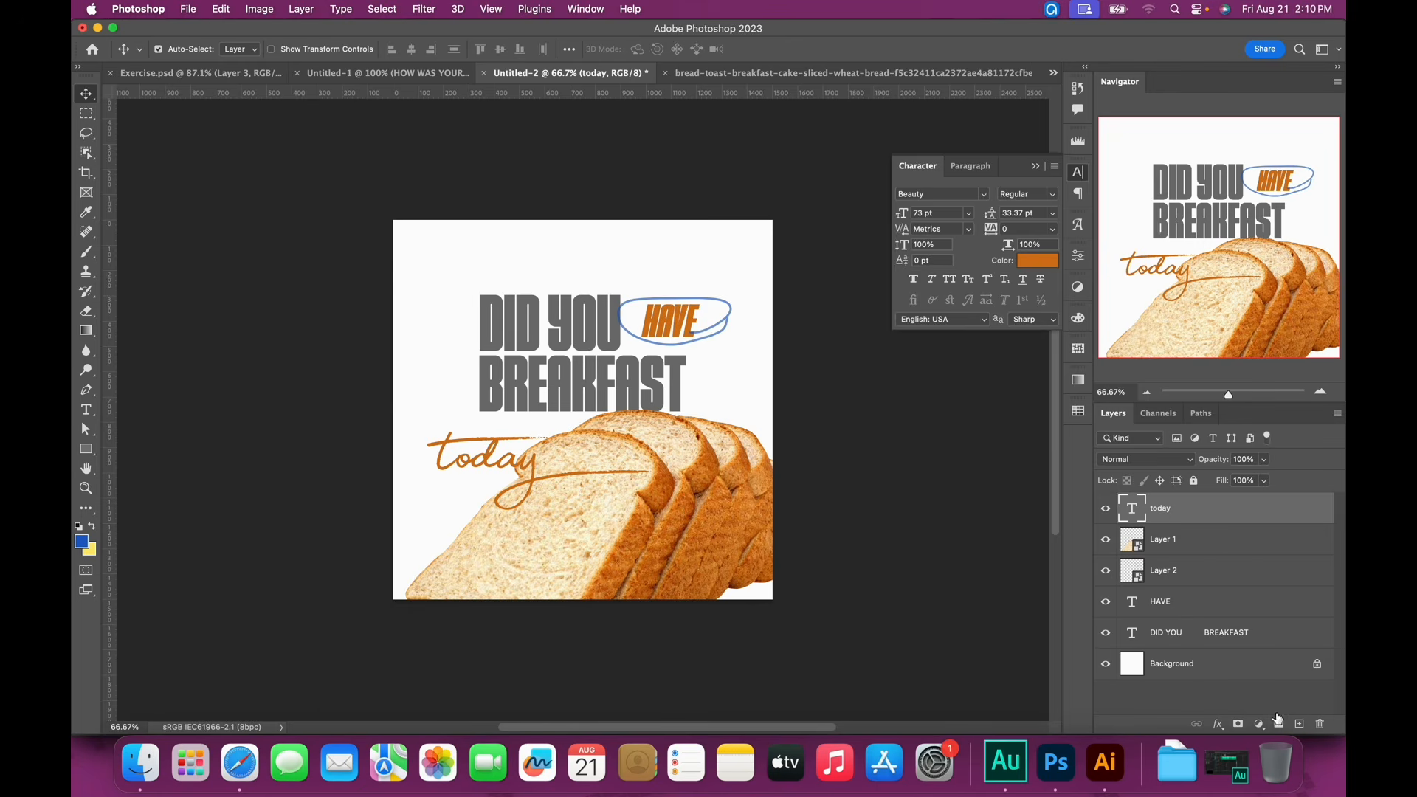
# Add an empty layer above the today text, then switch to Illustrator and copy the Chick Wings logo
pyautogui.click(1299, 724)
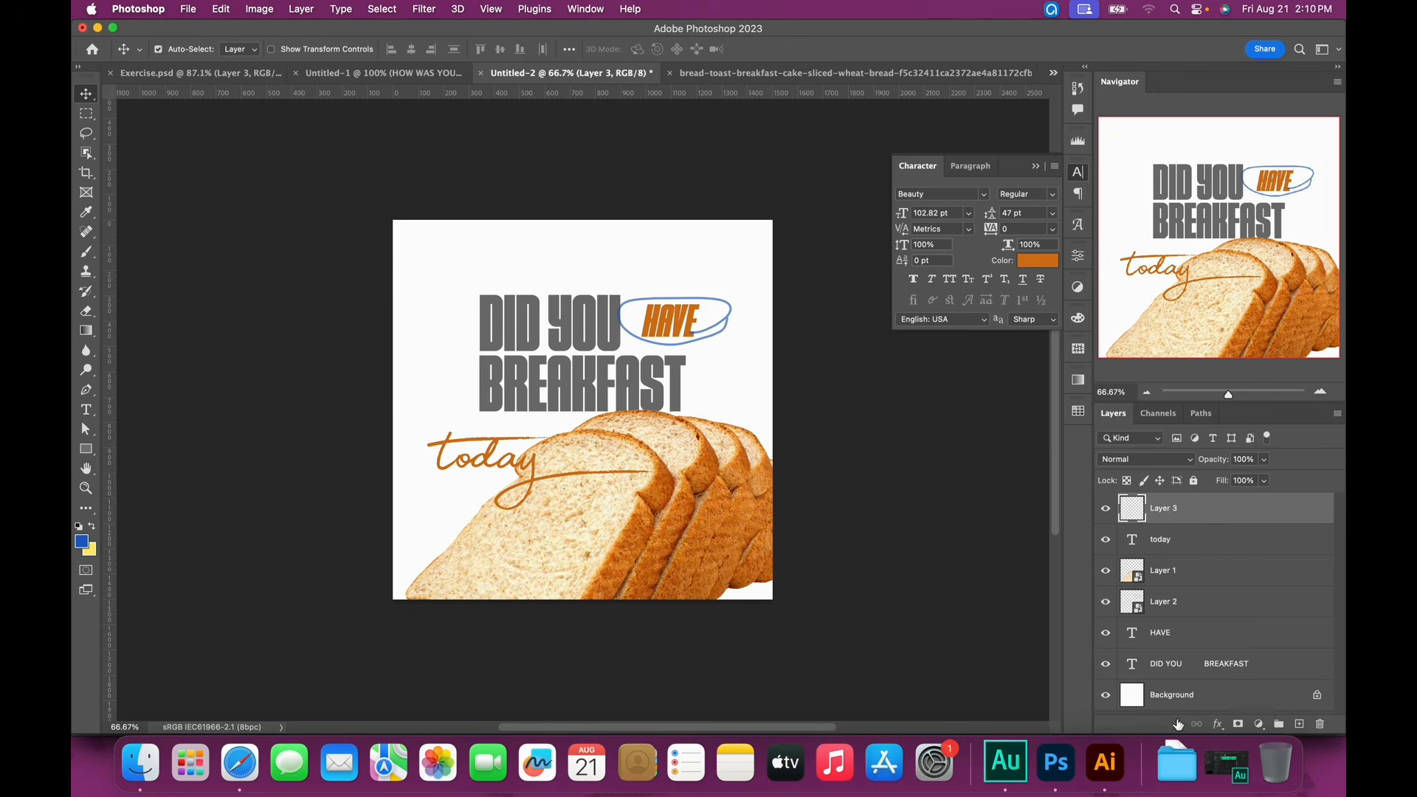
pyautogui.click(1105, 762)
pyautogui.moveTo(516, 140); pyautogui.dragTo(956, 251)
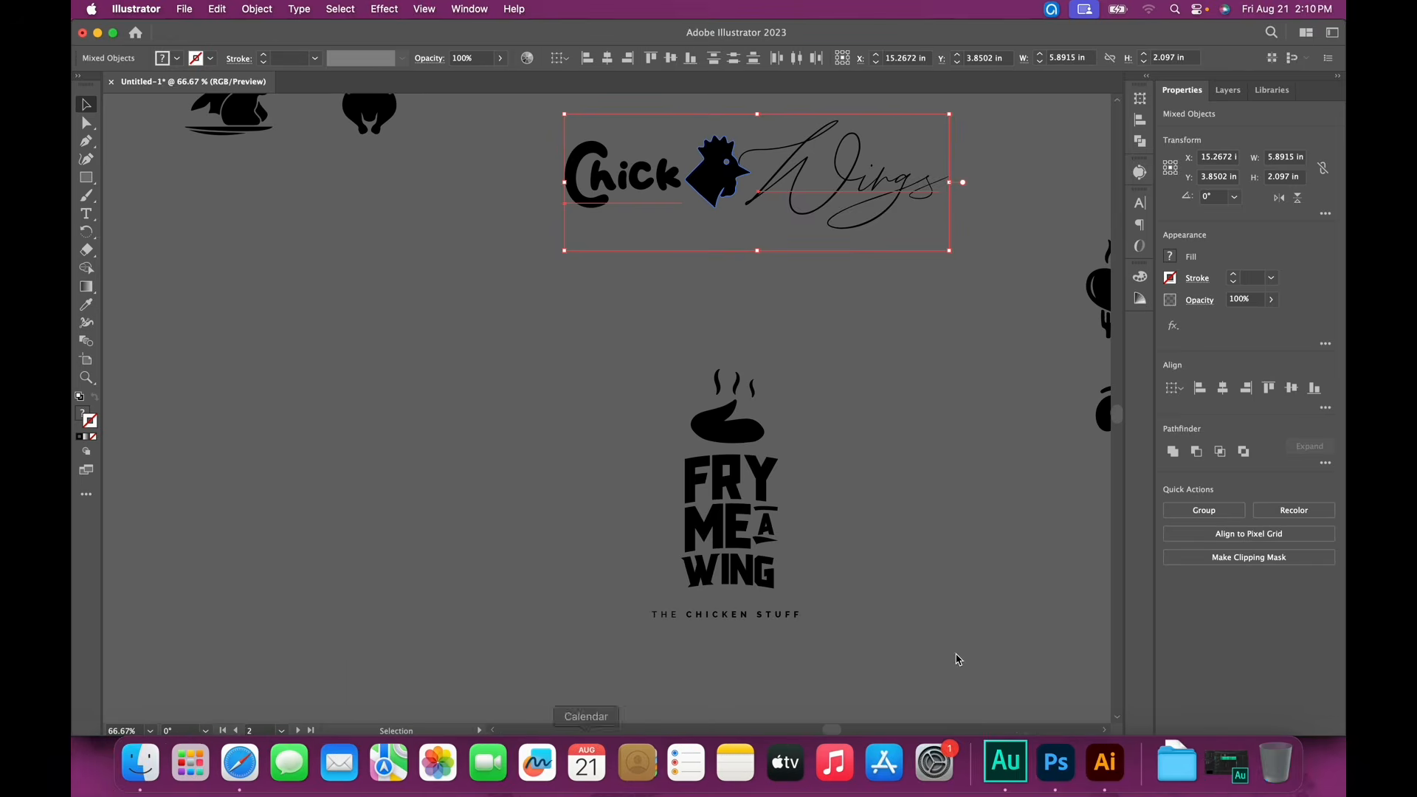
# Return to Photoshop, paste the Chick Wings logo as a smart object and scale it to about 18% above the headline
pyautogui.click(1054, 757)
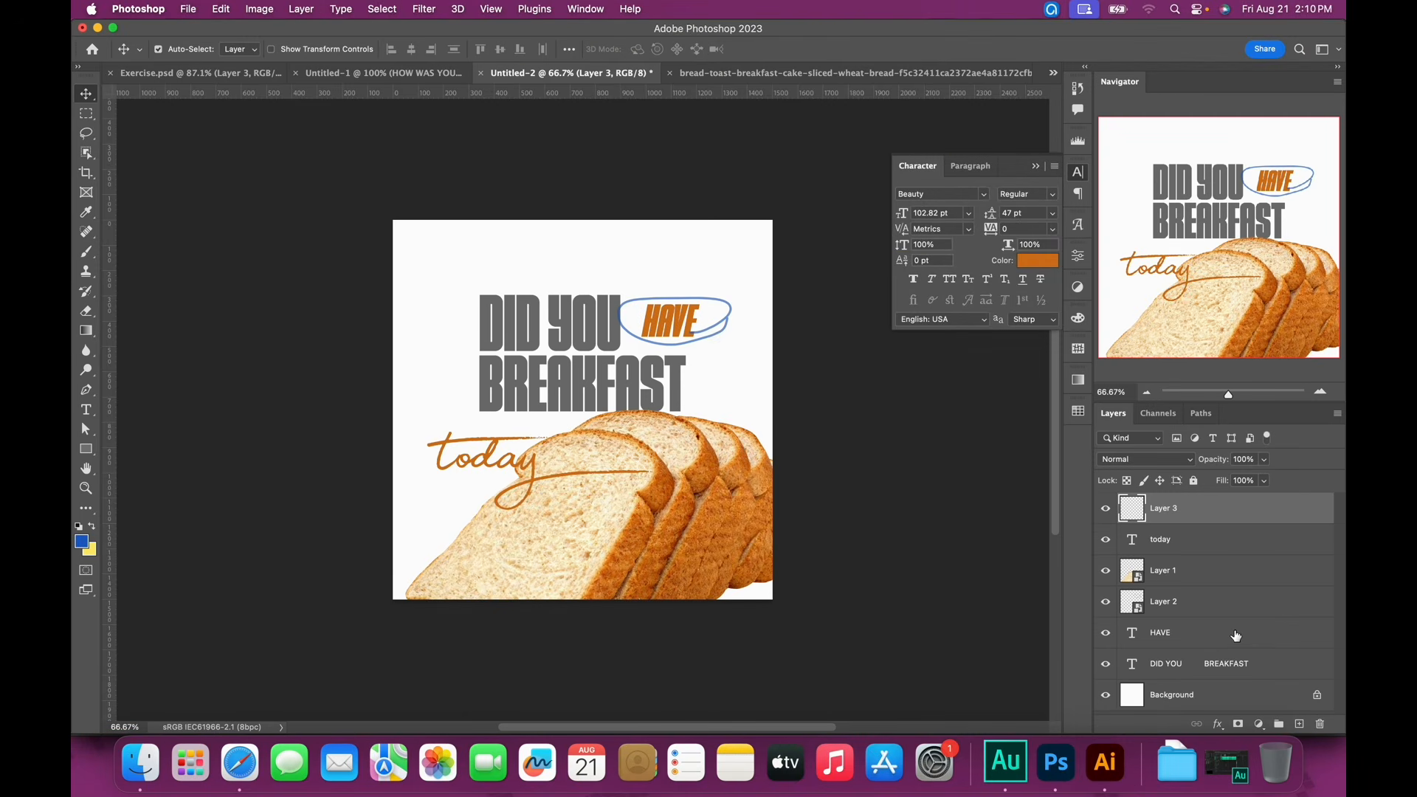
pyautogui.click(650, 386)
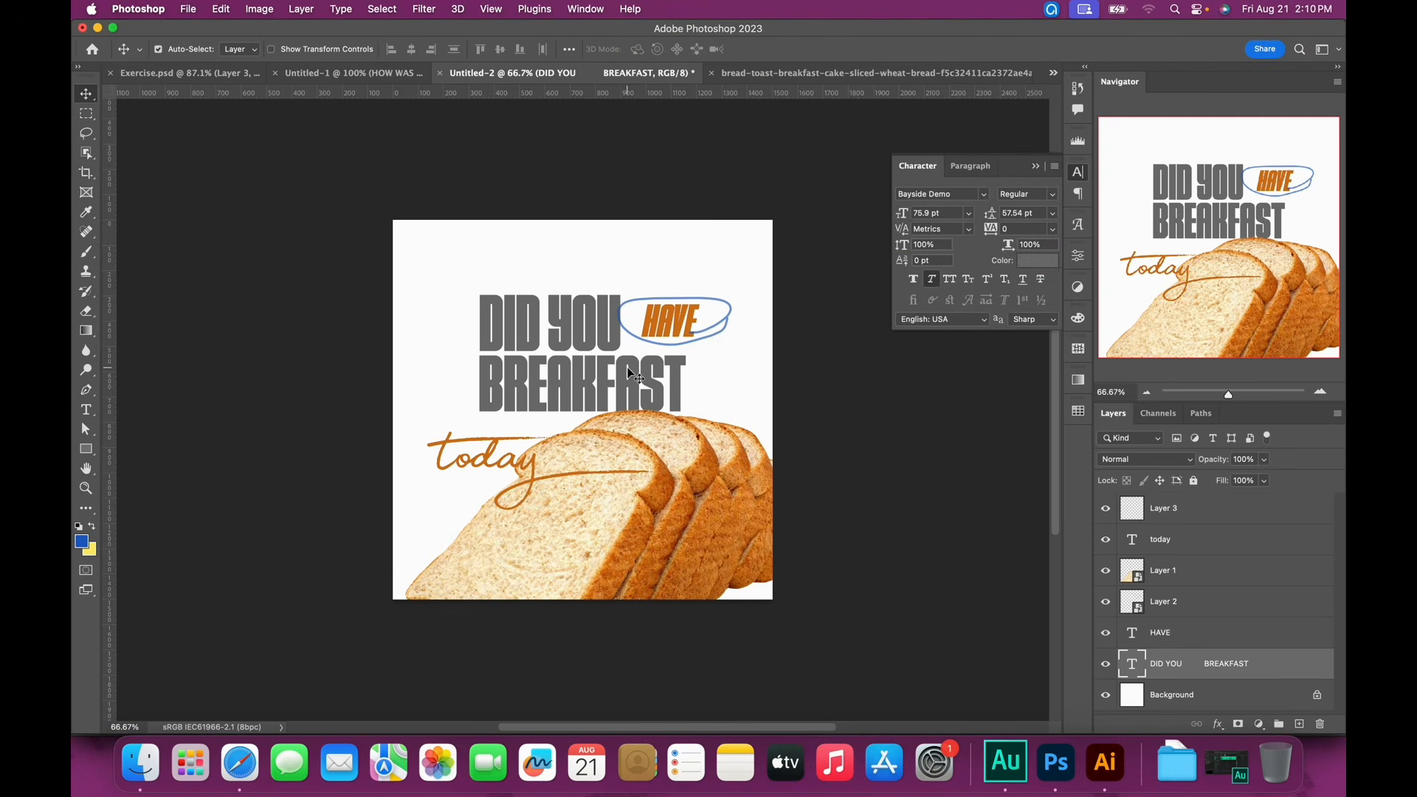
pyautogui.press('super+v')
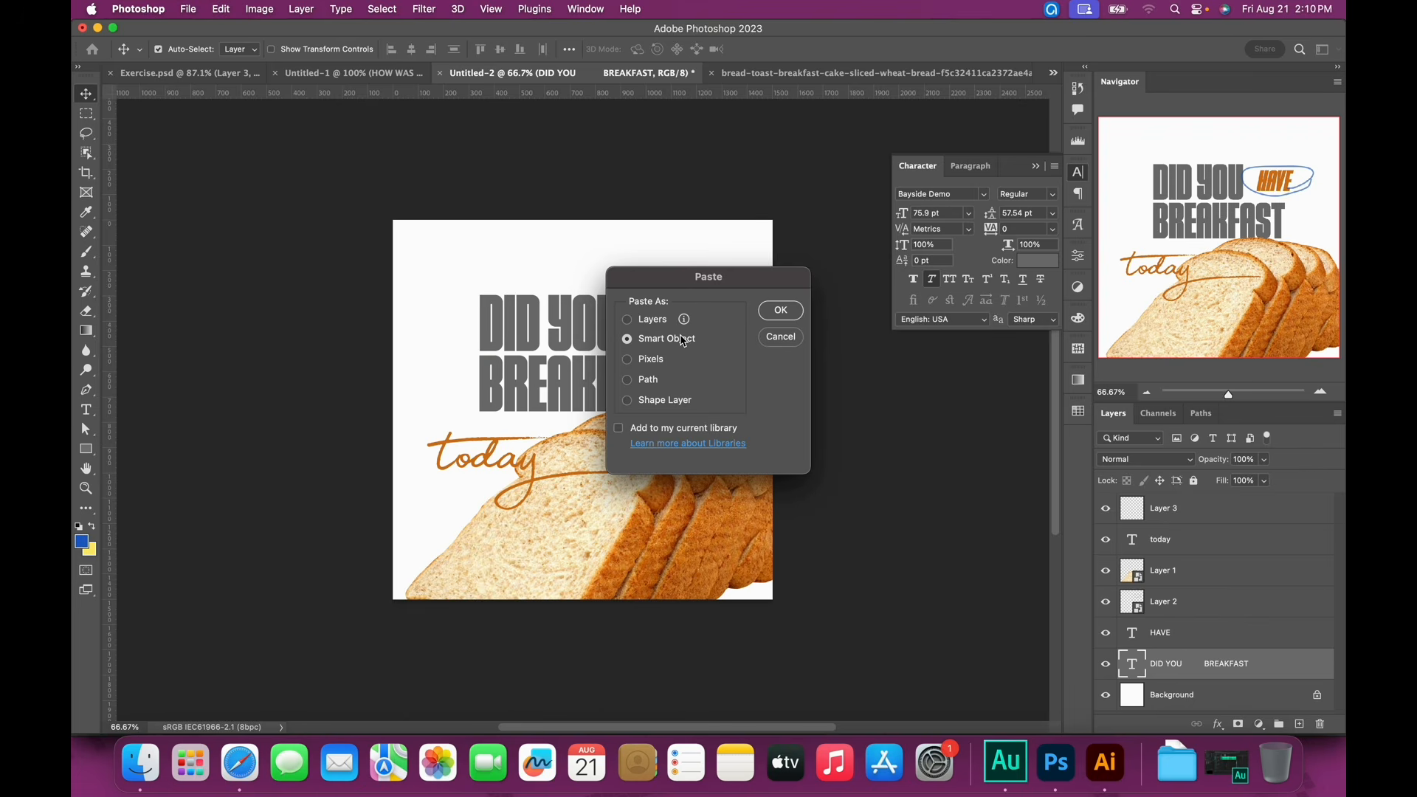
pyautogui.click(779, 310)
pyautogui.moveTo(778, 487); pyautogui.dragTo(646, 245)
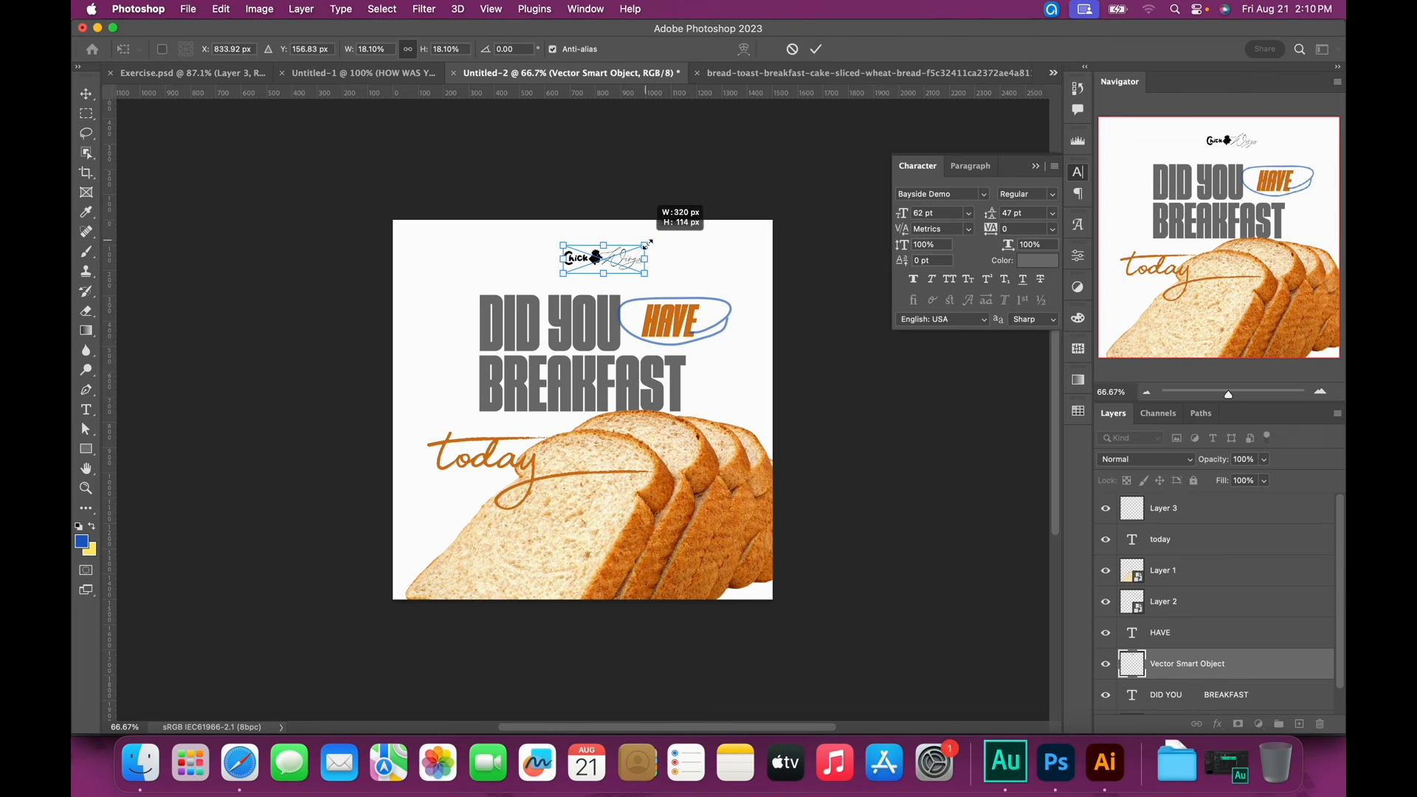
pyautogui.click(816, 50)
# Nudge the Chick Wings logo slightly down toward the headline
pyautogui.press('Down')
pyautogui.press('Down')
pyautogui.press('Down')
pyautogui.press('Down')
pyautogui.press('Down')
pyautogui.press('Down')
pyautogui.press('Down')
pyautogui.press('Down')
pyautogui.press('Down')
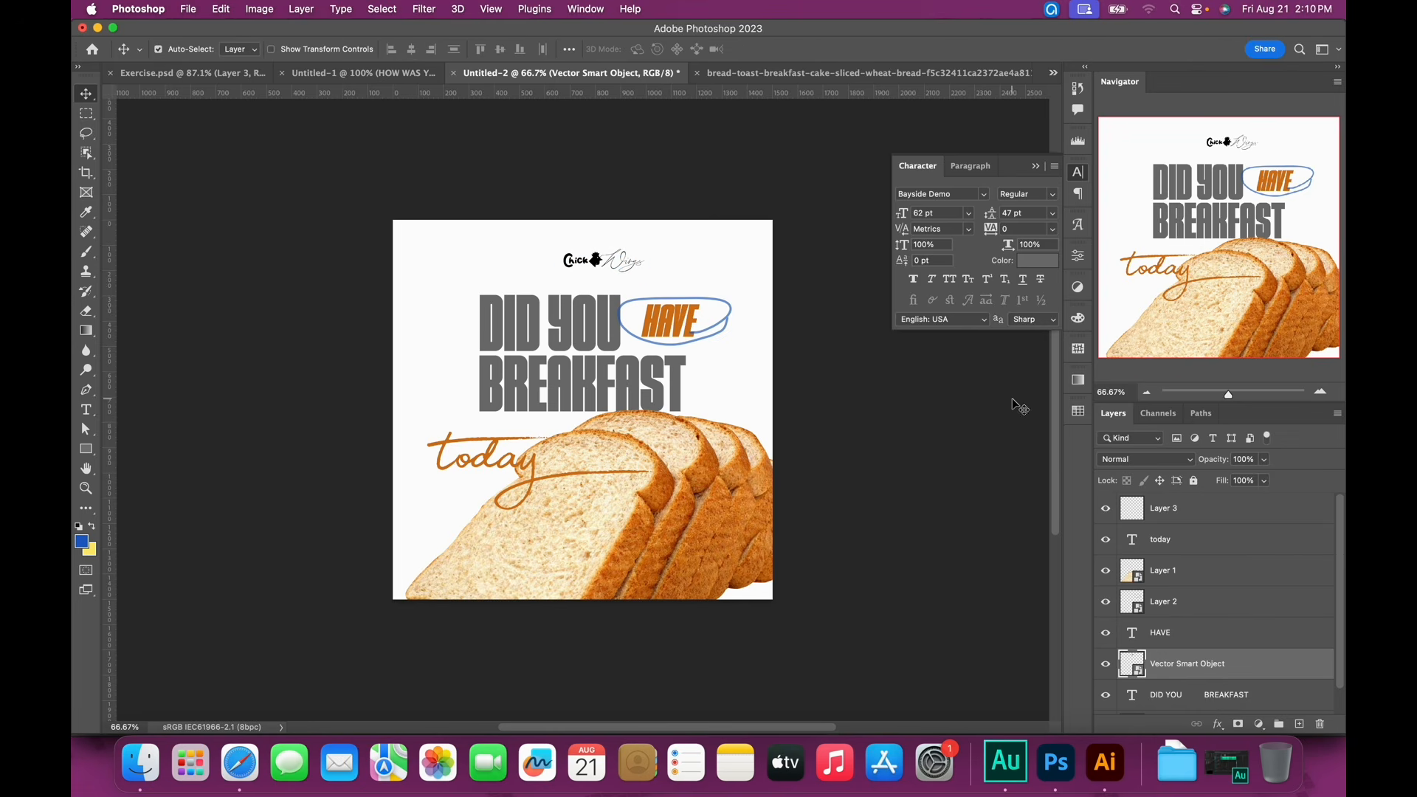
# Duplicate the Chick Wings logo layer and group both copies
pyautogui.press('super+j')
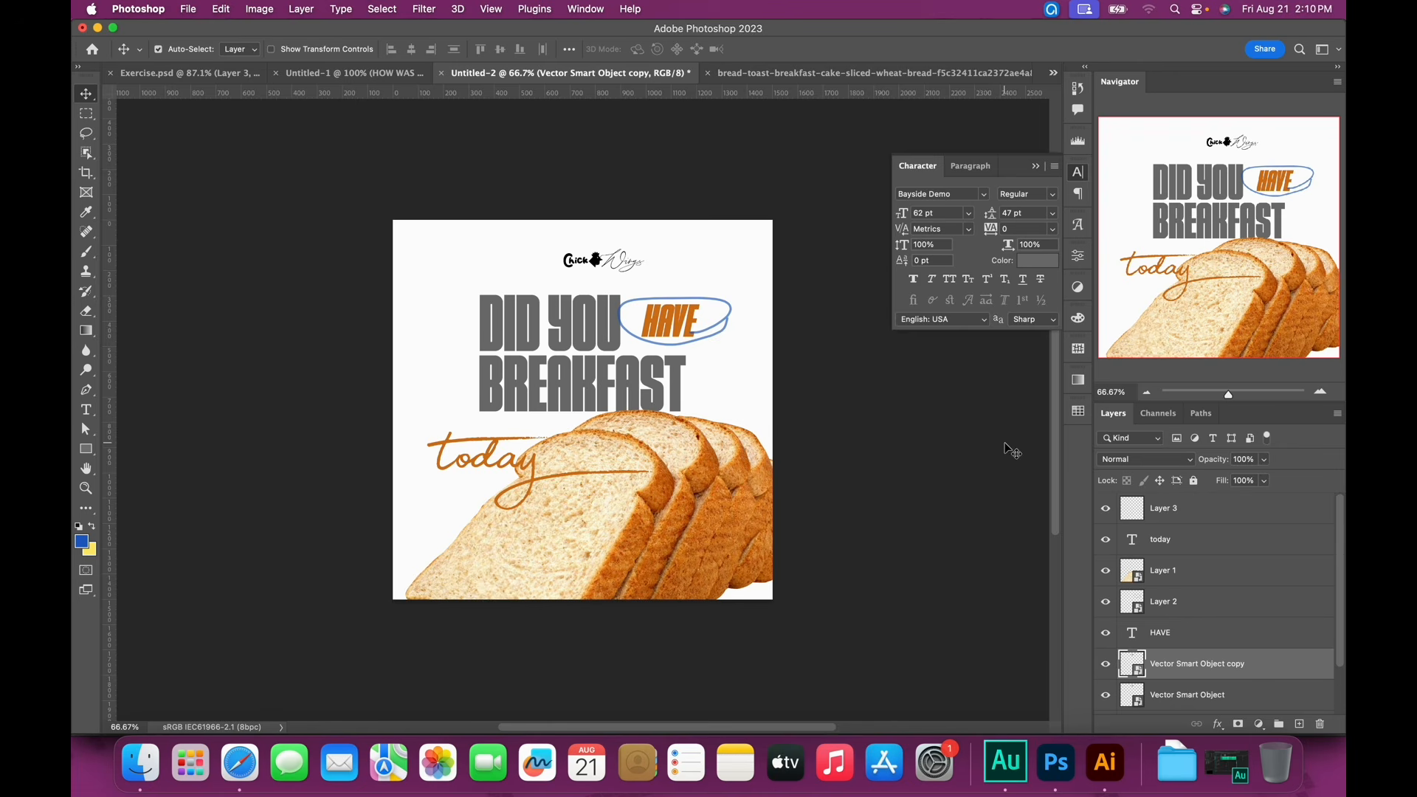
pyautogui.scroll(-1, 1190, 669)
pyautogui.keyDown('shift'); pyautogui.click(1196, 664); pyautogui.keyUp('shift')
pyautogui.press('super+g')
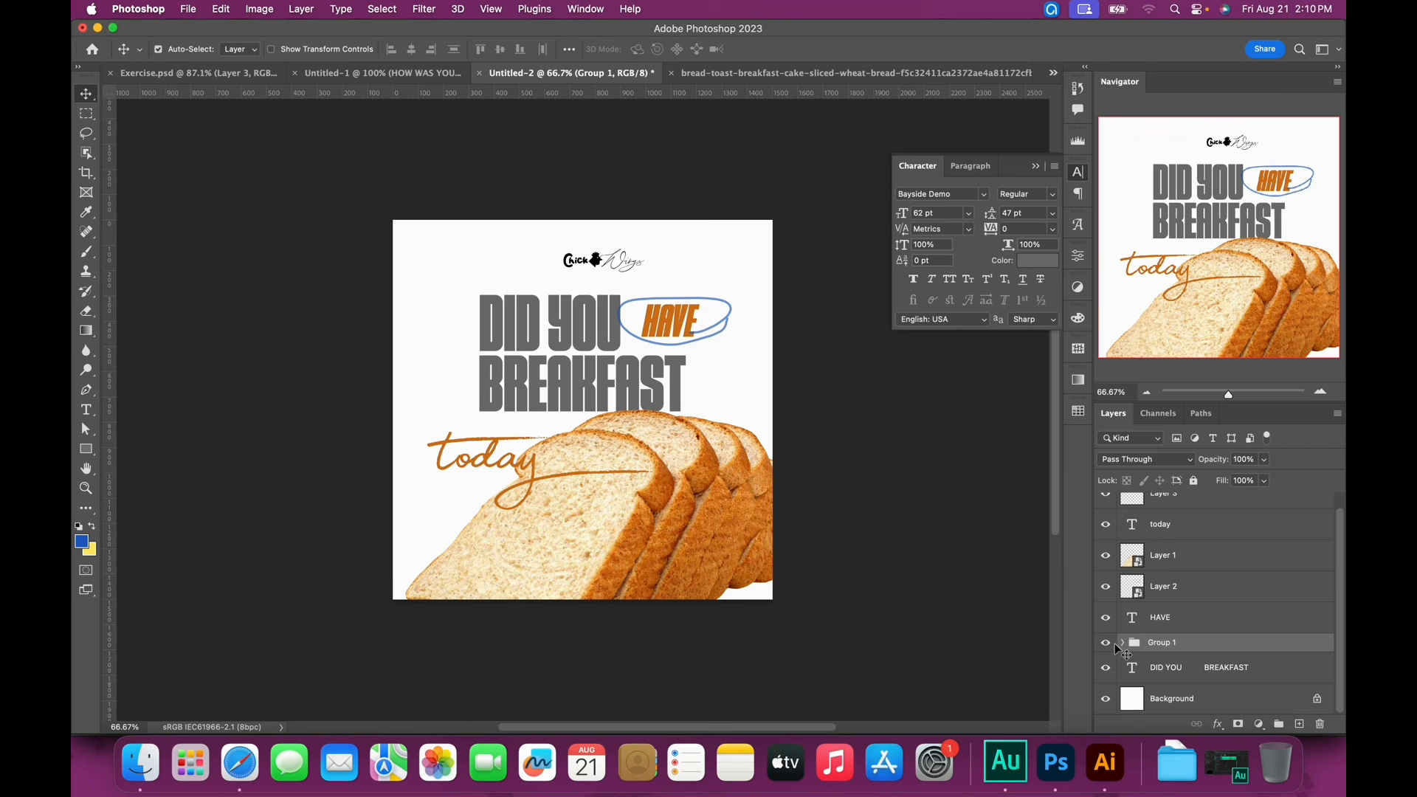
# Lock the logo group and add a new empty layer above it
pyautogui.click(1196, 482)
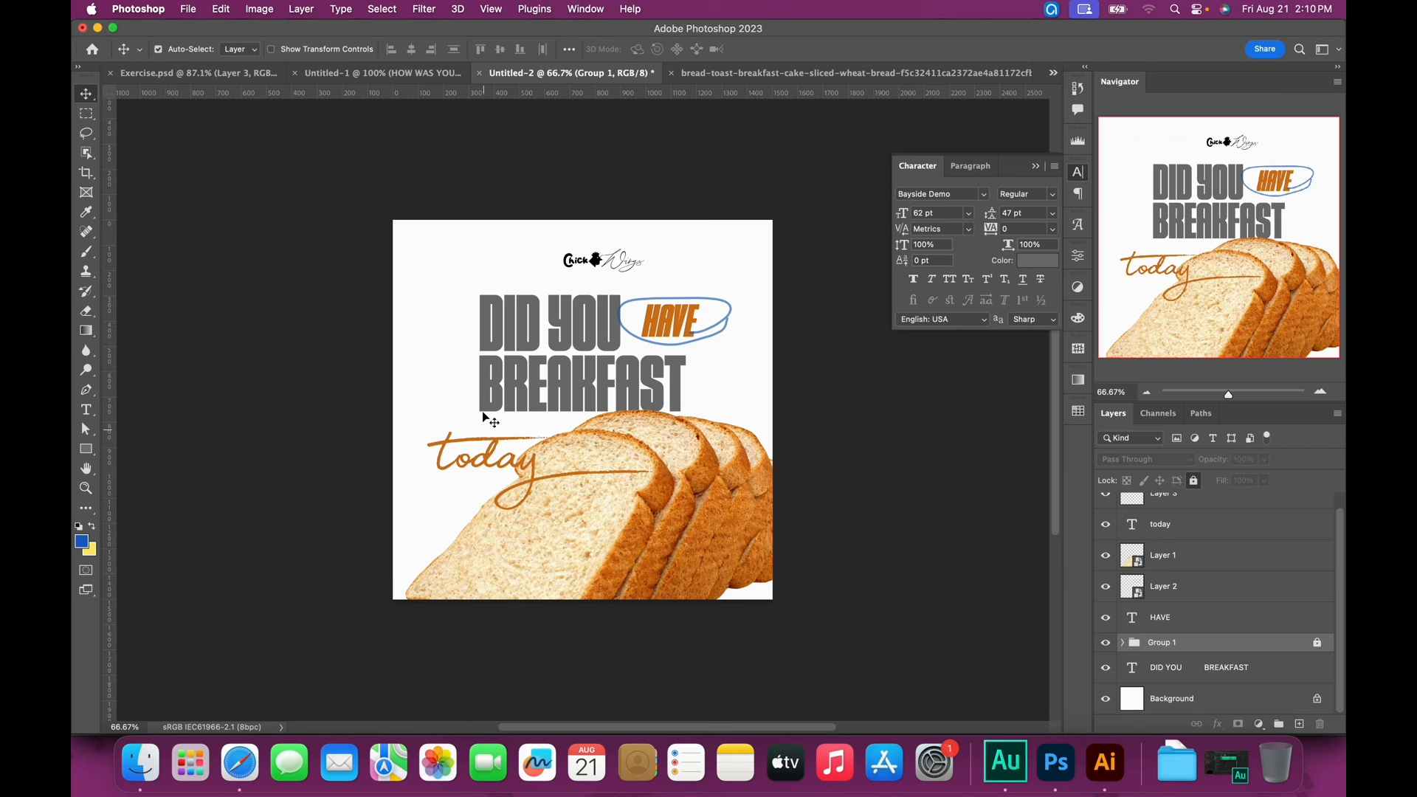
pyautogui.click(1299, 724)
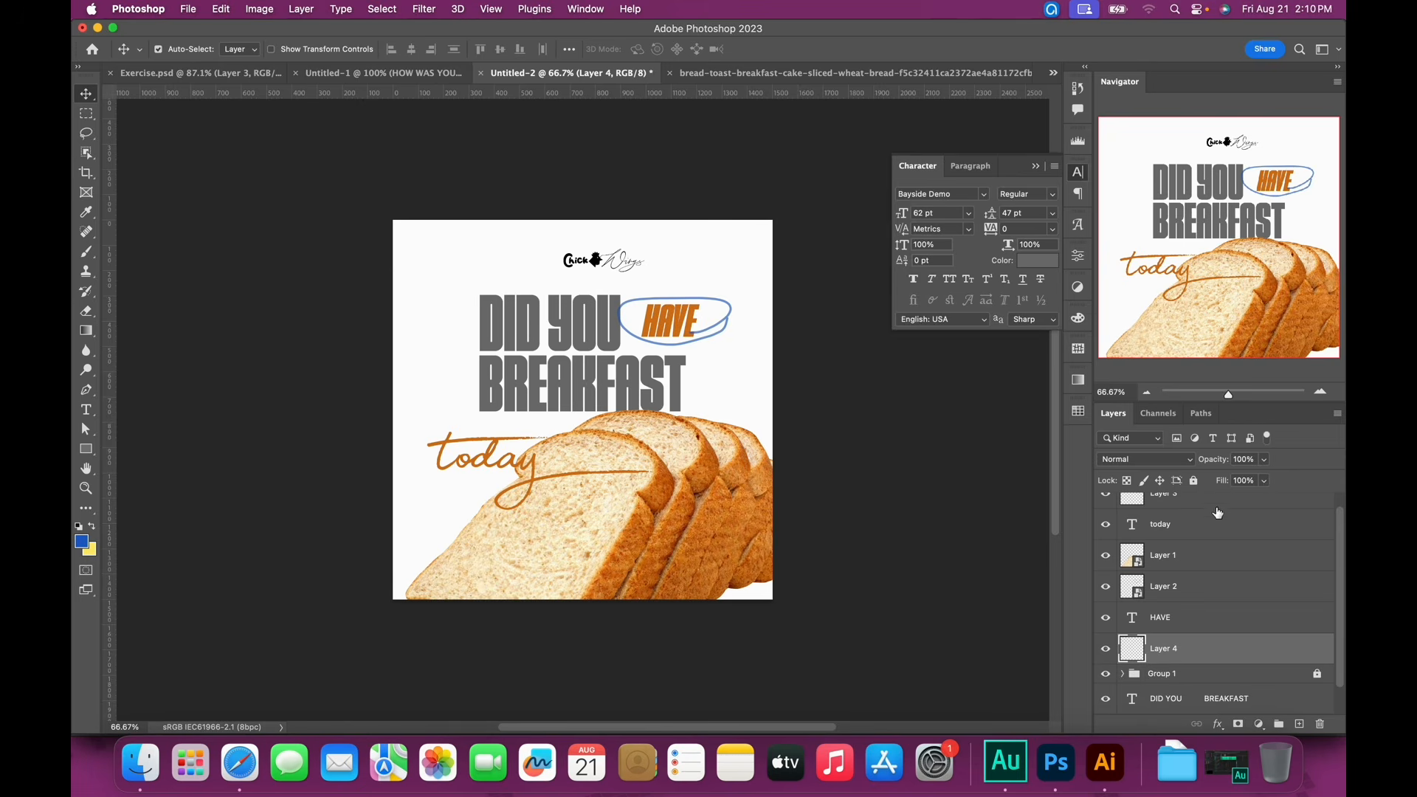
# Add a new empty layer directly above the DID YOU BREAKFAST text layer
pyautogui.scroll(-1, 1220, 607)
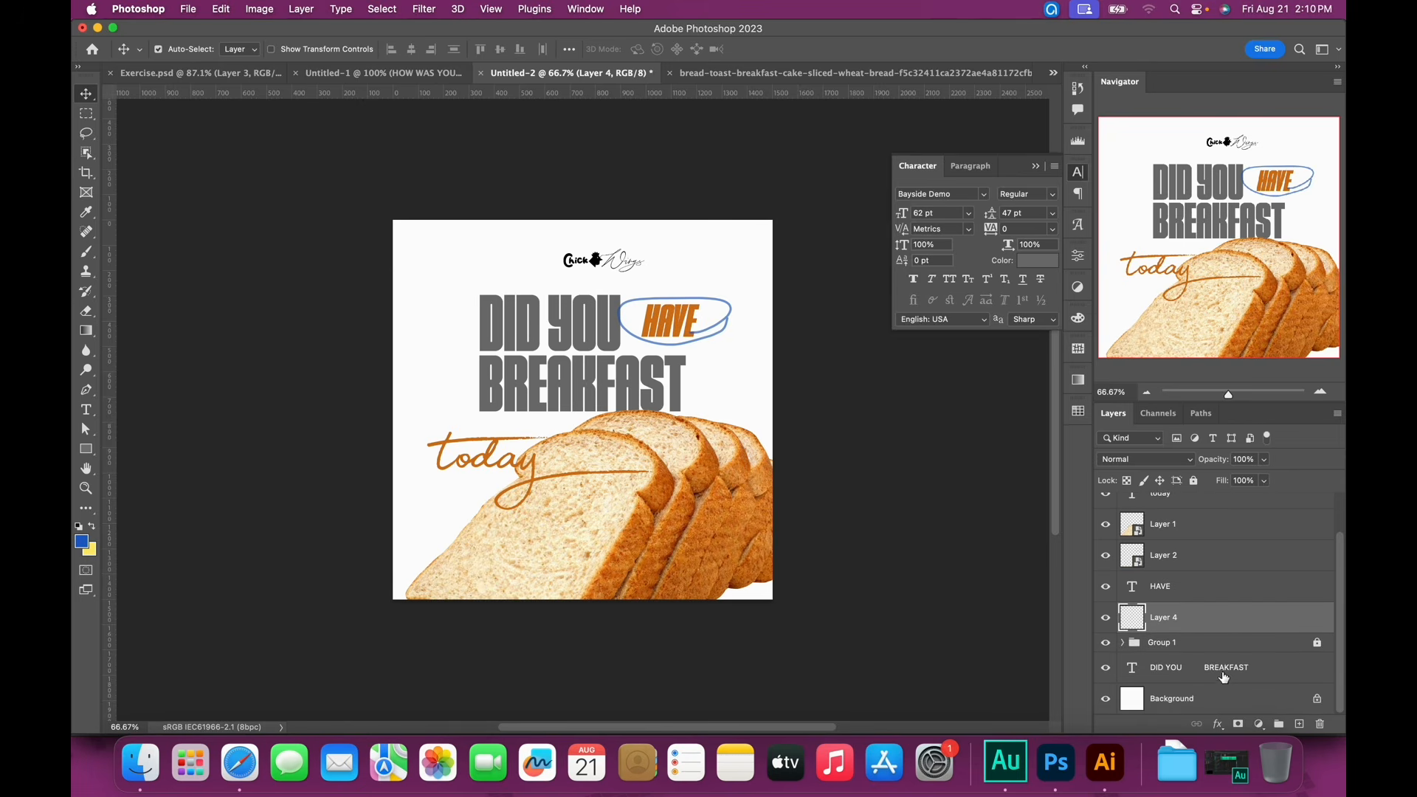
pyautogui.click(1225, 678)
pyautogui.click(1301, 725)
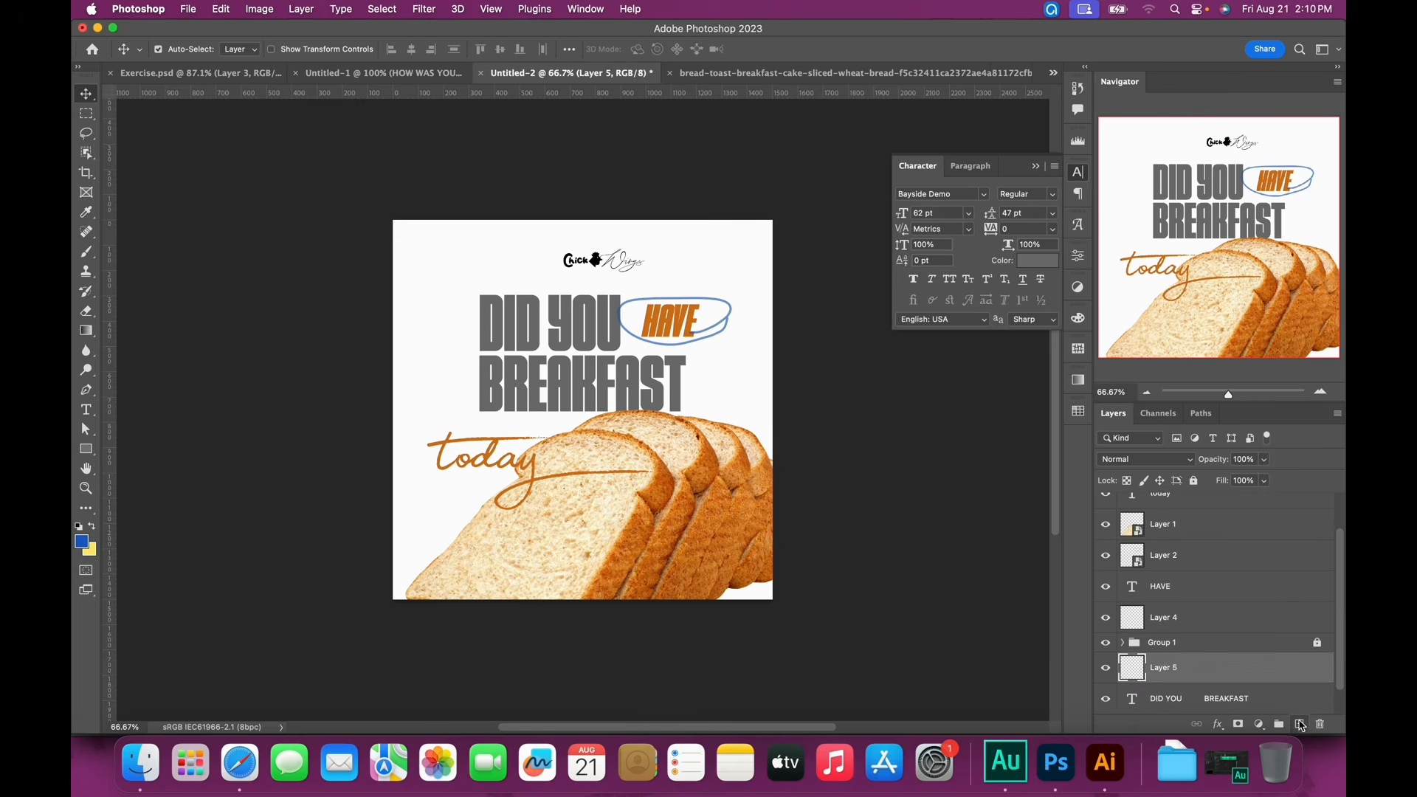
# Switch to Illustrator and place the bread-toast-breakfast PNG from the 700 Subs folder into the document
pyautogui.click(1107, 746)
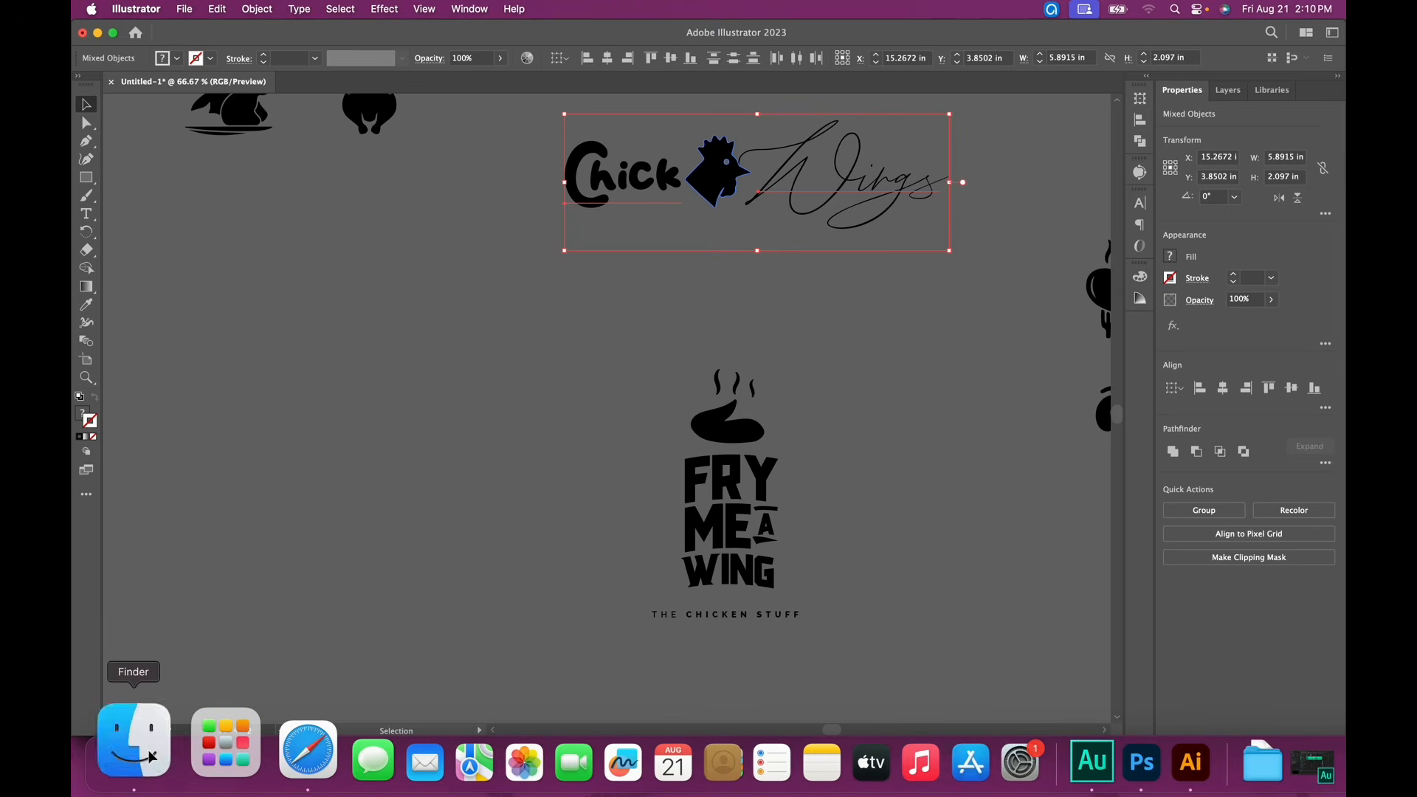
pyautogui.click(151, 757)
pyautogui.moveTo(678, 544); pyautogui.dragTo(320, 485)
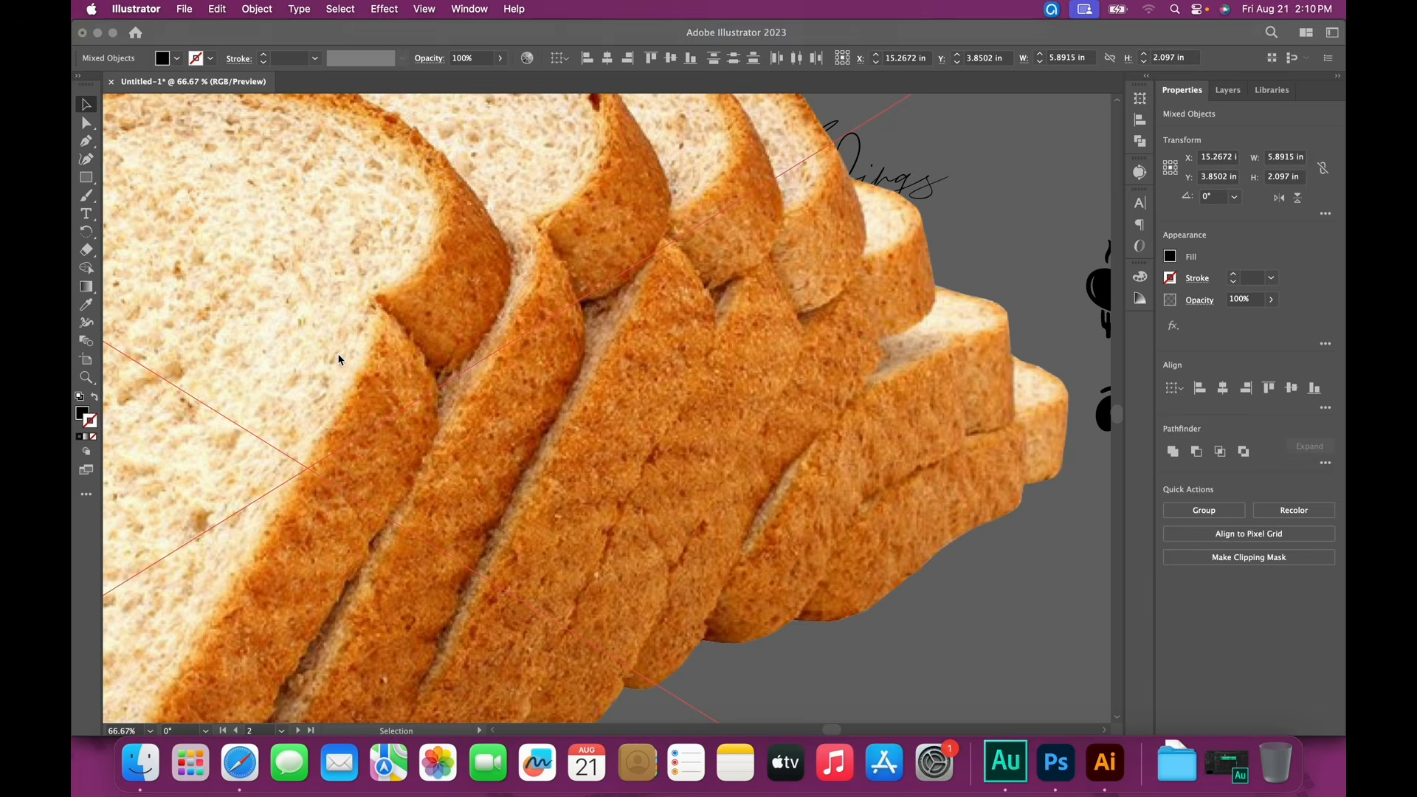
# Scale the placed bread image down to about 15.7 in wide below the artboards and embed it
pyautogui.press('super+minus')
pyautogui.press('super+minus')
pyautogui.press('super+minus')
pyautogui.press('super+minus')
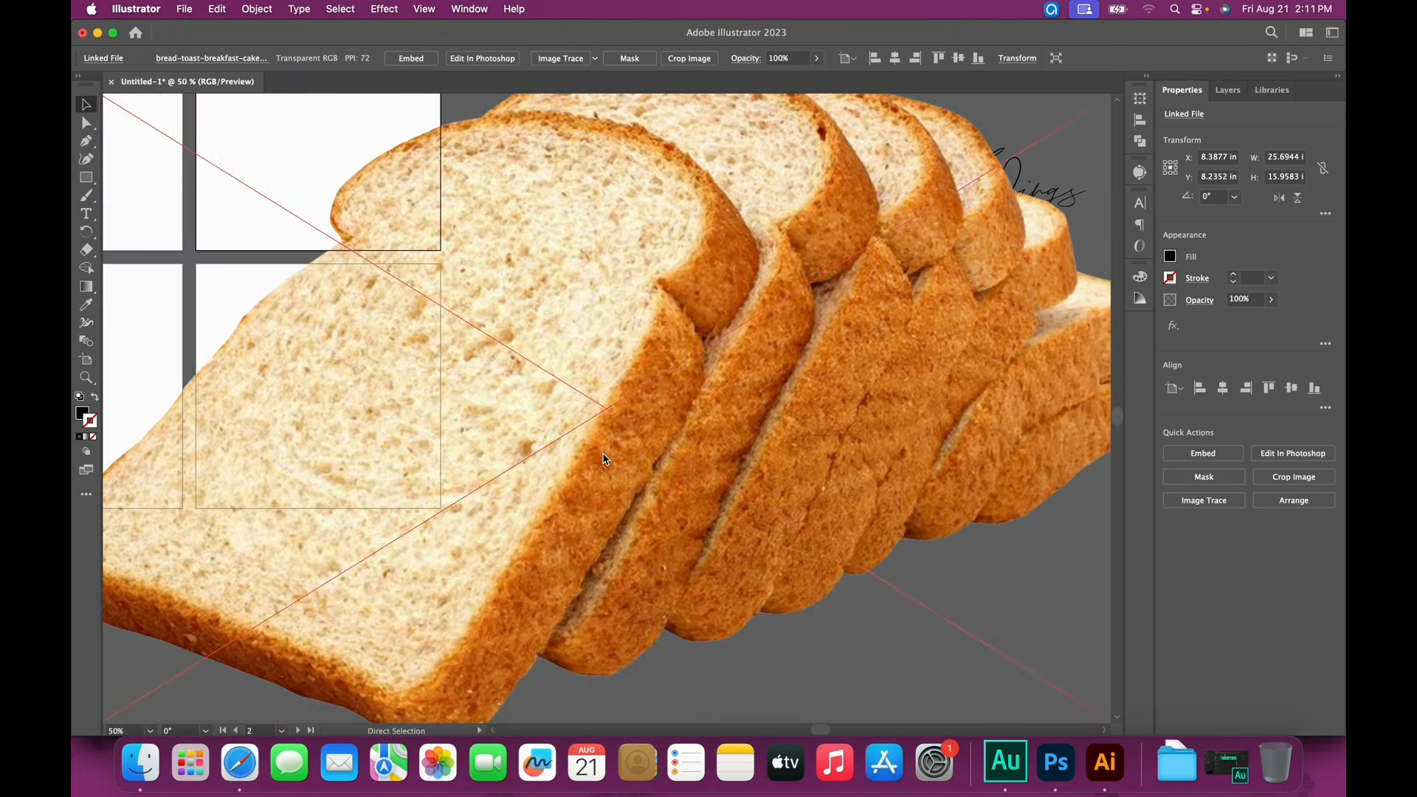
pyautogui.moveTo(606, 461); pyautogui.dragTo(629, 541)
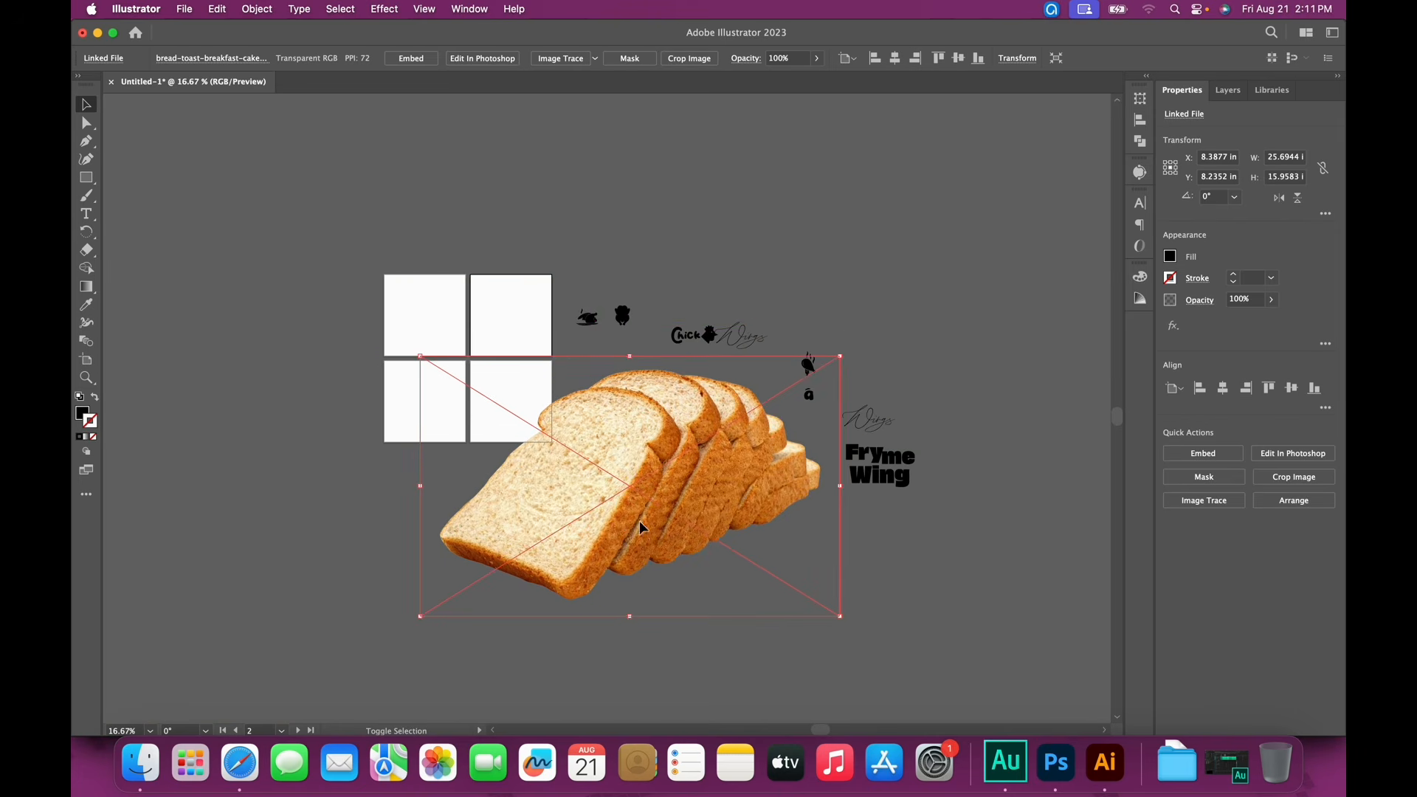
pyautogui.moveTo(841, 358); pyautogui.dragTo(713, 526)
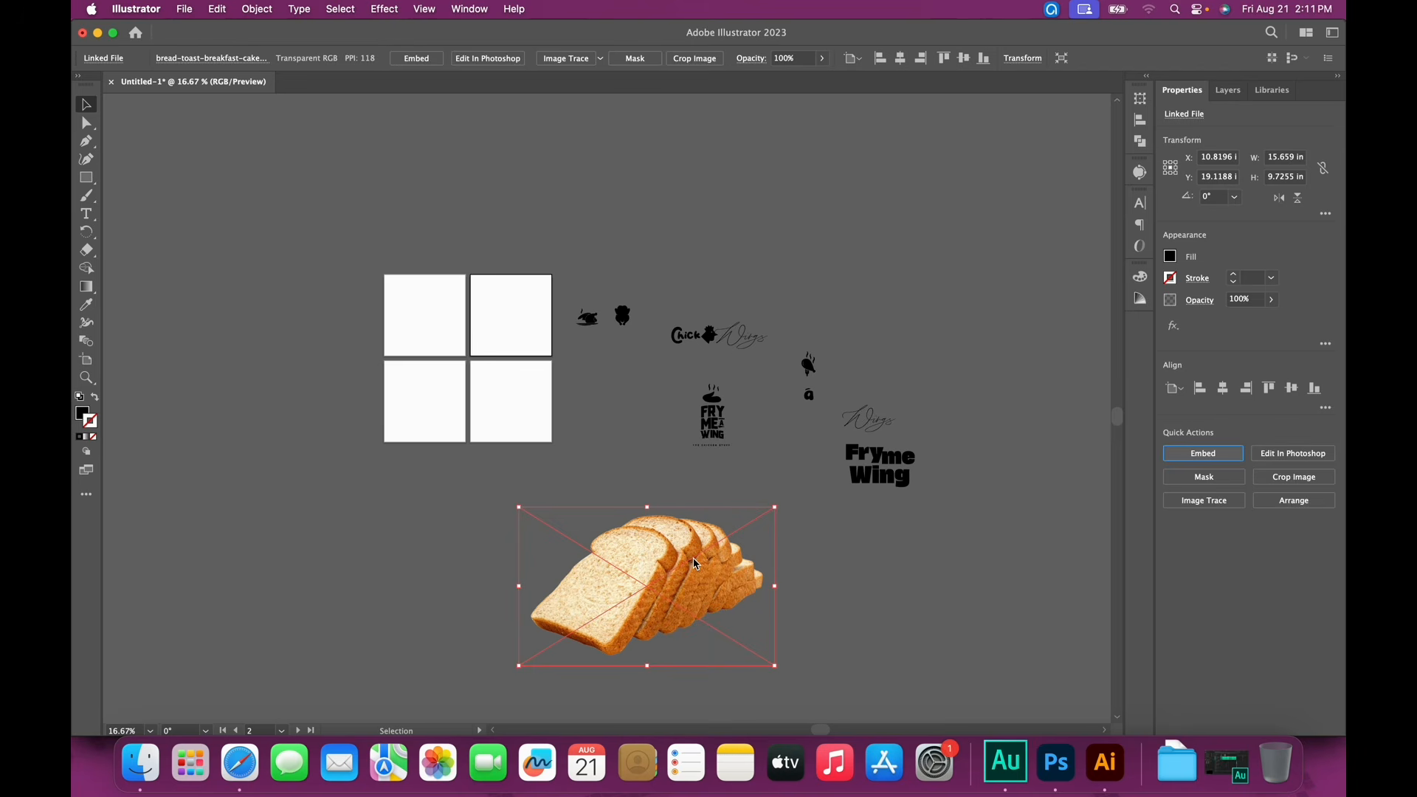
pyautogui.moveTo(696, 563); pyautogui.dragTo(709, 537)
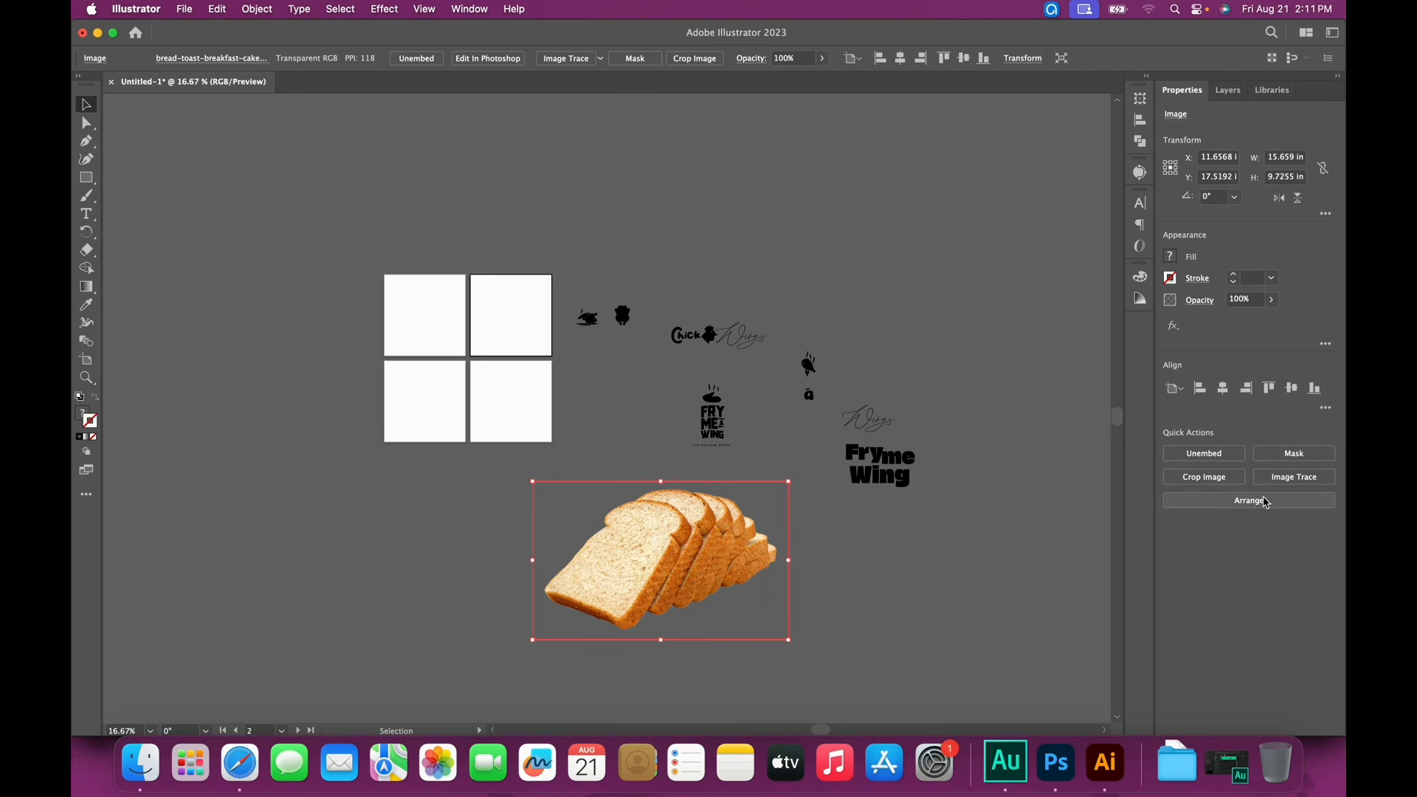
# Image-trace the bread with the Silhouettes preset, adjust the threshold to 179 and expand the tracing
pyautogui.click(1294, 476)
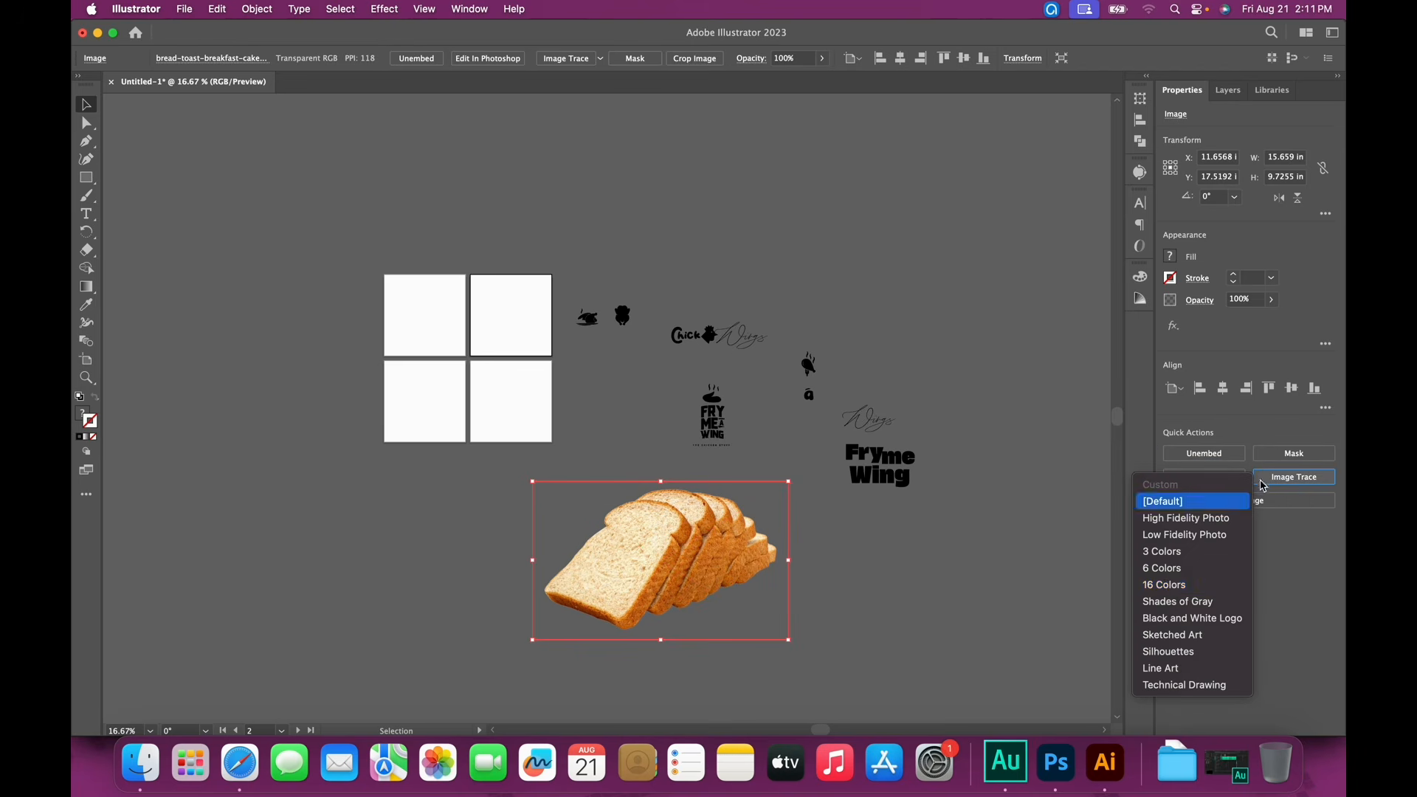
pyautogui.click(1164, 651)
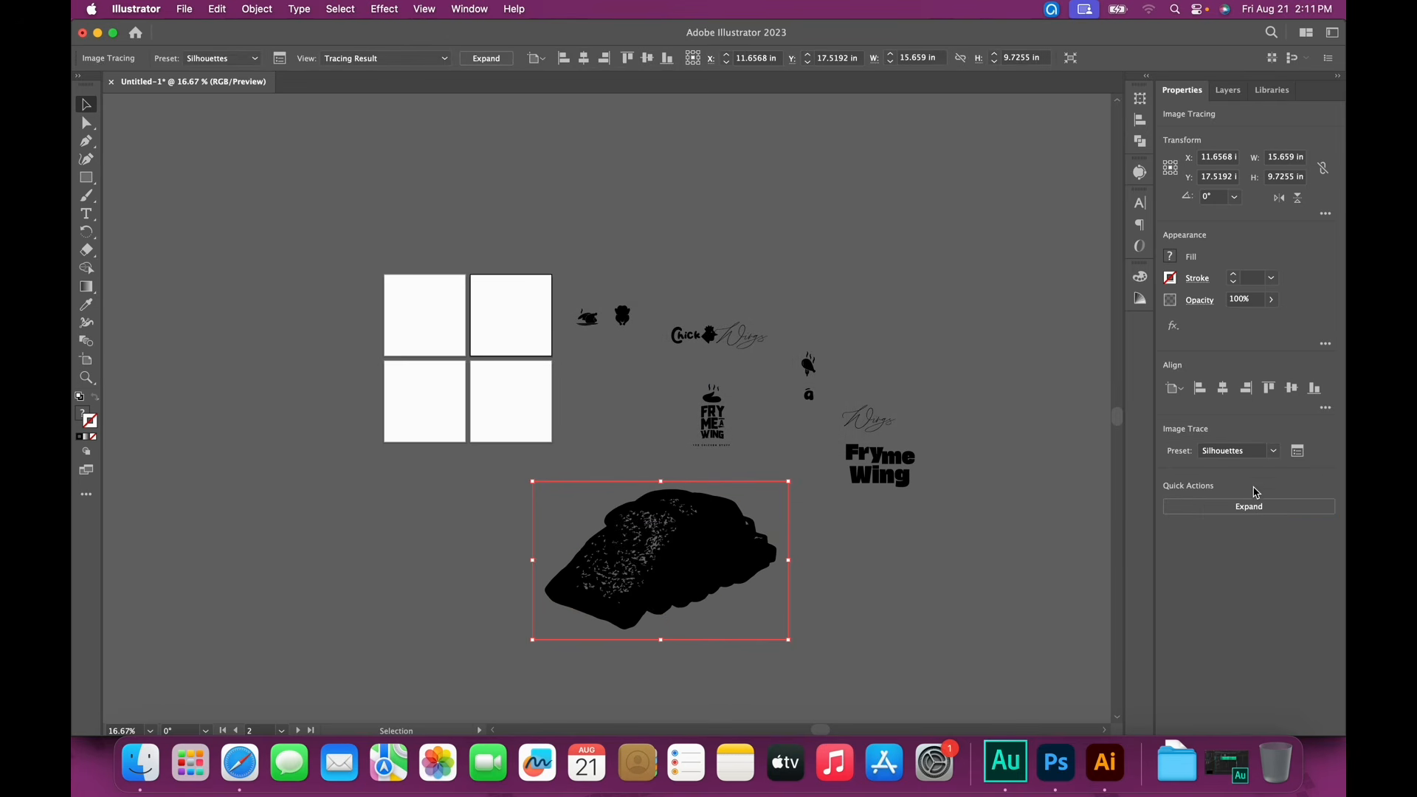
pyautogui.click(1297, 450)
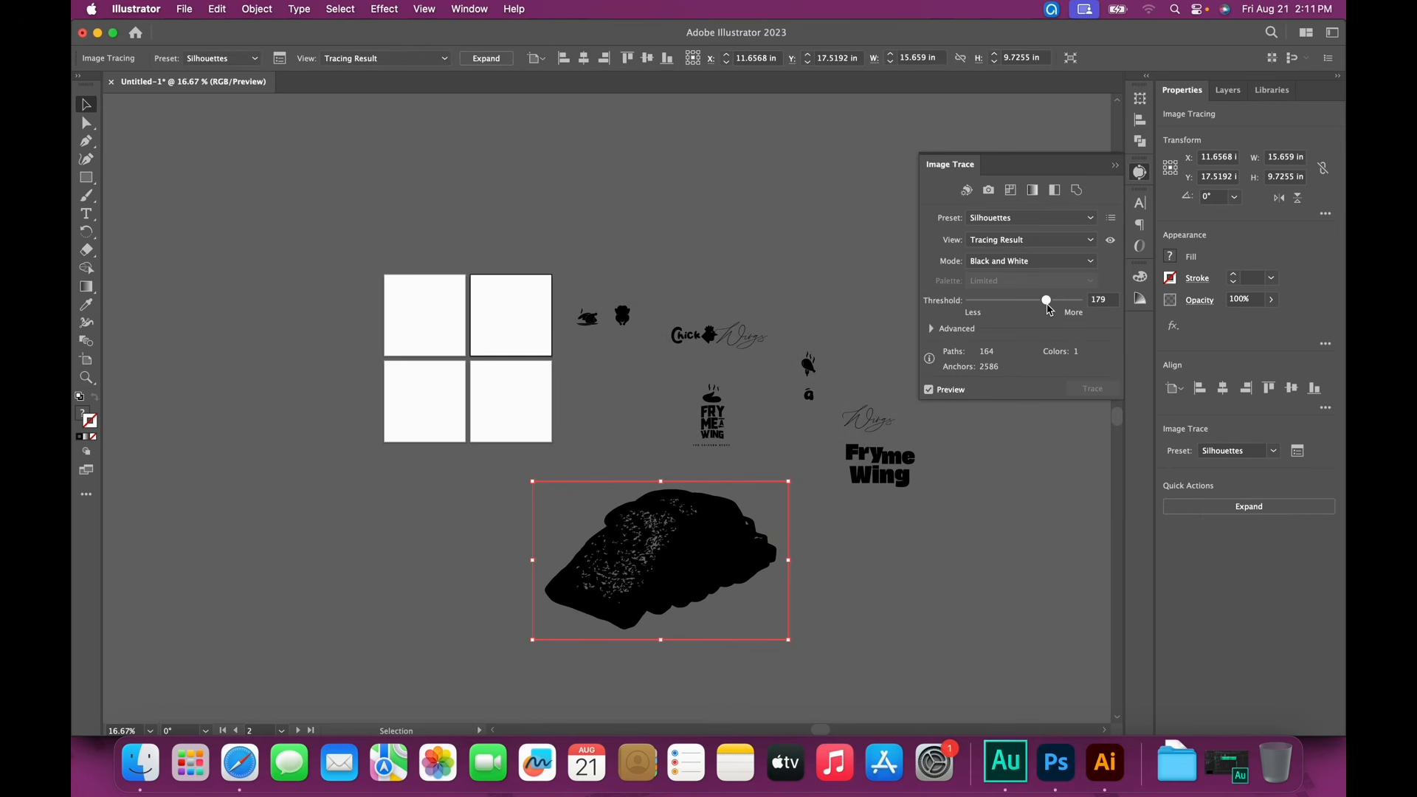
pyautogui.moveTo(1049, 309); pyautogui.dragTo(1048, 309)
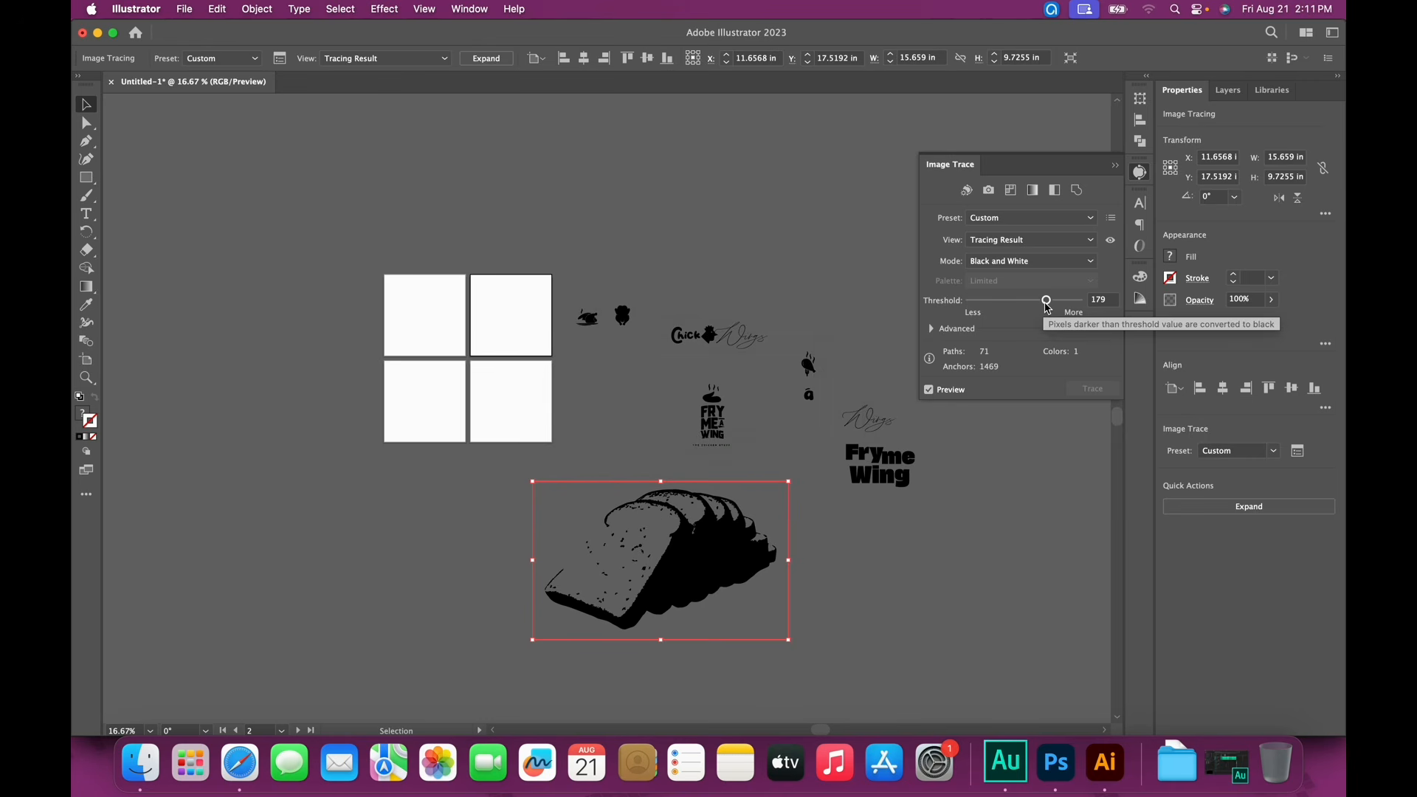
pyautogui.click(1247, 506)
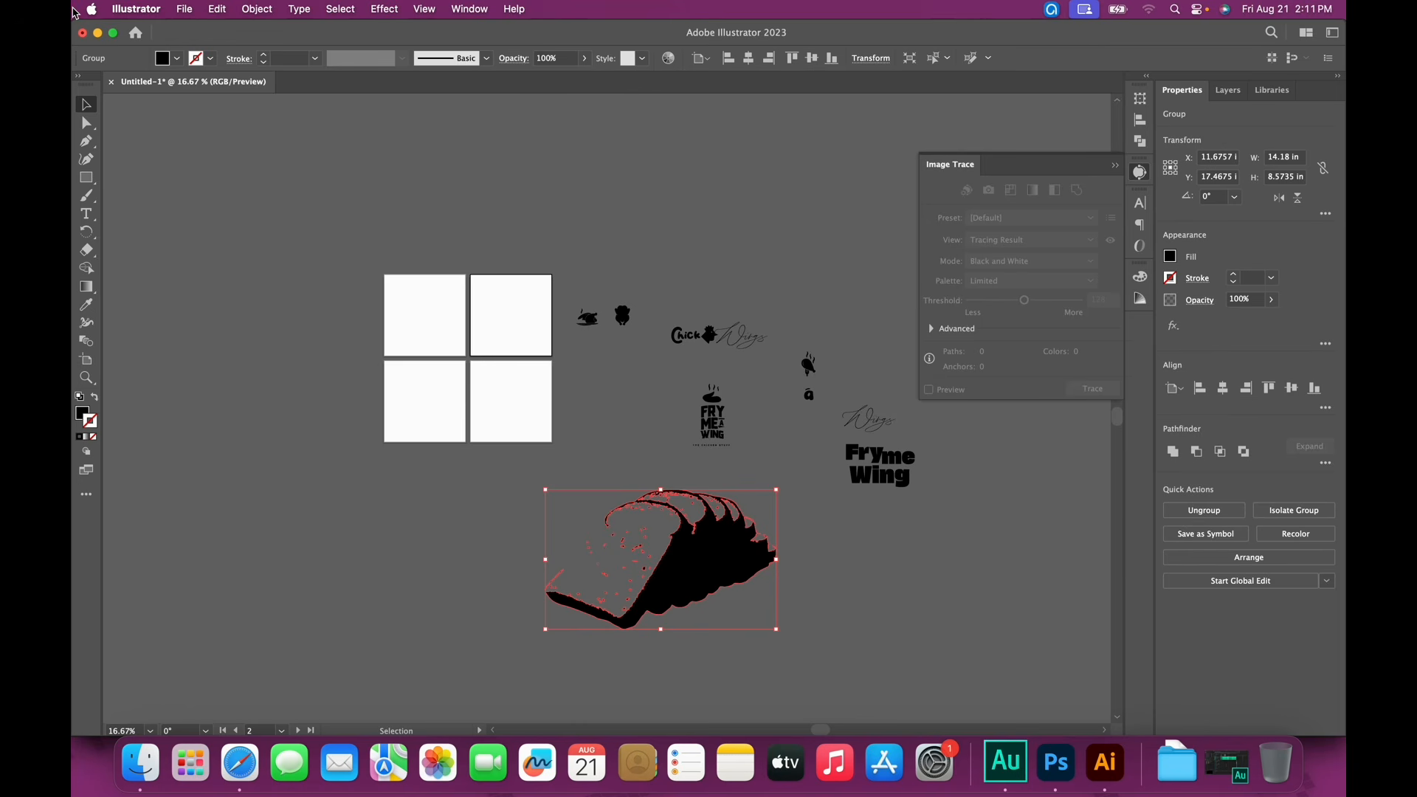
# Return to Photoshop and try to paste the copied bread tracing into the breakfast design
pyautogui.click(98, 34)
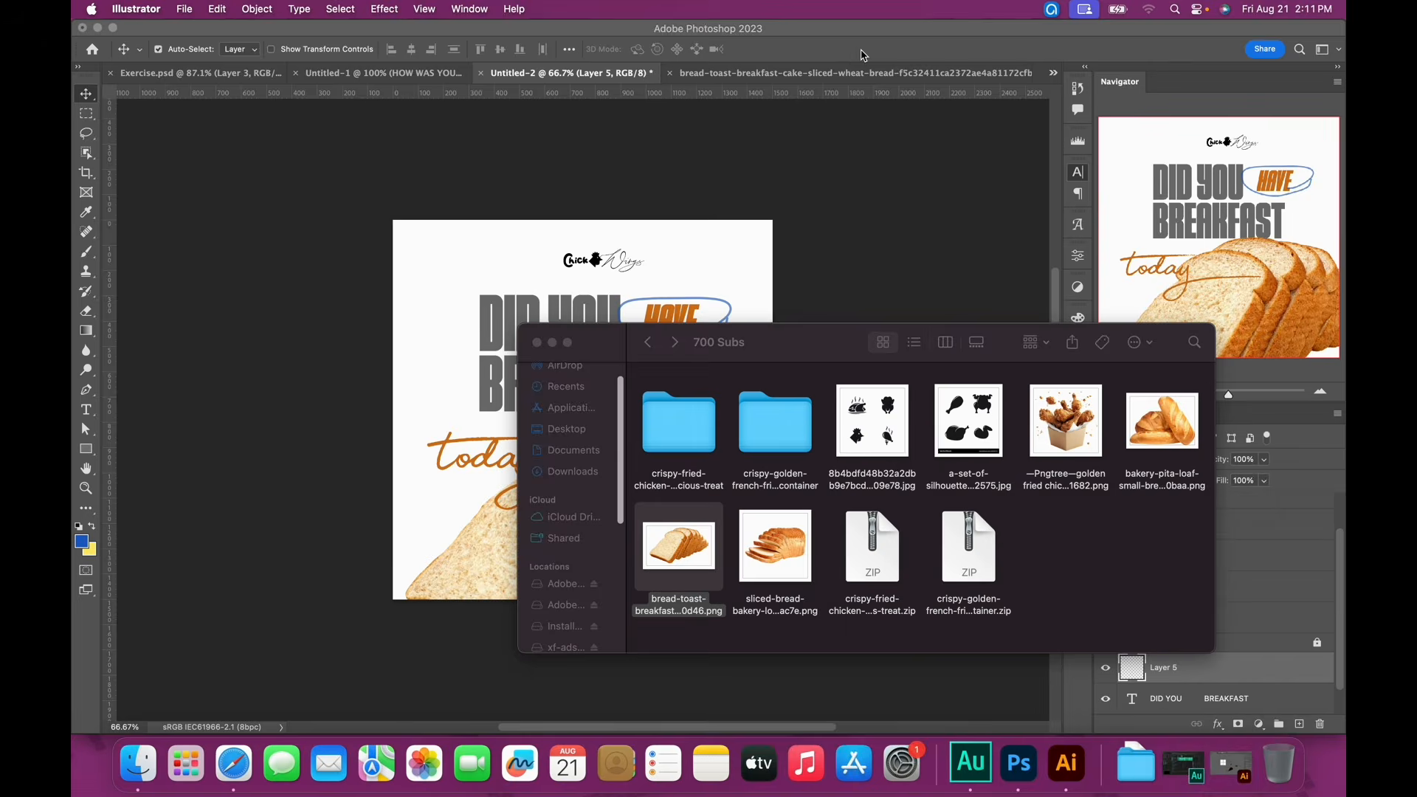
pyautogui.click(868, 57)
pyautogui.press('super+v')
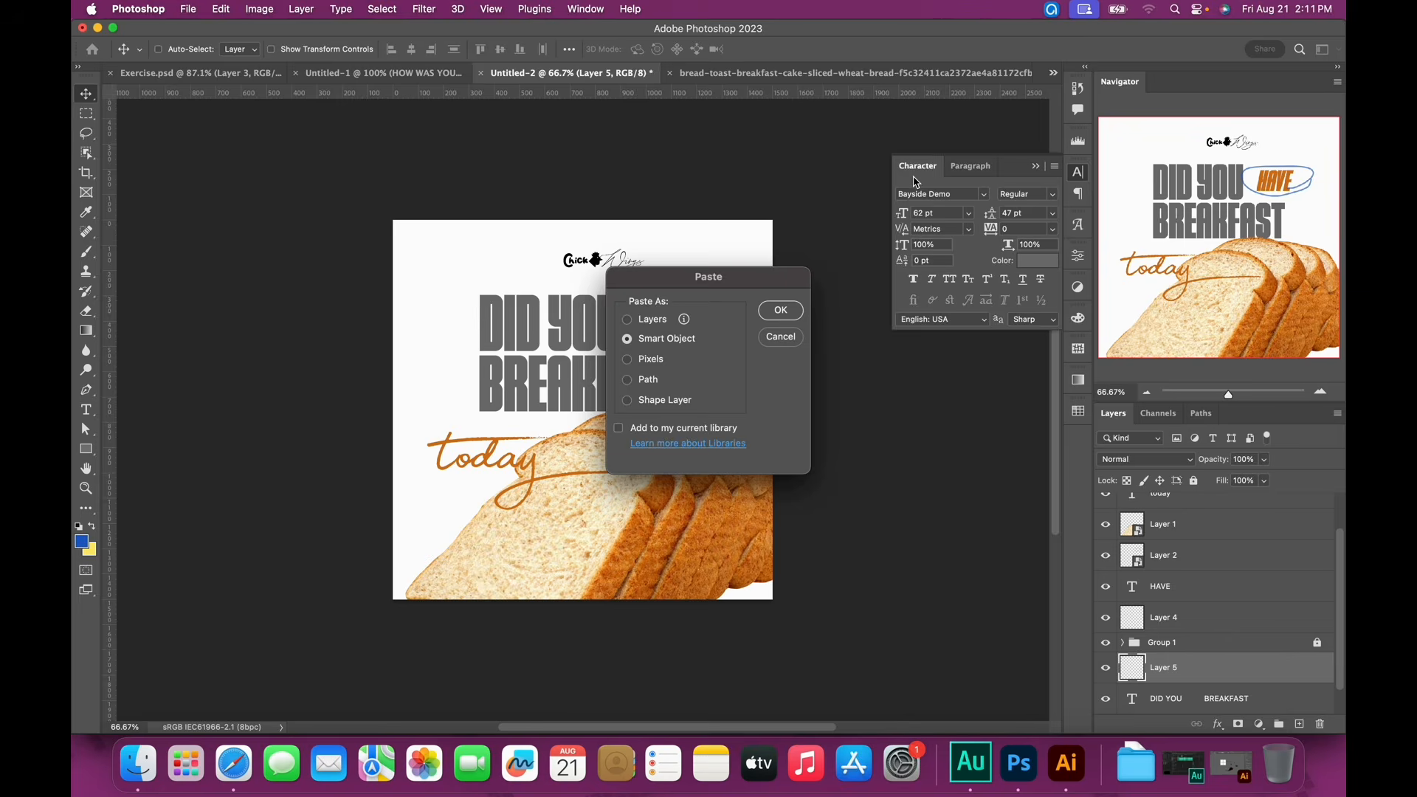
pyautogui.click(782, 339)
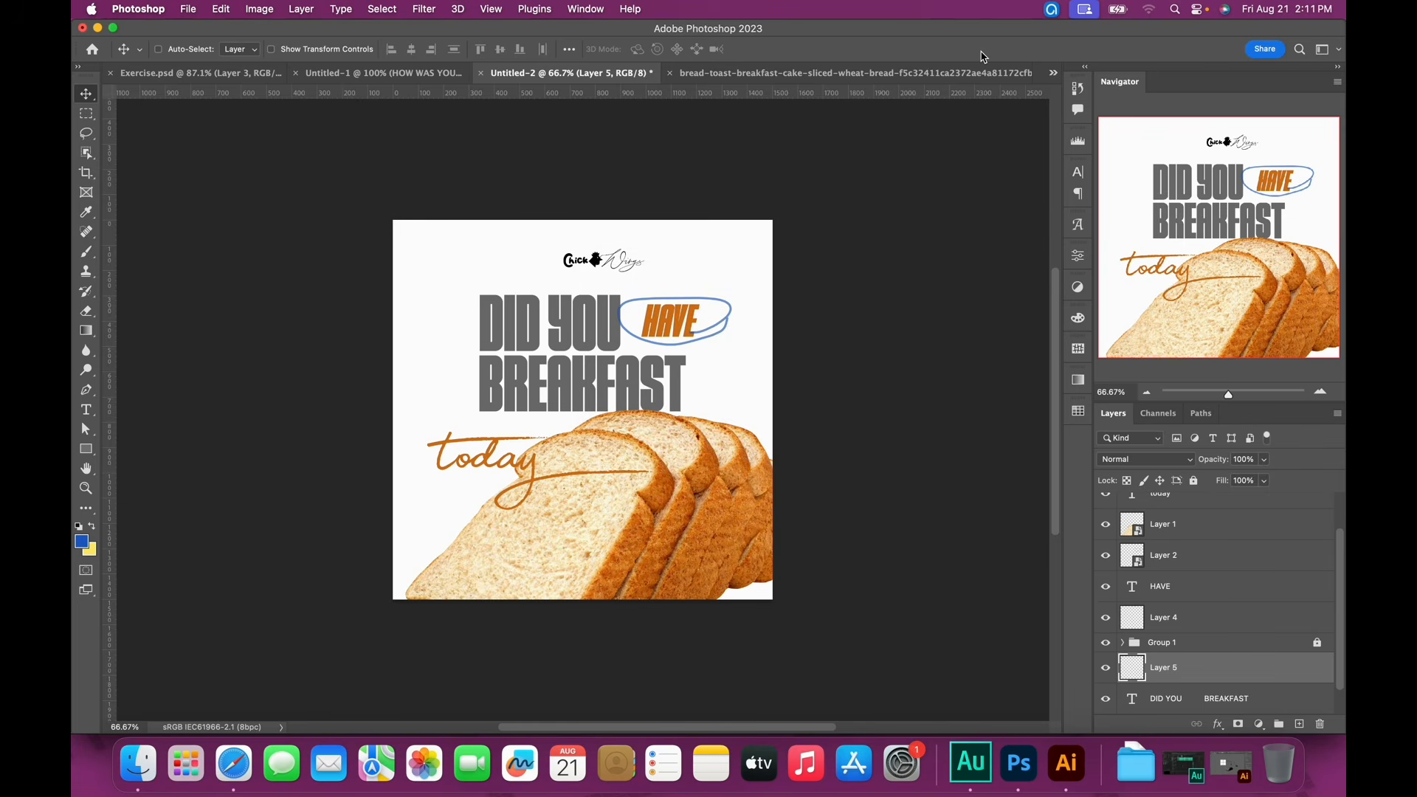
# Create a new 5 x 5 inch document at 300 pixels per inch with a white background
pyautogui.press('super+n')
pyautogui.click(989, 251)
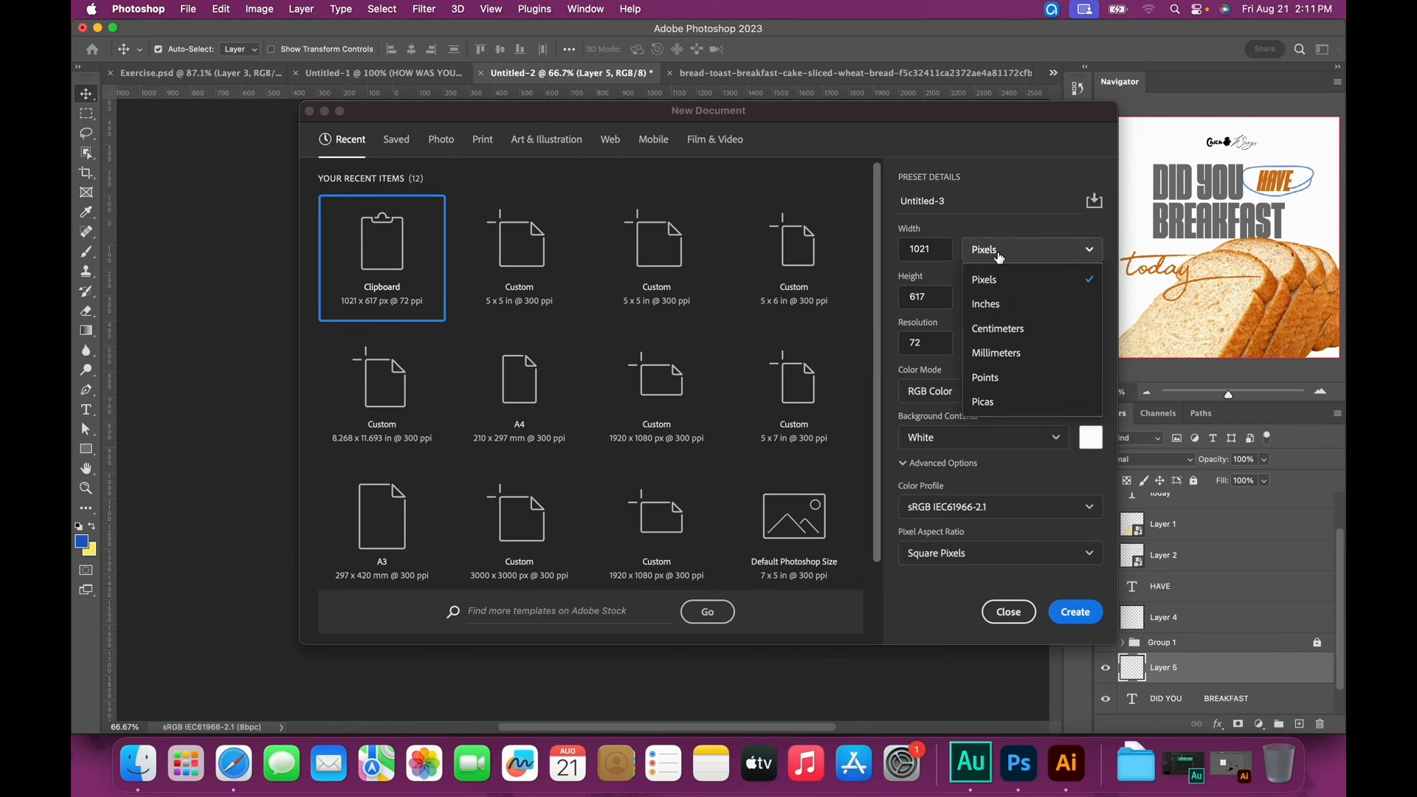
pyautogui.click(989, 303)
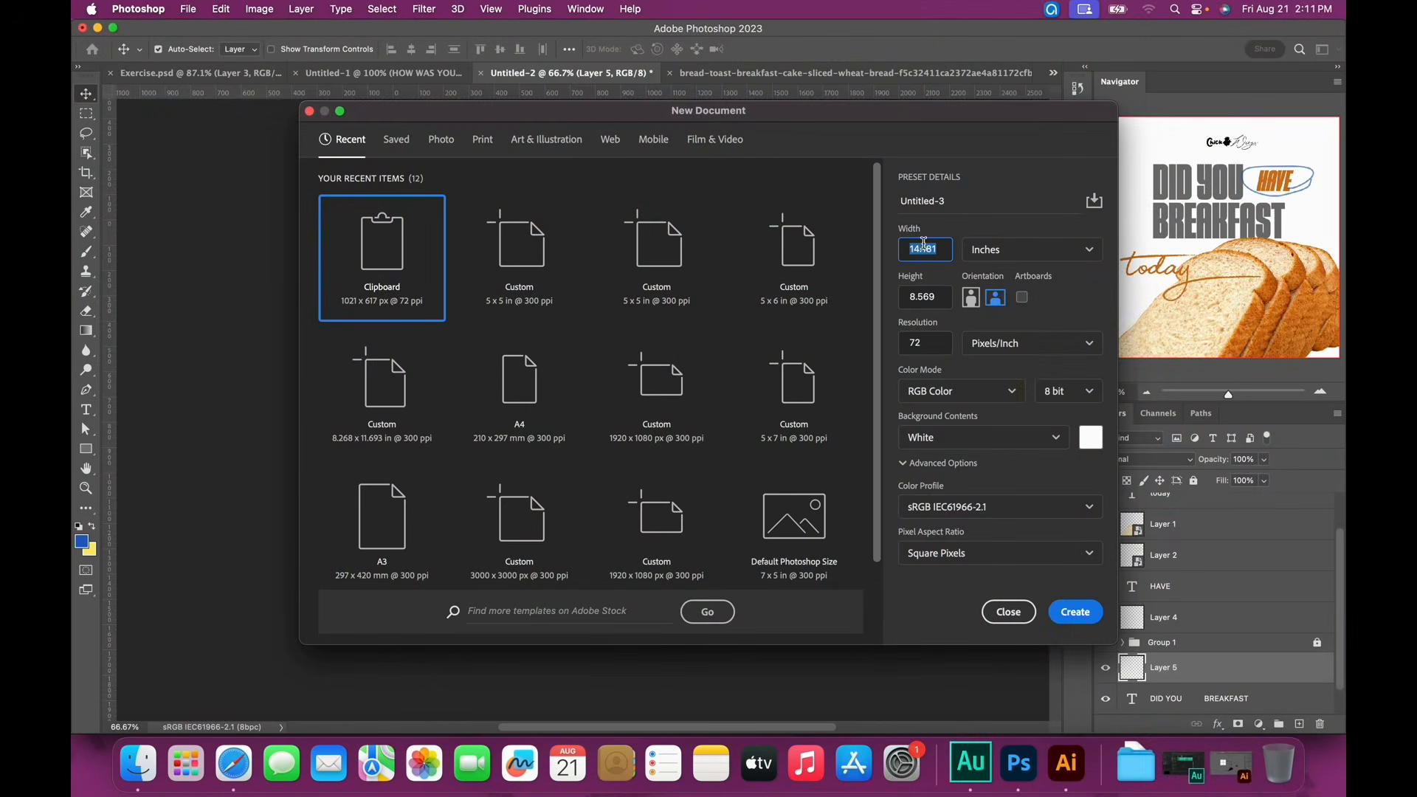
pyautogui.write('5')
pyautogui.click(933, 295)
pyautogui.write('5')
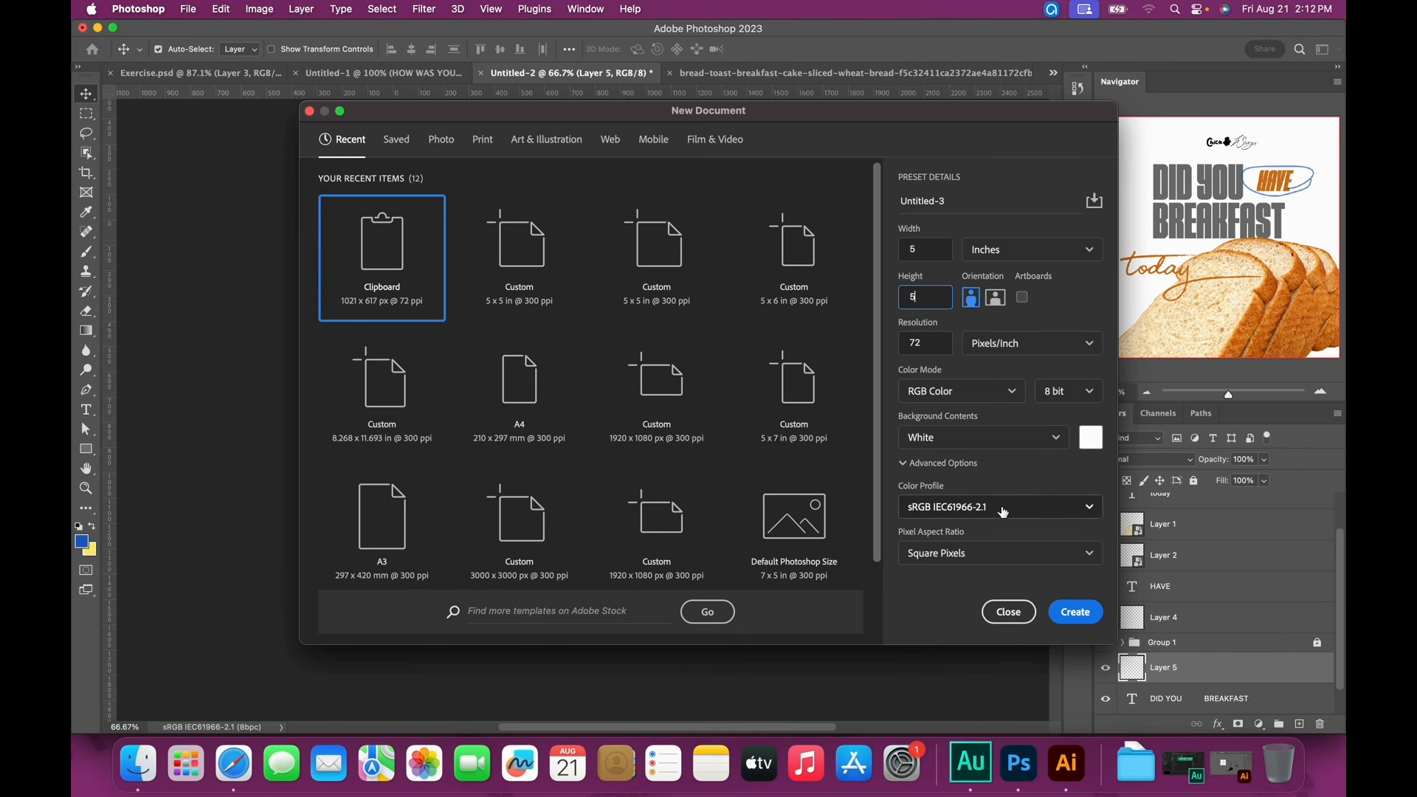
pyautogui.click(927, 344)
pyautogui.write('300')
pyautogui.click(1074, 611)
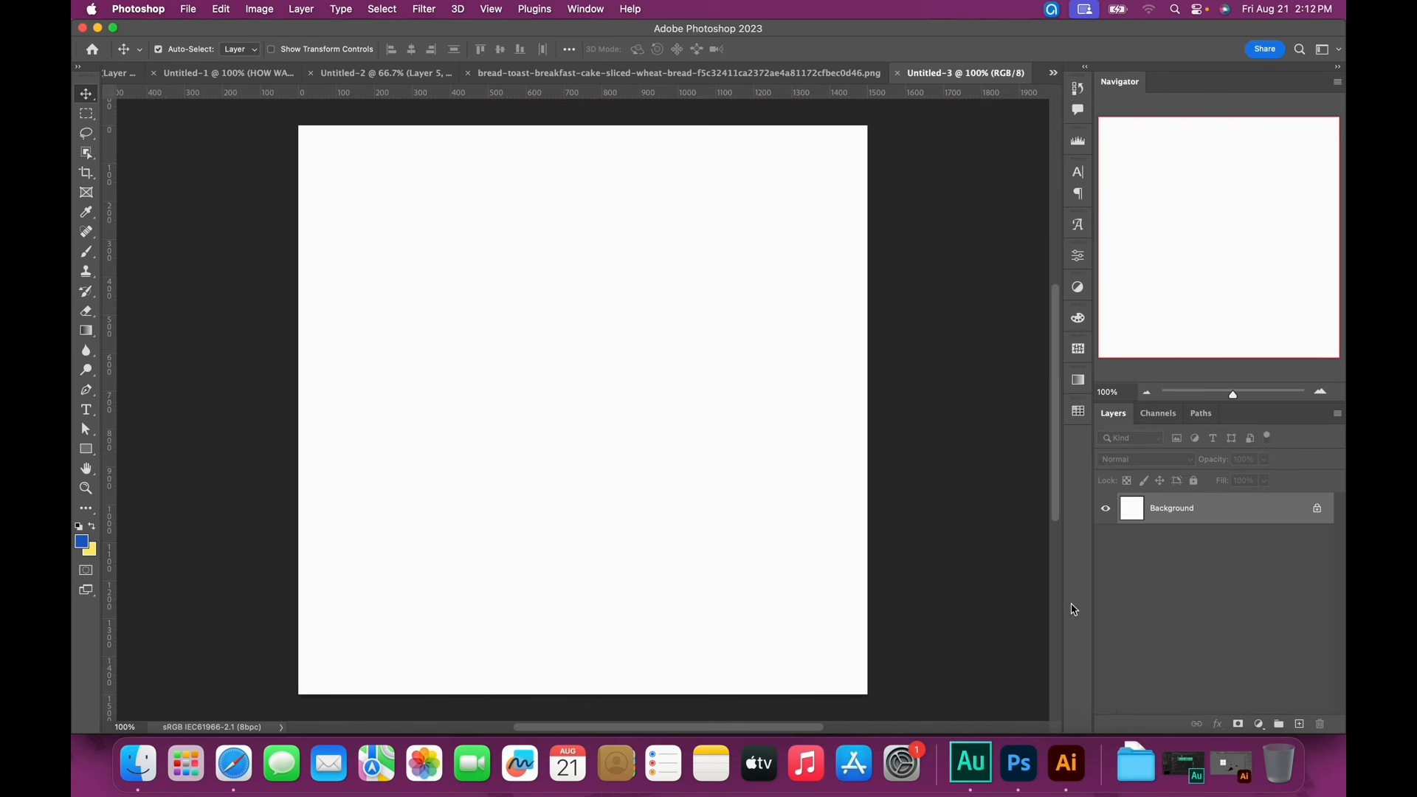
# Paste the bread tracing into the new document as a smart object at its fitted size
pyautogui.press('super+v')
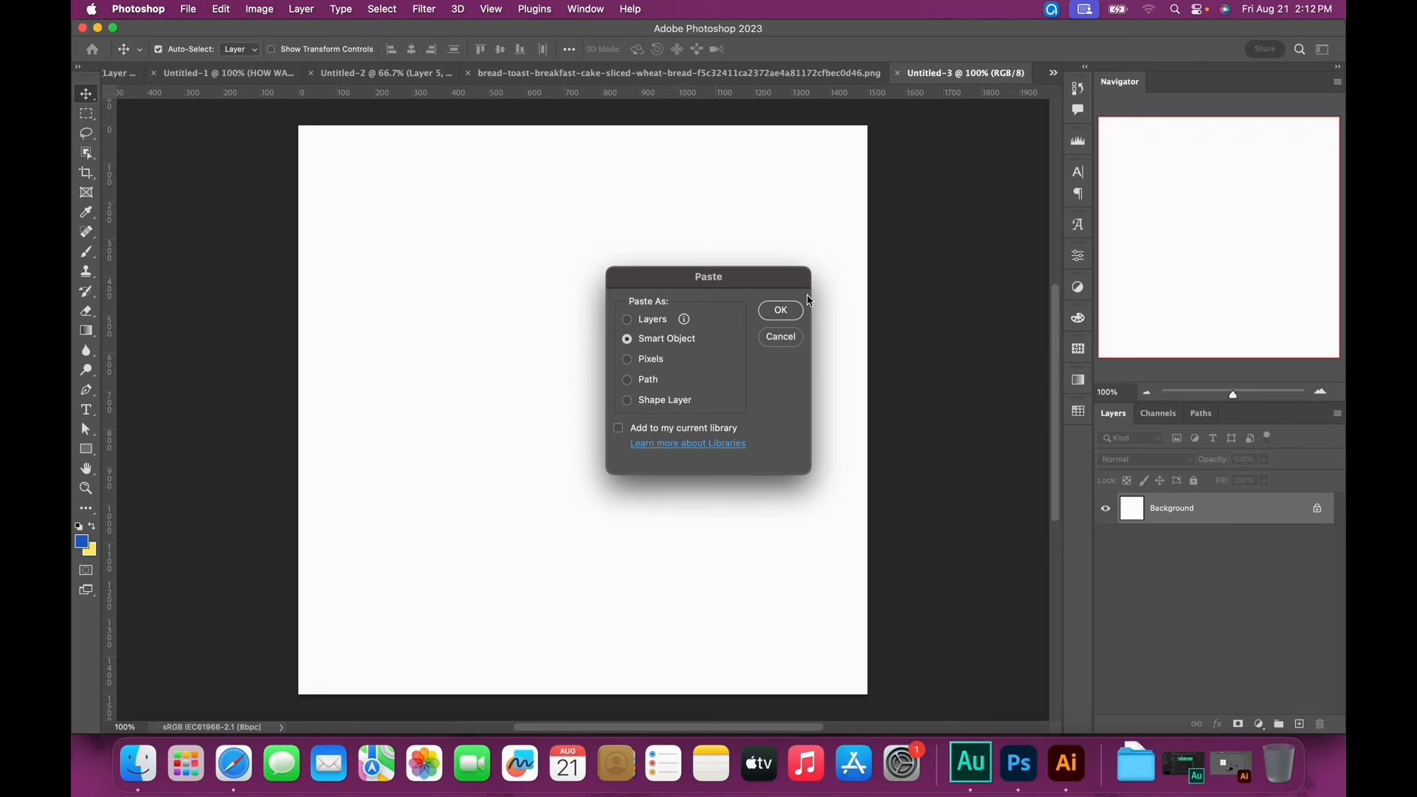
pyautogui.click(781, 310)
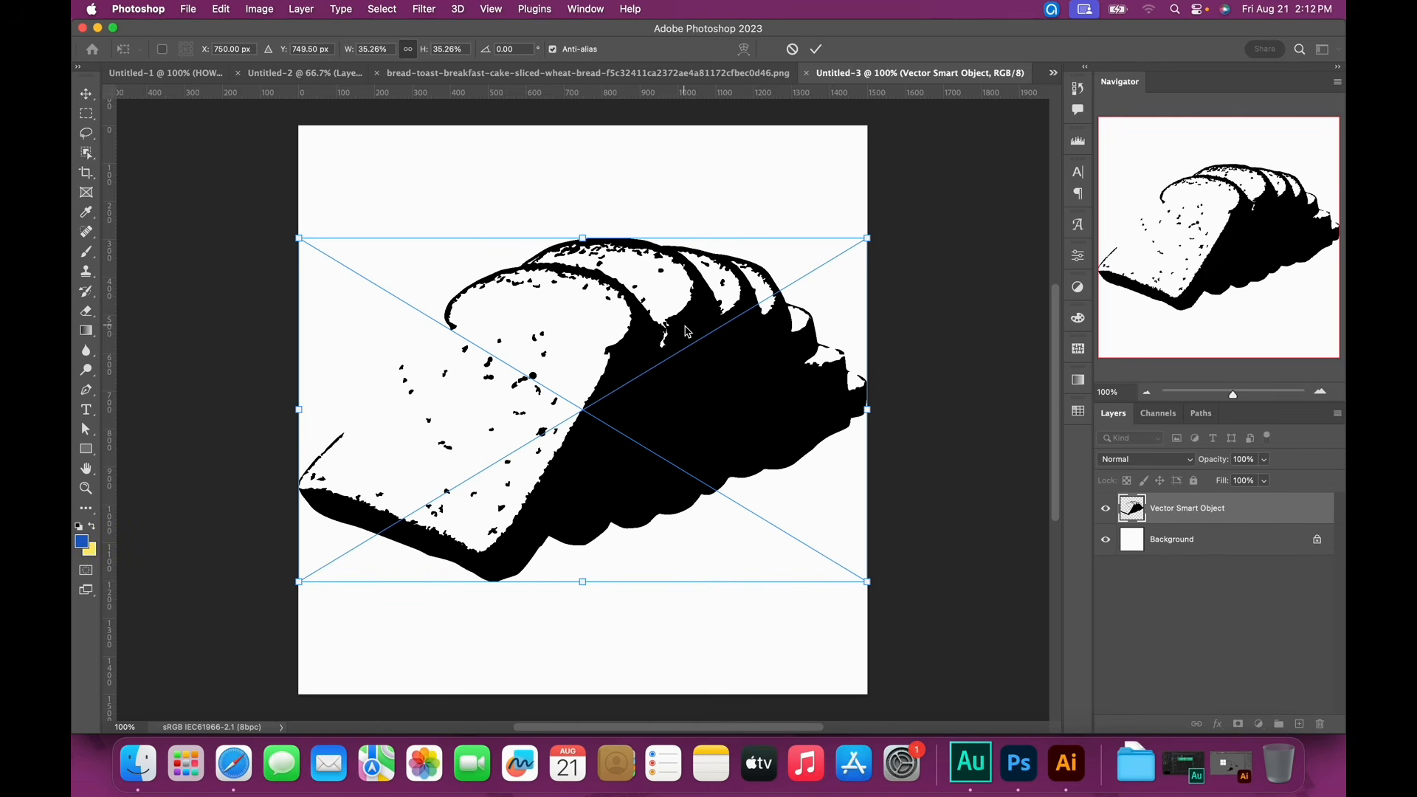
pyautogui.click(816, 49)
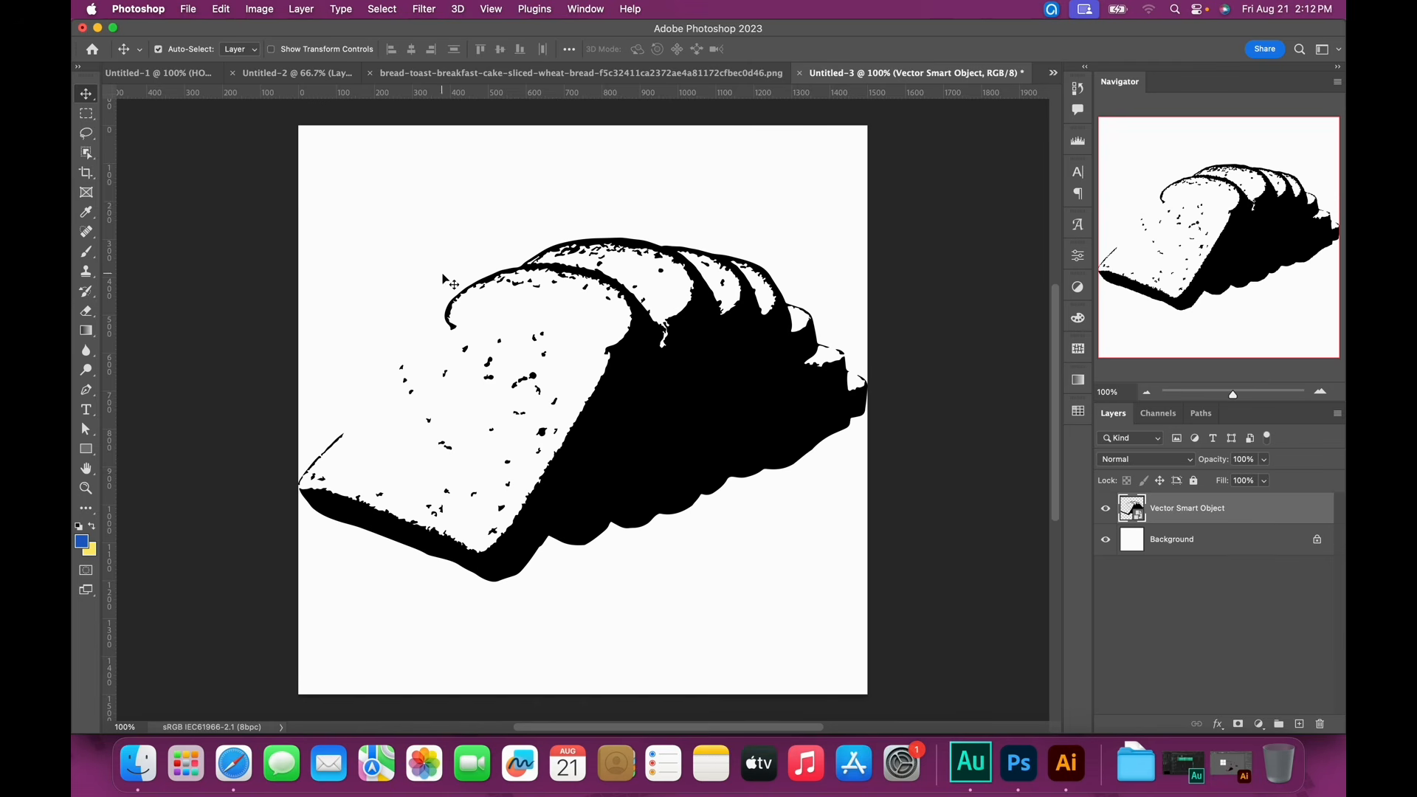
# Define the bread silhouette artwork as a pattern named Breat
pyautogui.click(222, 10)
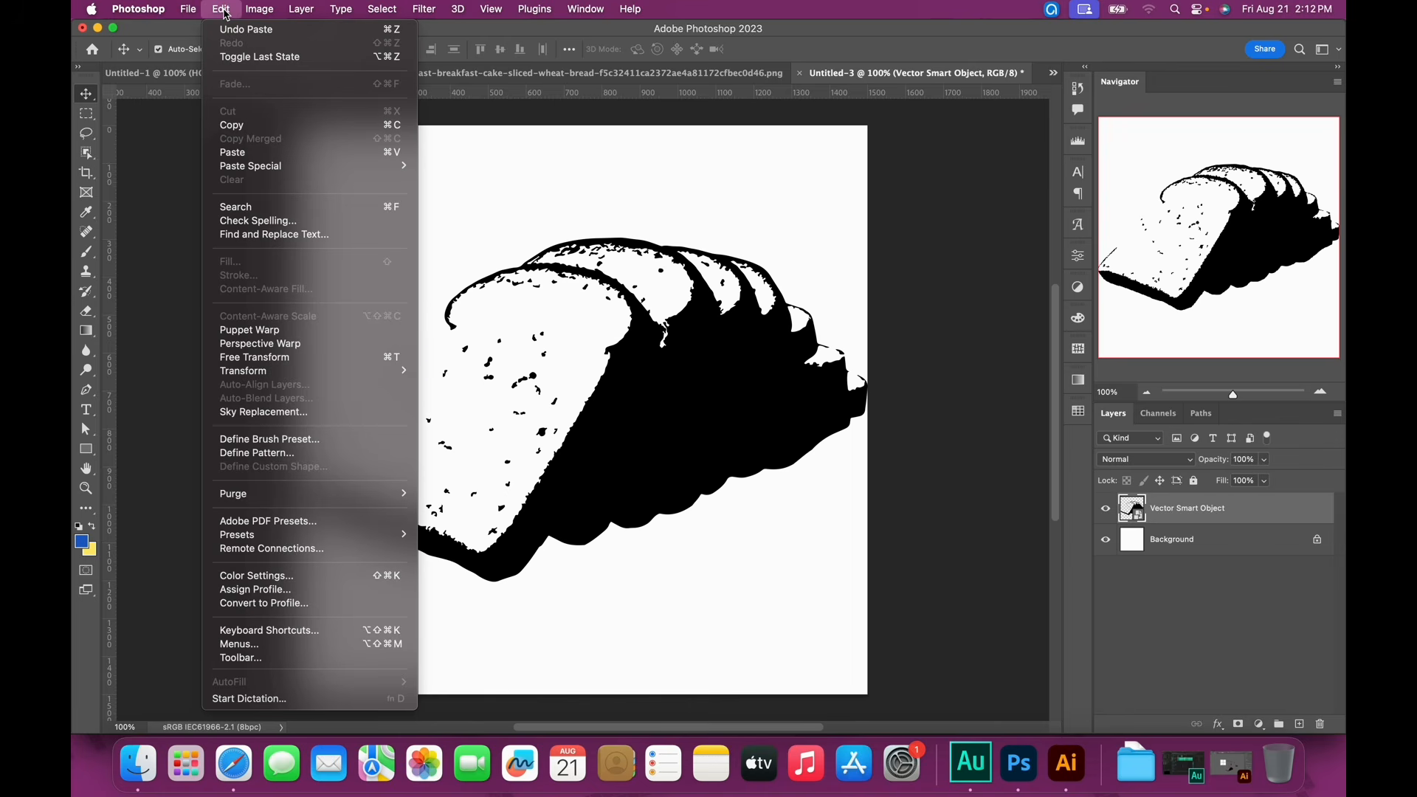
pyautogui.click(254, 453)
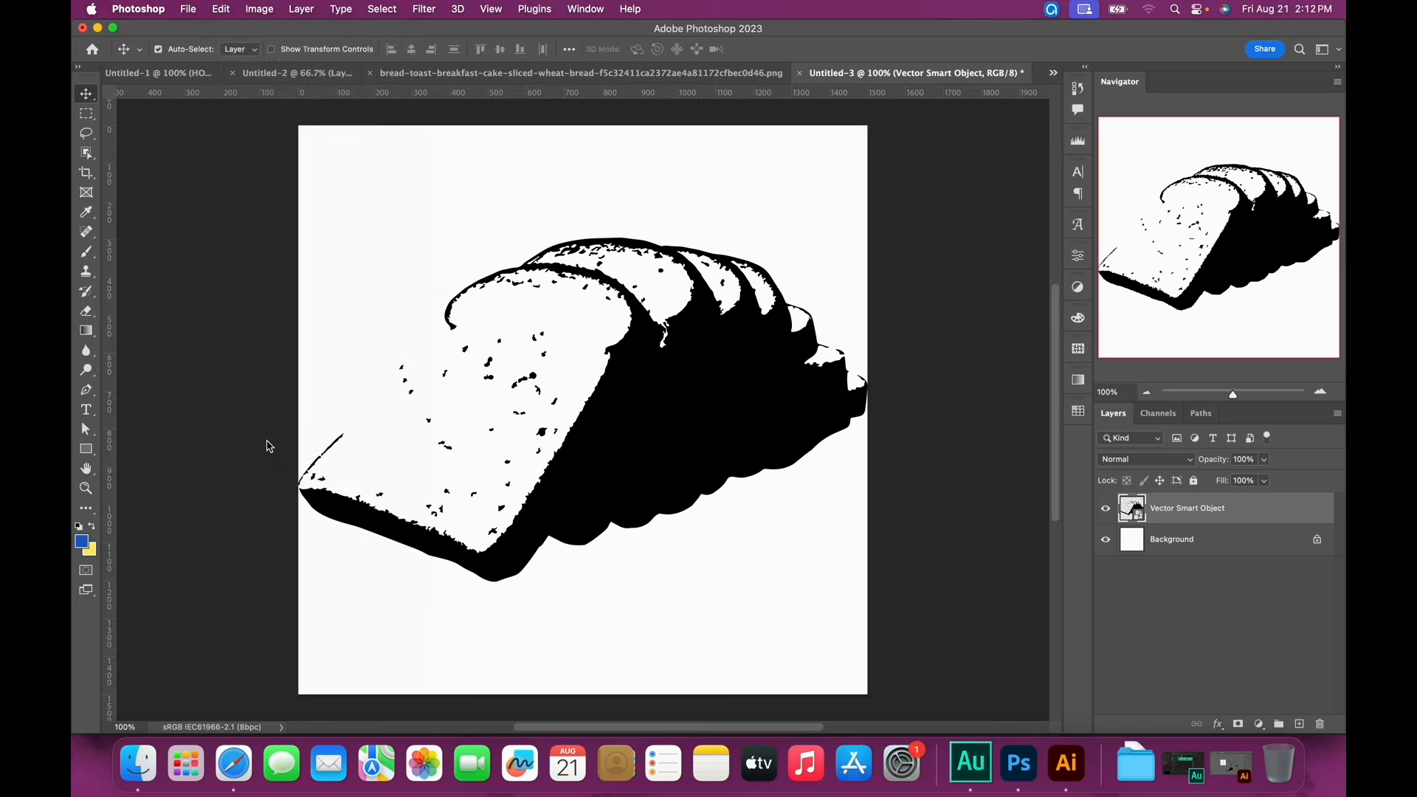
pyautogui.write('Breat')
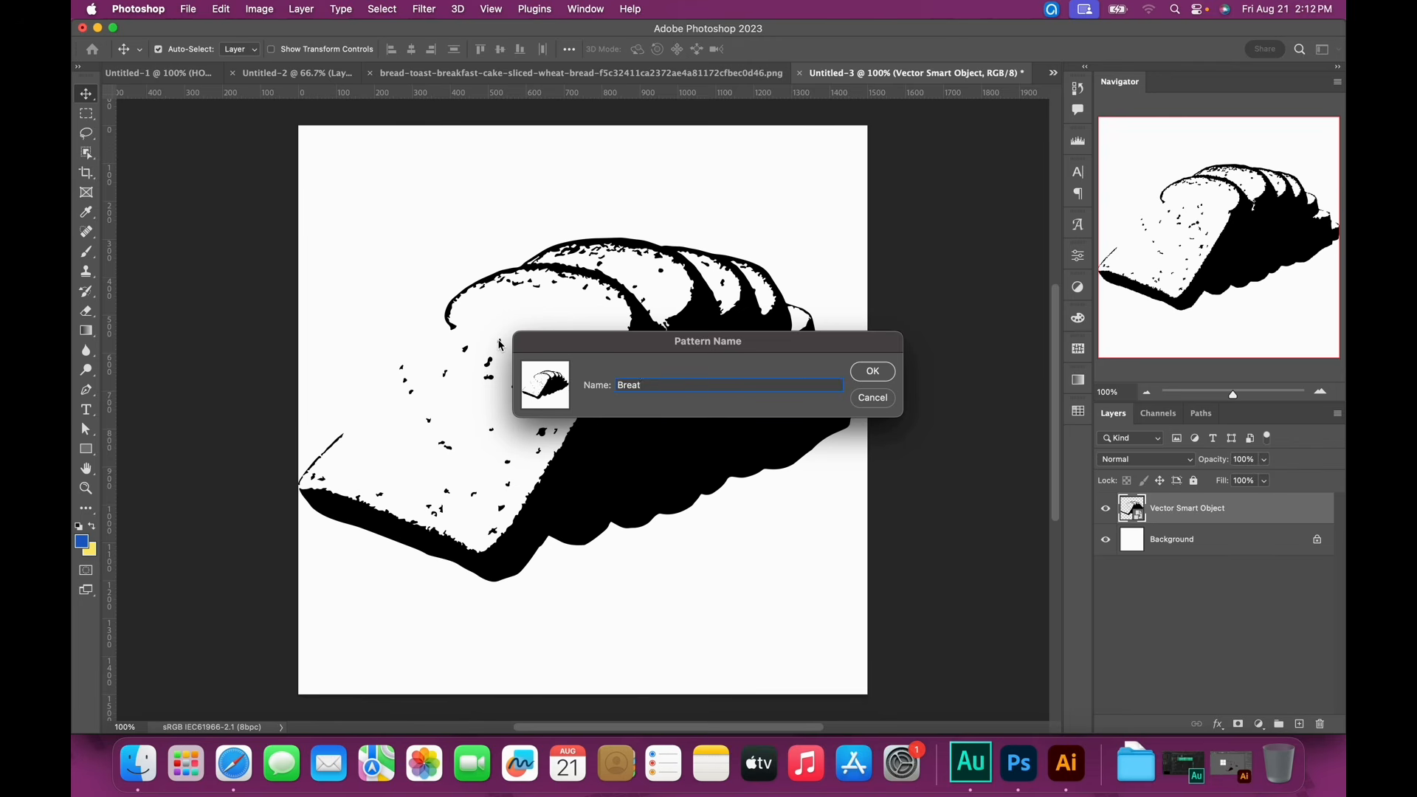
pyautogui.press('Return')
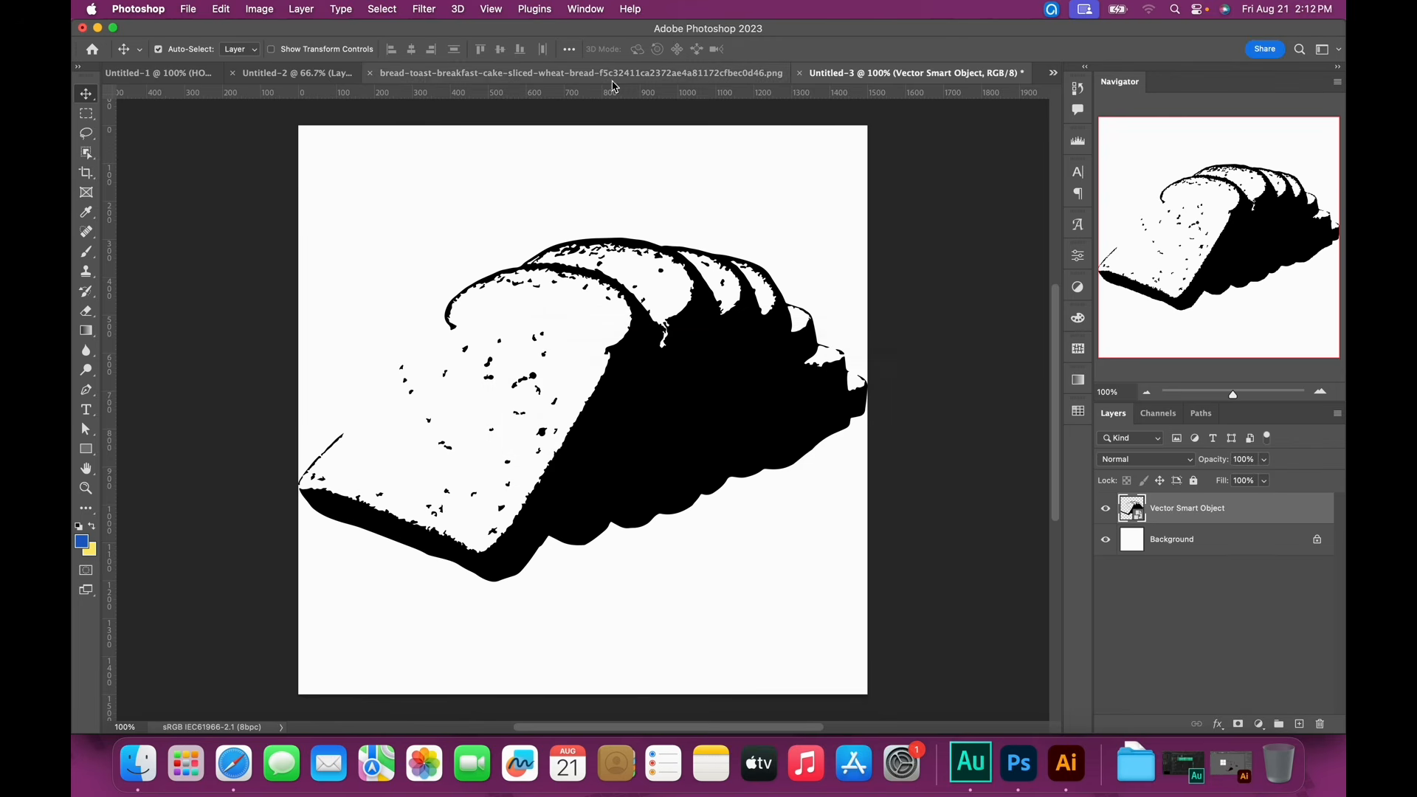
# In the breakfast design, create a layer named PATTERN in Overlay mode, filled with the neutral 50% gray
pyautogui.click(319, 84)
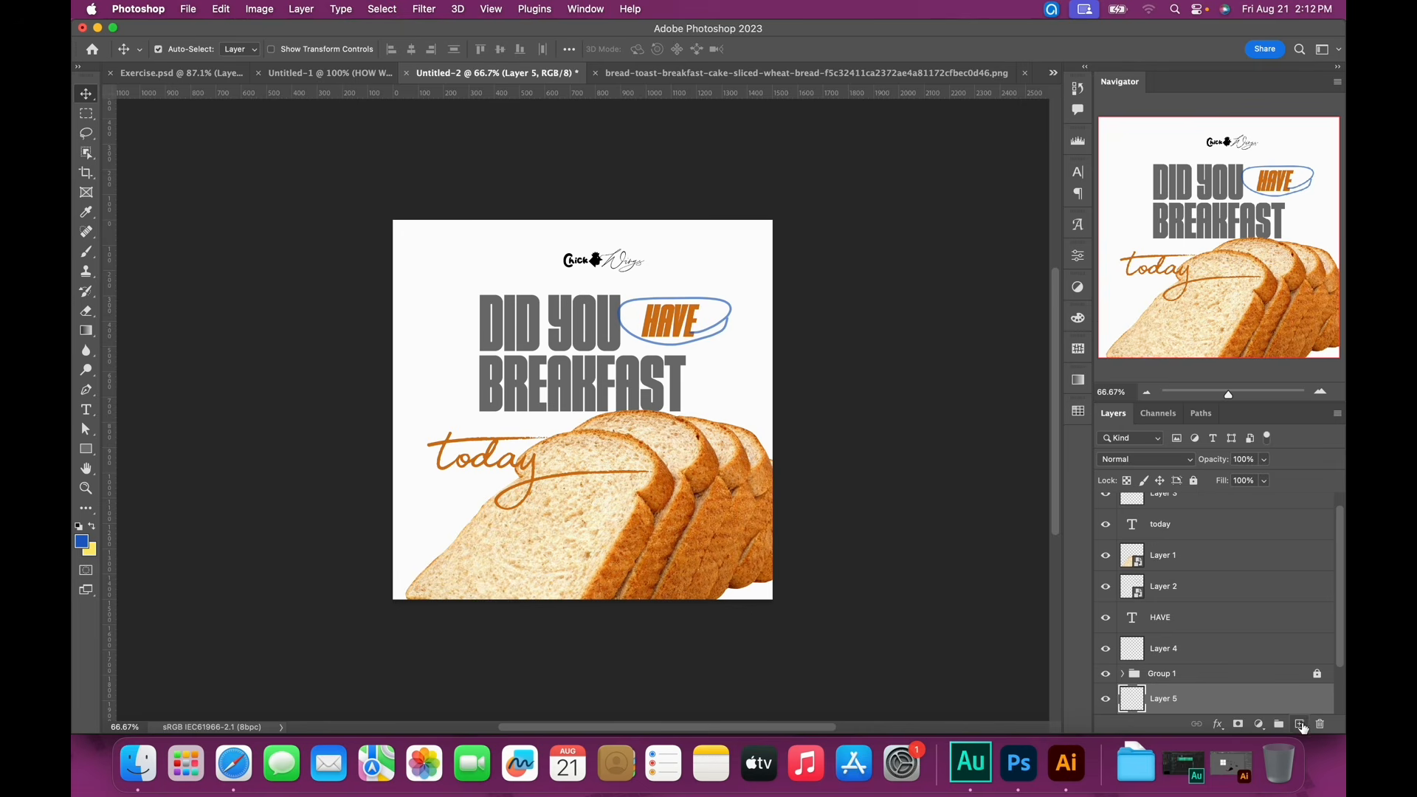
pyautogui.press('super+shift+n')
pyautogui.write('PATTERN')
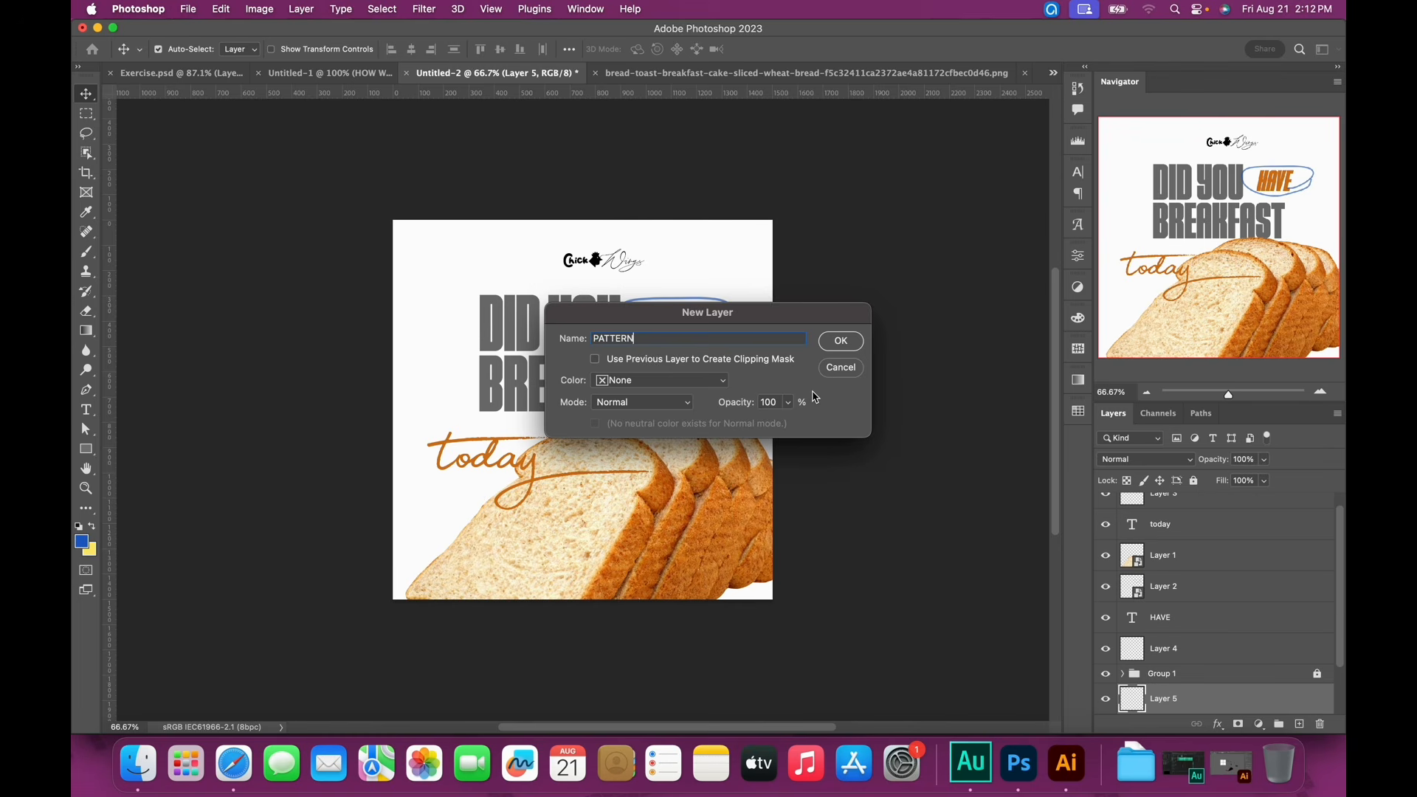
pyautogui.click(636, 405)
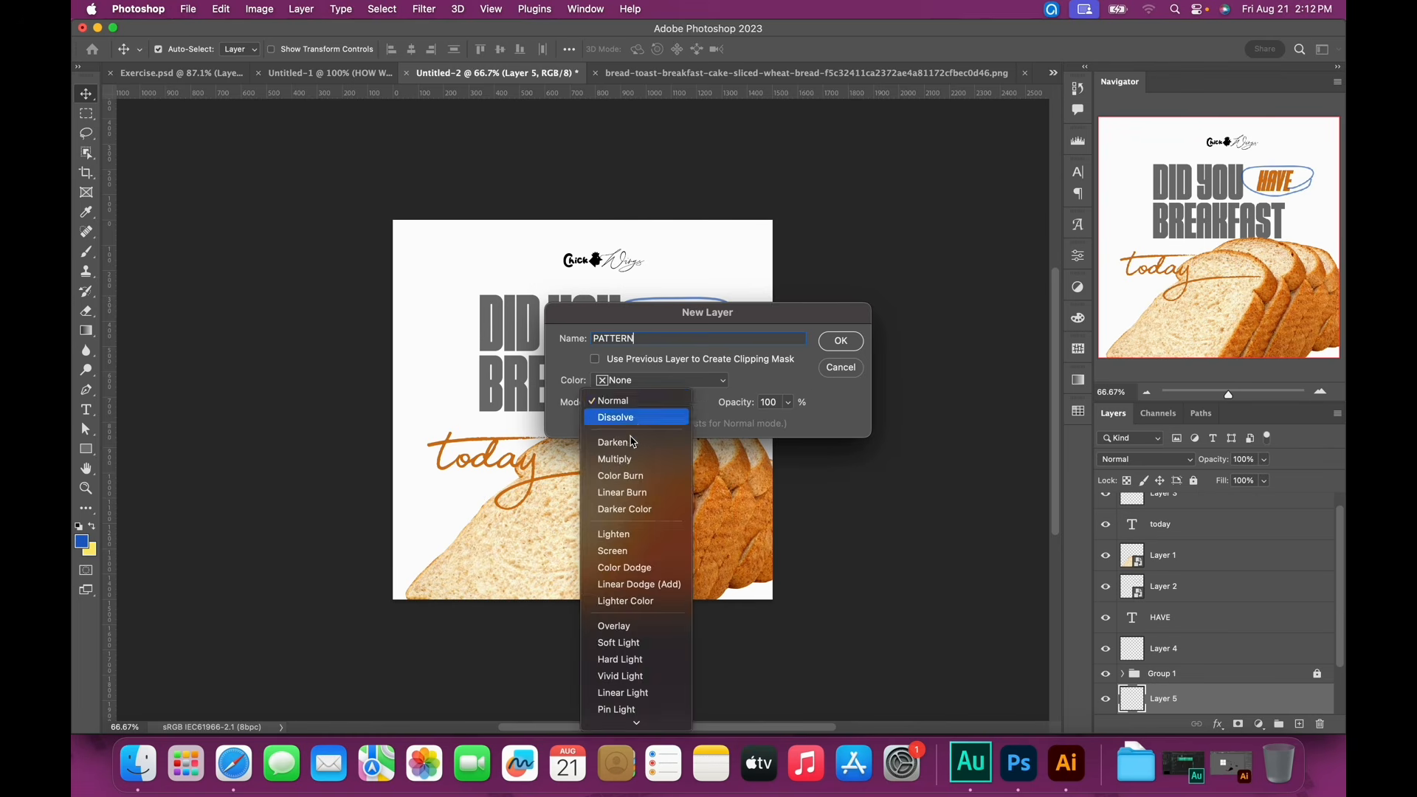
pyautogui.click(651, 627)
pyautogui.click(696, 428)
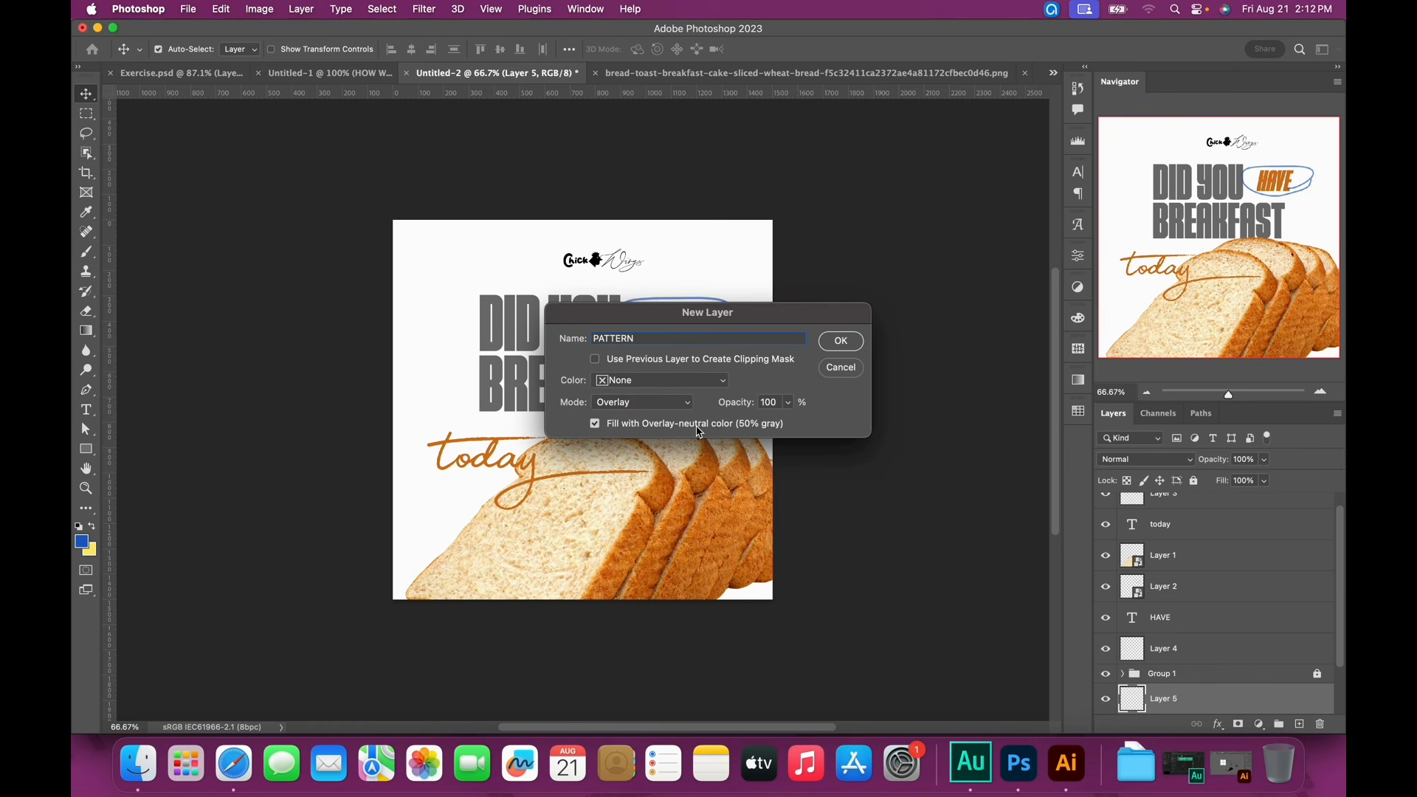
pyautogui.click(842, 341)
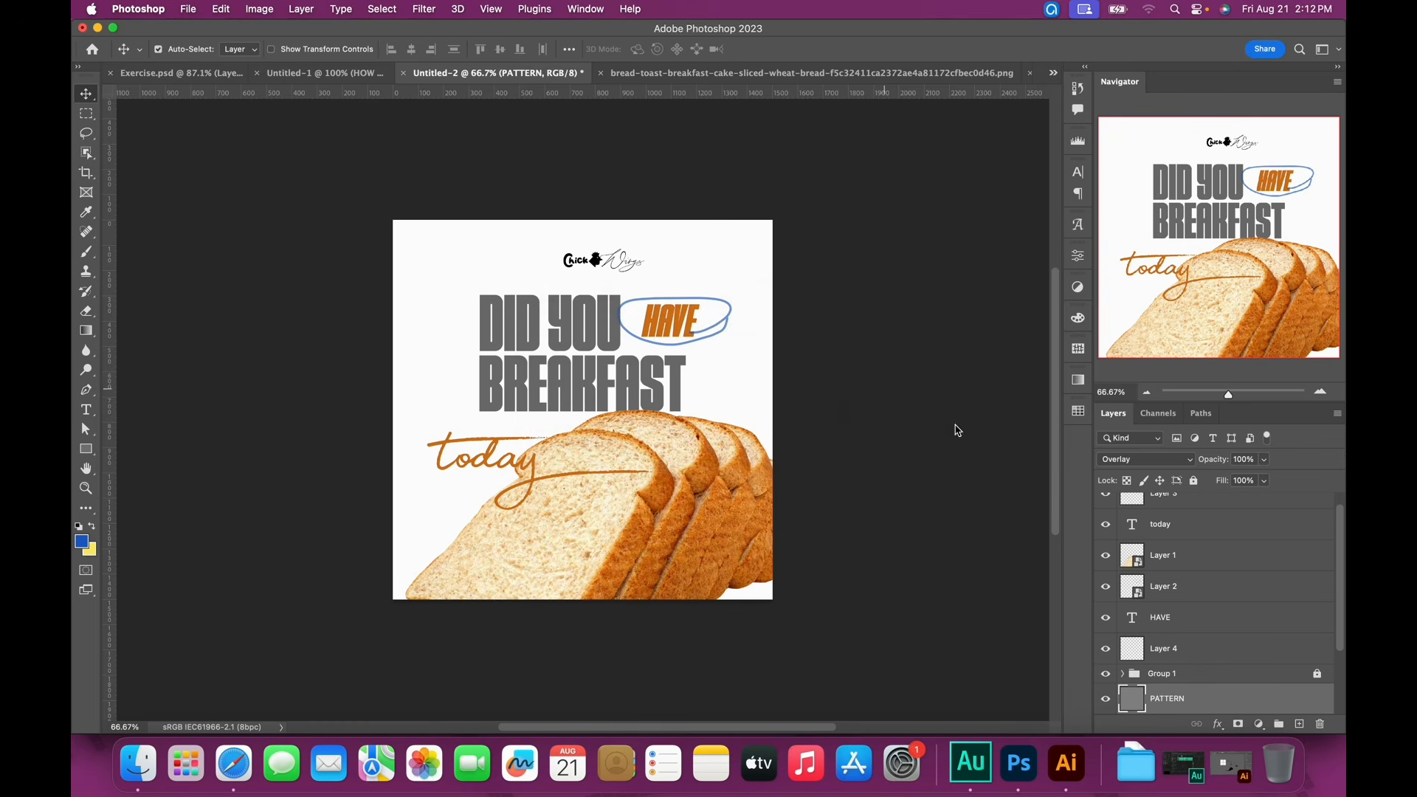
# Add a Pattern Overlay to the PATTERN layer using the bread silhouette pattern
pyautogui.doubleClick(1219, 696)
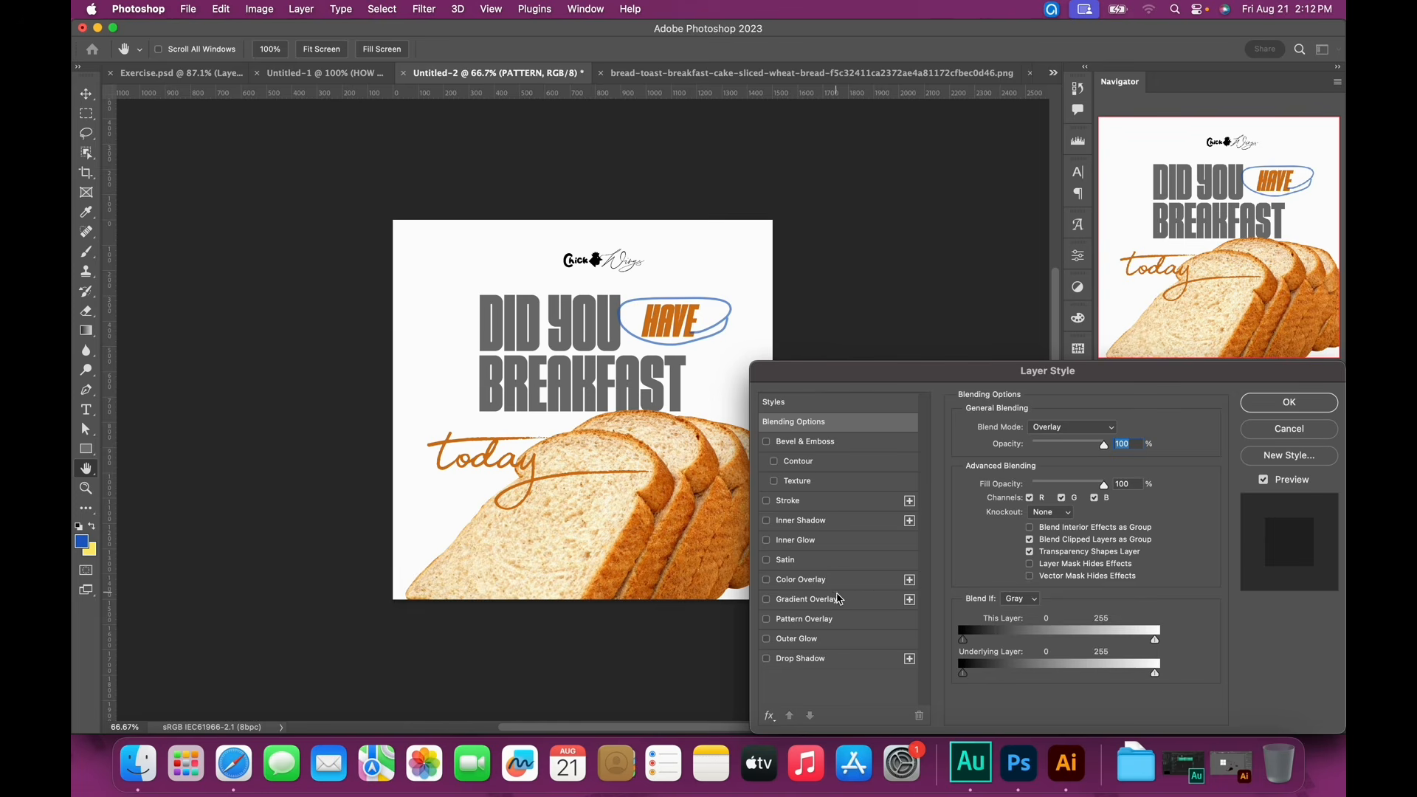
pyautogui.click(842, 620)
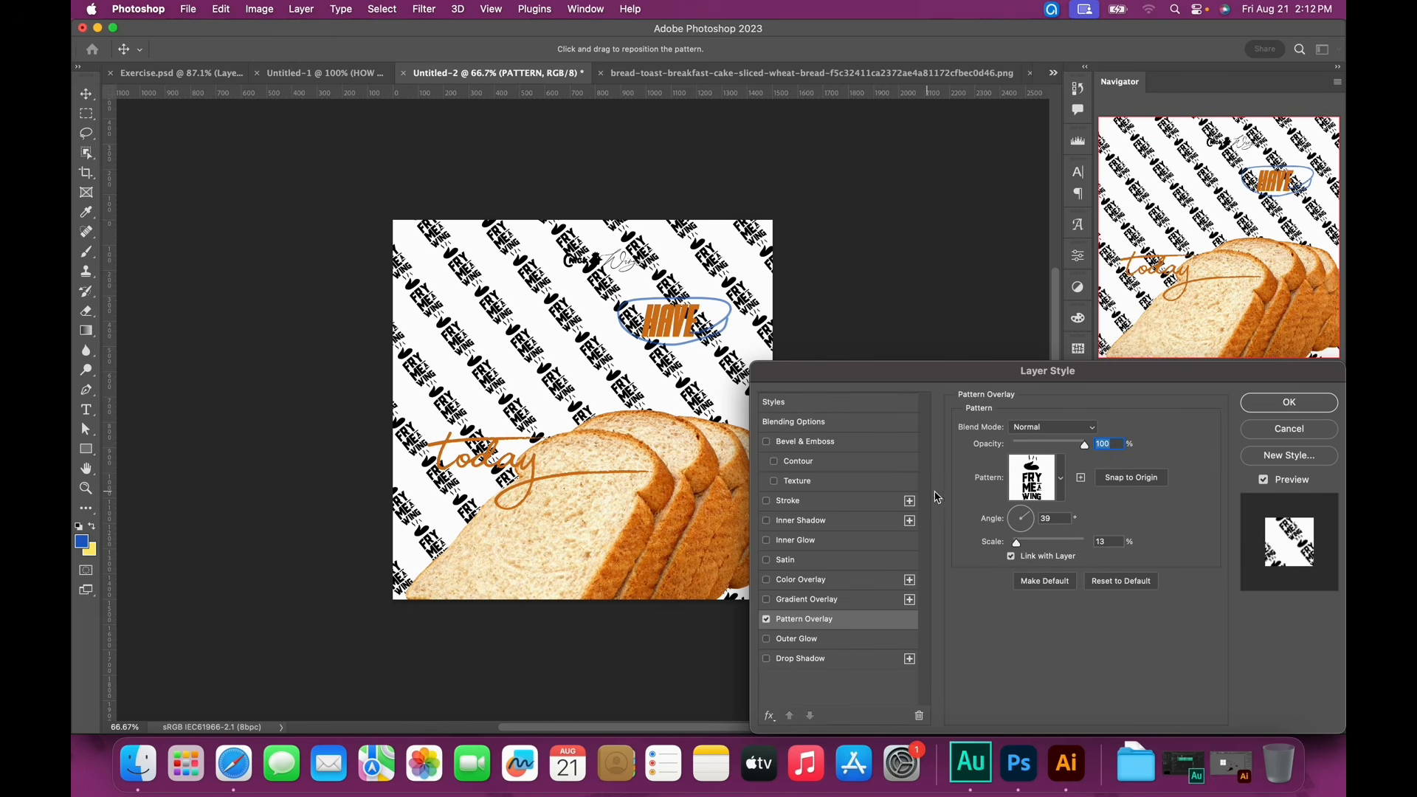
pyautogui.click(1063, 489)
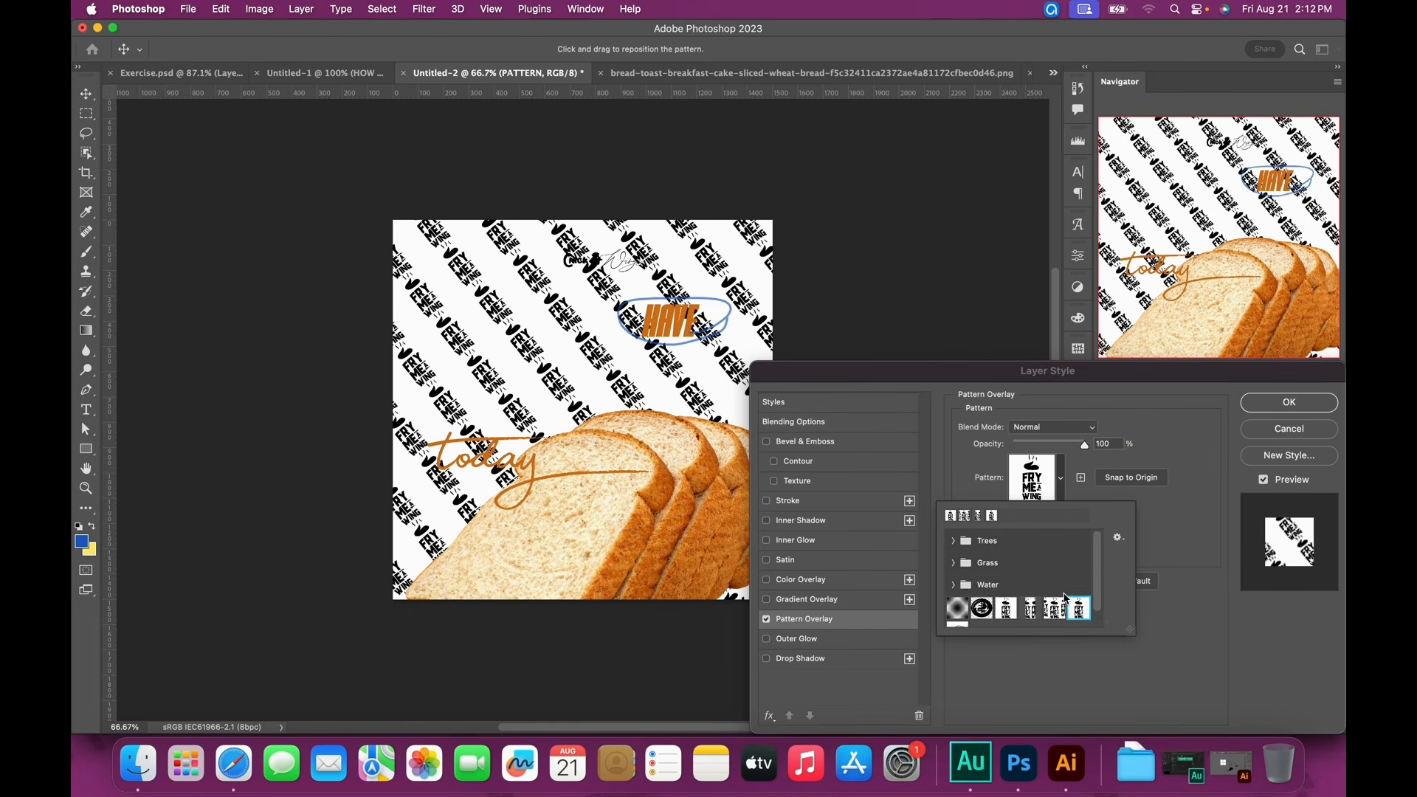
pyautogui.click(965, 618)
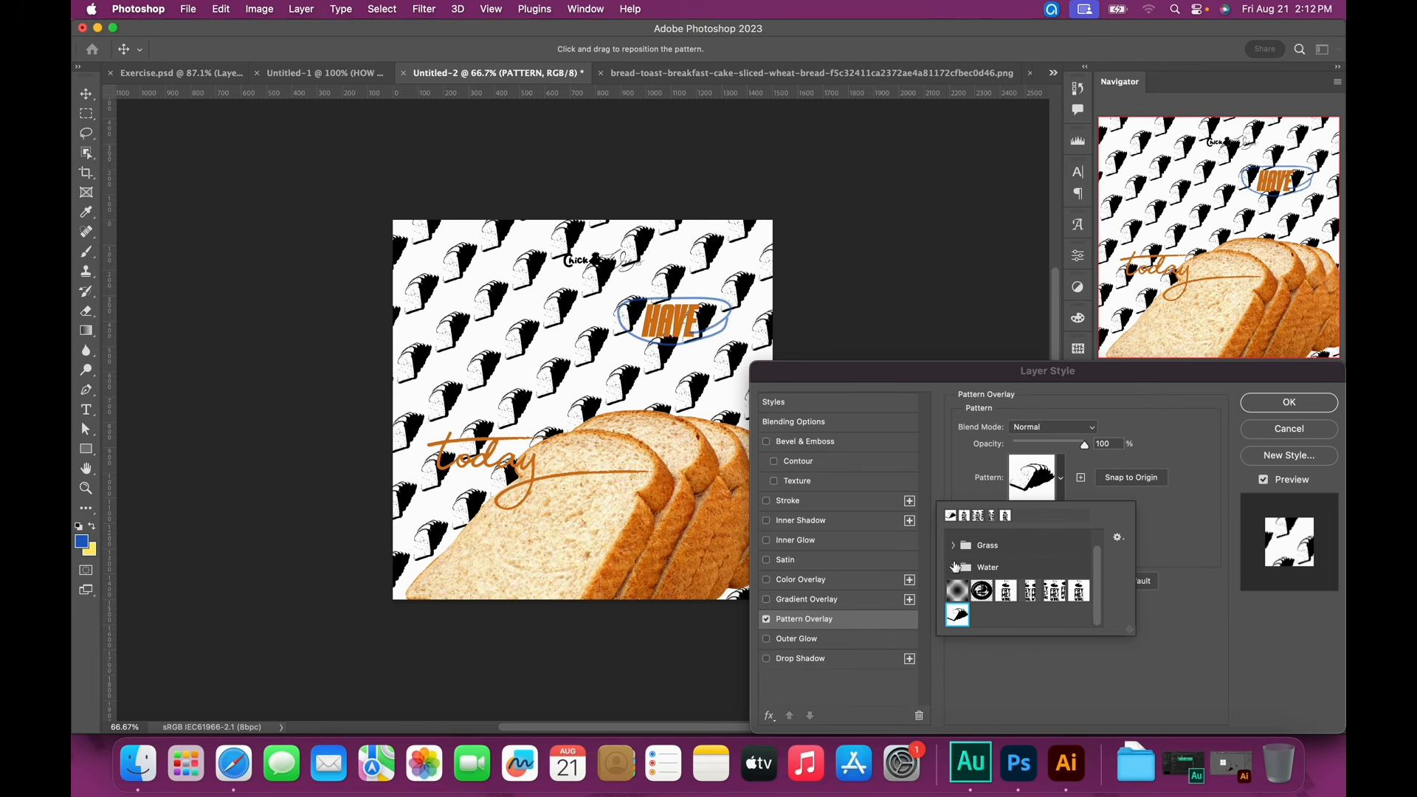
pyautogui.click(1171, 569)
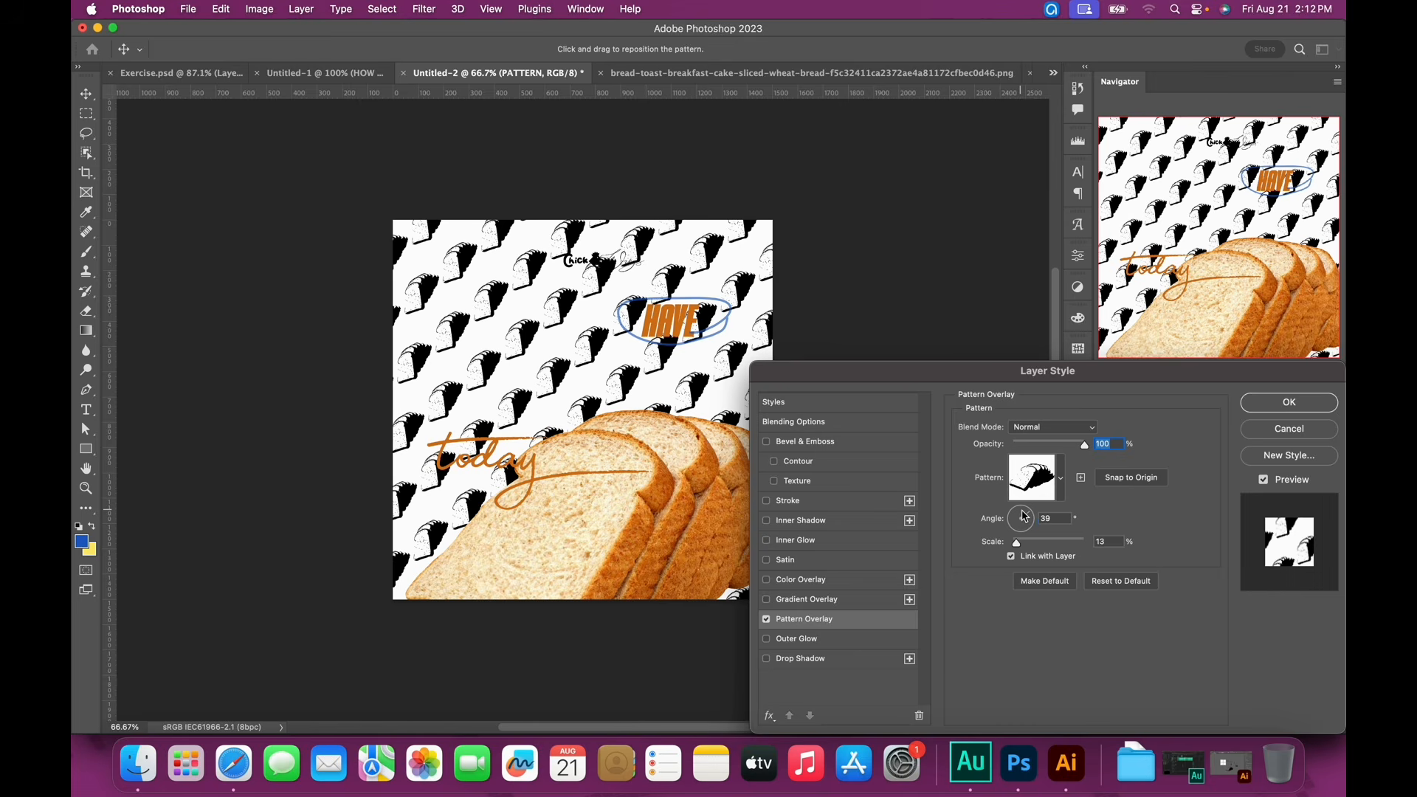
# Set the pattern overlay's angle to -8°, scale to 27% and opacity to 19%, and apply the layer style
pyautogui.click(1024, 513)
pyautogui.click(1031, 517)
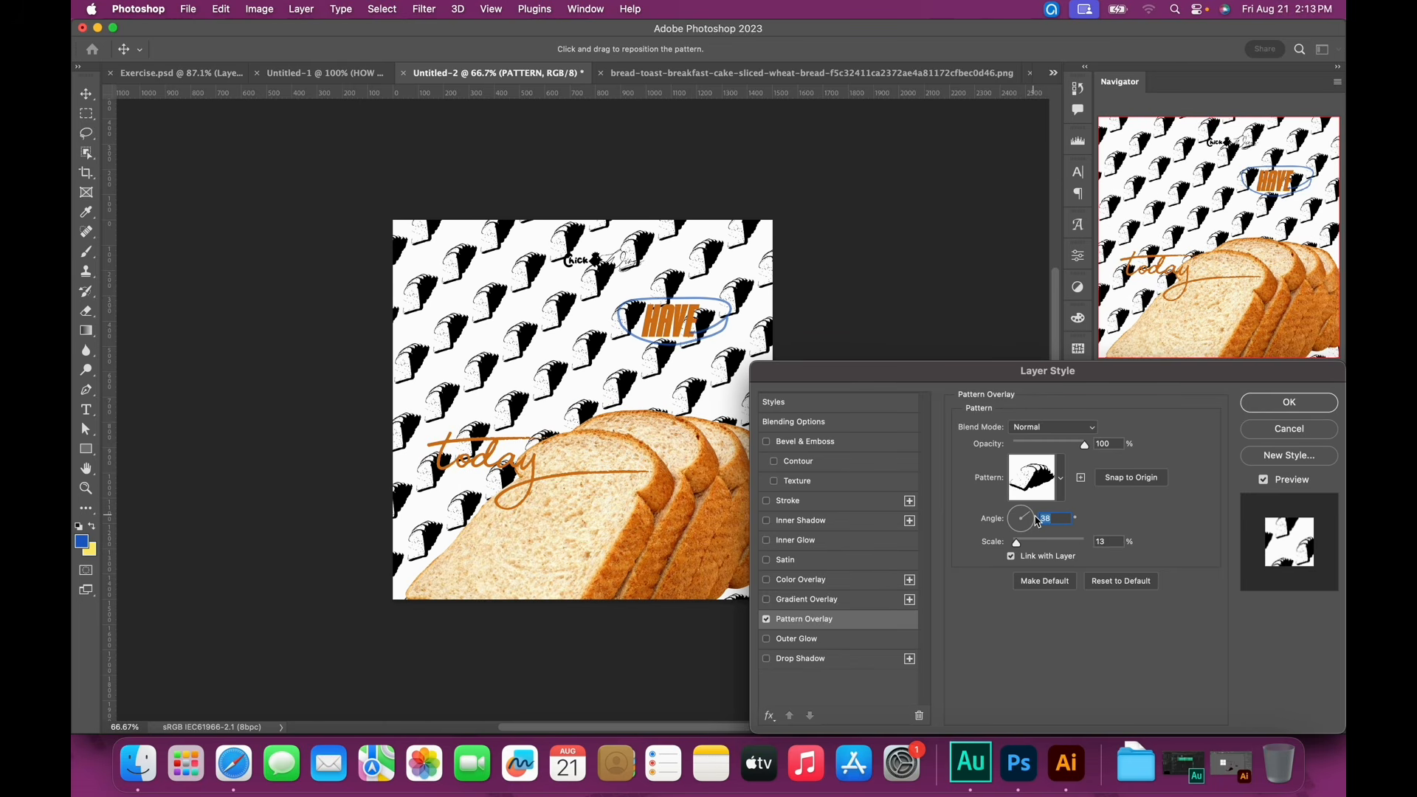
pyautogui.click(1038, 522)
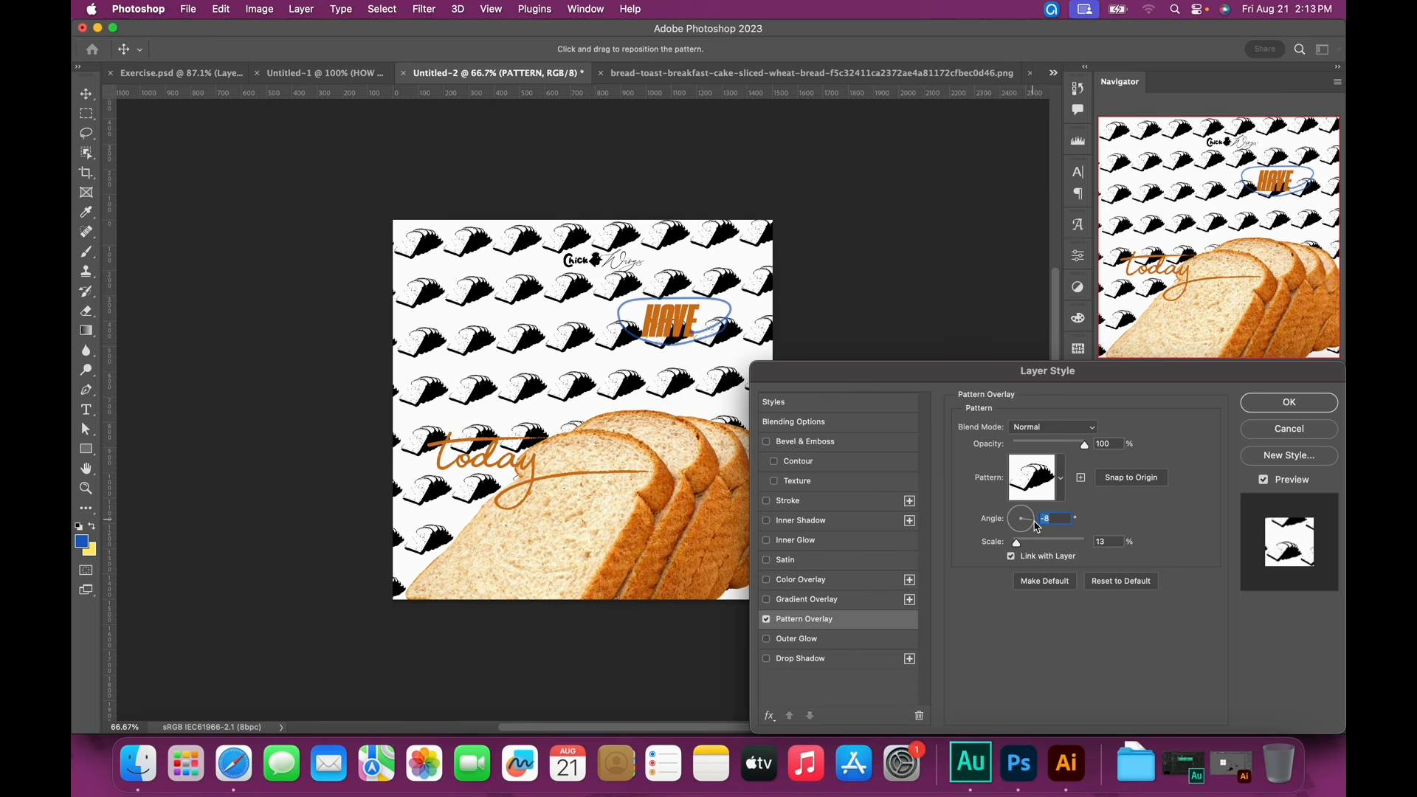
pyautogui.click(1038, 525)
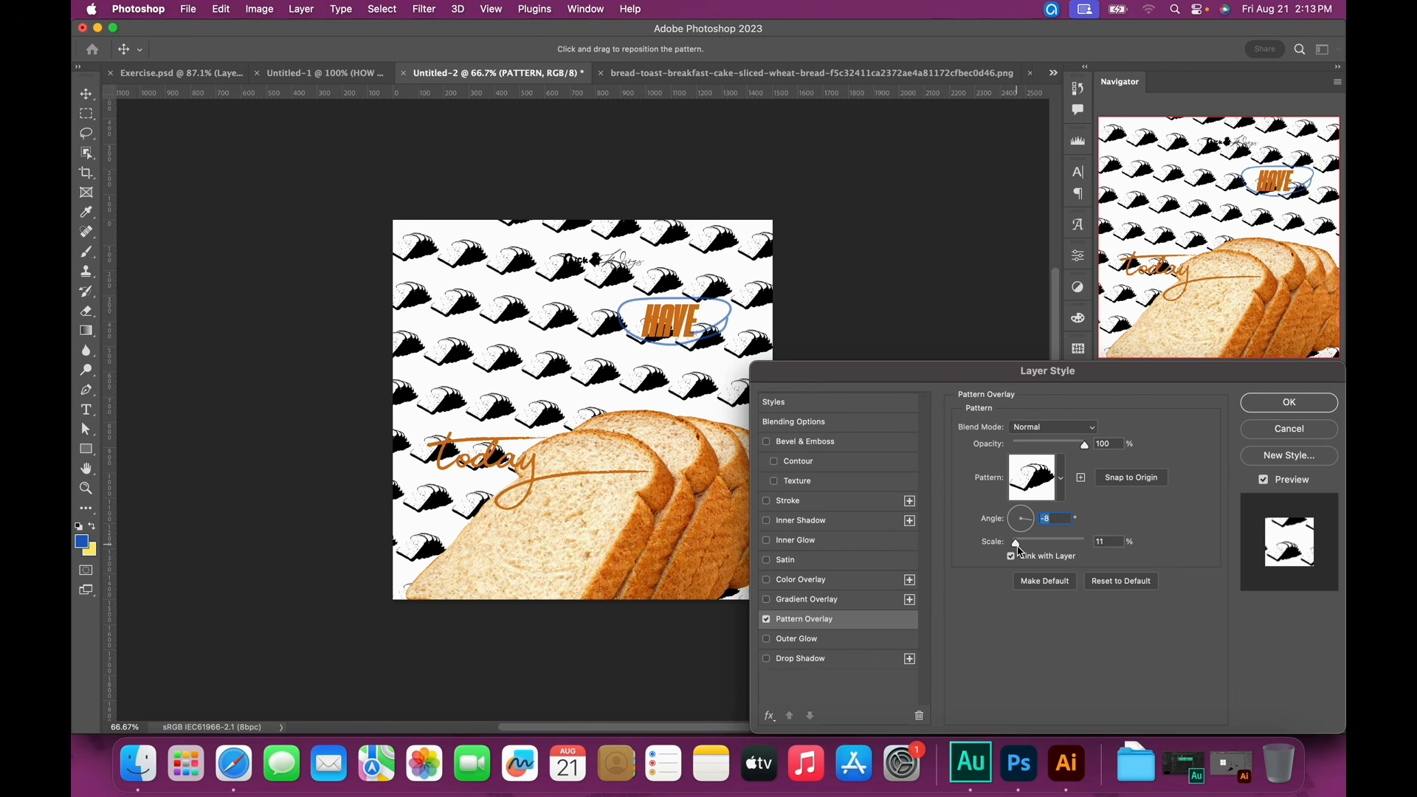
pyautogui.moveTo(1020, 546); pyautogui.dragTo(1025, 547)
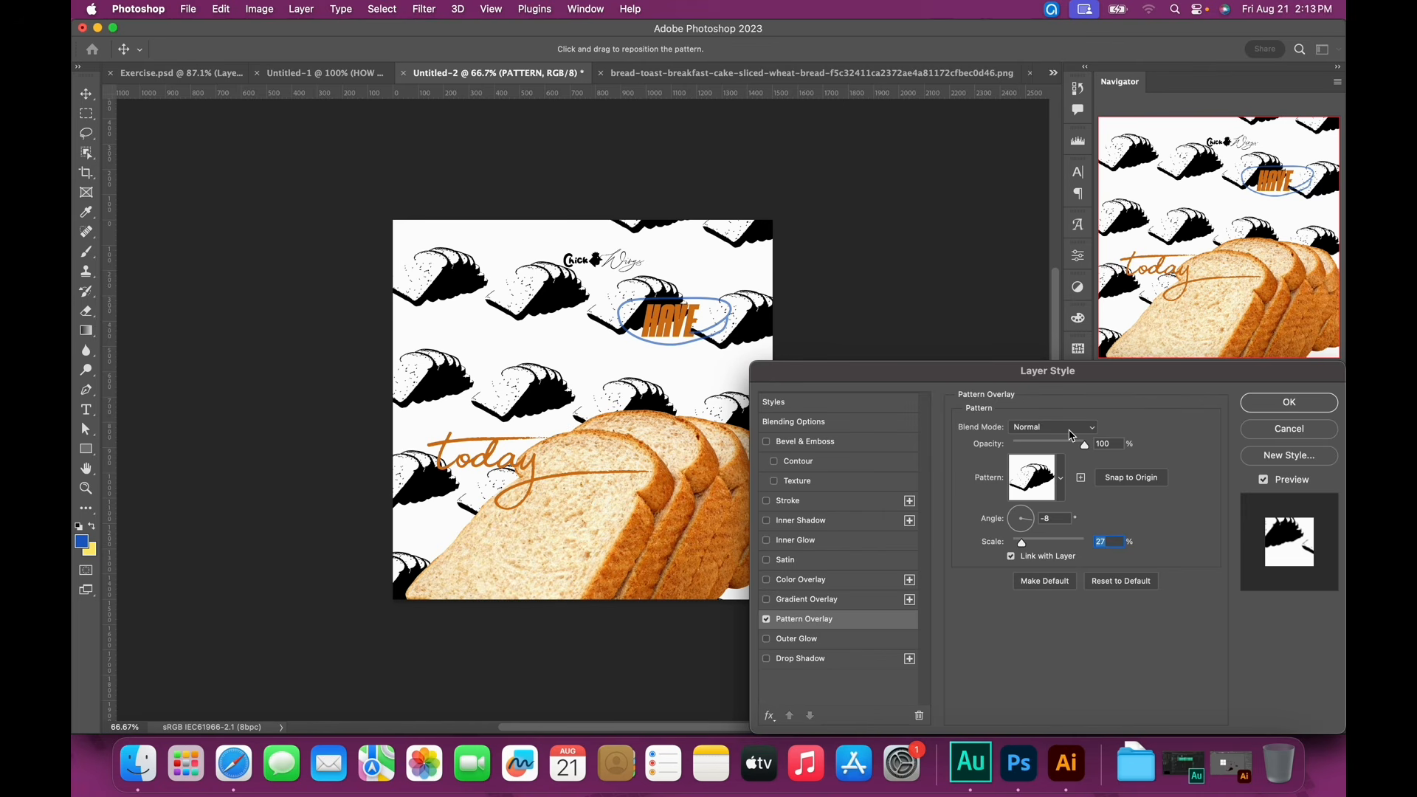
pyautogui.moveTo(1045, 450); pyautogui.dragTo(1031, 451)
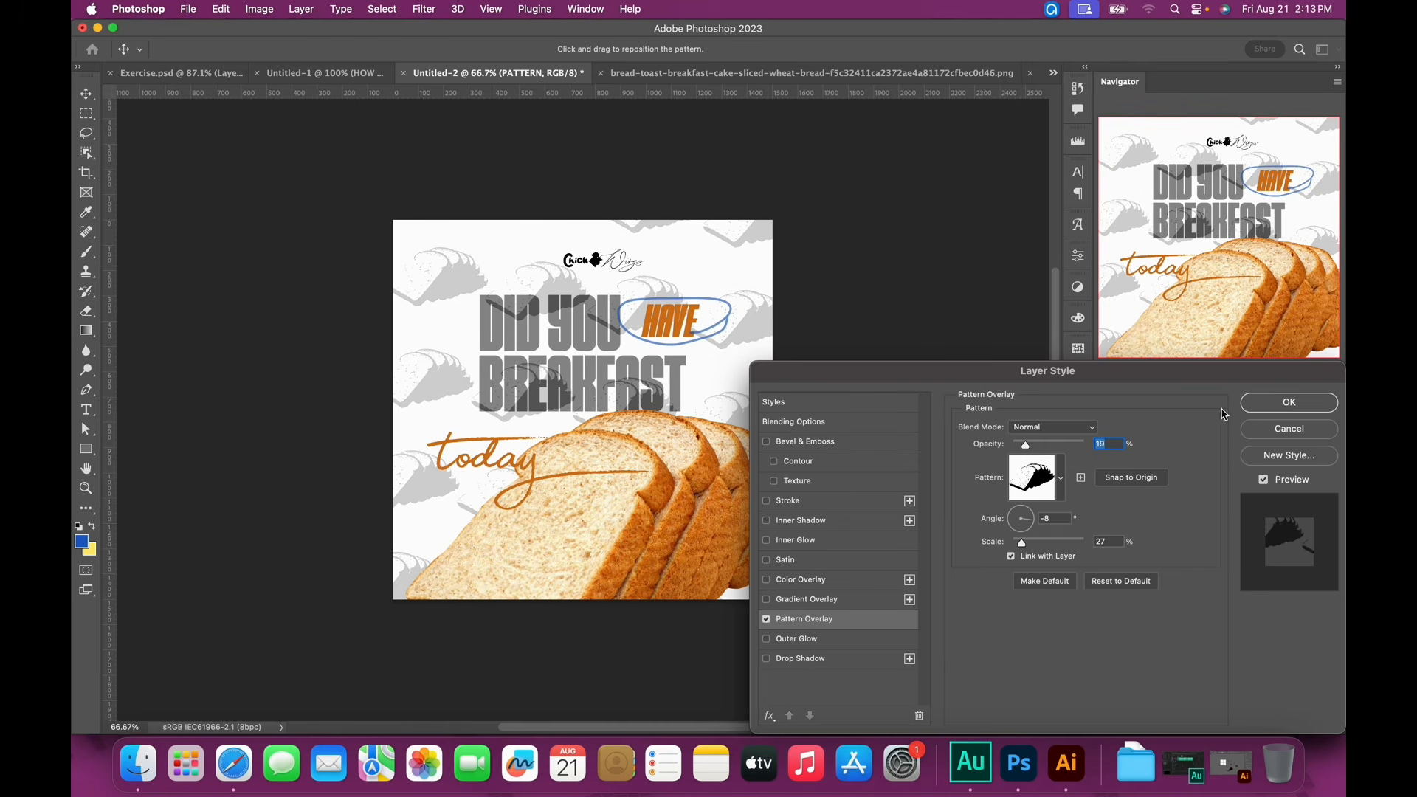
pyautogui.press('Return')
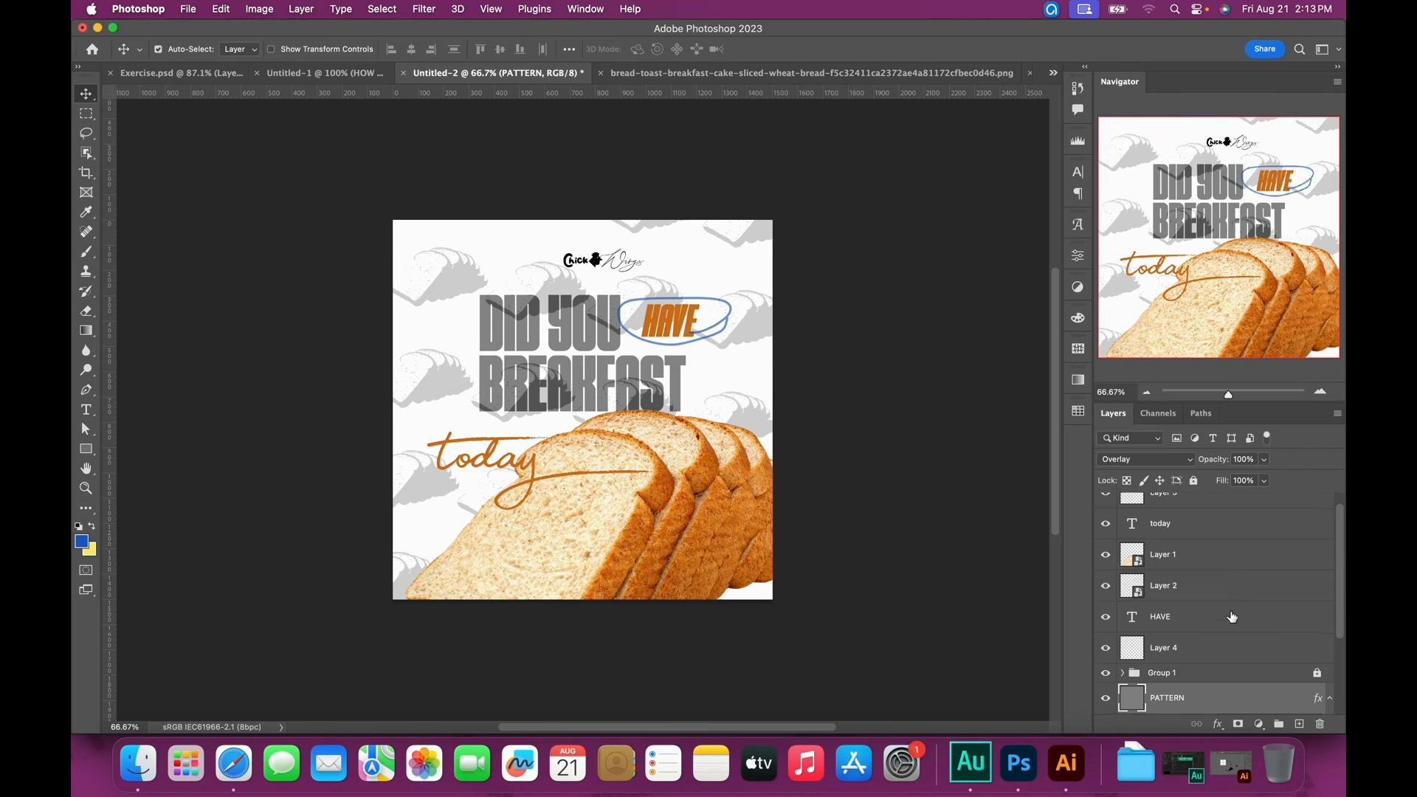
# Move the PATTERN layer below the DID YOU BREAKFAST text, just above the Background, and put it in a group
pyautogui.moveTo(1225, 574); pyautogui.dragTo(1208, 682)
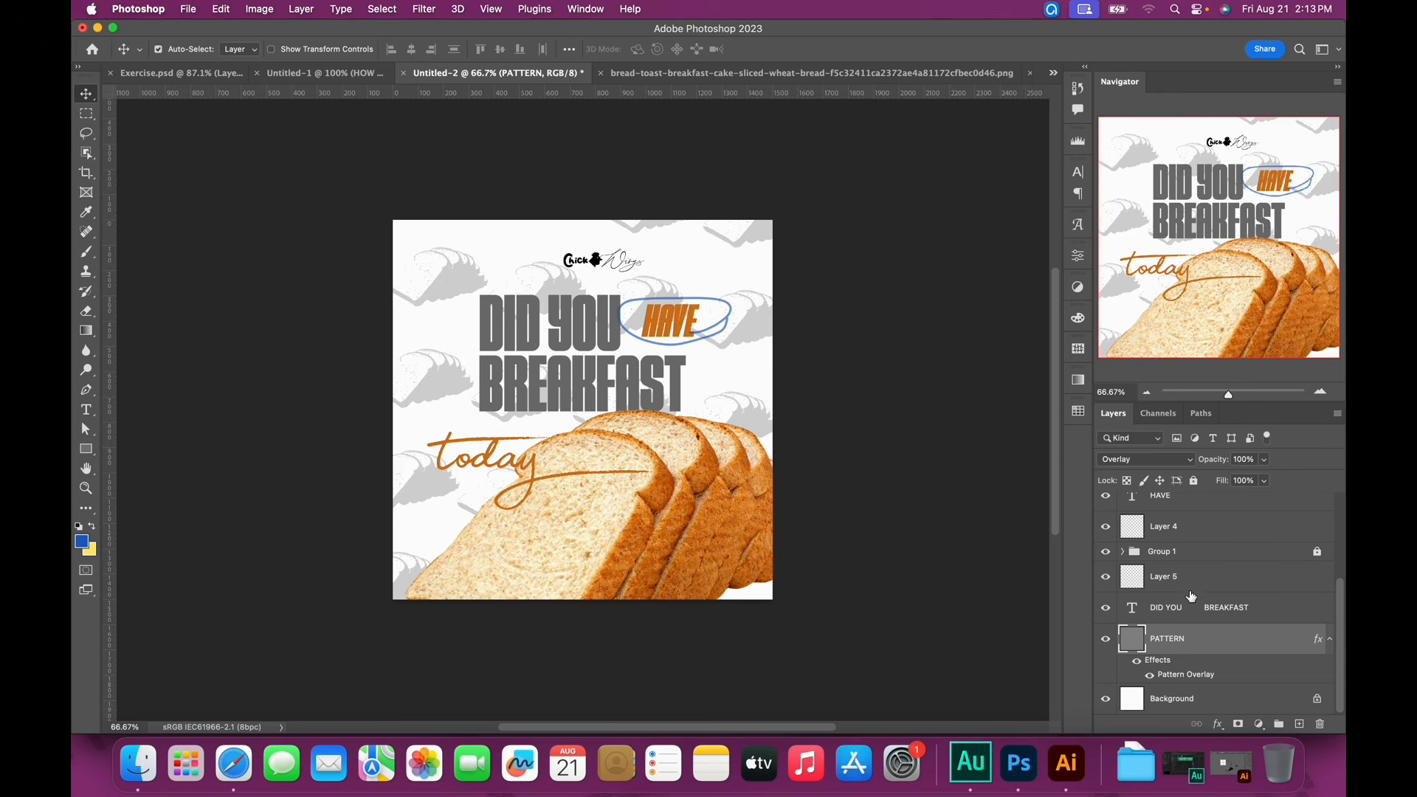
pyautogui.press('super+g')
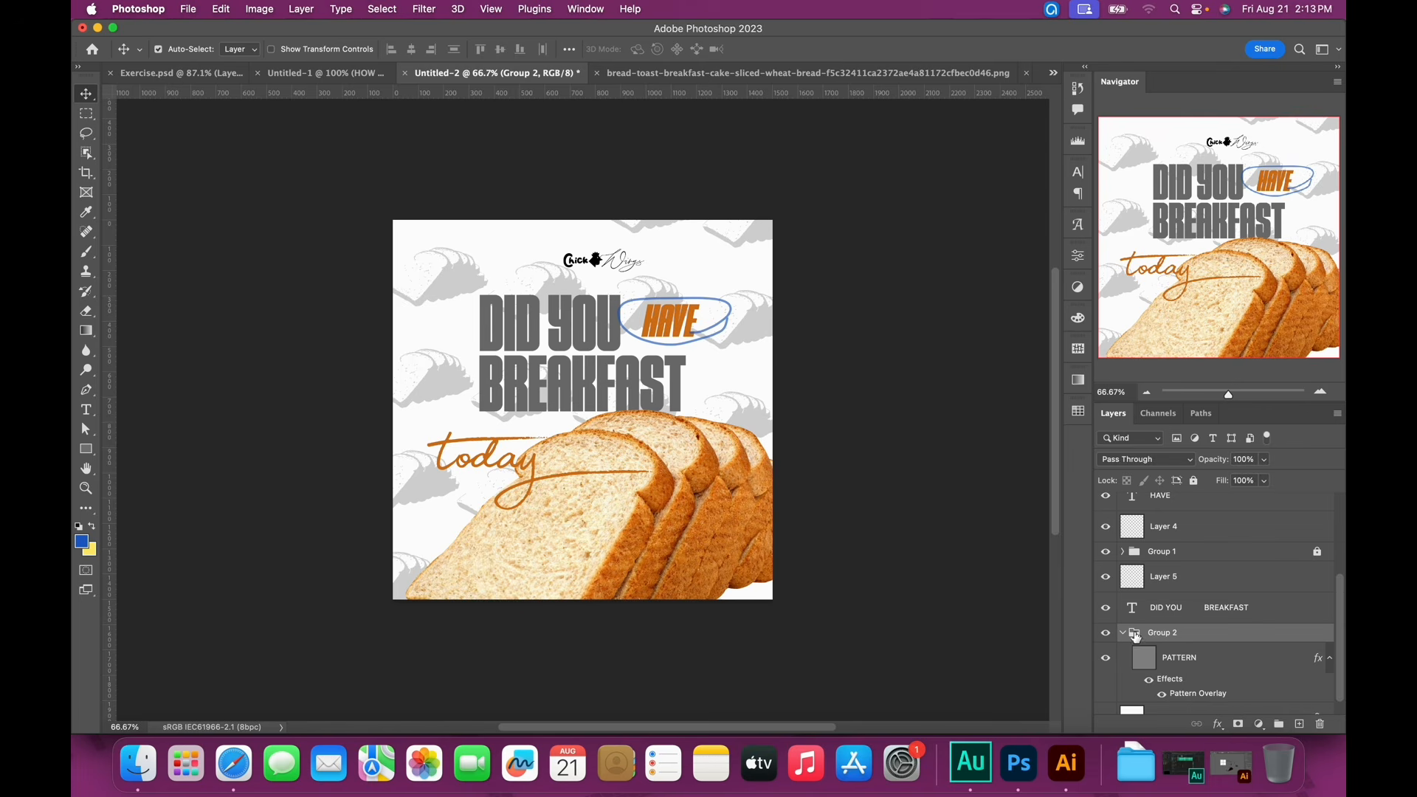
# Try hiding rectangular areas of the pattern behind the headline and bread slices with an inverted layer mask on the pattern group
pyautogui.press('m')
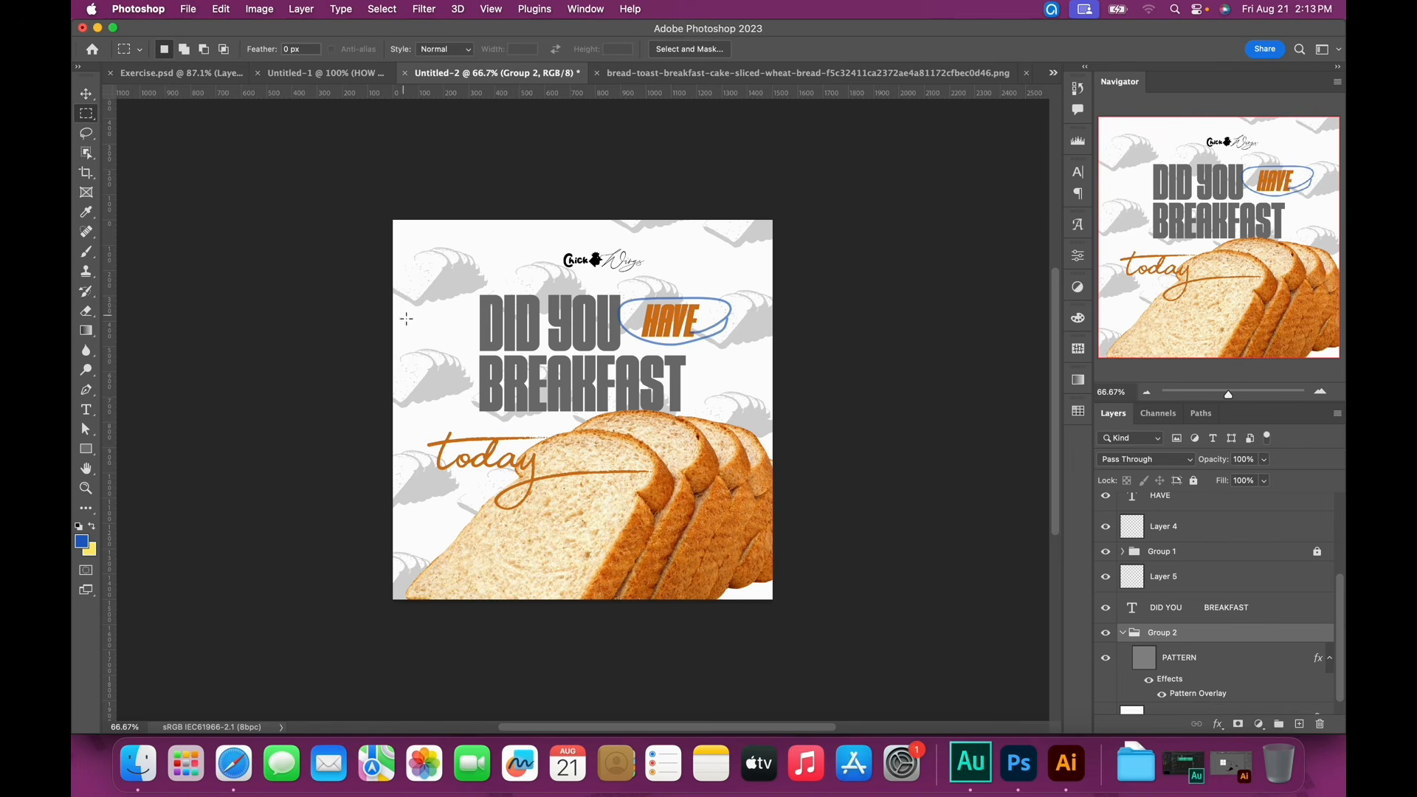
pyautogui.moveTo(383, 270); pyautogui.dragTo(618, 409)
pyautogui.click(1238, 724)
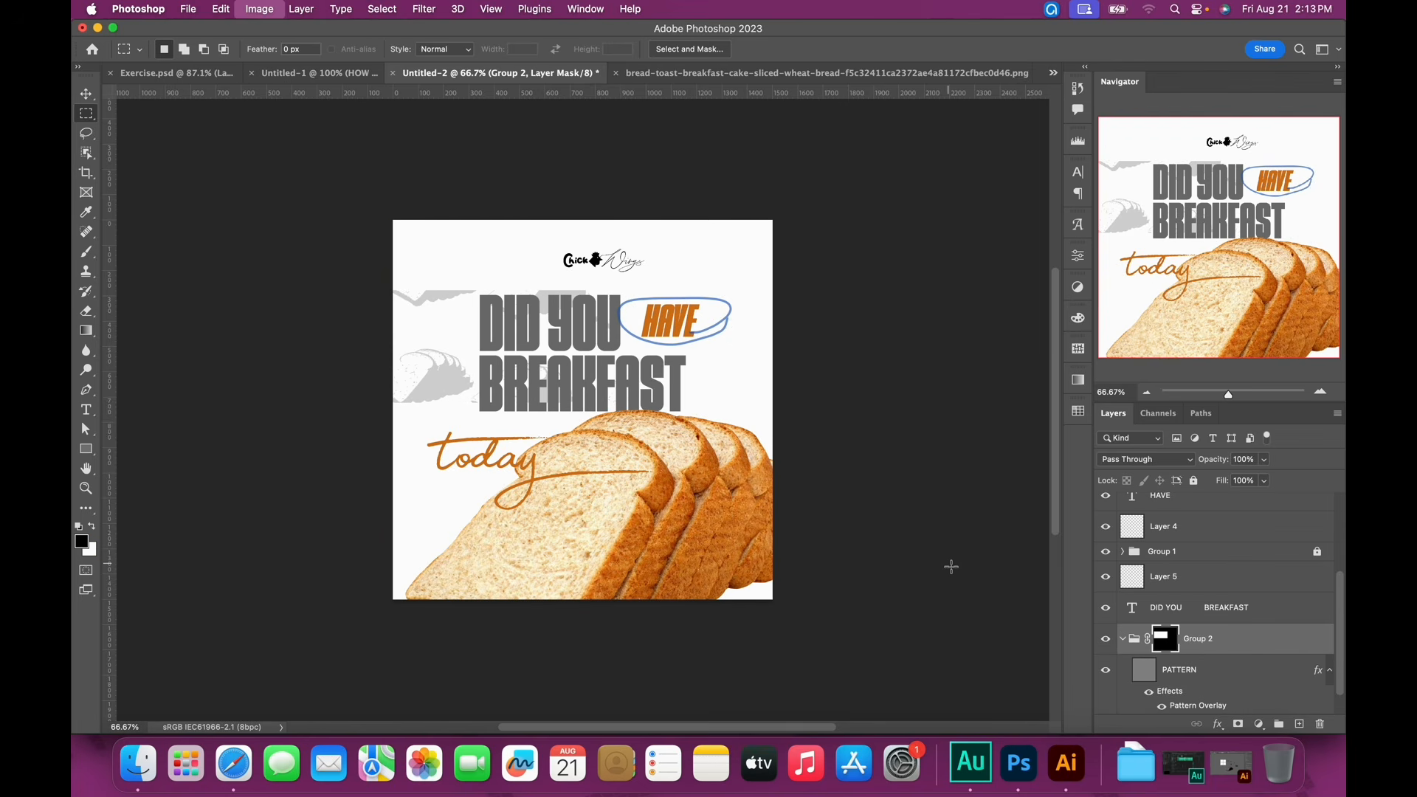
pyautogui.hotkey('ctrl', 'i')
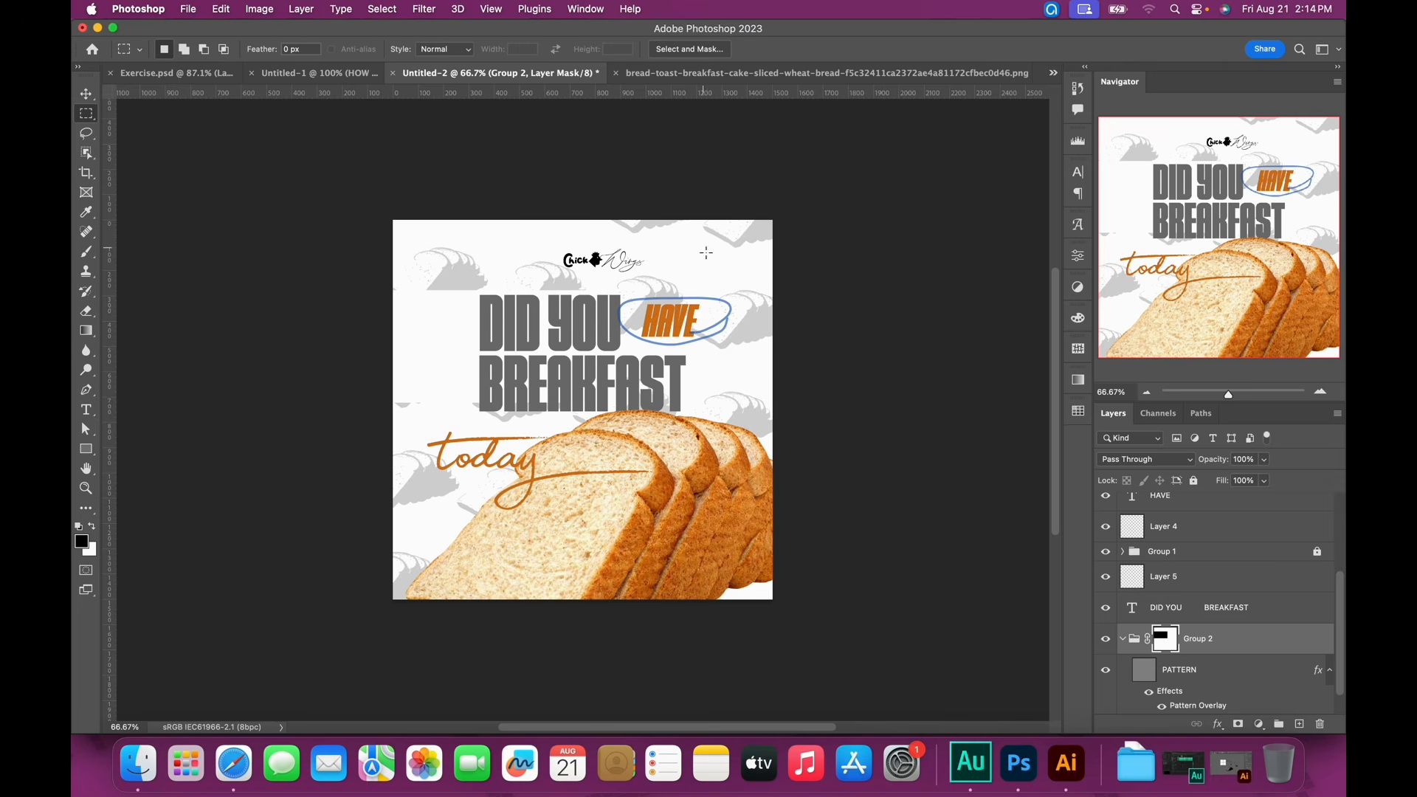
pyautogui.moveTo(792, 421); pyautogui.dragTo(641, 566)
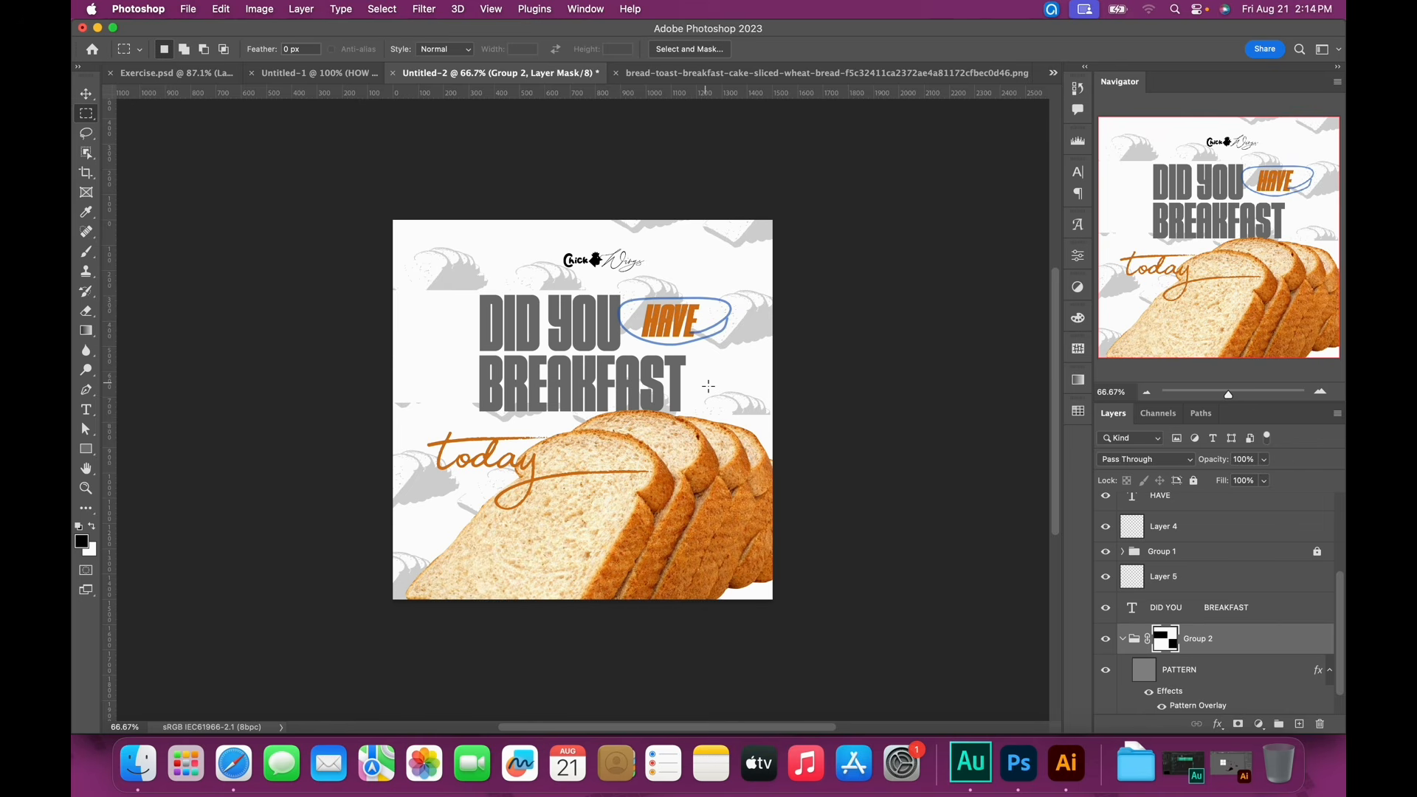
pyautogui.press('super+v')
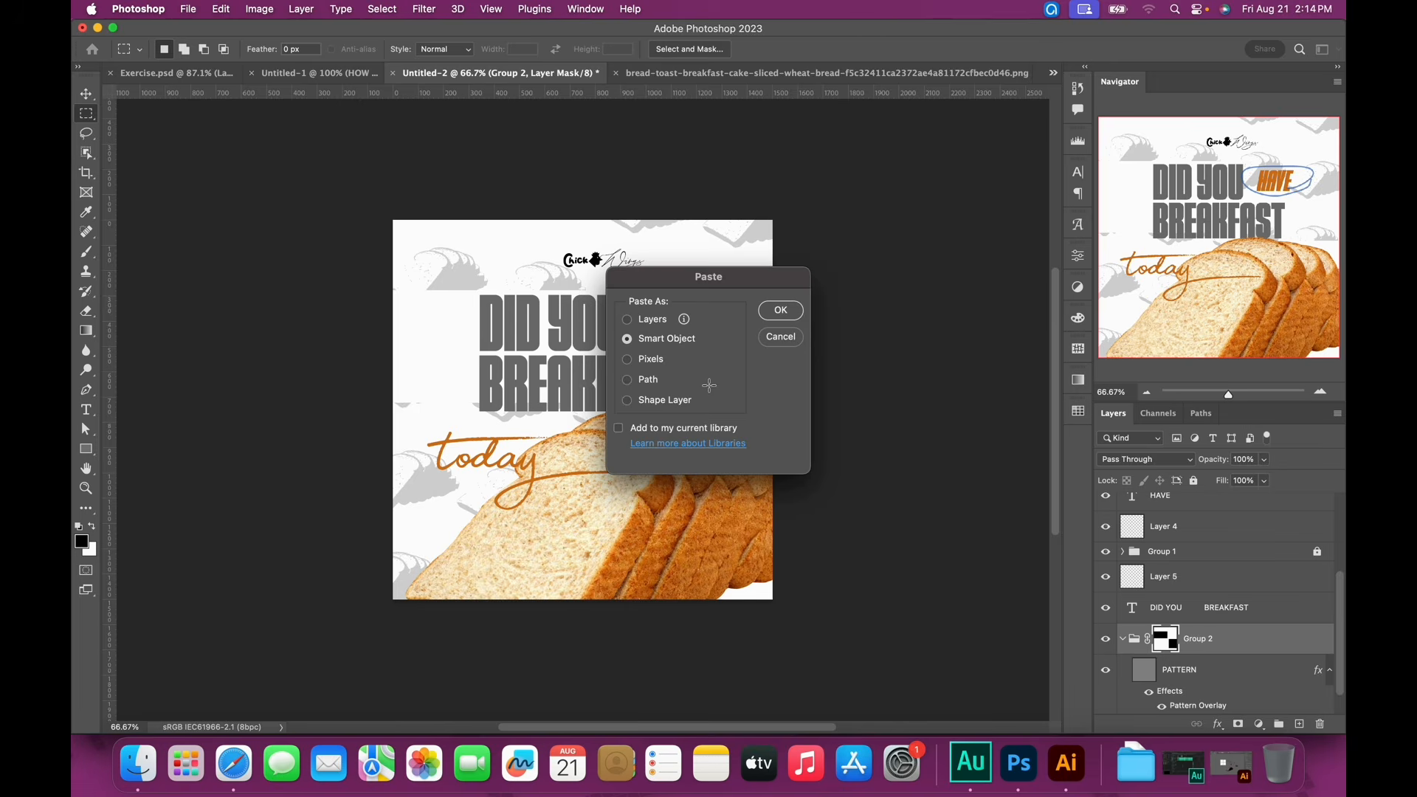
pyautogui.click(787, 340)
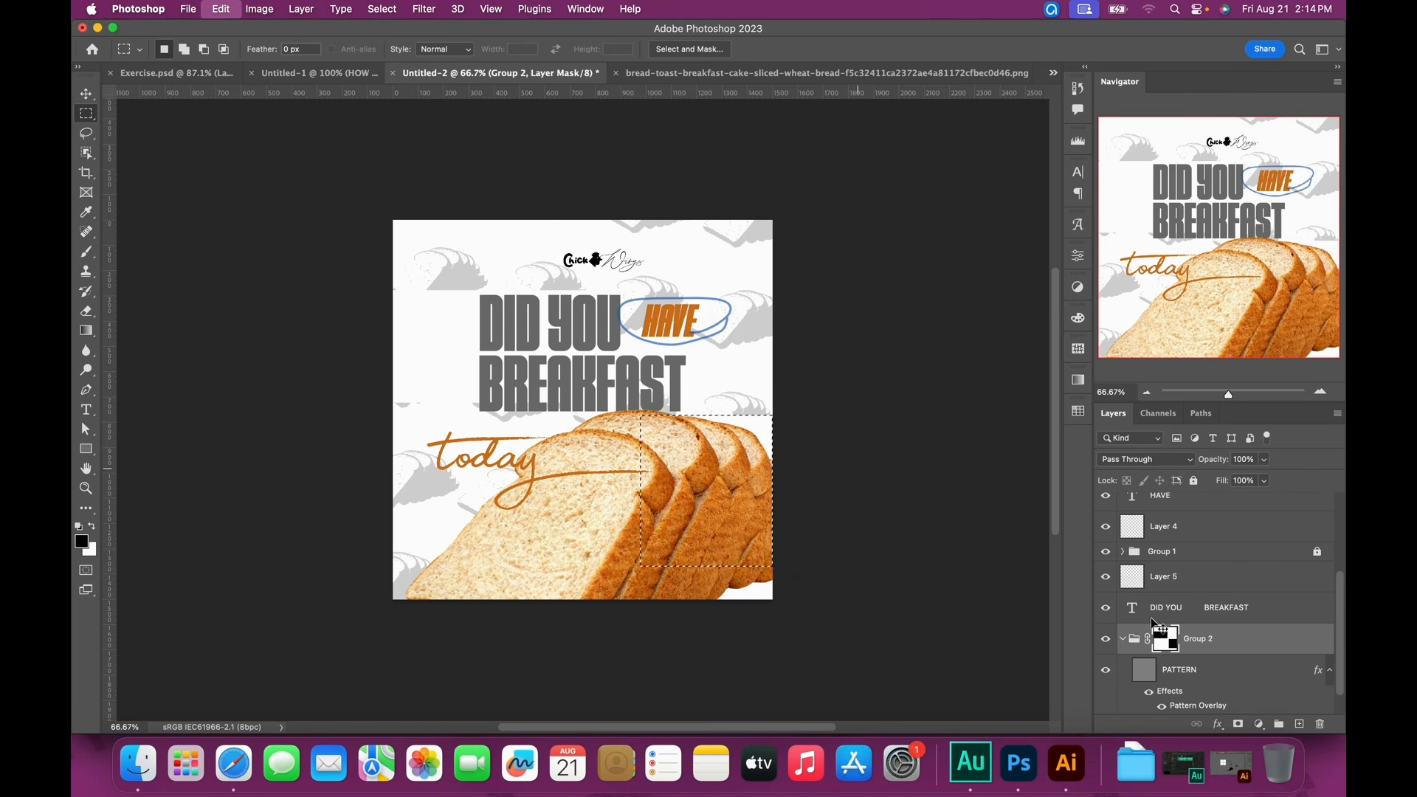
# Delete the layer mask from the pattern group
pyautogui.keyDown('super'); pyautogui.click(1167, 642); pyautogui.keyUp('super')
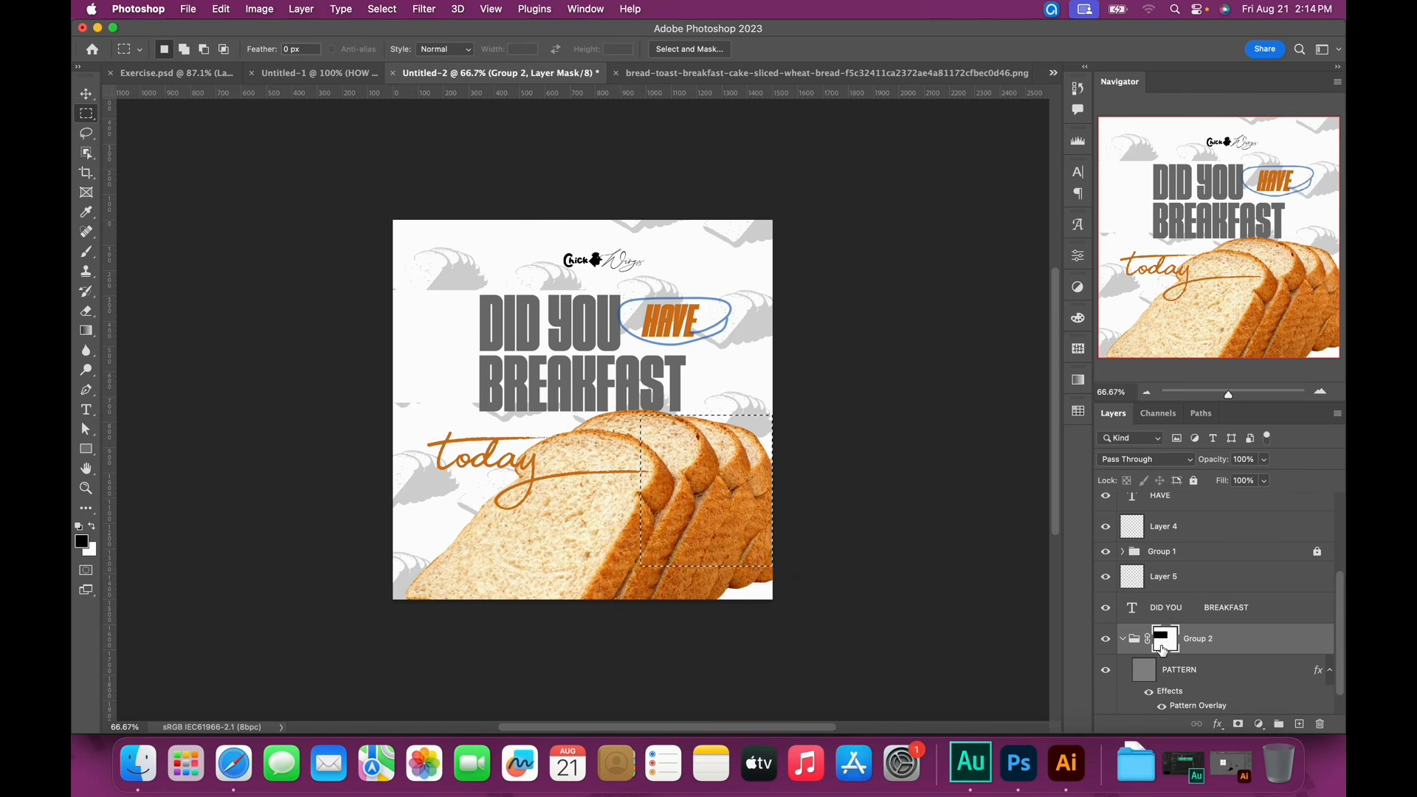
pyautogui.rightClick(1167, 641)
pyautogui.click(1198, 599)
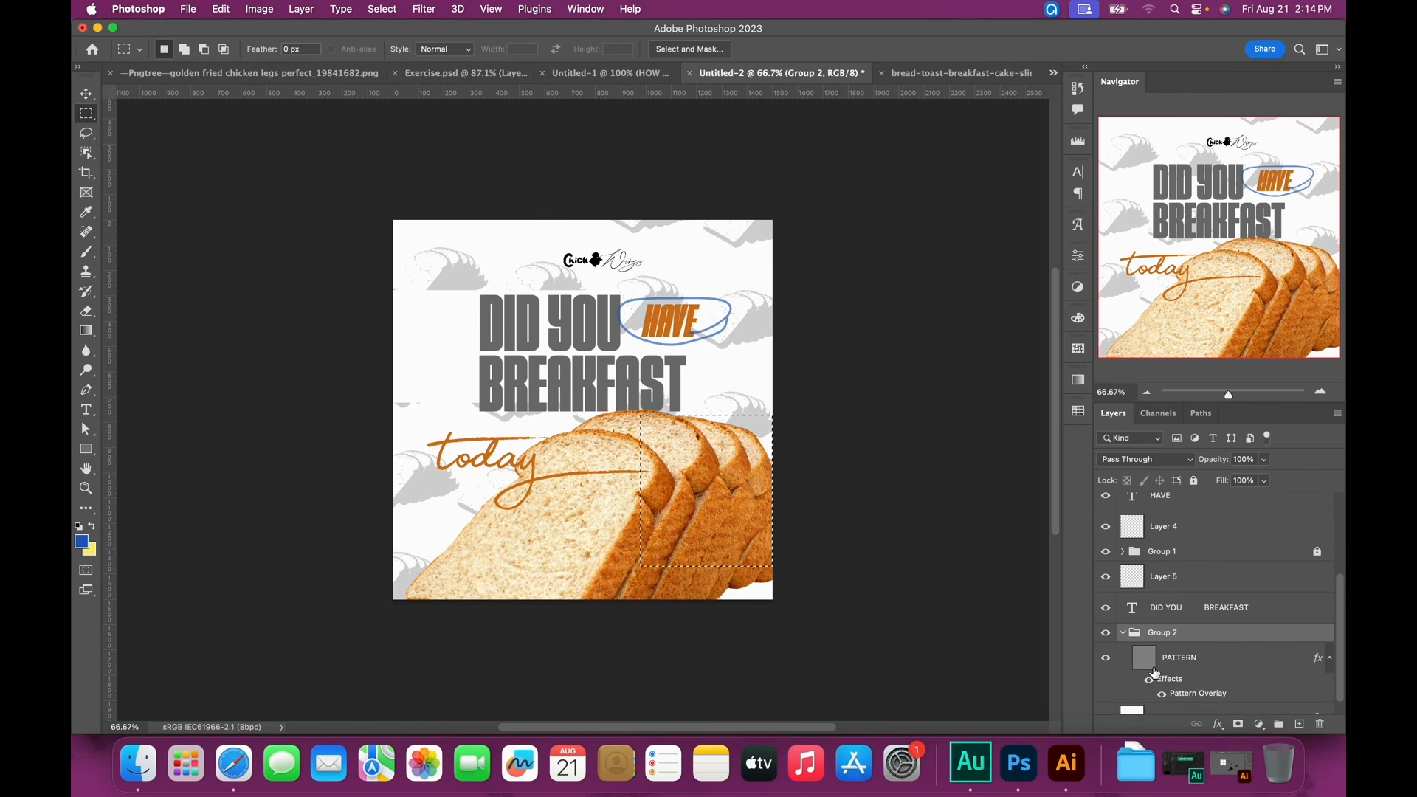
# Deselect the marquee area and lower the PATTERN layer's opacity to 43%
pyautogui.press('v')
pyautogui.click(1180, 662)
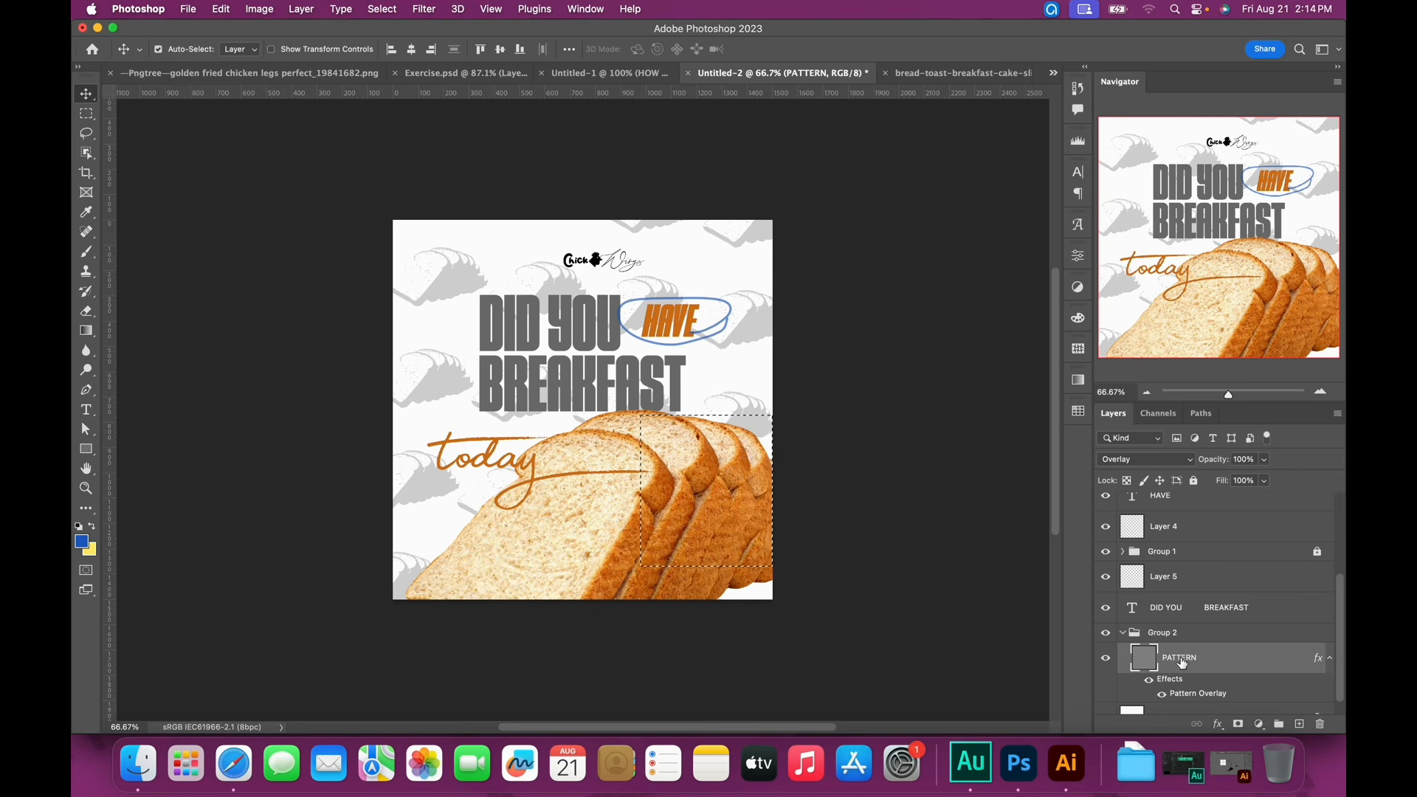
pyautogui.press('super+d')
pyautogui.click(1265, 462)
pyautogui.moveTo(1268, 468); pyautogui.dragTo(1247, 486)
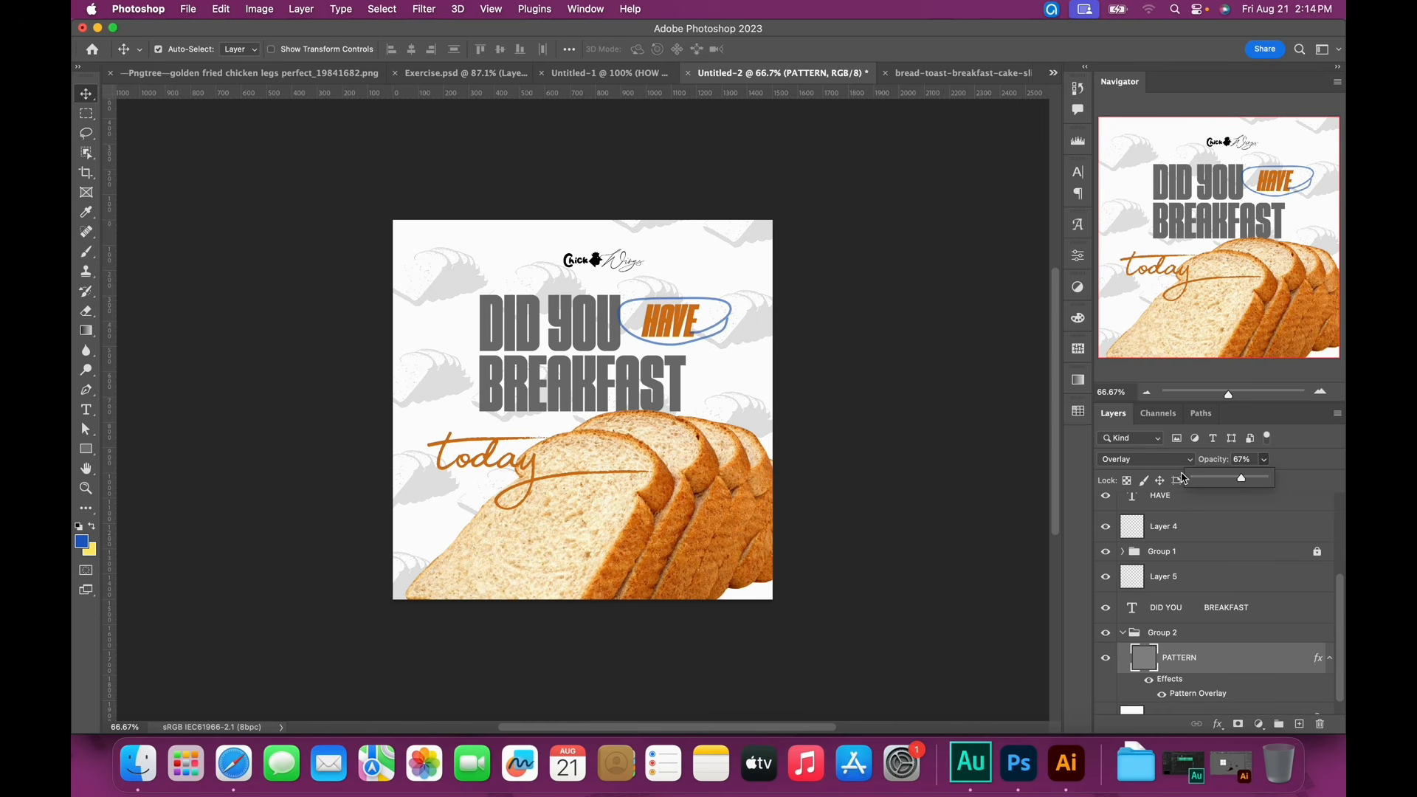
pyautogui.moveTo(1241, 479); pyautogui.dragTo(1228, 485)
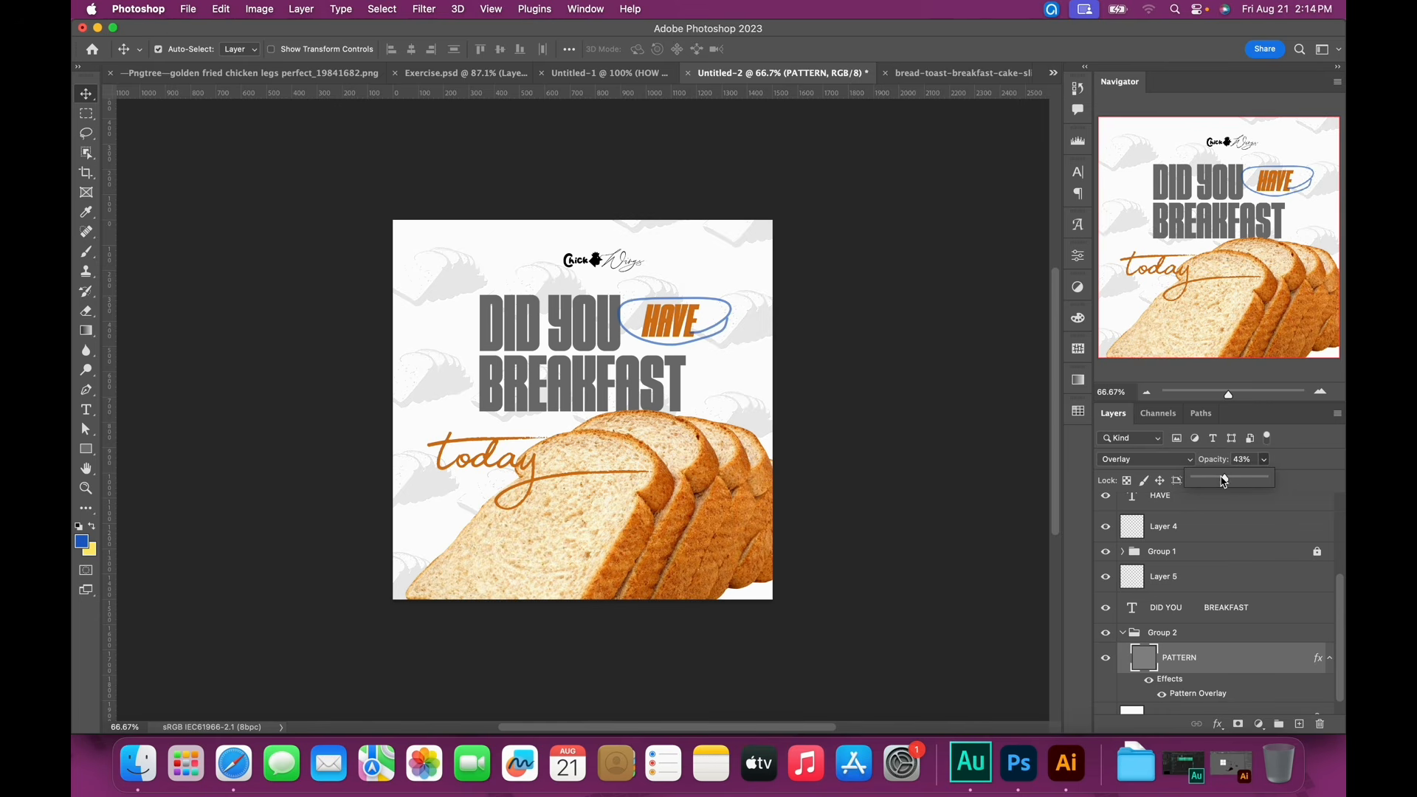
pyautogui.click(1228, 649)
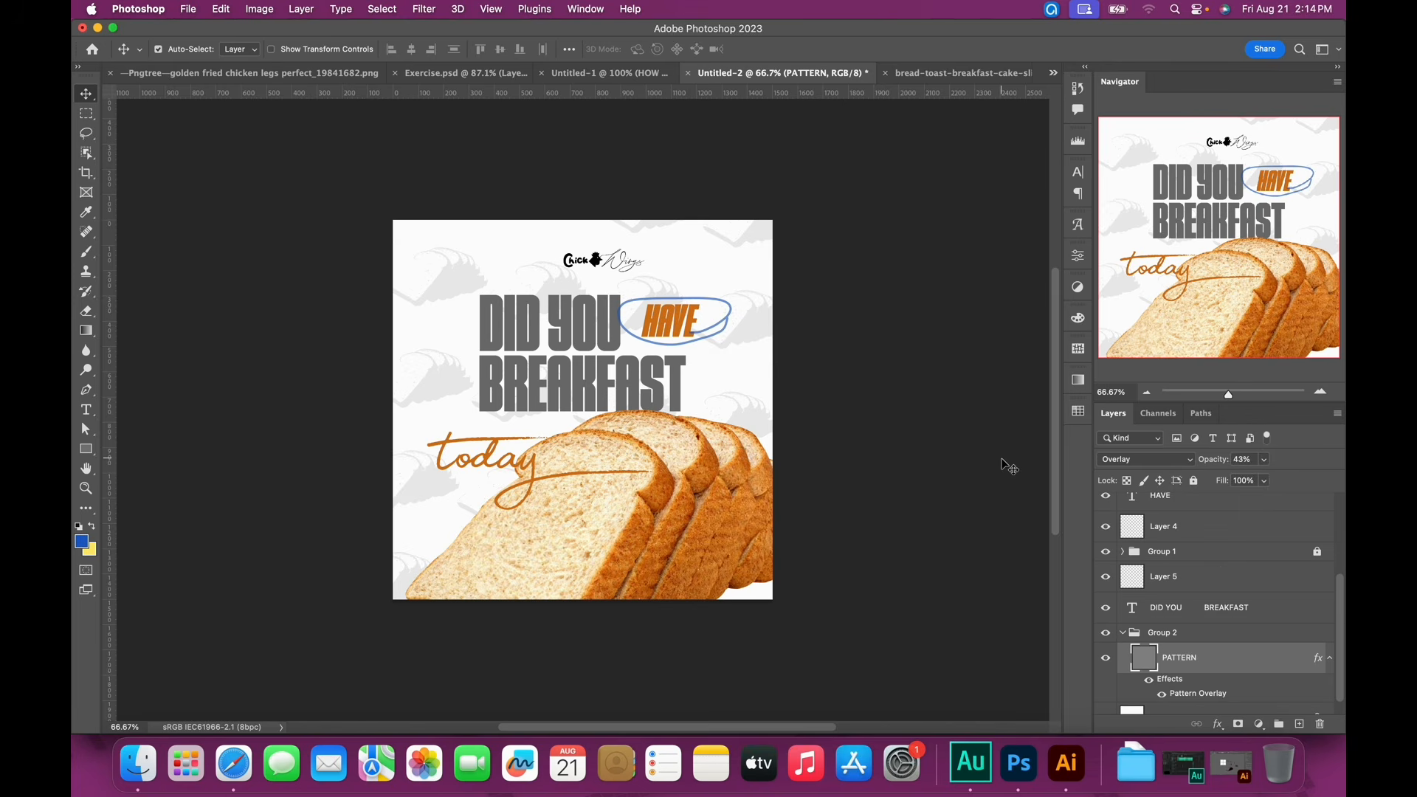
# Nudge the word today slightly up and to the right, closer to the headline
pyautogui.press('super+plus')
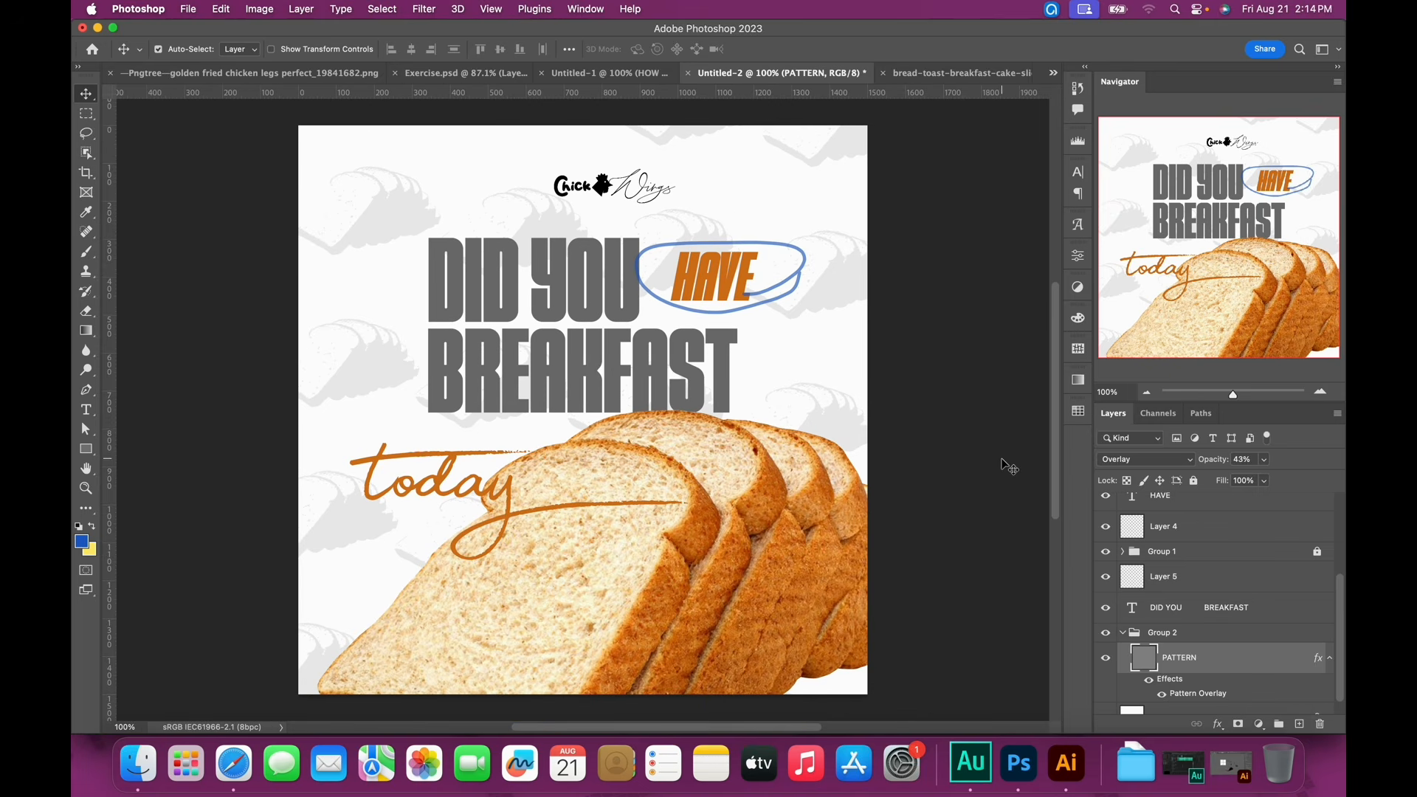
pyautogui.moveTo(443, 485); pyautogui.dragTo(448, 476)
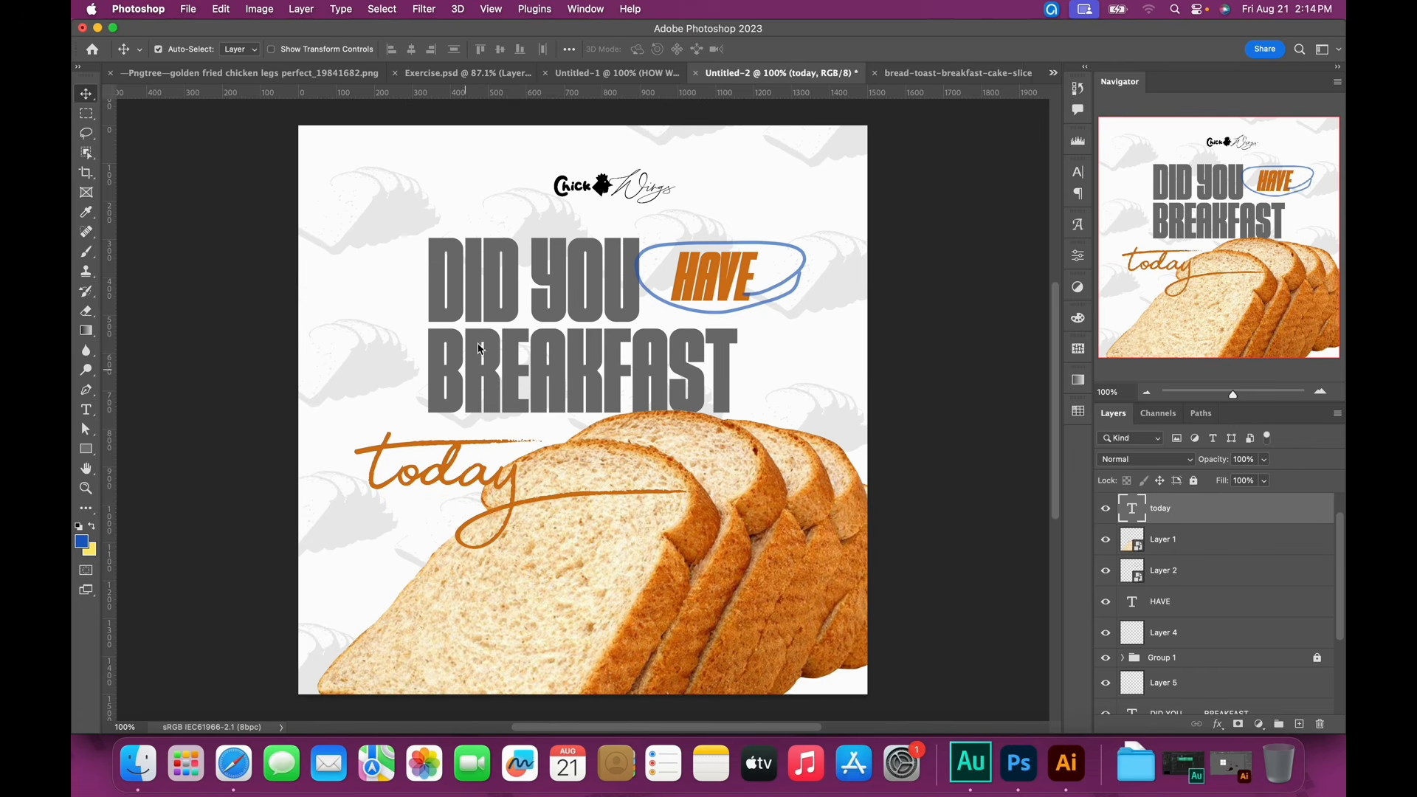
# Recolor only the word BREAKFAST in the headline to a medium blue
pyautogui.doubleClick(520, 337)
pyautogui.moveTo(440, 369); pyautogui.dragTo(755, 379)
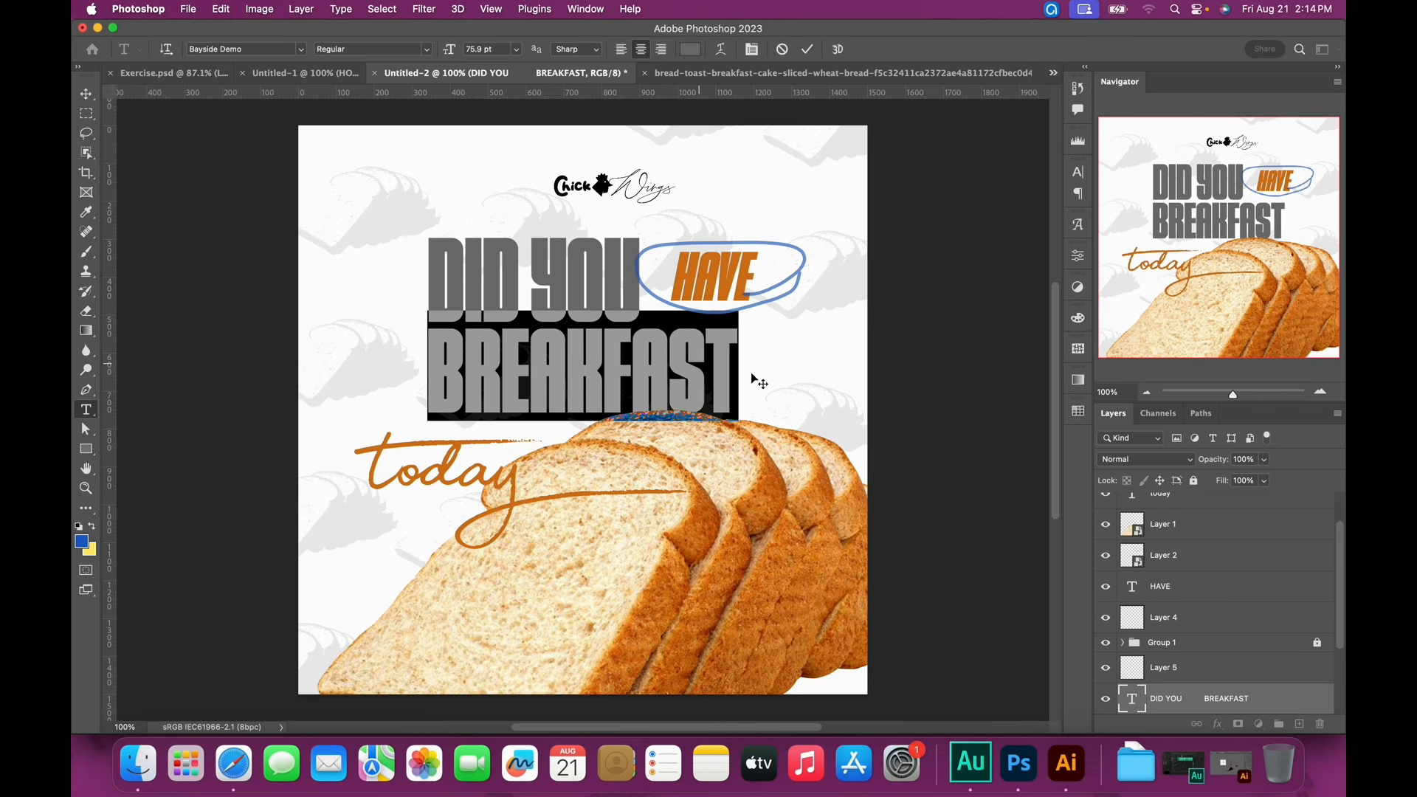
pyautogui.click(690, 49)
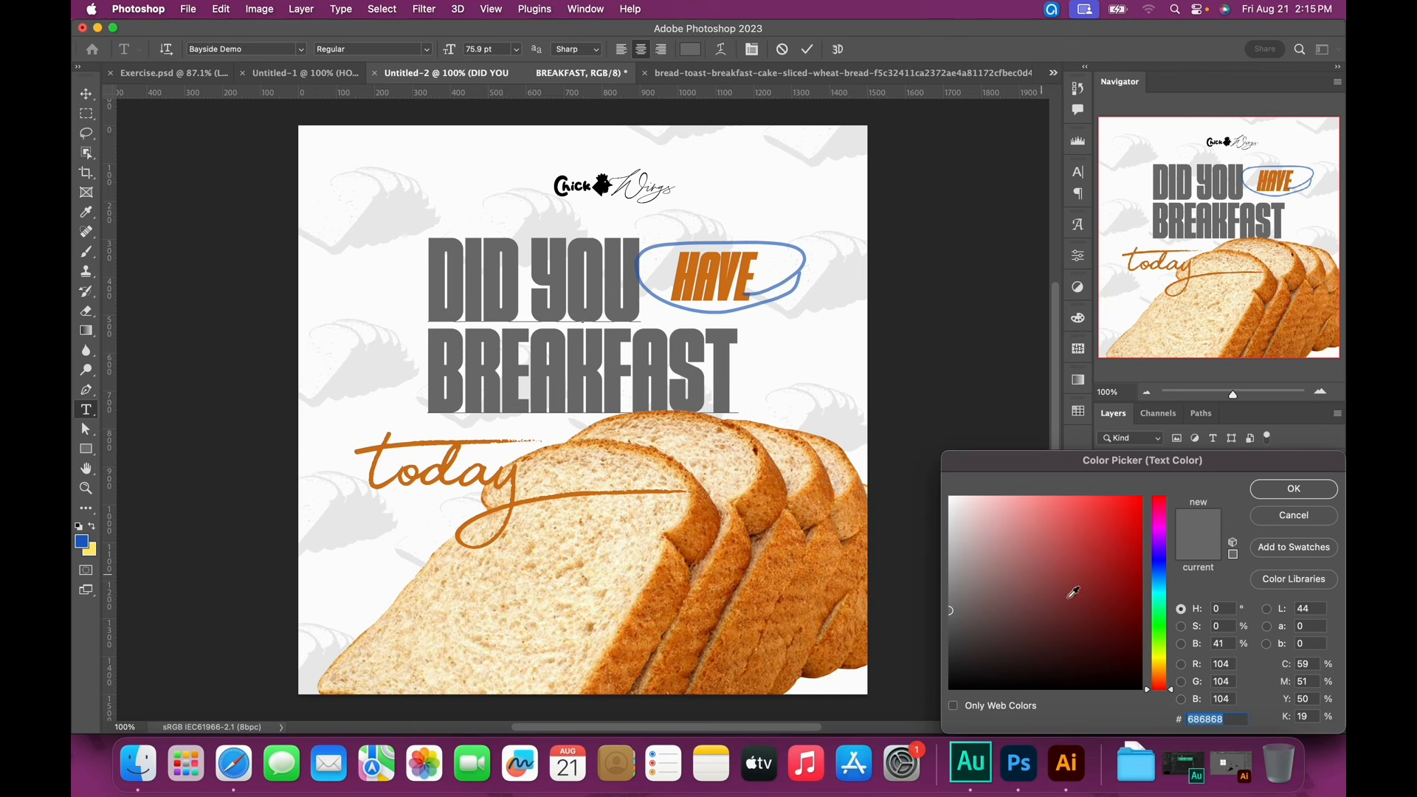
pyautogui.click(1161, 577)
pyautogui.click(1112, 582)
pyautogui.moveTo(1105, 576); pyautogui.dragTo(1099, 526)
pyautogui.click(1294, 488)
pyautogui.click(808, 49)
pyautogui.press('v')
pyautogui.press('super+0')
pyautogui.press('super+minus')
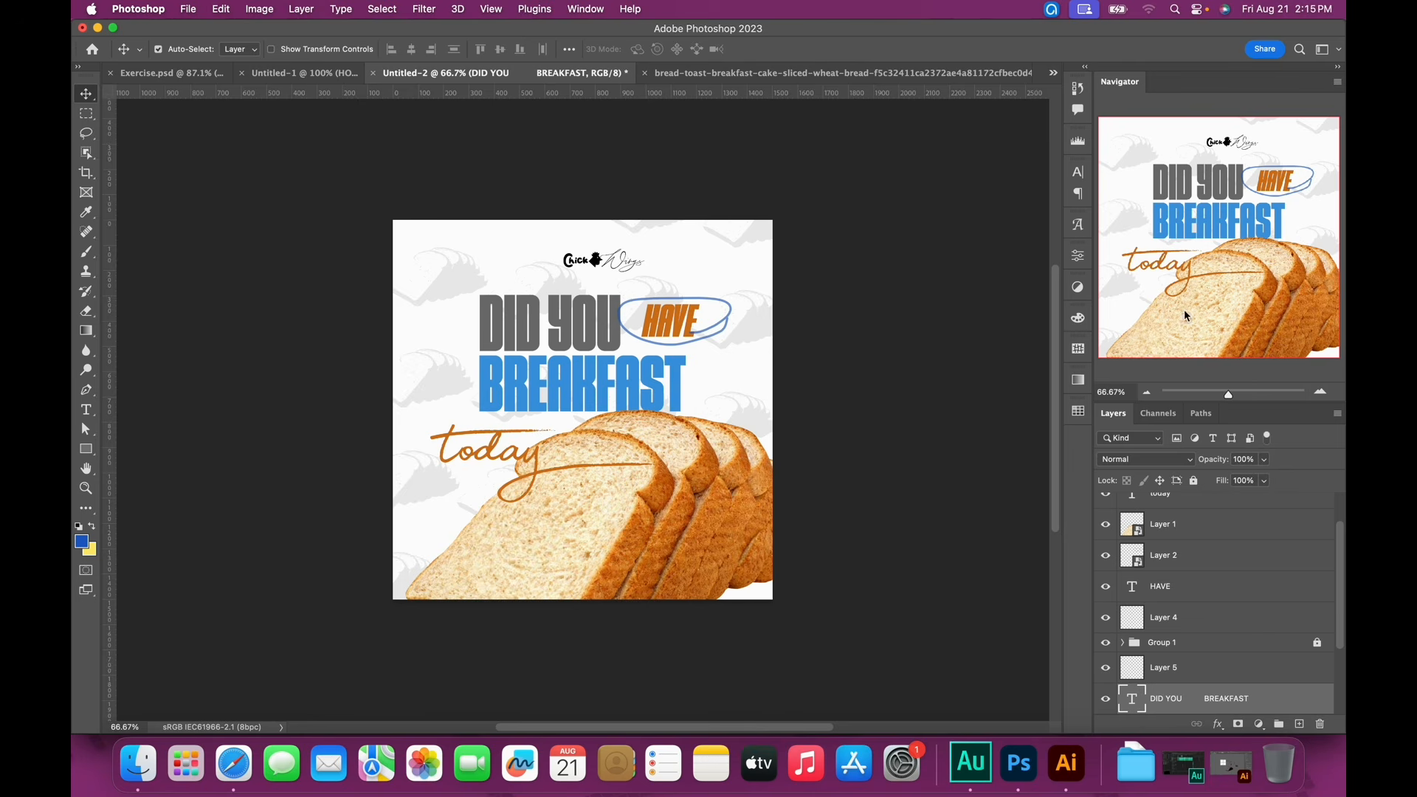
# Copy the social media icons and website group from the HOW WAS YOUR DAY? design to the top of the breakfast design's layers
pyautogui.moveTo(1343, 541); pyautogui.dragTo(1343, 491)
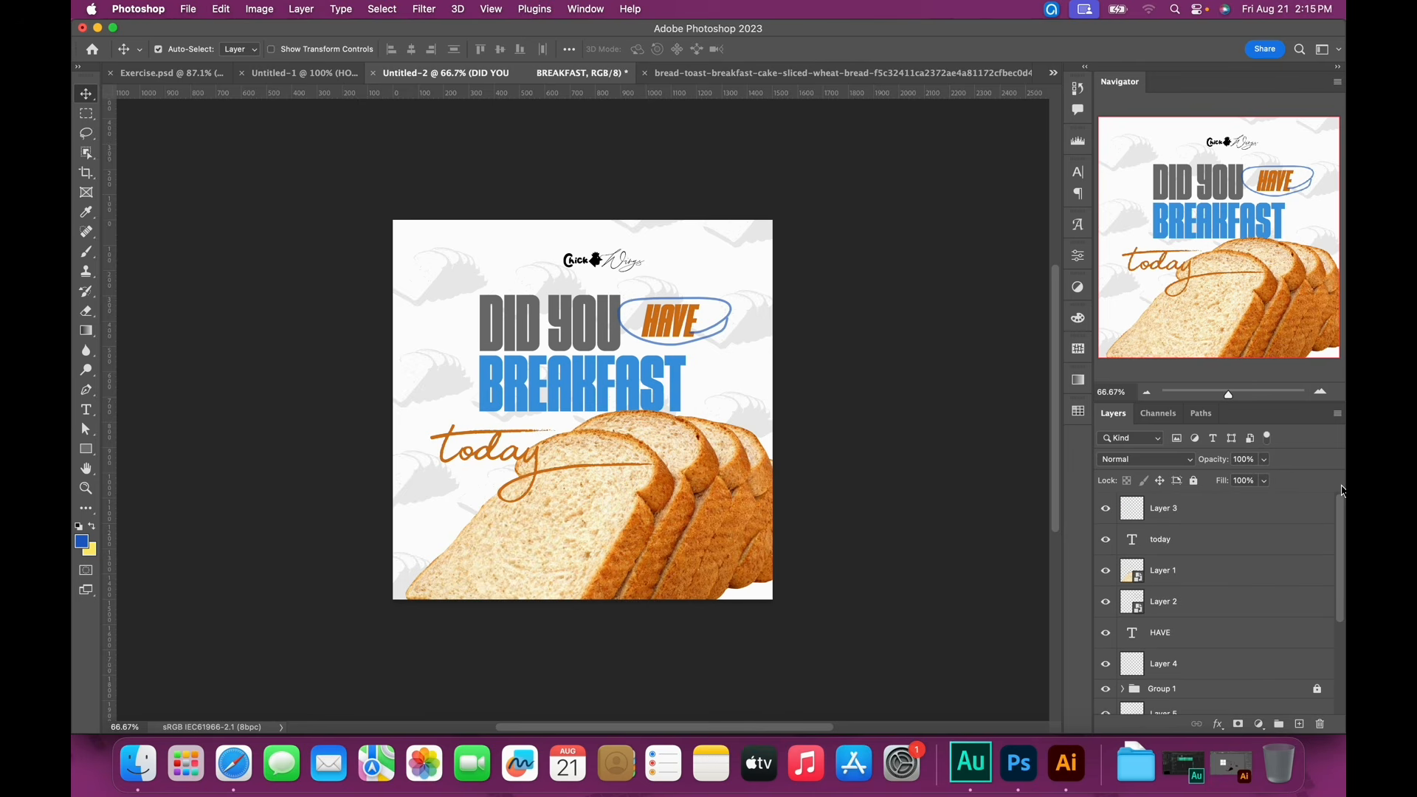
pyautogui.click(1249, 506)
pyautogui.click(602, 74)
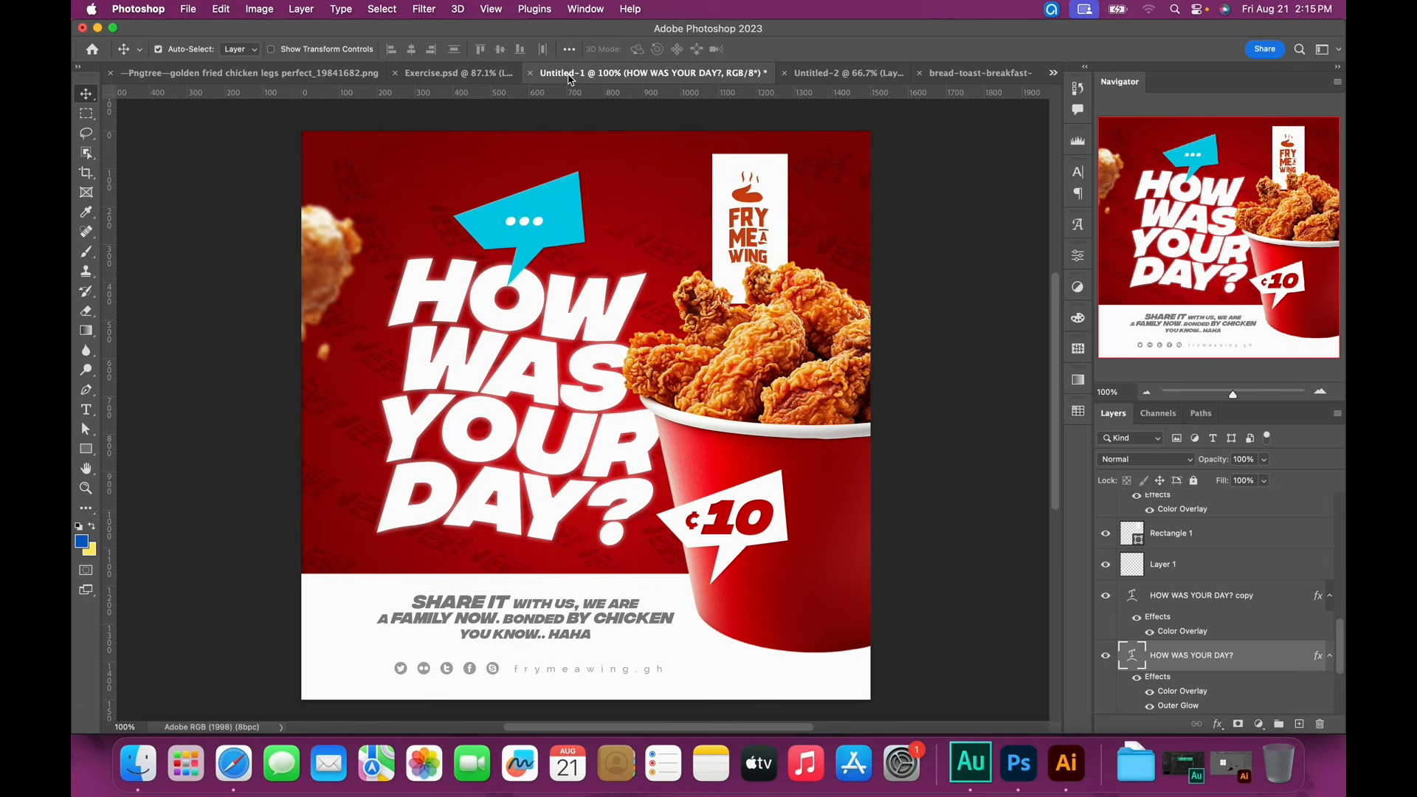
pyautogui.rightClick(553, 673)
pyautogui.click(576, 658)
pyautogui.moveTo(554, 666); pyautogui.dragTo(589, 453)
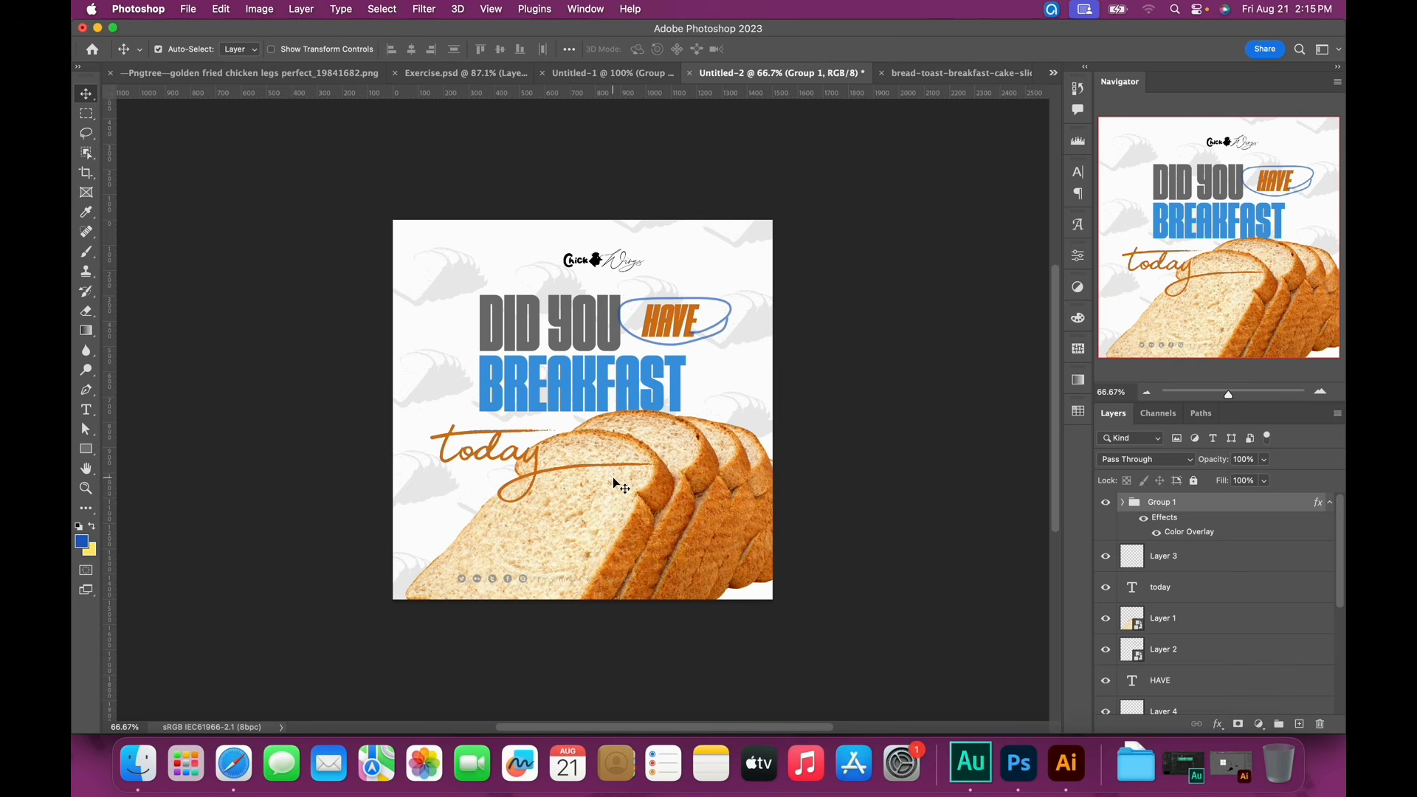
# Shift the social media icons group about 100 px right and 50 px up over the bread
pyautogui.hotkey('shift', 'Right')
pyautogui.hotkey('shift', 'Right')
pyautogui.hotkey('shift', 'Right')
pyautogui.hotkey('shift', 'Right')
pyautogui.hotkey('shift', 'Right')
pyautogui.hotkey('shift', 'Right')
pyautogui.hotkey('shift', 'Right')
pyautogui.hotkey('shift', 'Right')
pyautogui.hotkey('shift', 'Right')
pyautogui.hotkey('shift', 'Right')
pyautogui.hotkey('shift', 'Up')
pyautogui.hotkey('shift', 'Up')
pyautogui.hotkey('shift', 'Up')
pyautogui.hotkey('shift', 'Up')
pyautogui.hotkey('shift', 'Up')
# Draw a white, stroke-free rectangle about 900 × 116 px directly behind the social media icons and website text
pyautogui.click(1163, 558)
pyautogui.press('u')
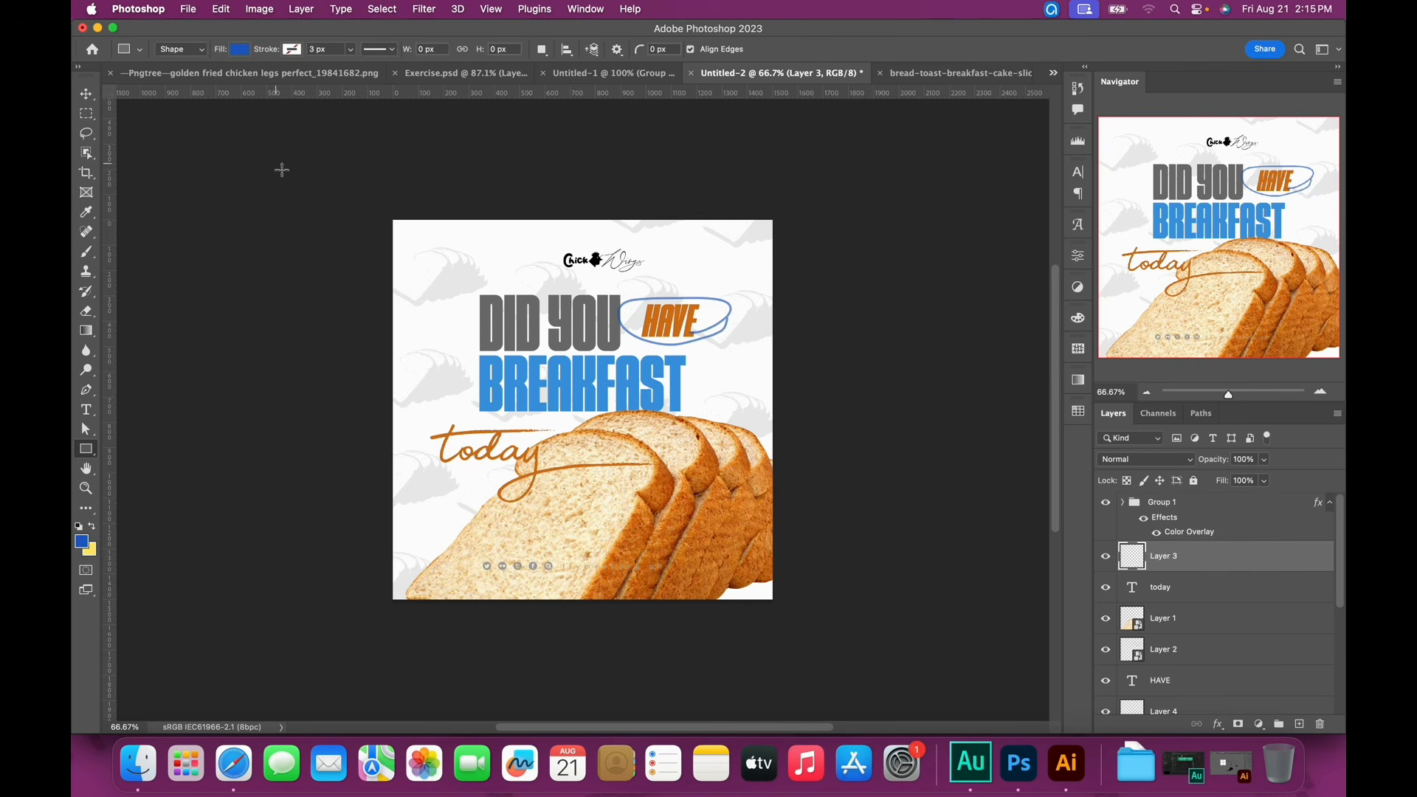
pyautogui.click(238, 50)
pyautogui.click(199, 132)
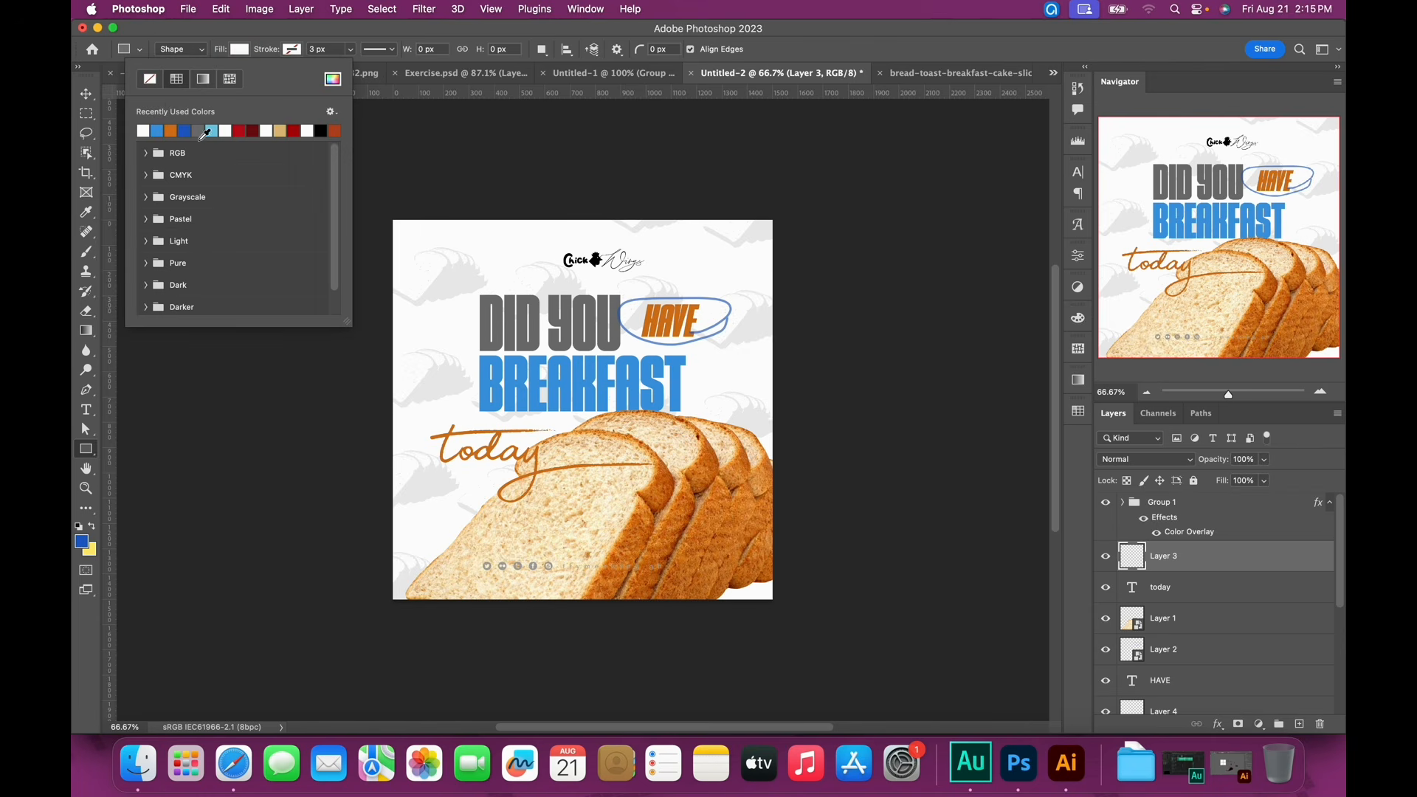
pyautogui.click(297, 33)
pyautogui.moveTo(473, 554); pyautogui.dragTo(700, 584)
# Nudge the white footer rectangle left so it frames the icons and website text evenly
pyautogui.press('v')
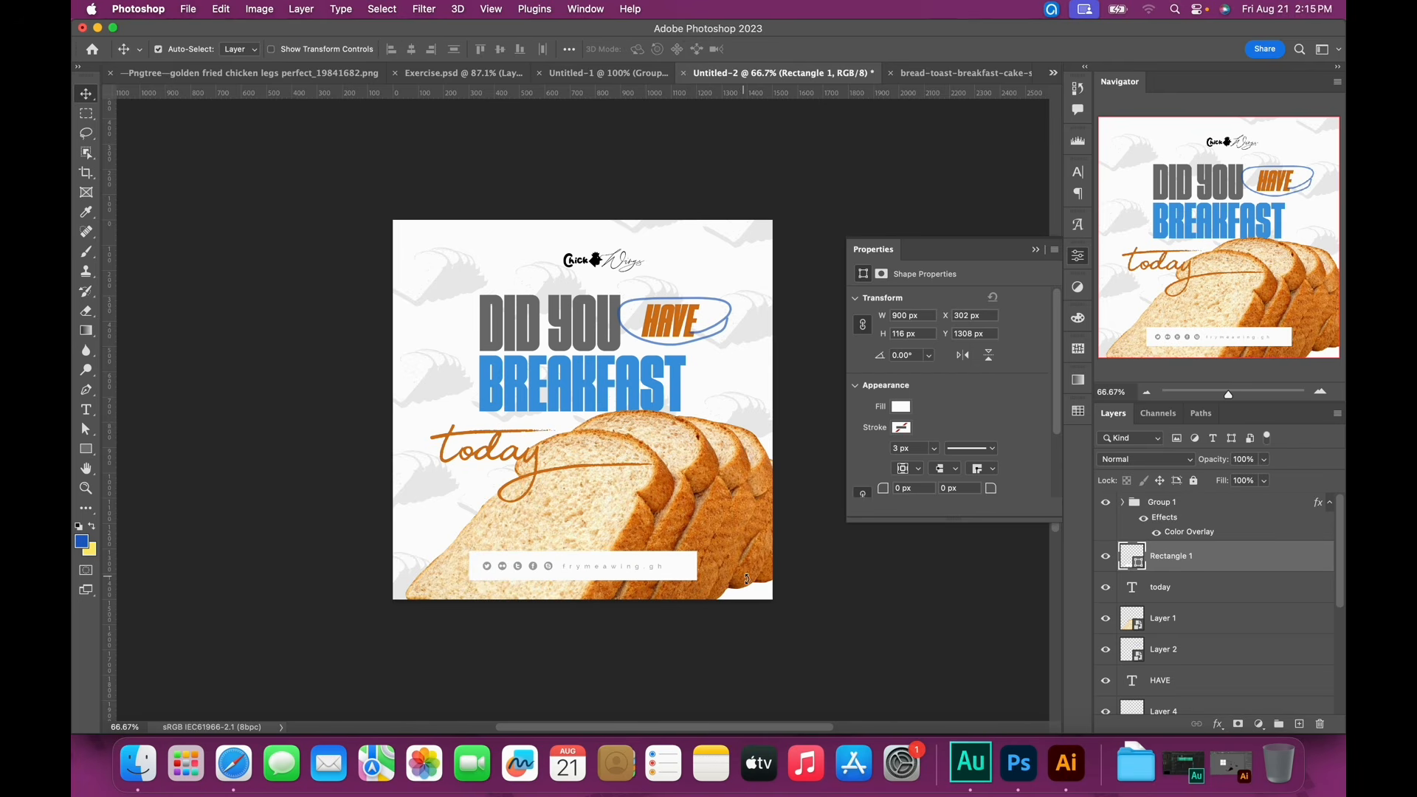
pyautogui.hotkey('shift', 'Left')
pyautogui.hotkey('shift', 'Left')
pyautogui.hotkey('shift', 'Left')
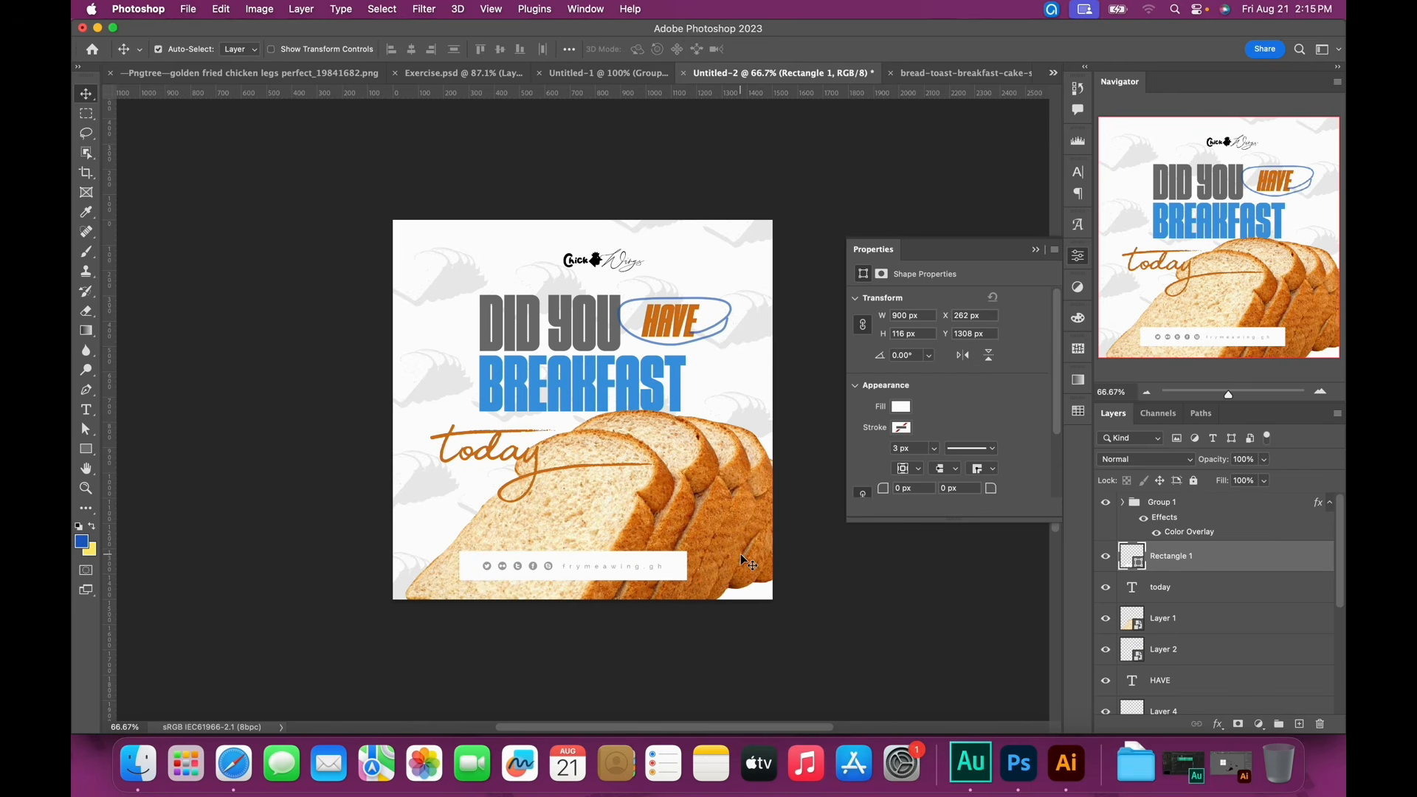
# Lock the PATTERN layer completely and collapse Group 2 that contains it
pyautogui.press('super+plus')
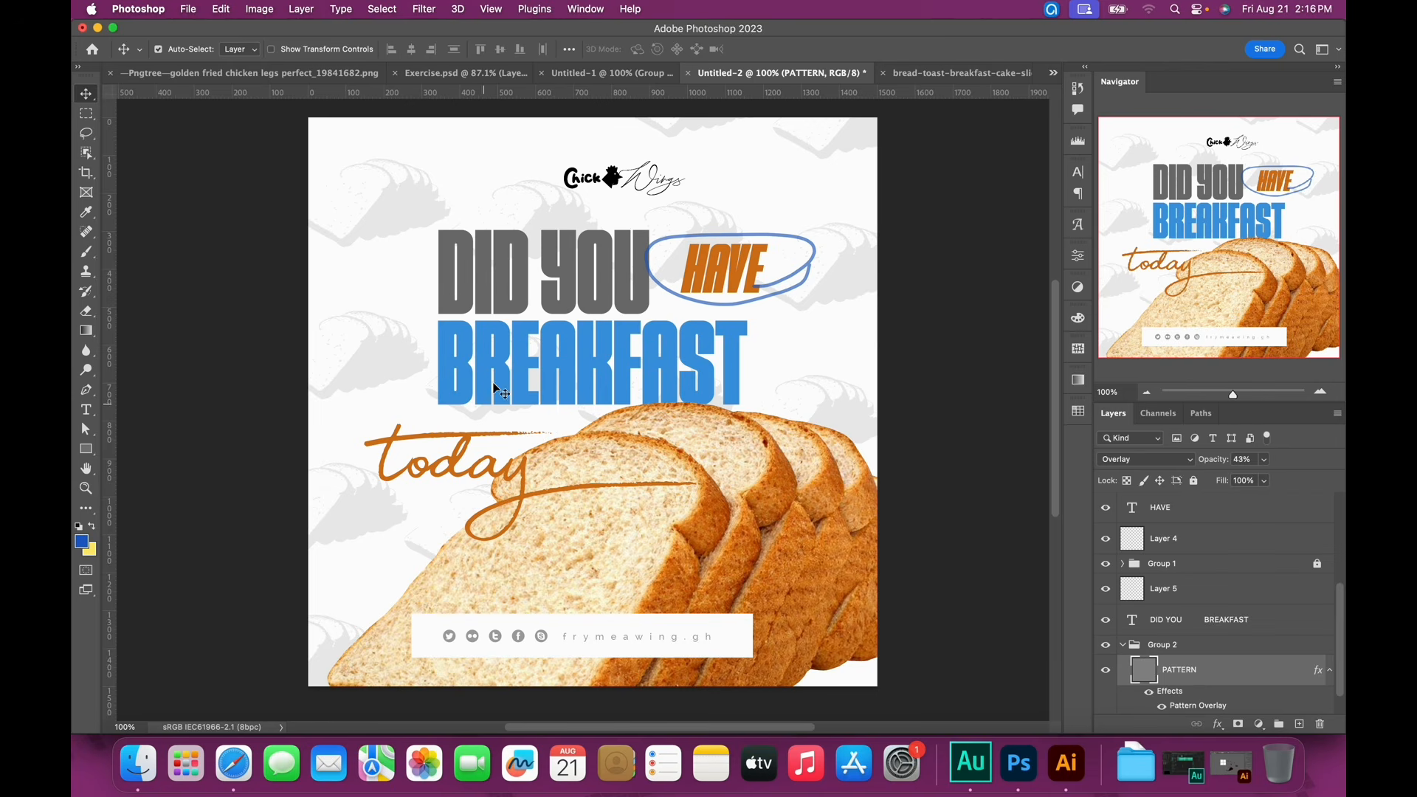
pyautogui.click(1194, 482)
pyautogui.scroll(-1, 1225, 631)
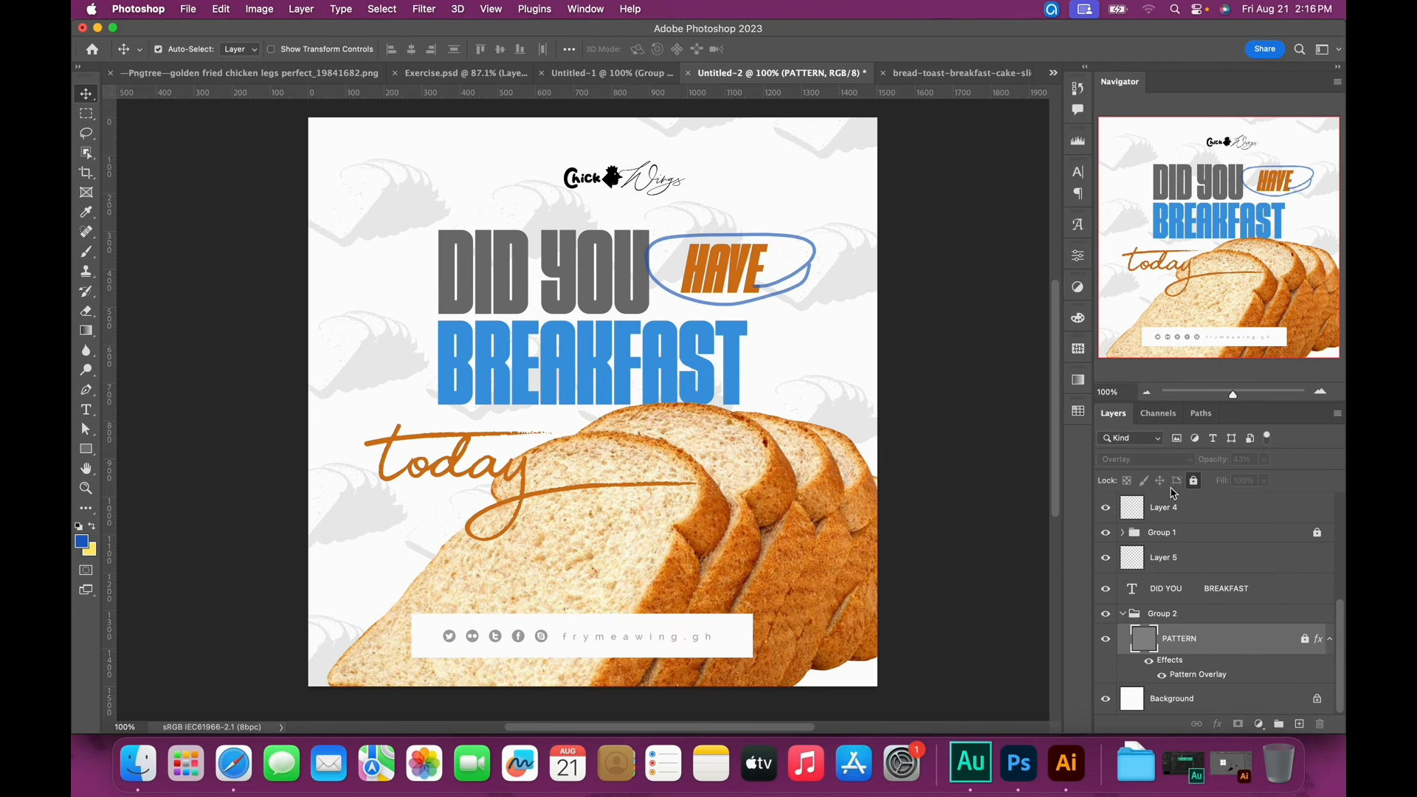
pyautogui.click(1122, 614)
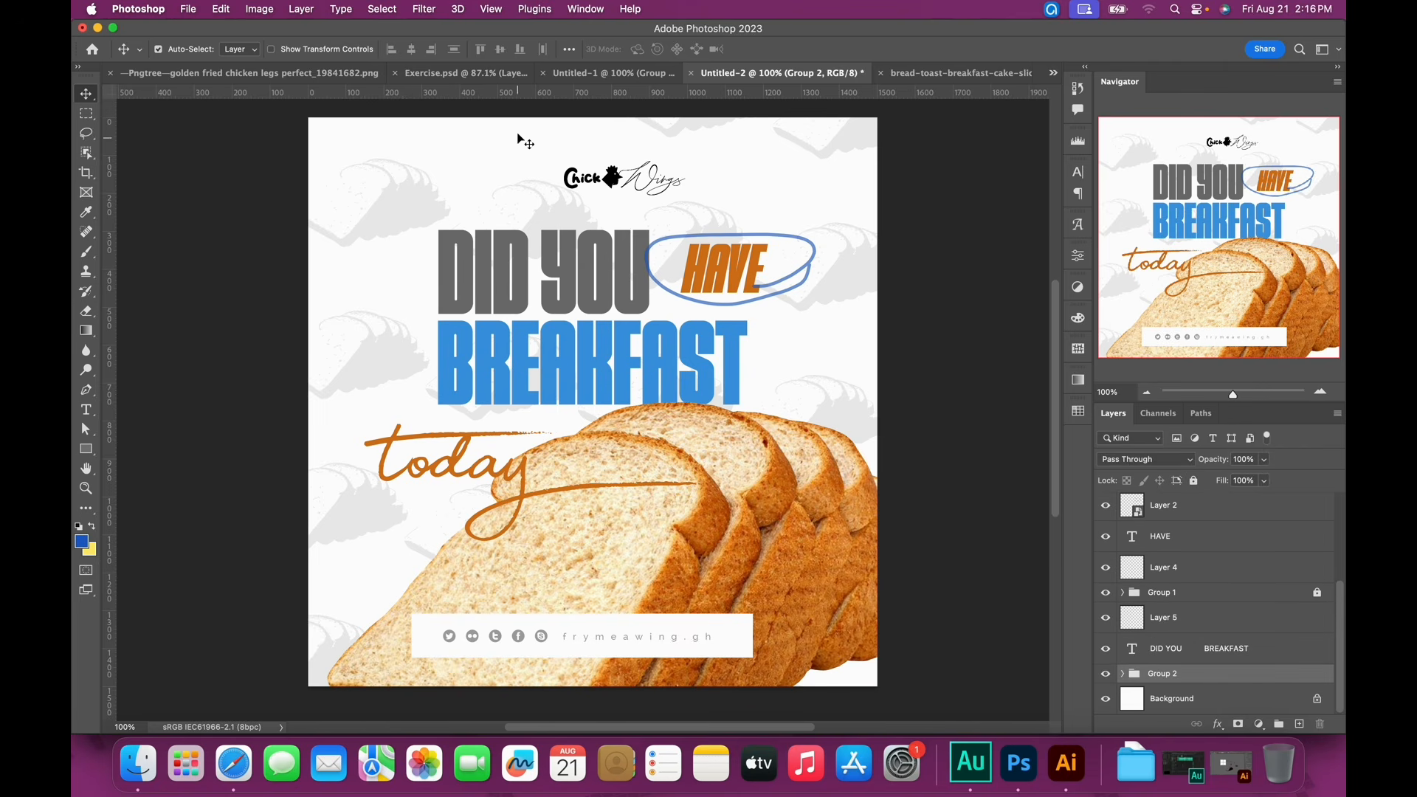
# Locate the Chick Wings logo's group in the layers, unlock it and collapse it
pyautogui.click(620, 188)
pyautogui.rightClick(618, 188)
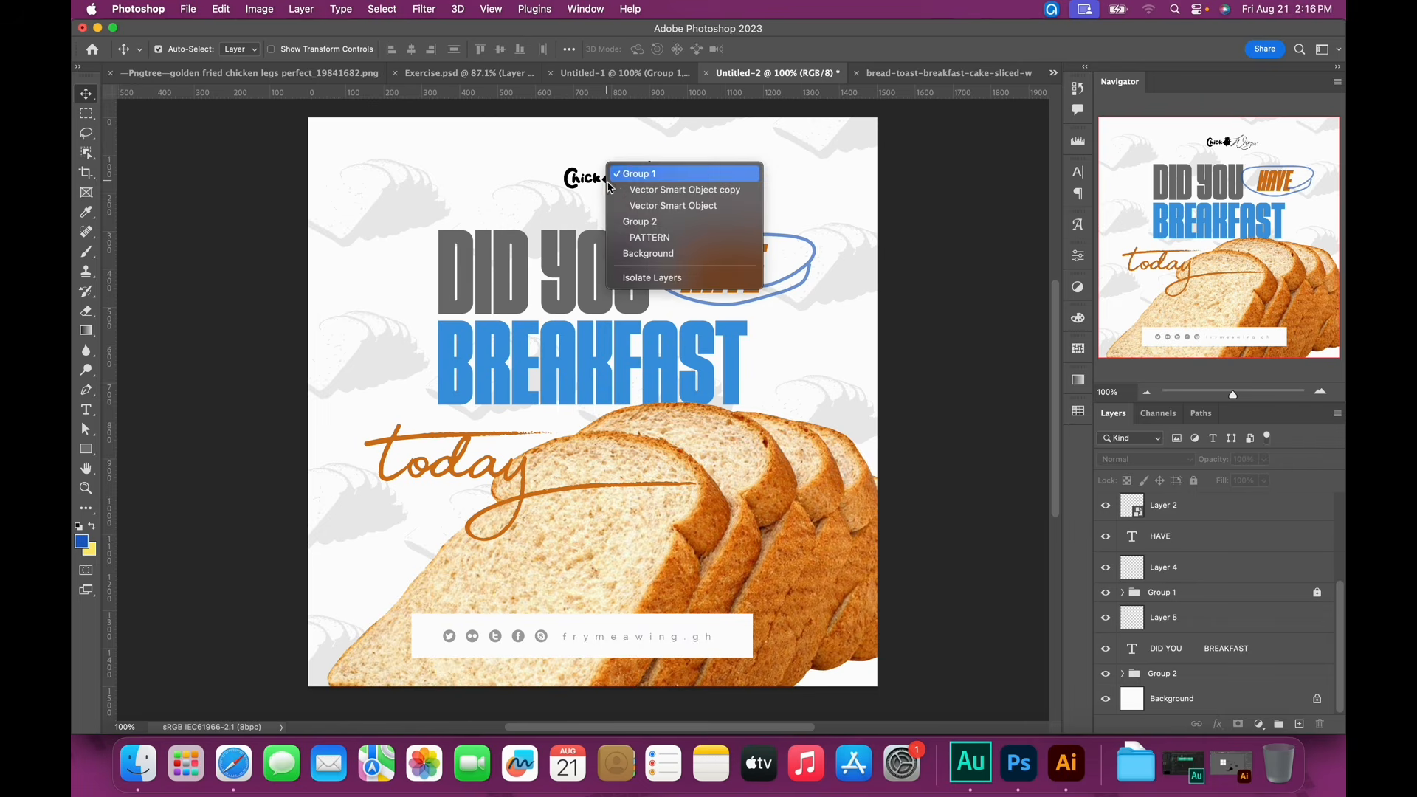
pyautogui.click(650, 190)
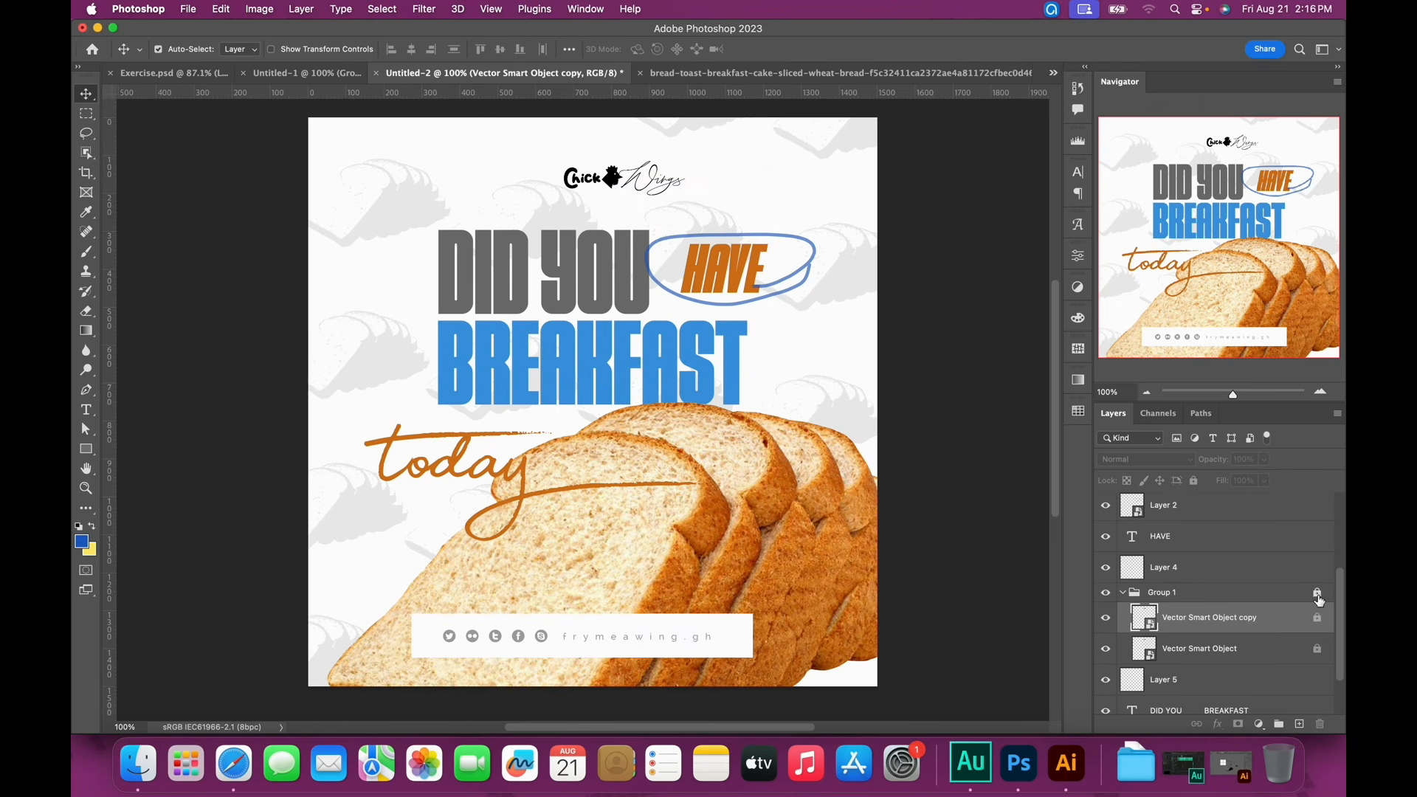
pyautogui.click(1318, 594)
pyautogui.click(1125, 593)
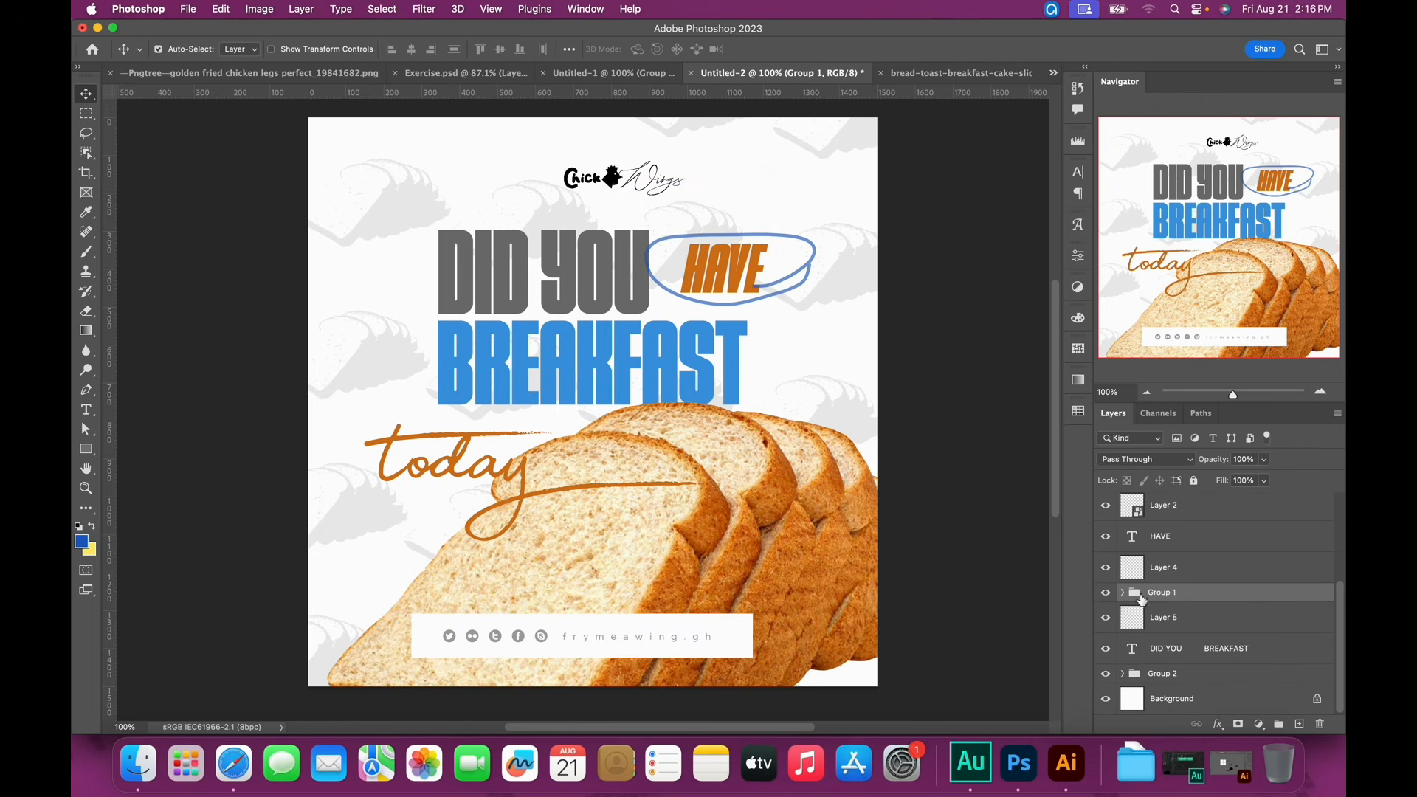
# Enlarge the Chick Wings logo group slightly, extending its upper-left corner outward
pyautogui.press('super+t')
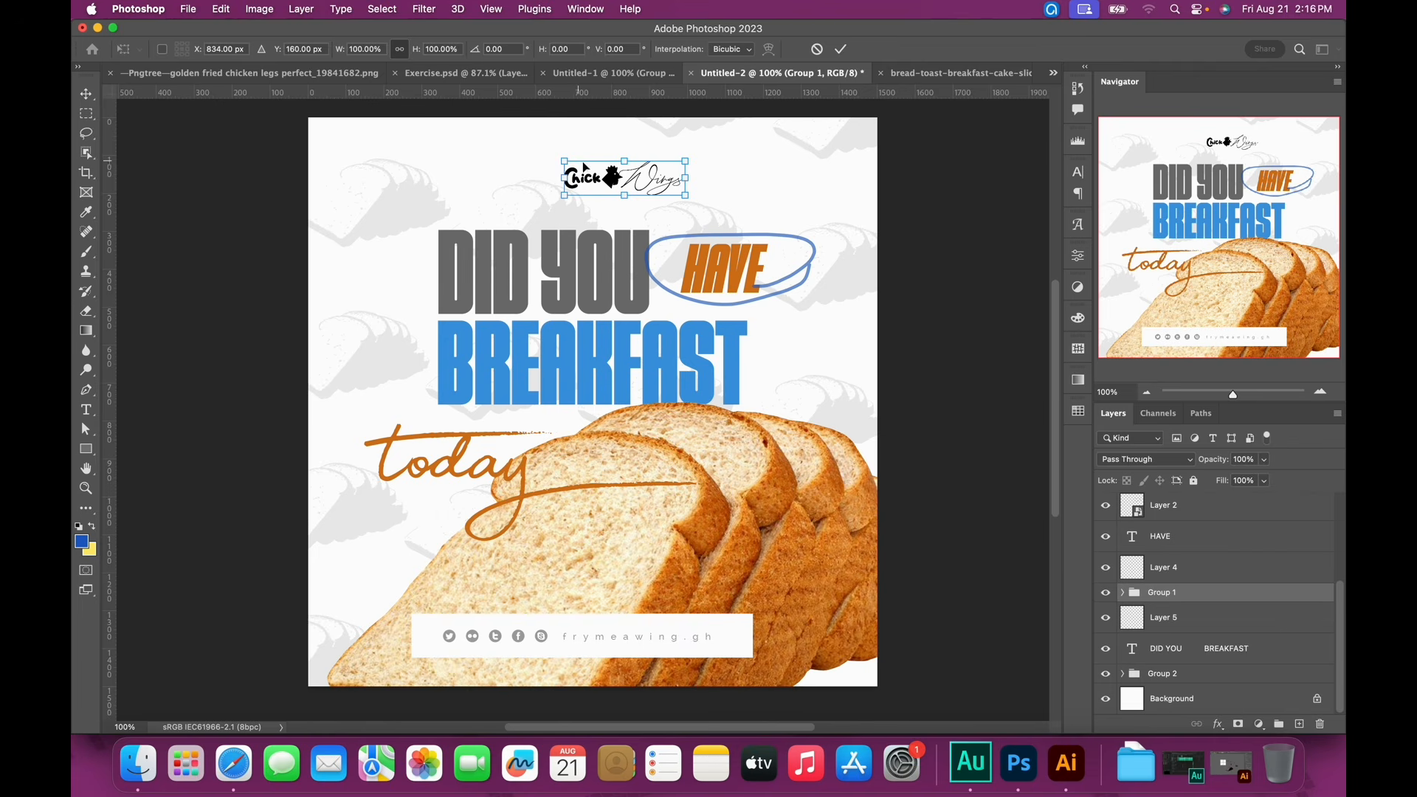
pyautogui.moveTo(561, 160); pyautogui.dragTo(547, 153)
pyautogui.press('Return')
pyautogui.press('super+0')
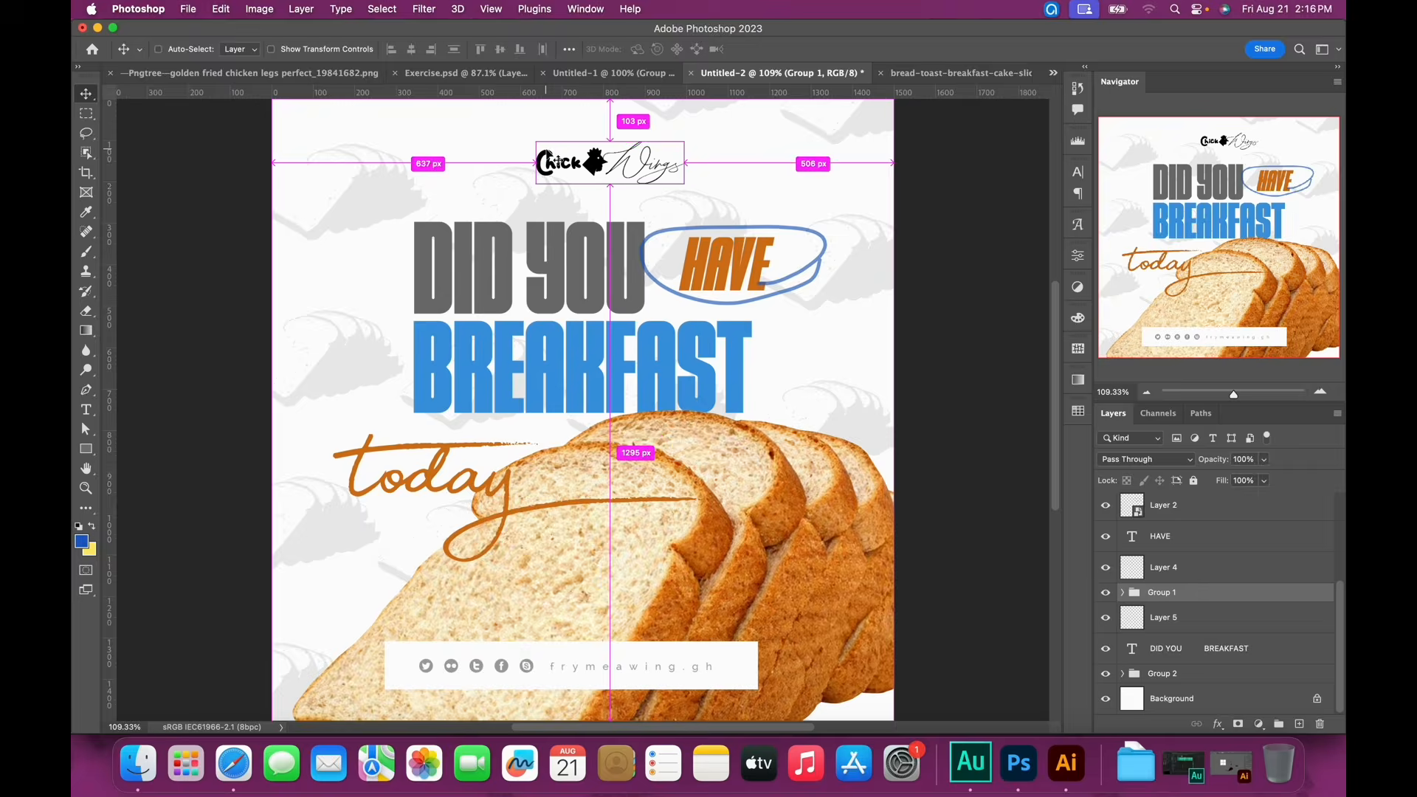
pyautogui.press('super+minus')
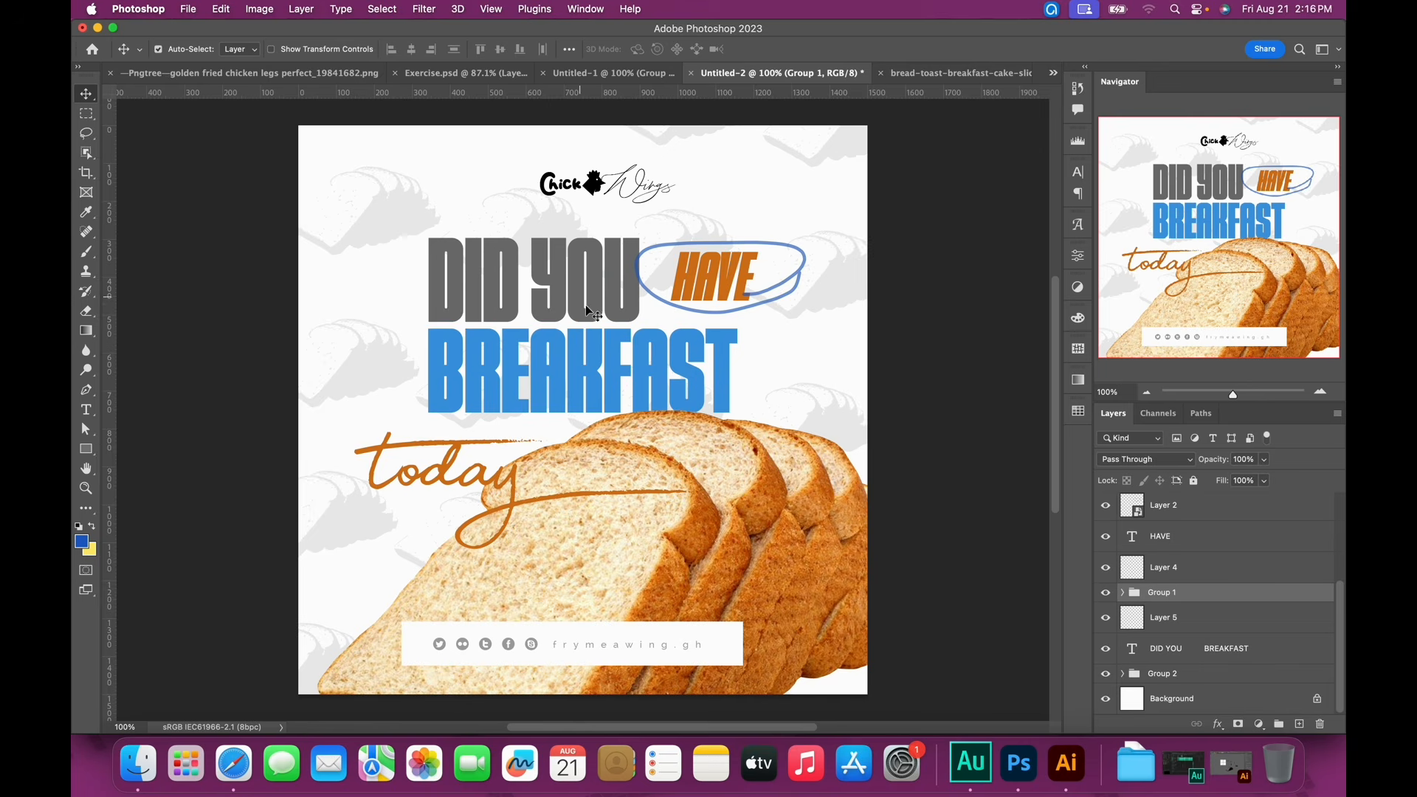
pyautogui.moveTo(591, 312); pyautogui.dragTo(599, 318)
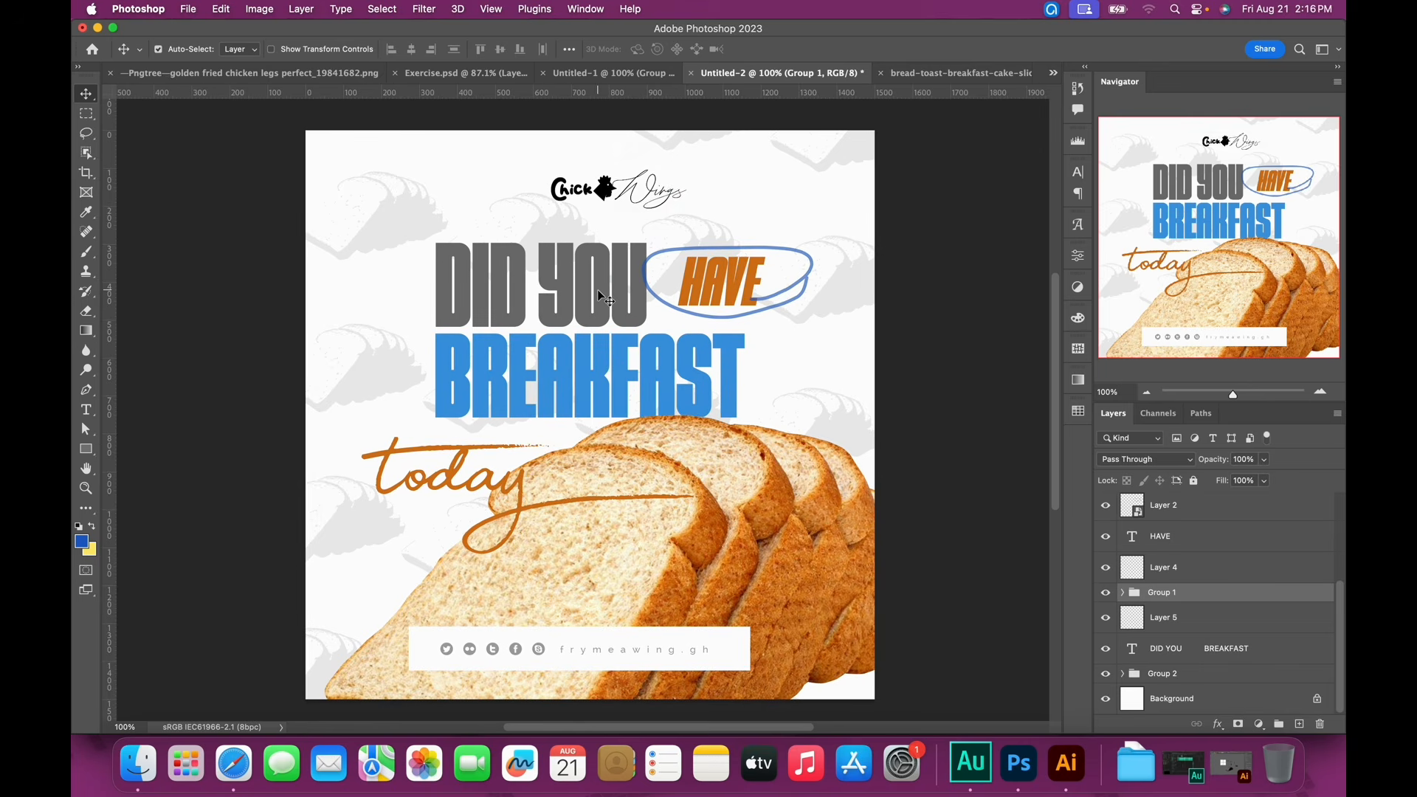